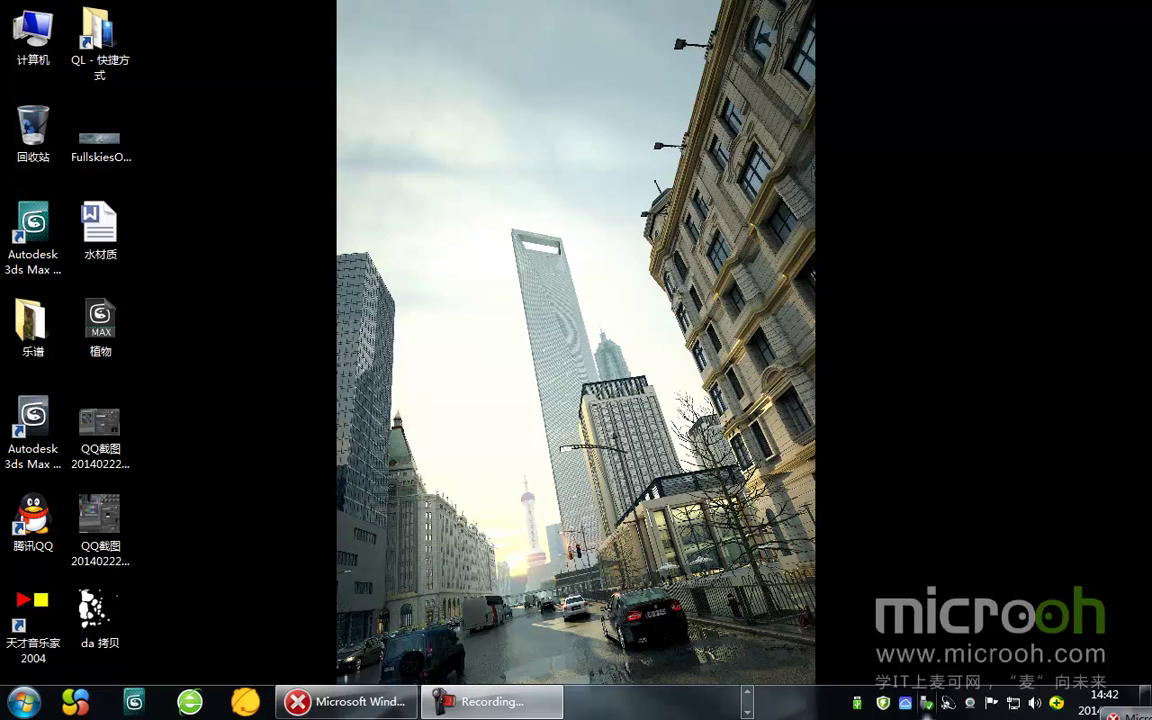
Step: Switch to the 3ds Max window holding the untitled scene
left_click(749, 692)
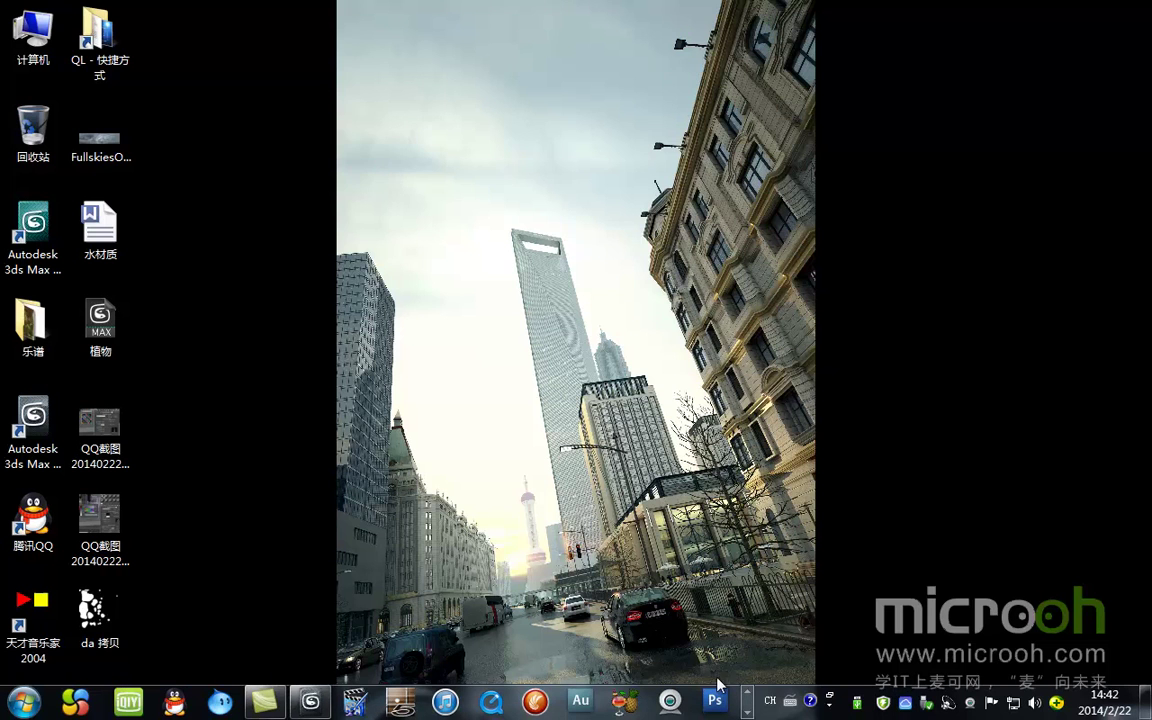
left_click(310, 702)
left_click(324, 365)
left_click(594, 465)
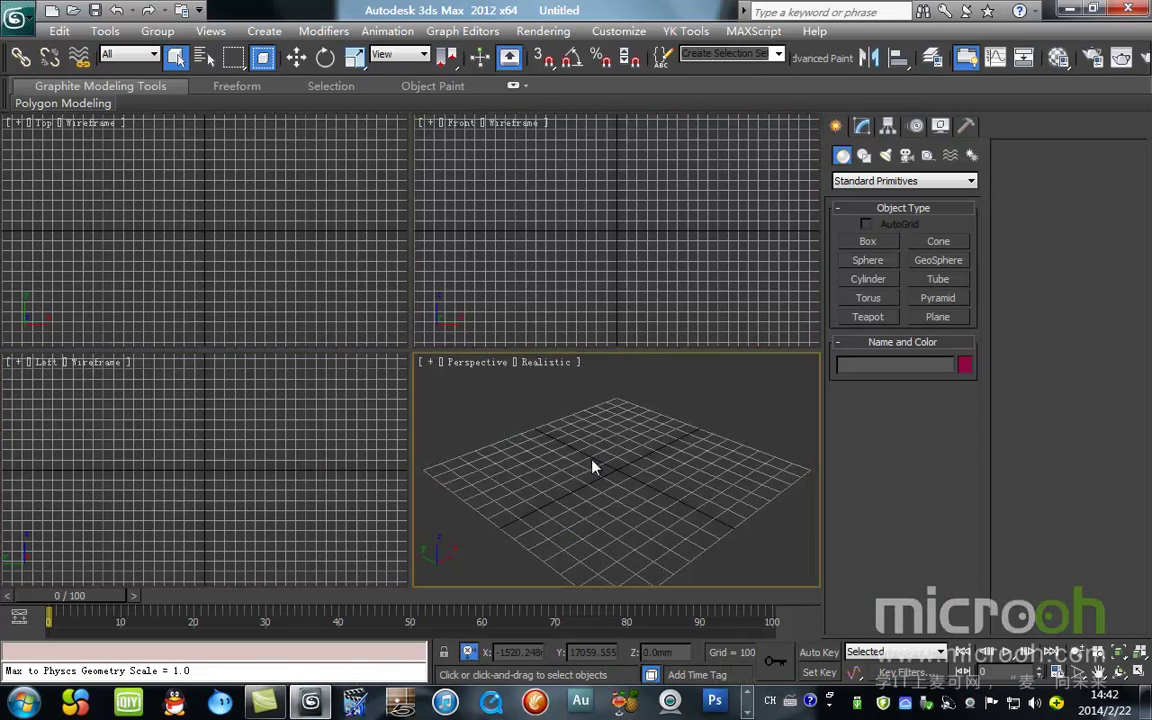
Step: Open the recent scene 阴天 雨景_01.max and dismiss the missing-file and isolation notices
left_click(22, 28)
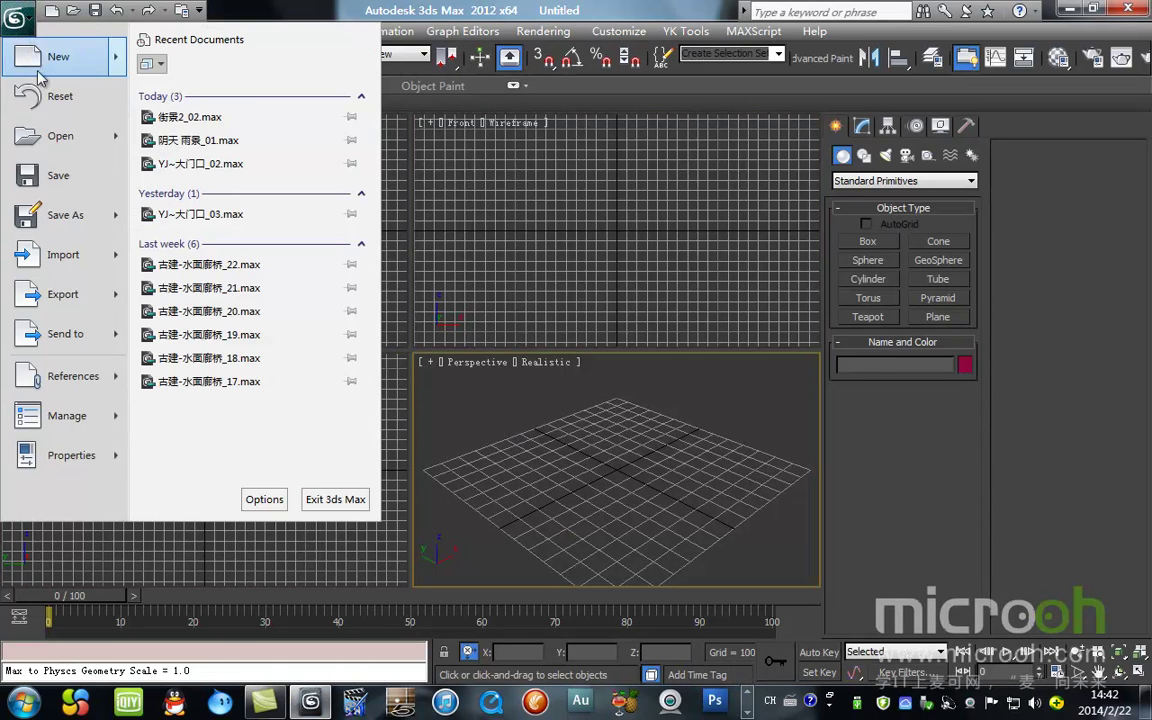
mouse_move(70, 139)
left_click(18, 20)
left_click(18, 20)
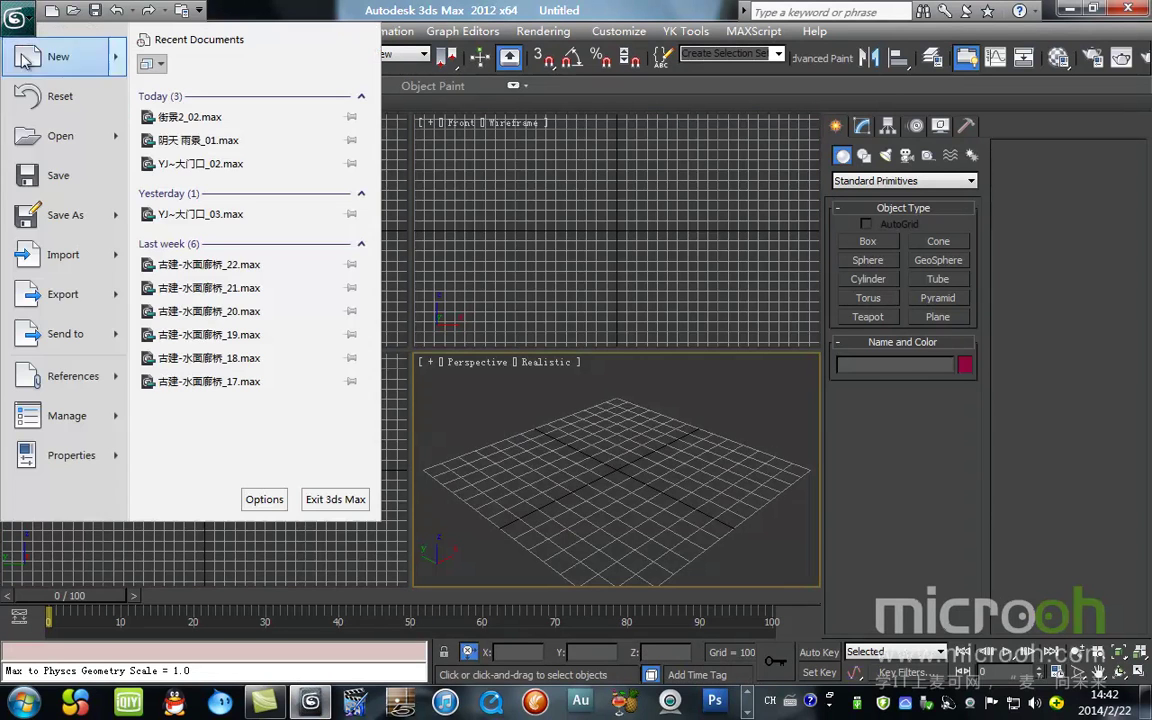
left_click(195, 140)
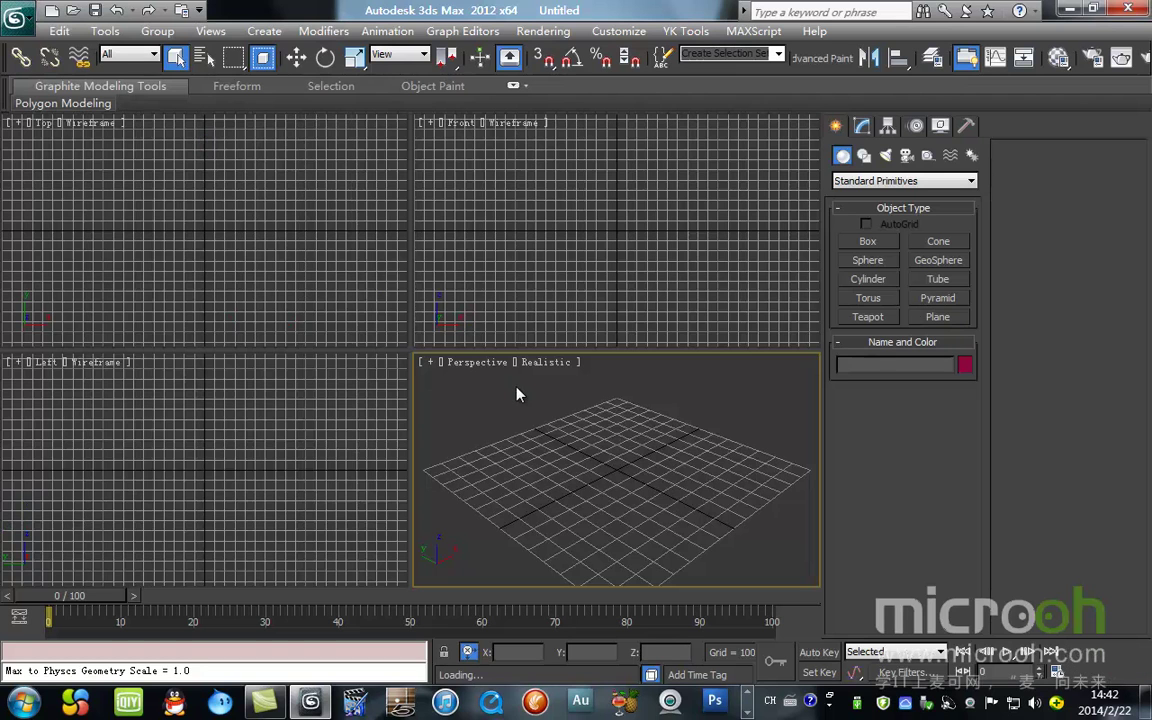
left_click(588, 431)
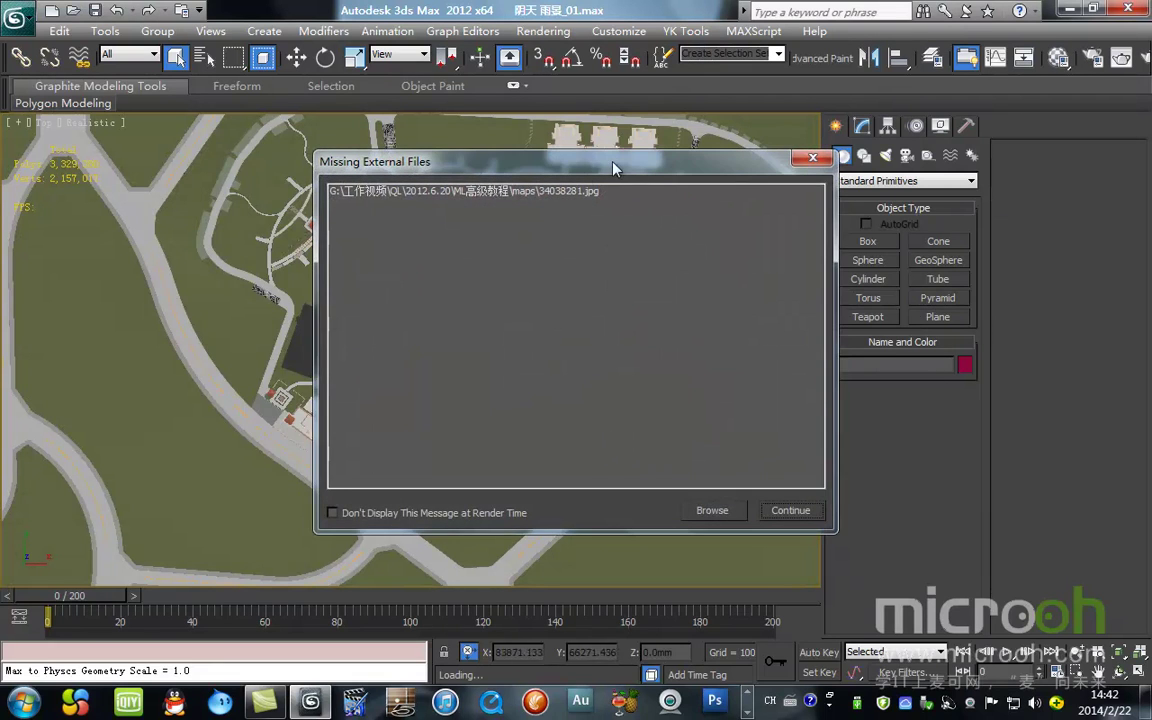
left_click_drag(613, 167, 487, 117)
left_click(378, 188)
left_click(658, 480)
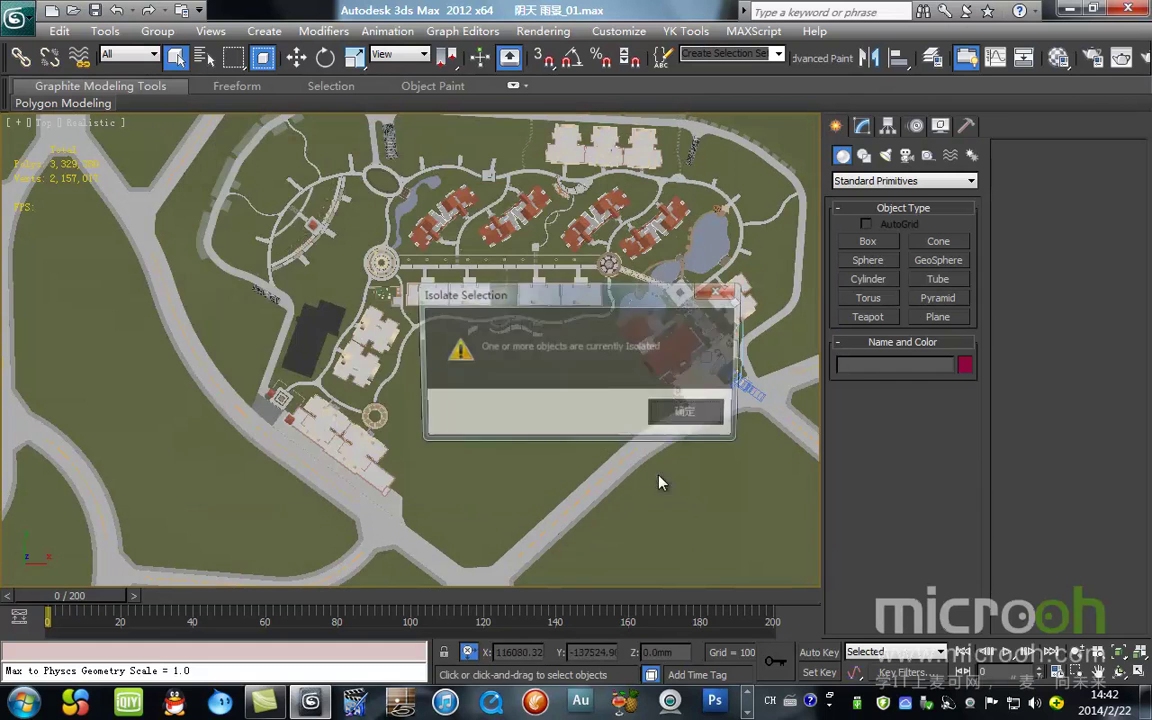
left_click(688, 416)
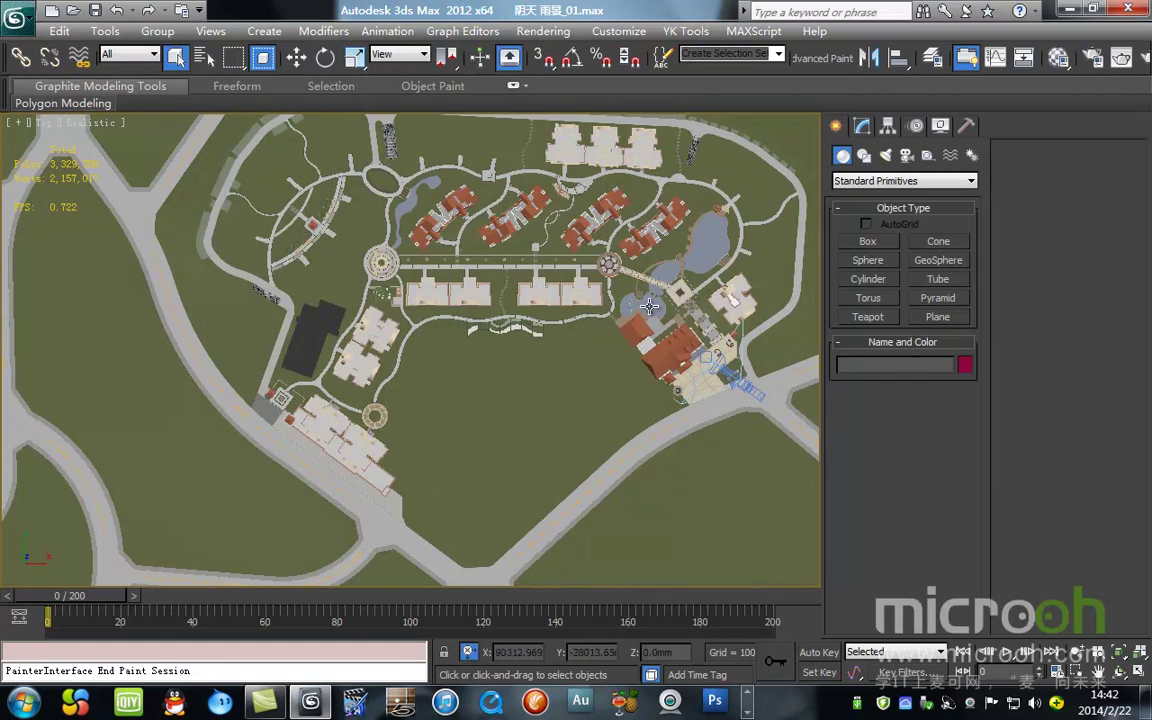
Step: Look over the residential site from above and at an angle, and switch to the Camera02 view
scroll(516, 358, "down", 5)
scroll(496, 404, "up", 4)
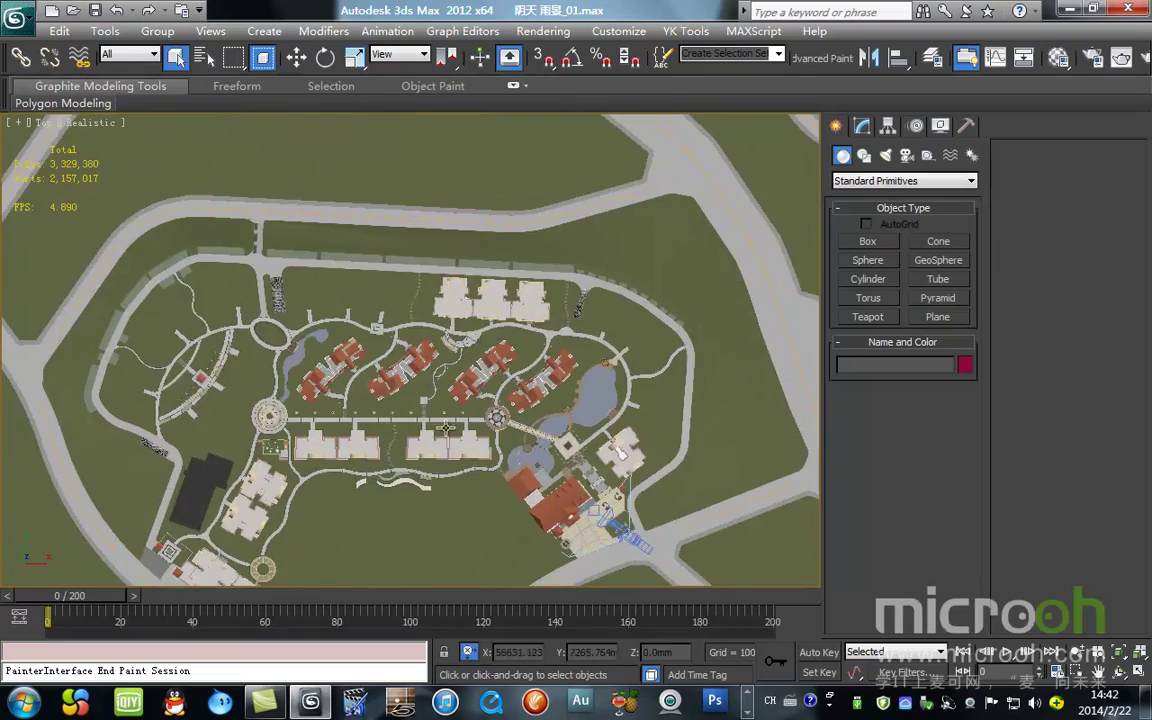
middle_click_drag(496, 404, 316, 261)
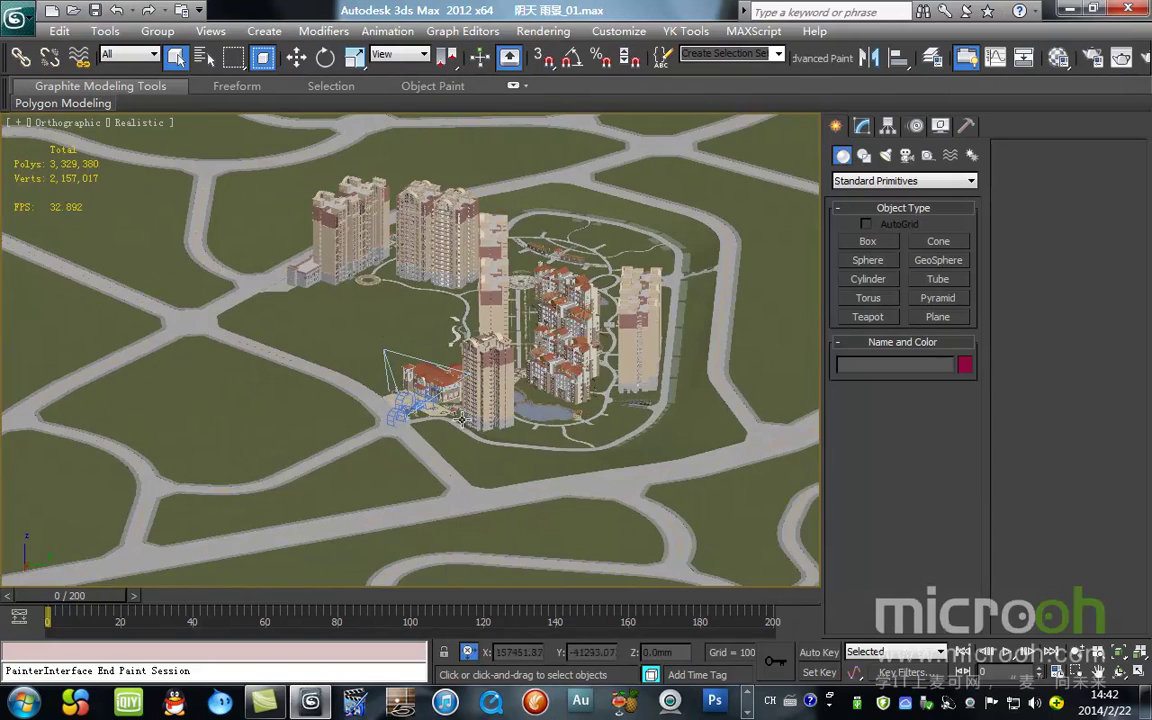
scroll(414, 358, "up", 3)
scroll(413, 354, "down", 2)
key("c")
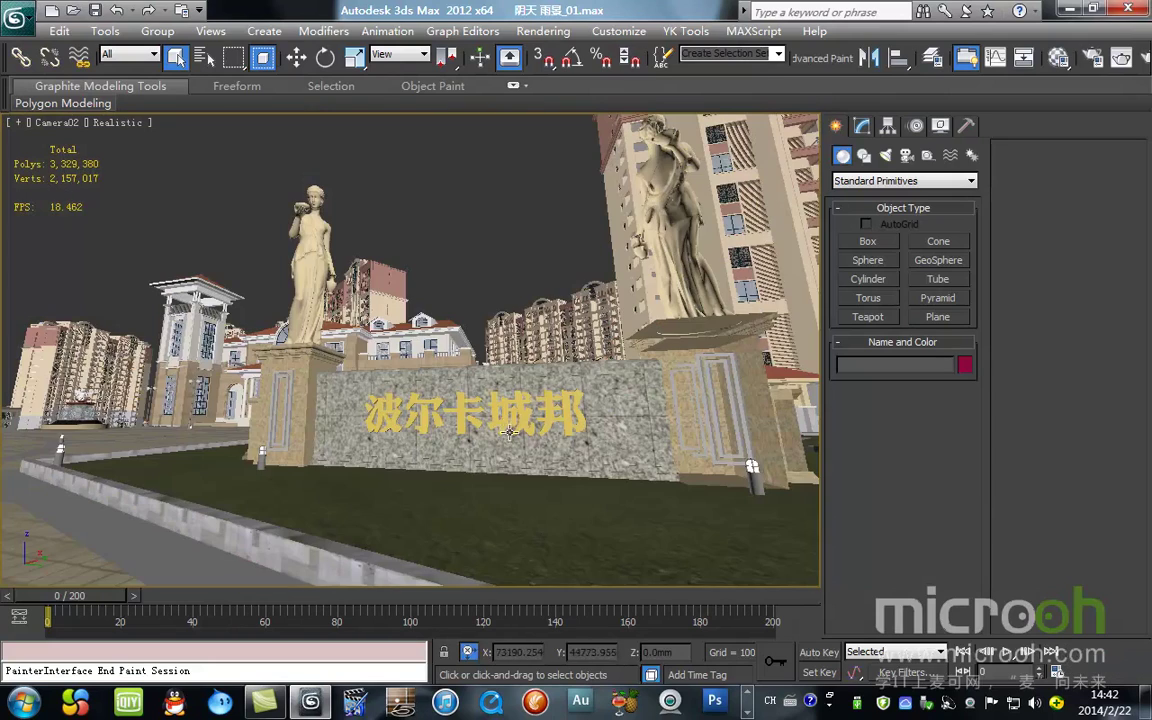
left_click_drag(66, 598, 20, 622)
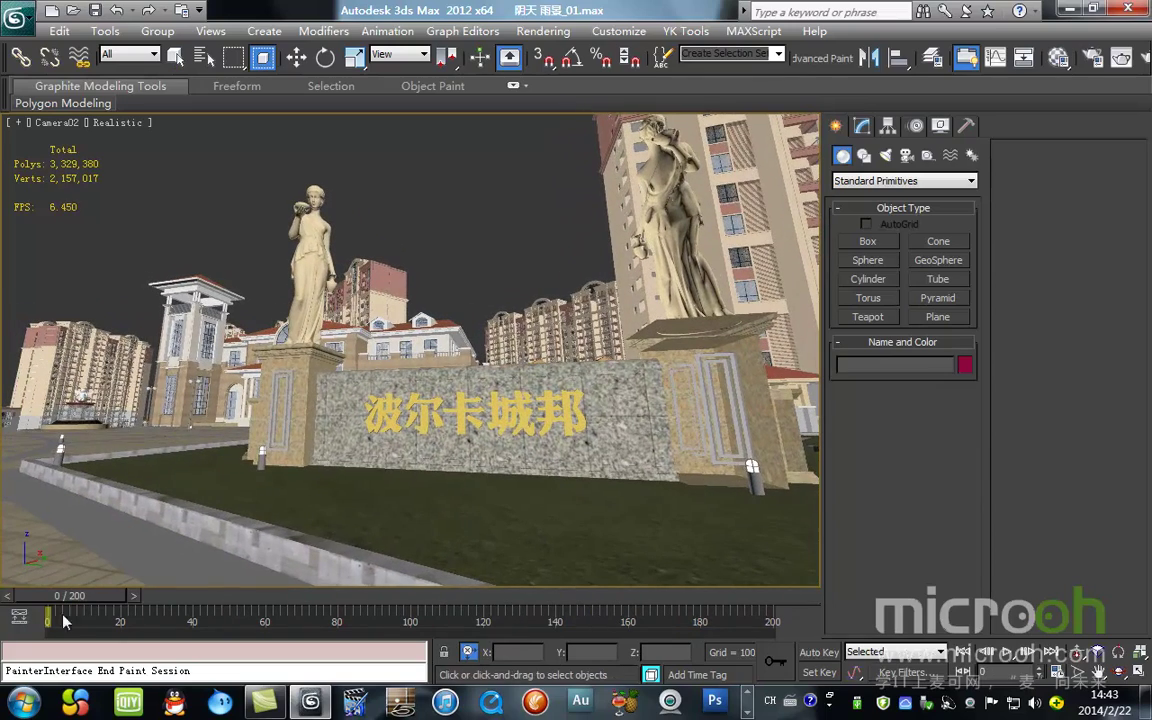
key("q")
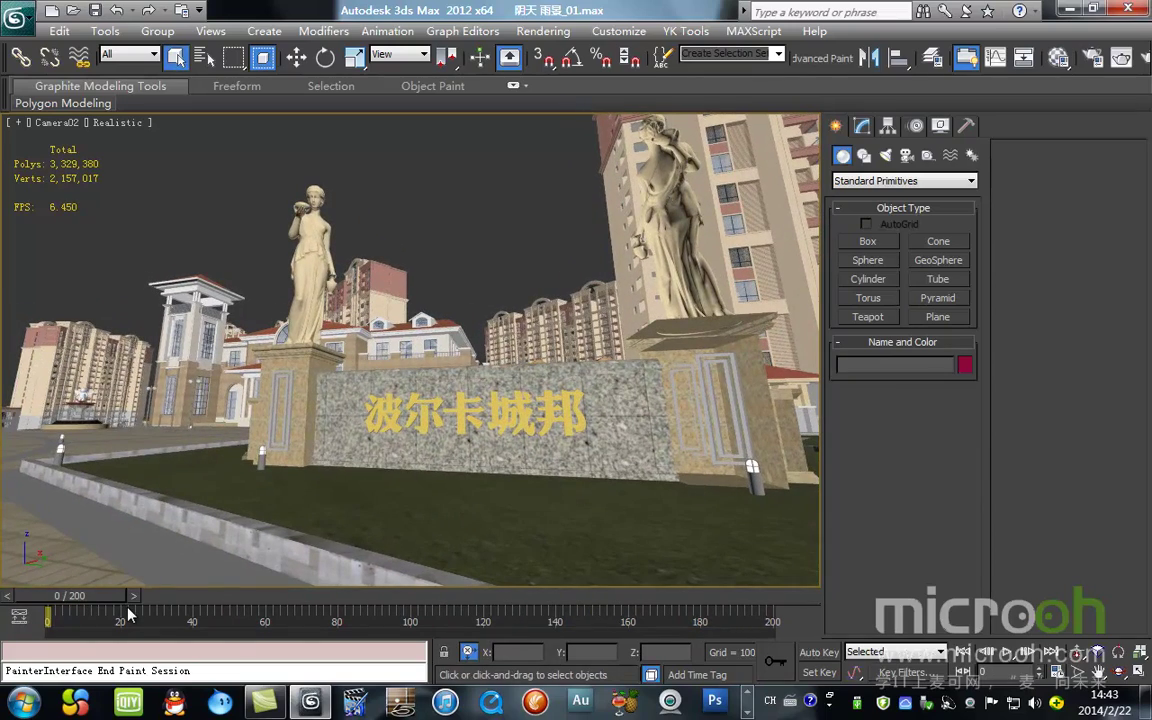
mouse_move(50, 608)
left_mouse_down()
mouse_move(734, 600)
mouse_move(580, 618)
mouse_move(470, 608)
mouse_move(13, 614)
mouse_move(786, 612)
mouse_move(88, 617)
mouse_move(260, 625)
mouse_move(756, 615)
mouse_move(48, 608)
left_mouse_up()
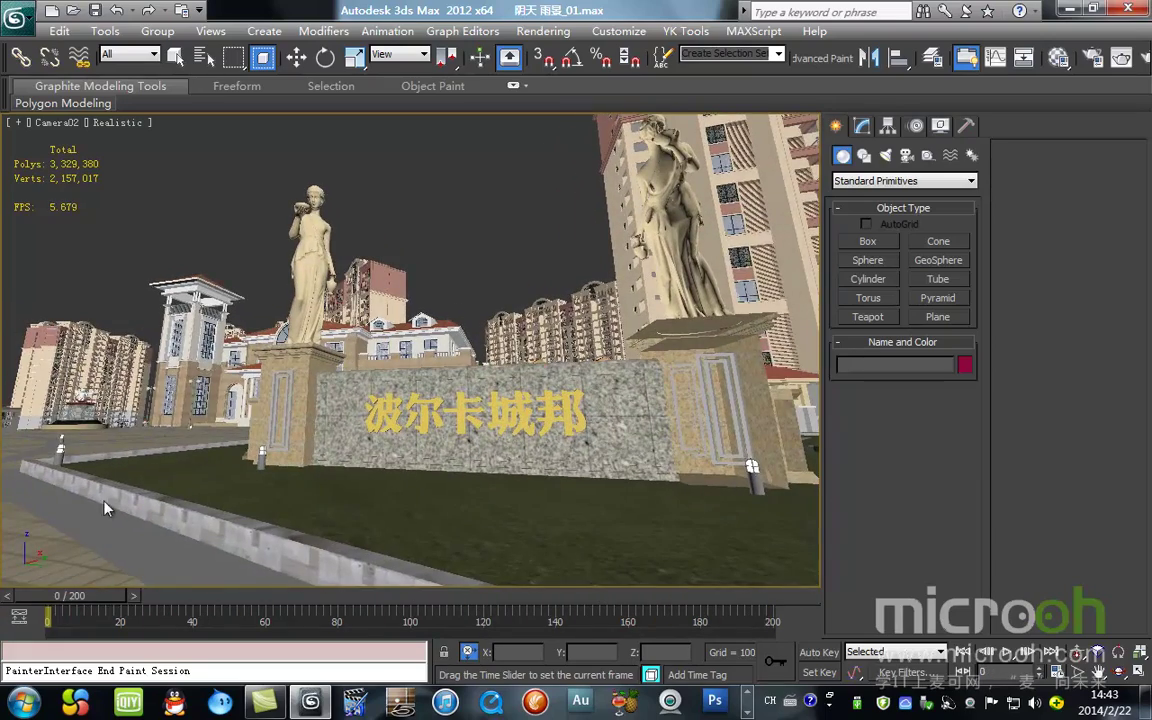
key("q")
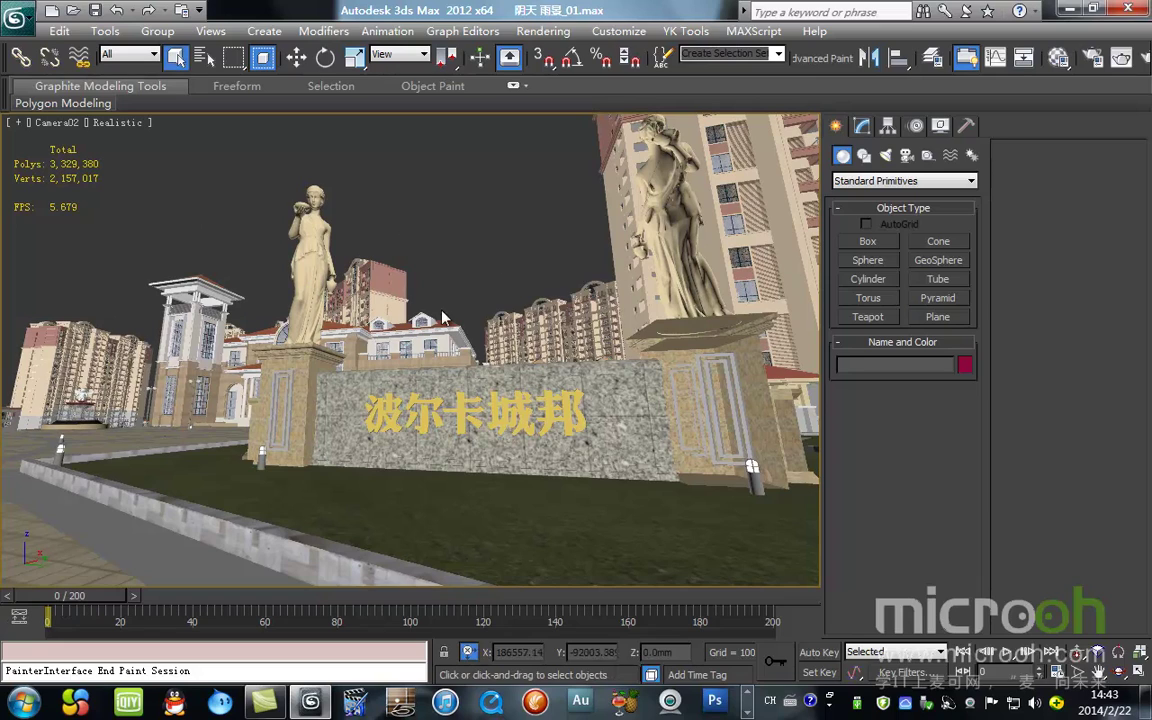
left_click_drag(77, 604, 4, 592)
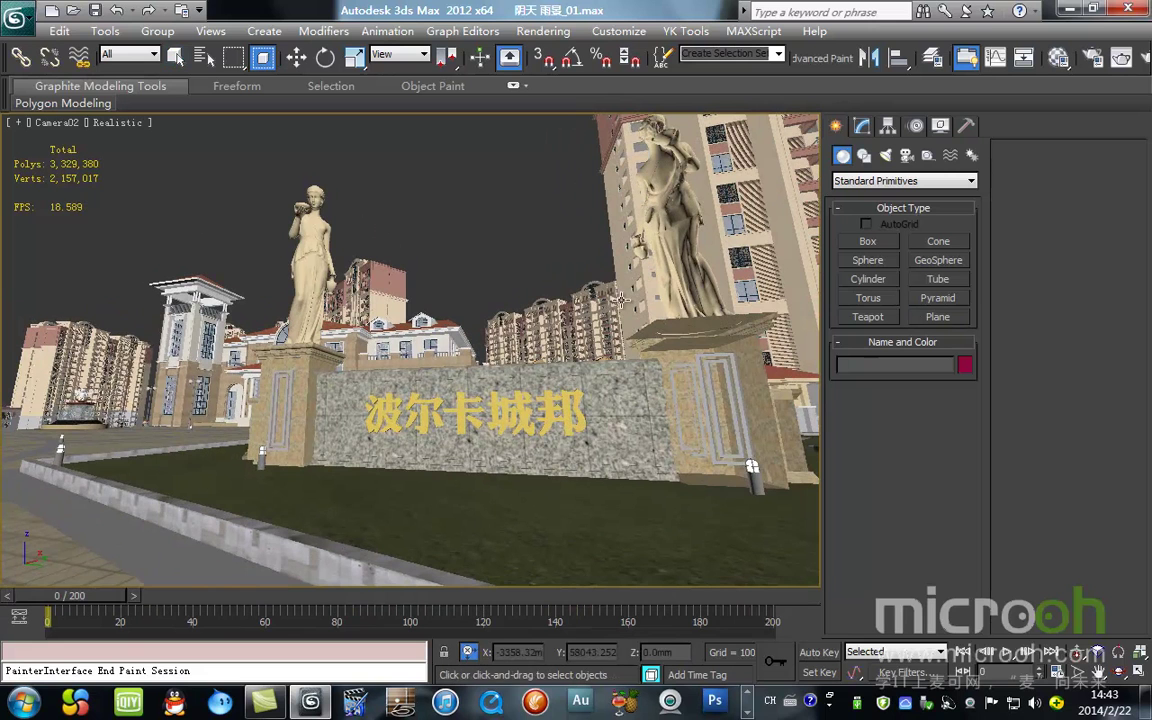
Step: Limit selection to lights and check the entrance area for them in the top view
left_click(153, 54)
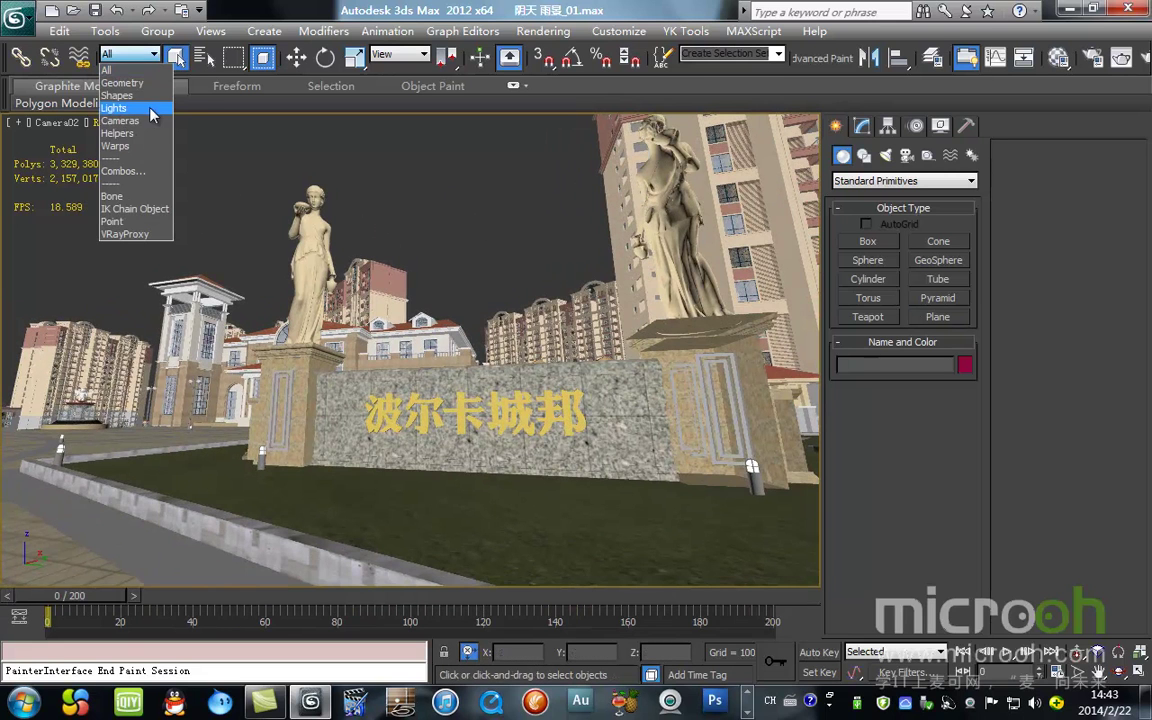
left_click(130, 97)
left_click(293, 56)
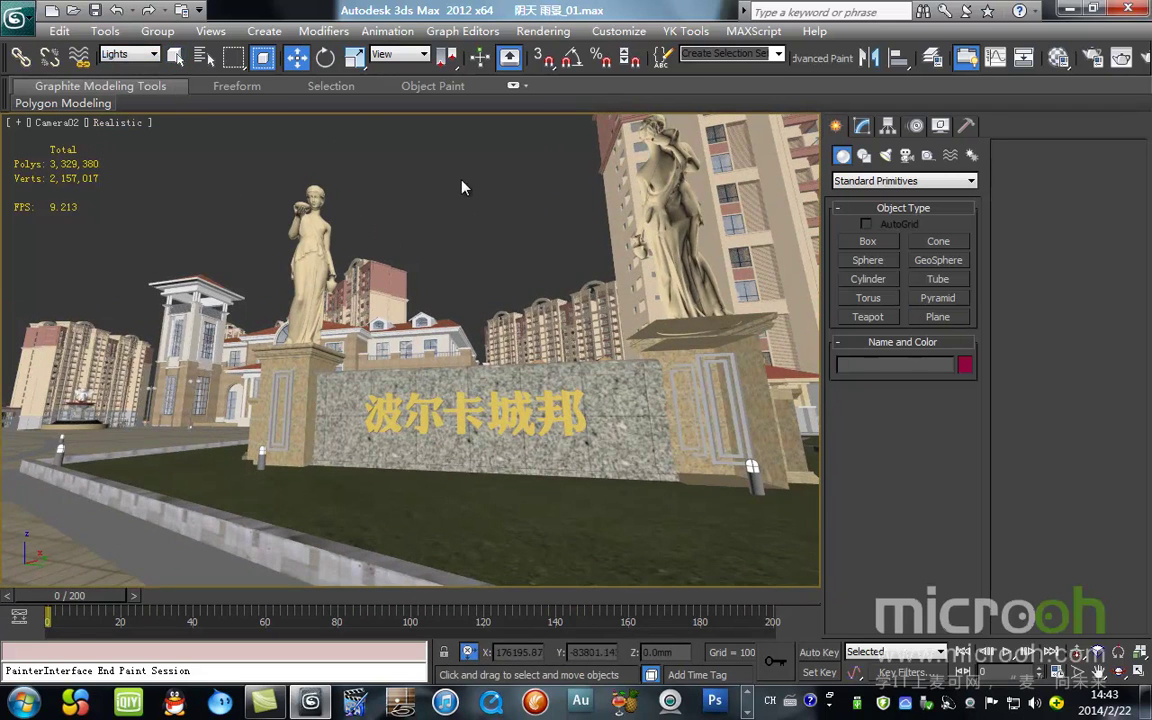
key("t")
scroll(460, 330, "up", 4)
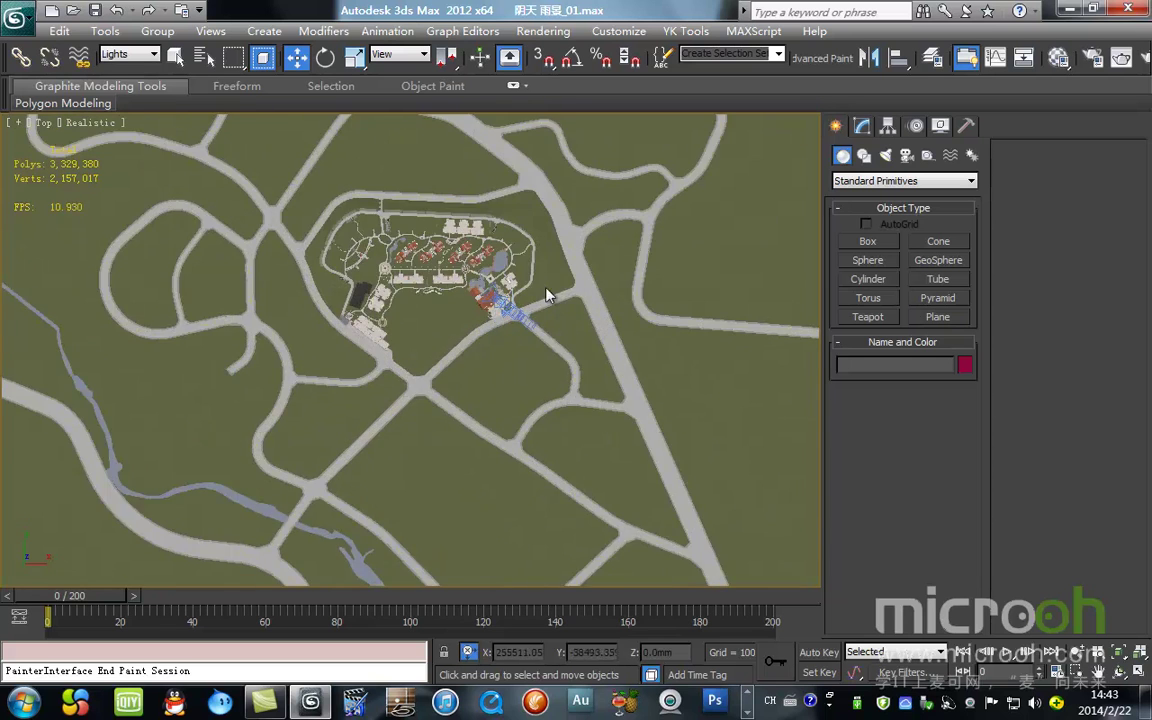
scroll(476, 350, "up", 4)
middle_click_drag(720, 418, 628, 444)
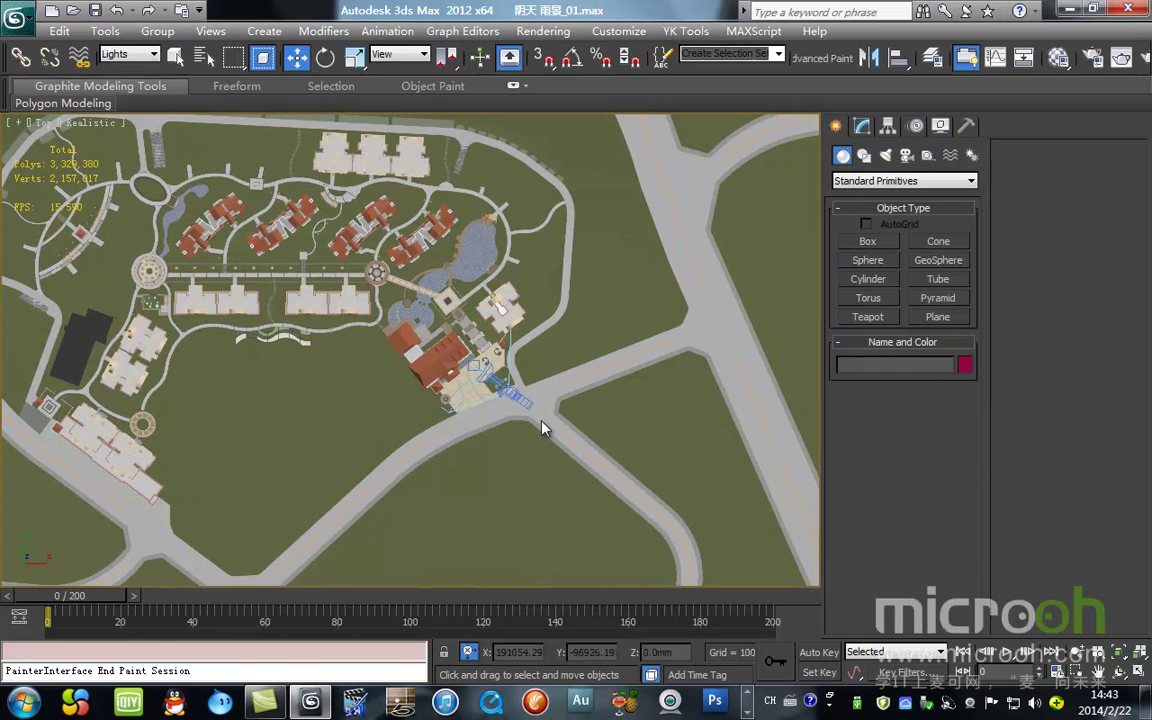
left_click(568, 416)
Step: Run the MAX场景助手3.0 script from the 脚本 folder
left_click(617, 31)
mouse_move(753, 31)
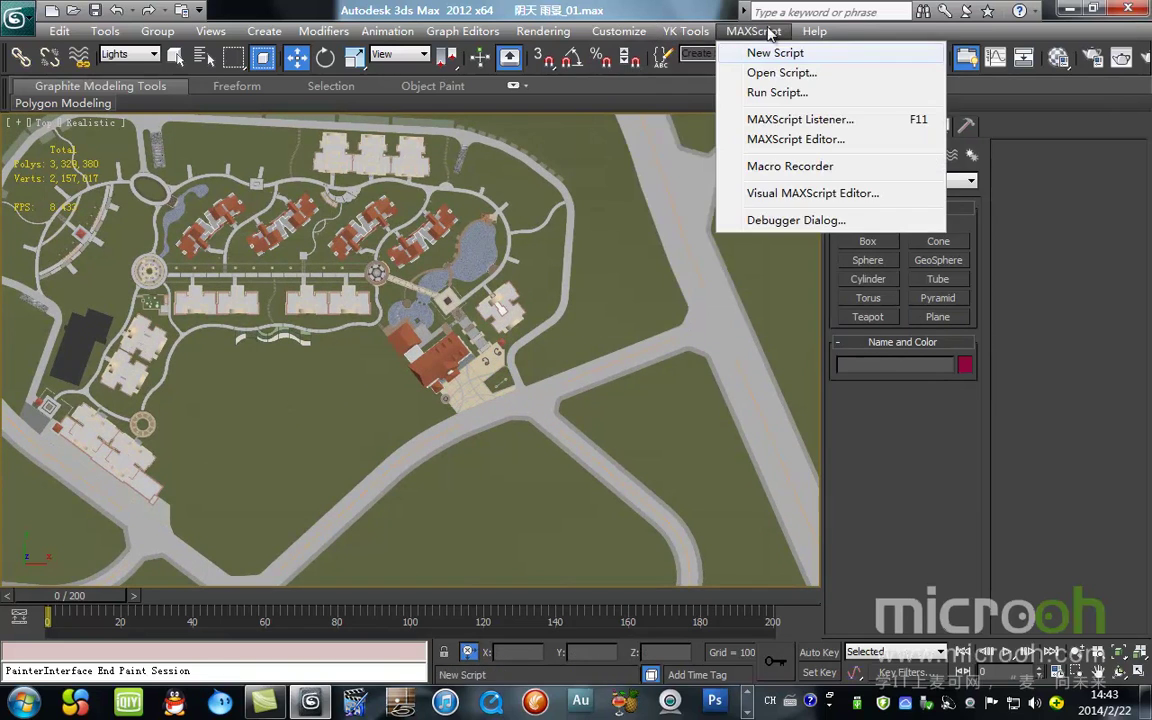
left_click(776, 98)
double_click(637, 122)
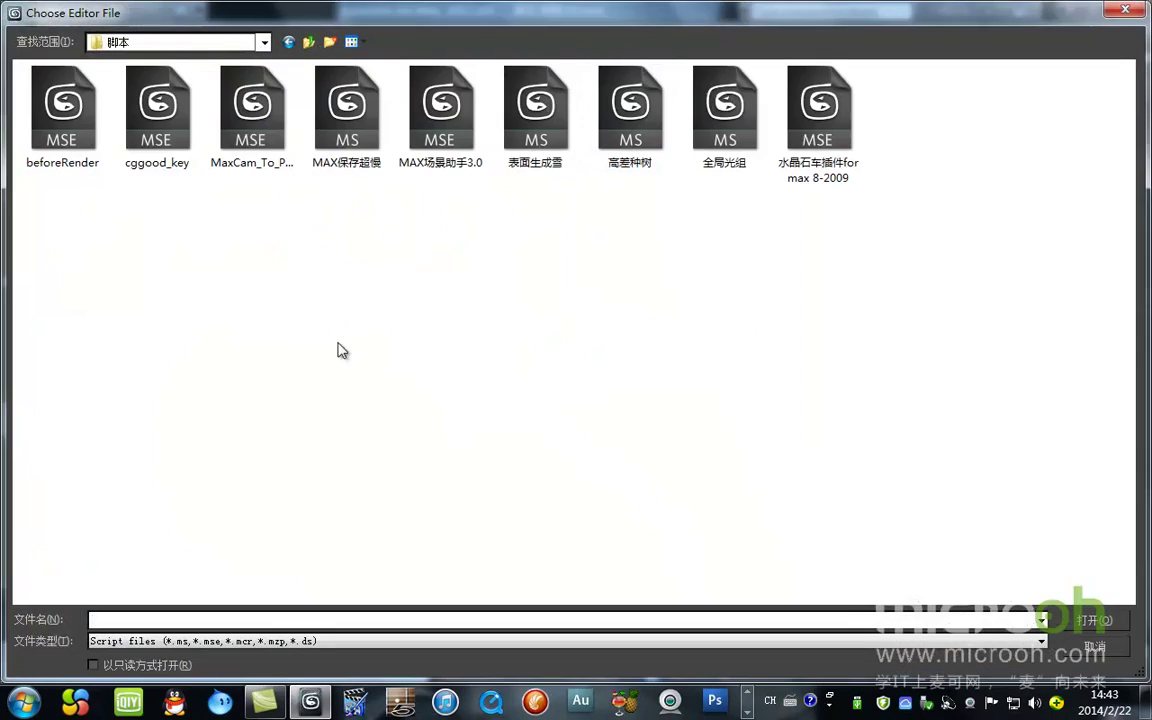
double_click(462, 120)
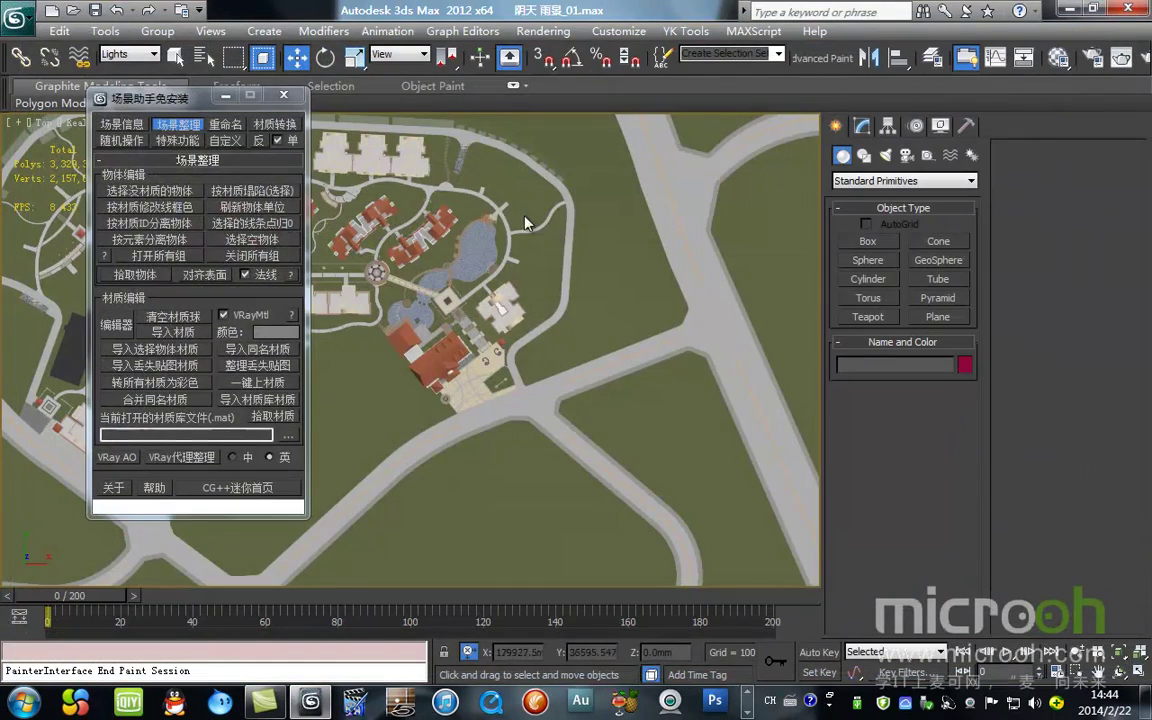
Step: Reset the selection filter to All and open all groups in the scene with the scene helper
left_click(140, 54)
left_click(150, 86)
left_click(130, 54)
left_click(130, 70)
left_click_drag(172, 99, 695, 140)
left_click(700, 290)
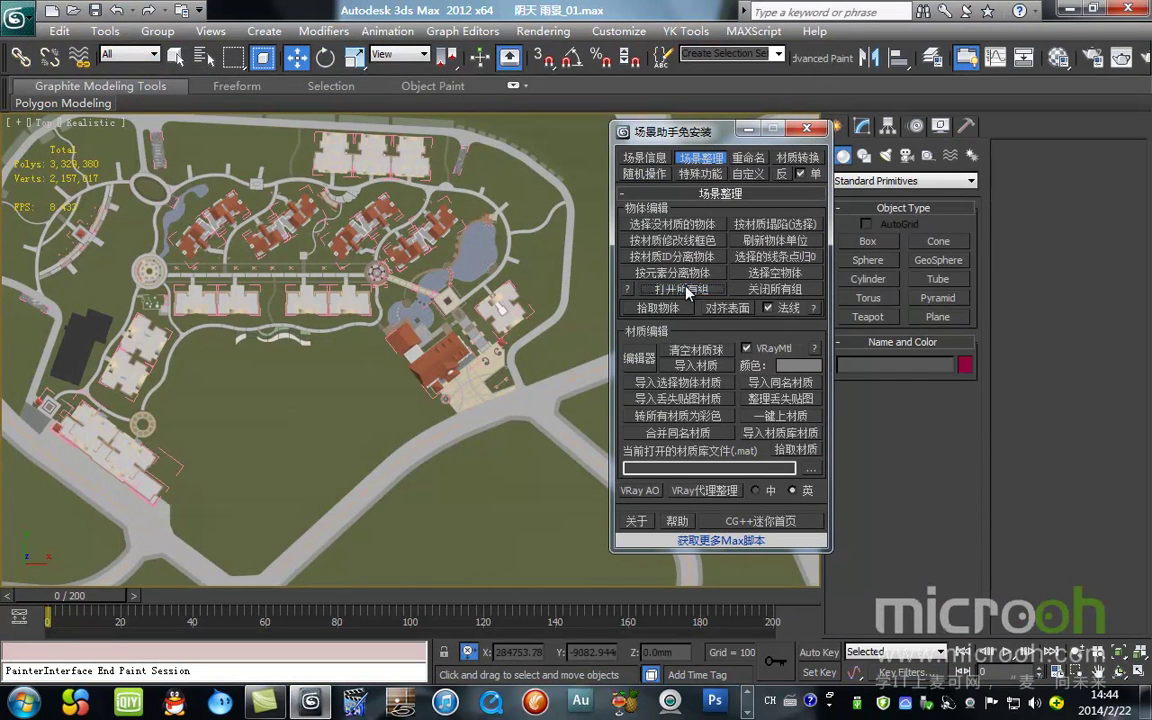
Step: Use the scene helper to select empty objects and to zero the points of selected lines
left_click(786, 276)
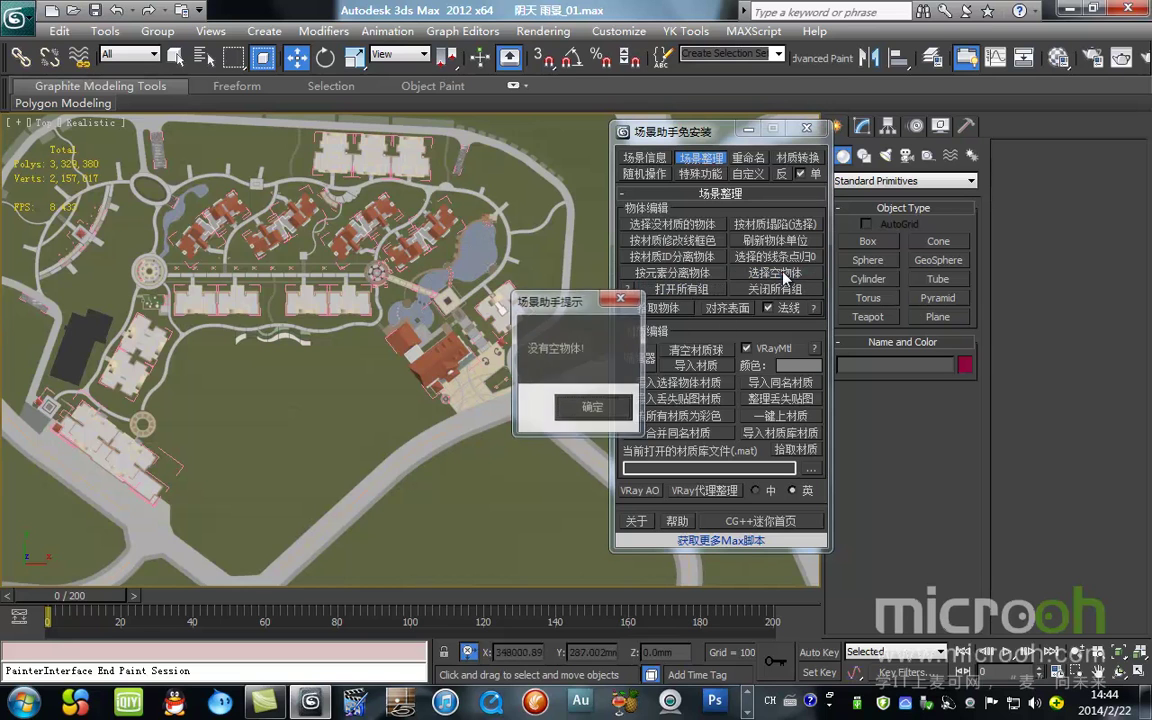
left_click(591, 406)
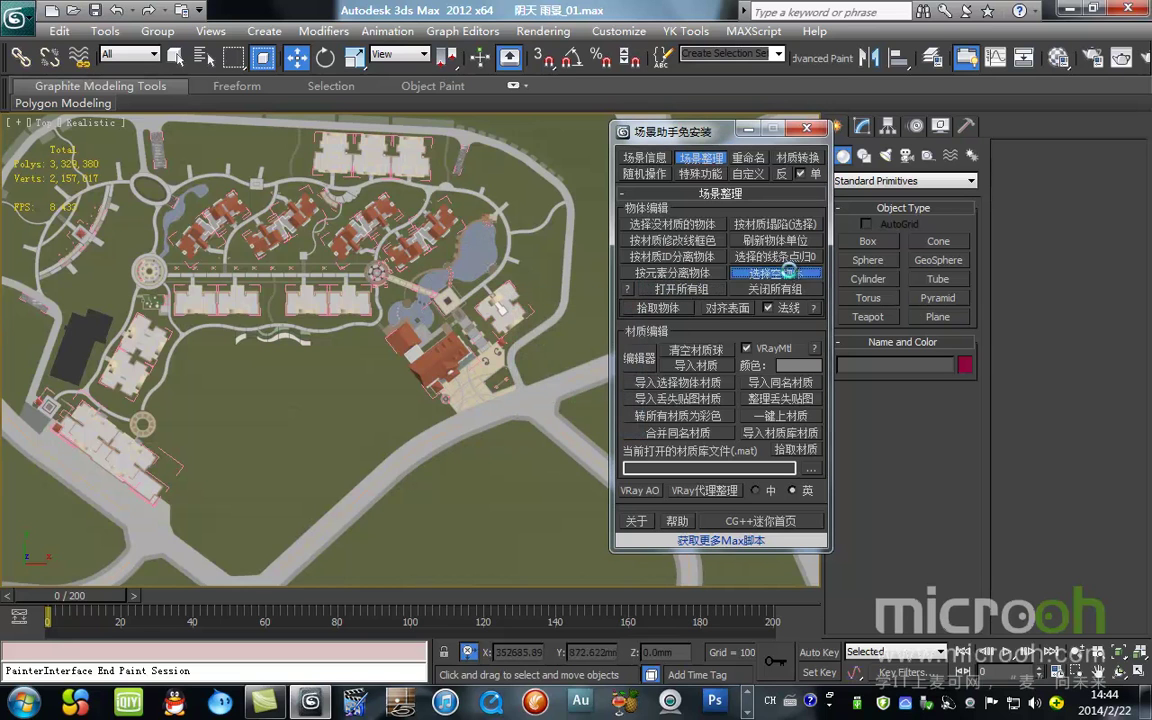
left_click(772, 257)
left_click(591, 405)
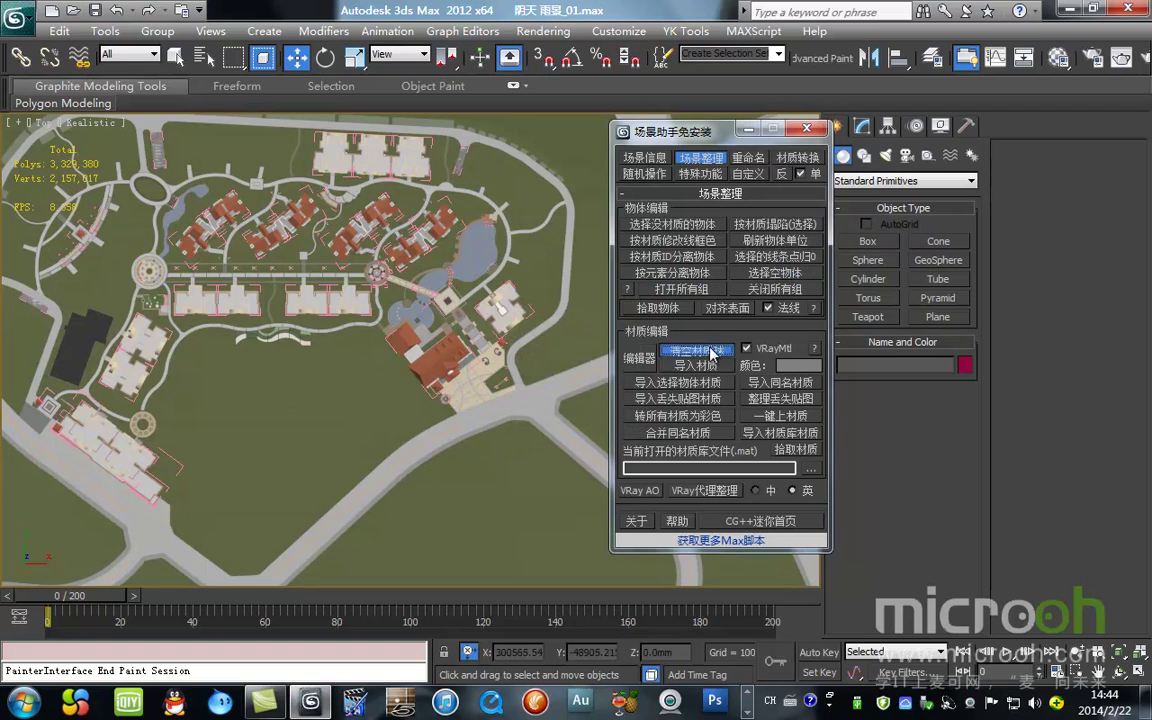
Step: Merge the materials that share the same name with the scene helper
left_click_drag(703, 138, 607, 107)
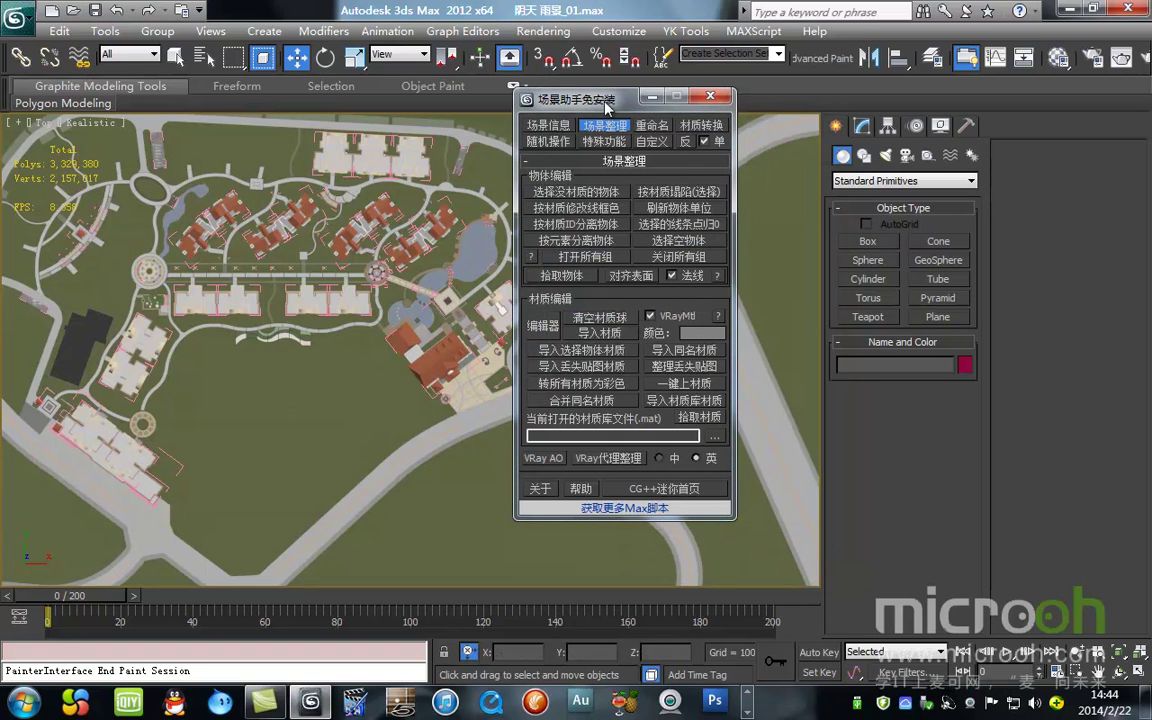
left_click(604, 404)
left_click(557, 386)
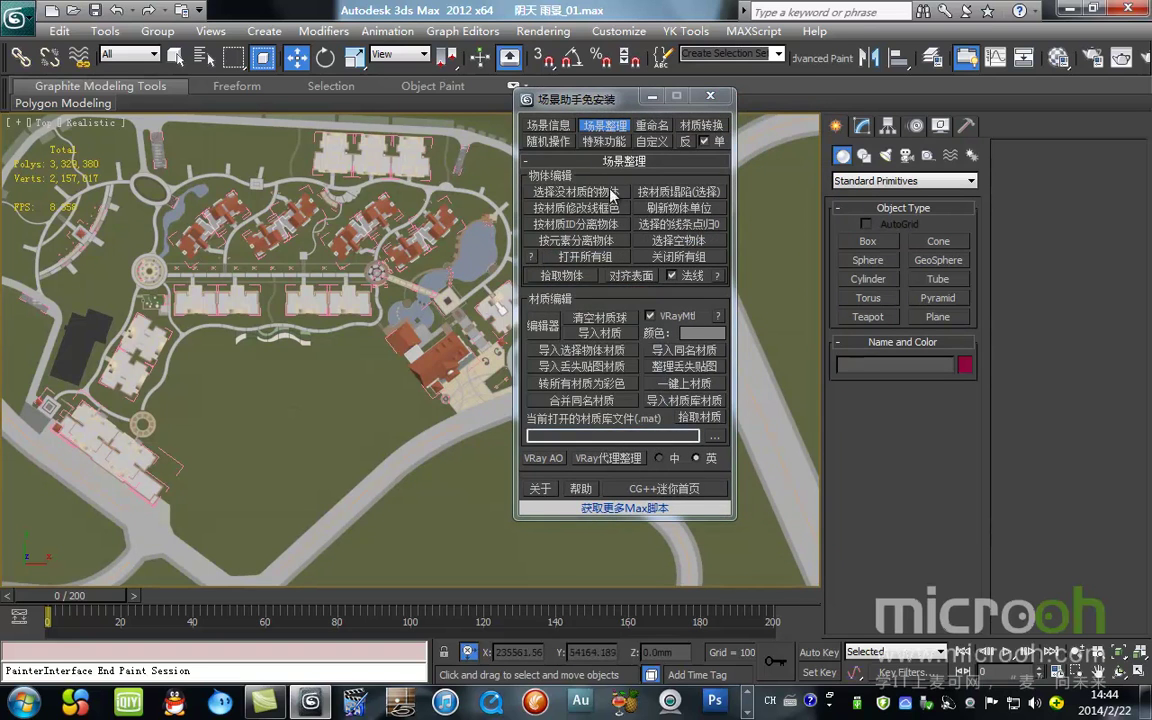
left_click_drag(617, 104, 721, 177)
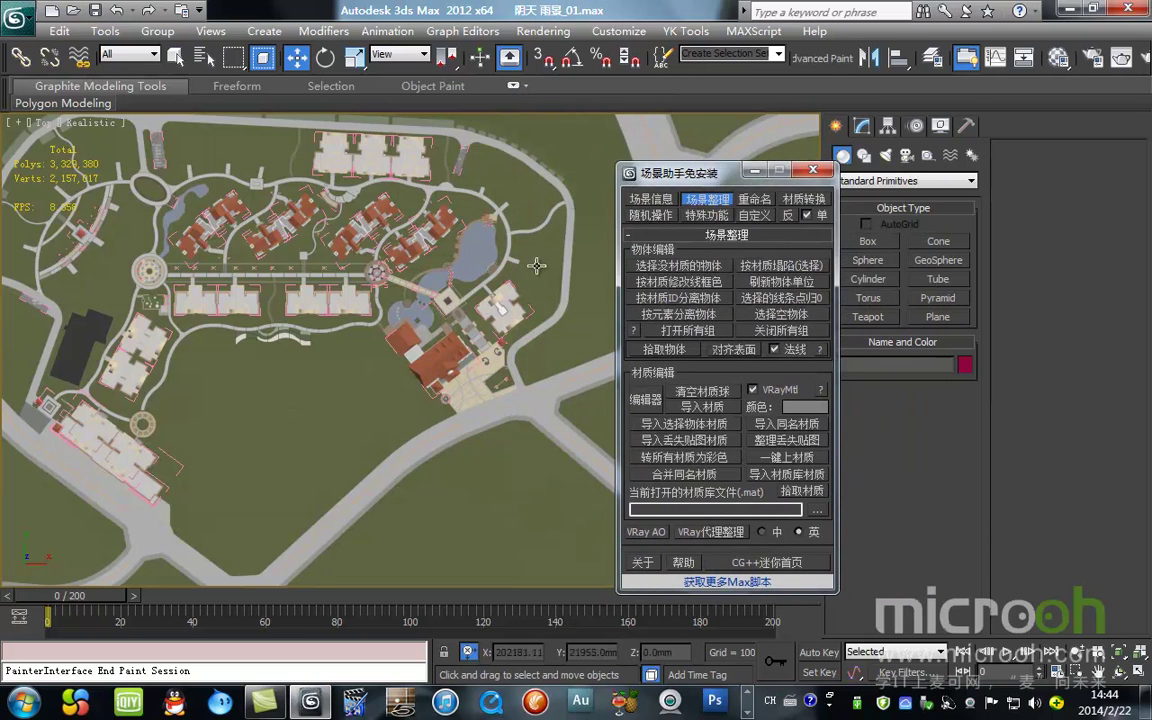
Step: Delete the 矮灌木 layer in the layer manager
left_click(932, 57)
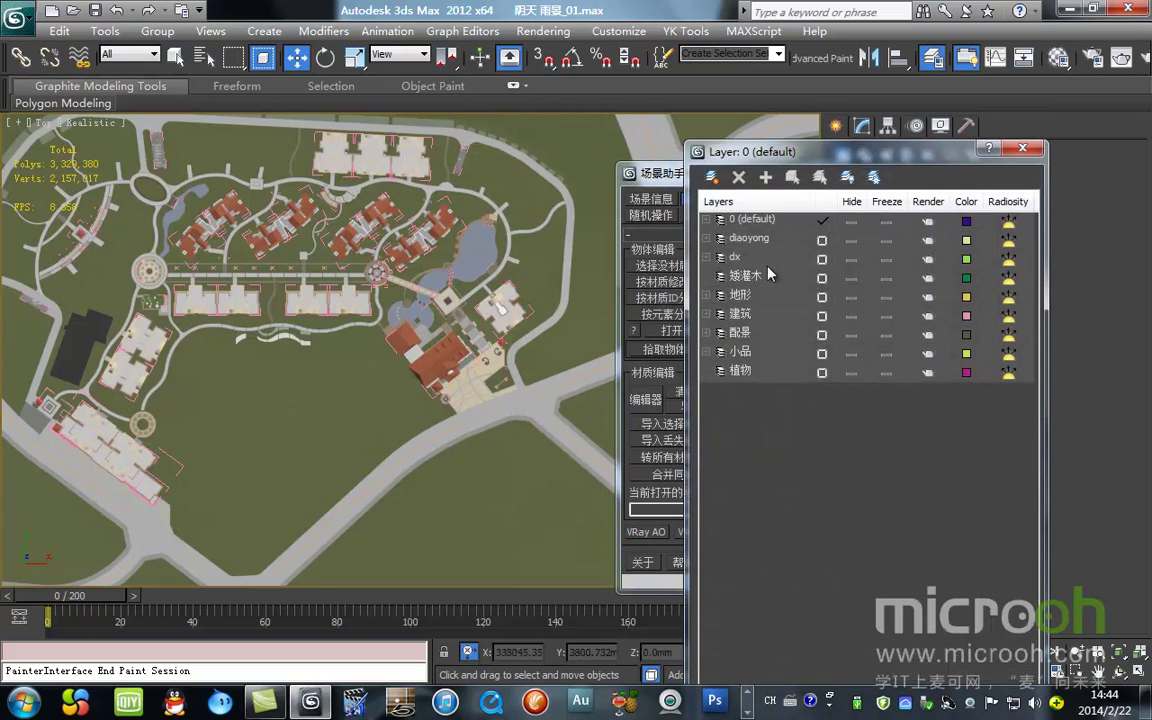
left_click(745, 275)
left_click(738, 176)
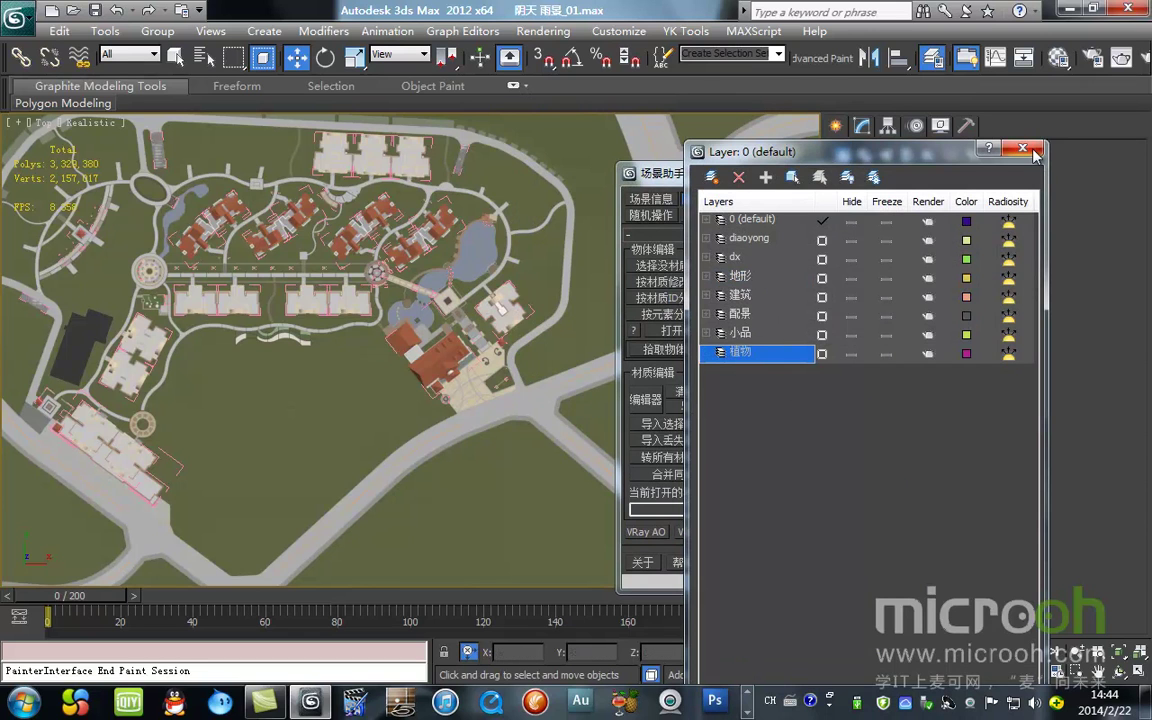
Step: Hide all layers except 地形 and view the terrain around the entrance at an angle
left_click_drag(855, 158, 671, 176)
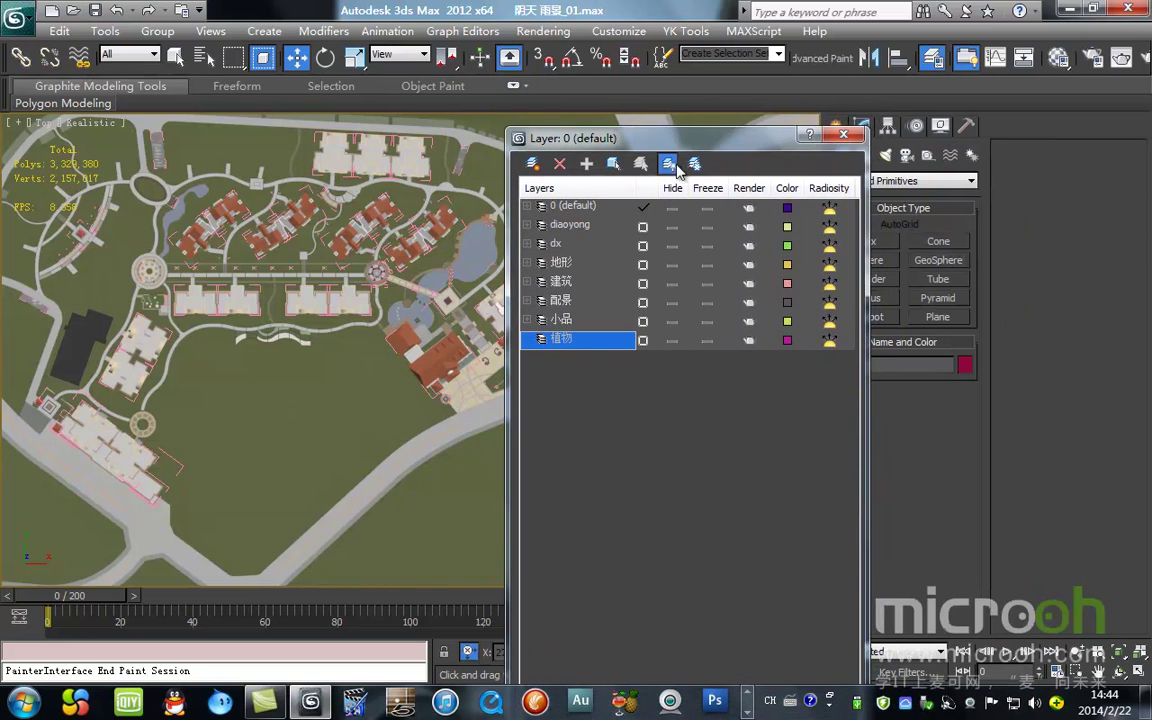
left_click(668, 163)
left_click(672, 264)
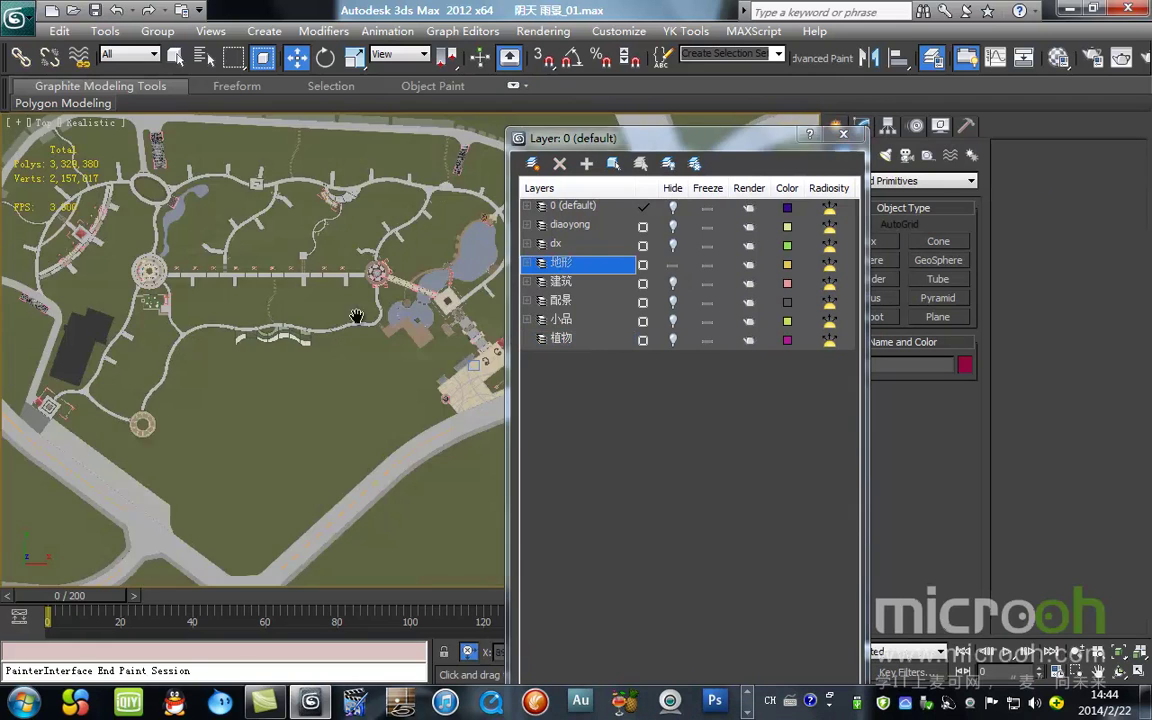
scroll(357, 319, "down", 4)
middle_click_drag(347, 325, 360, 242, "alt")
scroll(364, 354, "up", 2)
scroll(364, 354, "up", 2)
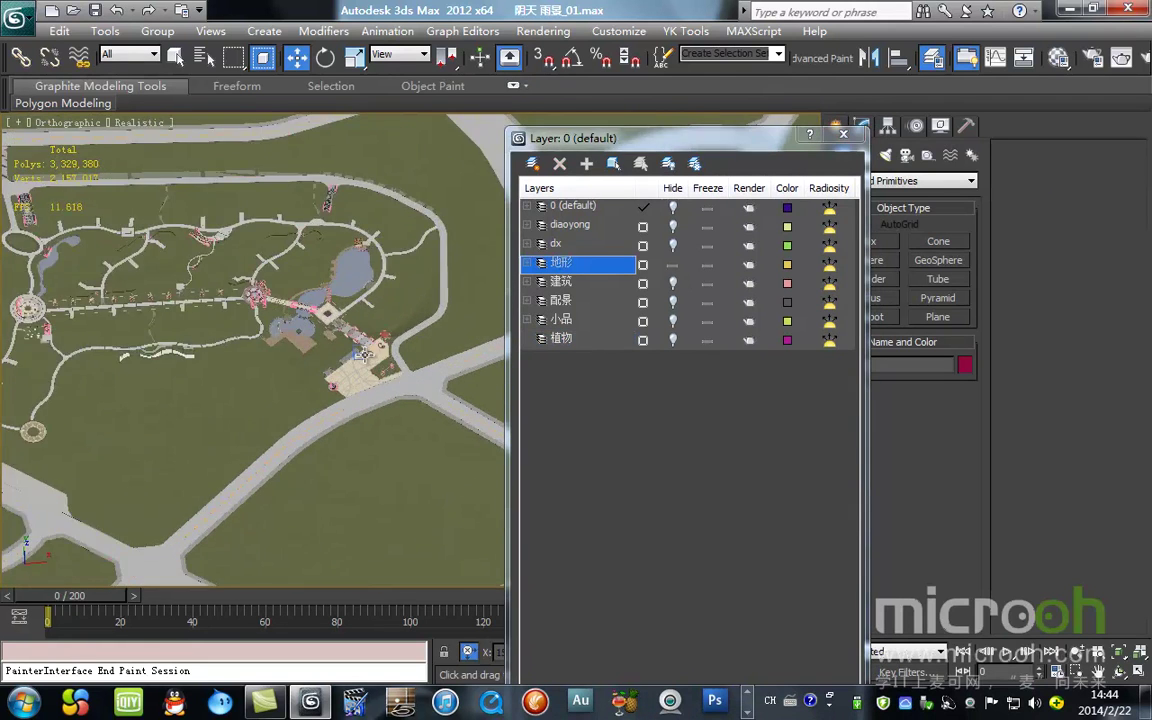
Step: Display the terrain in wireframe and set the object colour of all its objects to dark blue
scroll(385, 354, "down", 3)
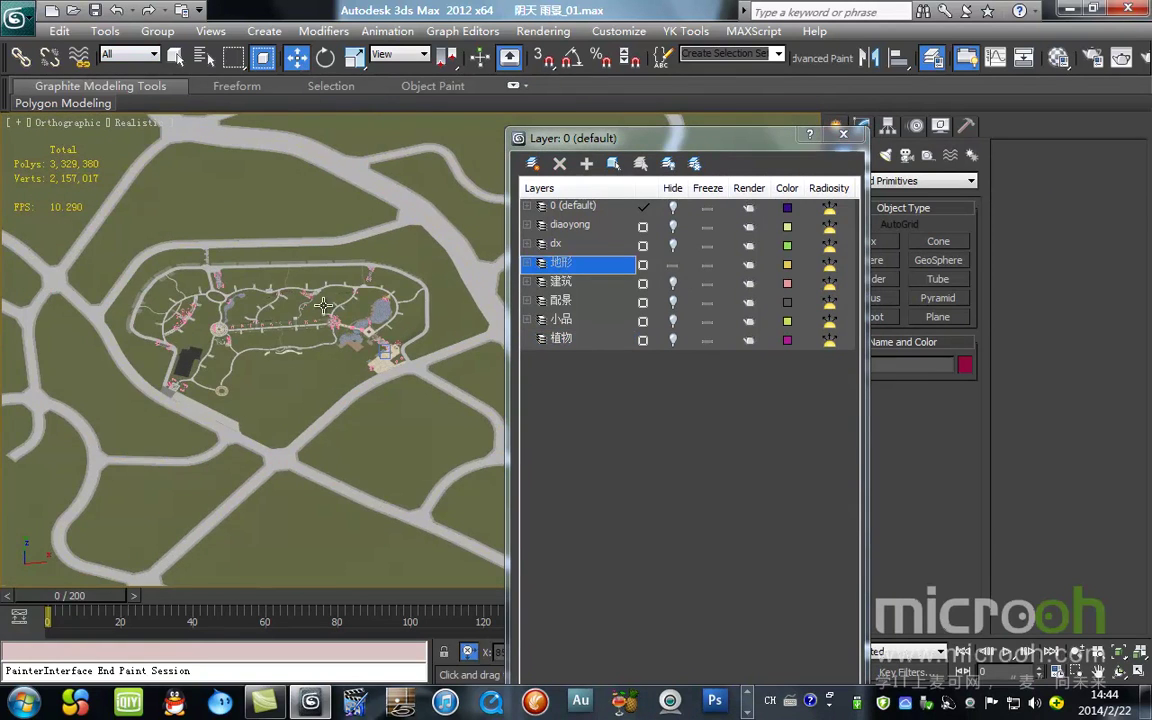
key("F3")
key("ctrl+a")
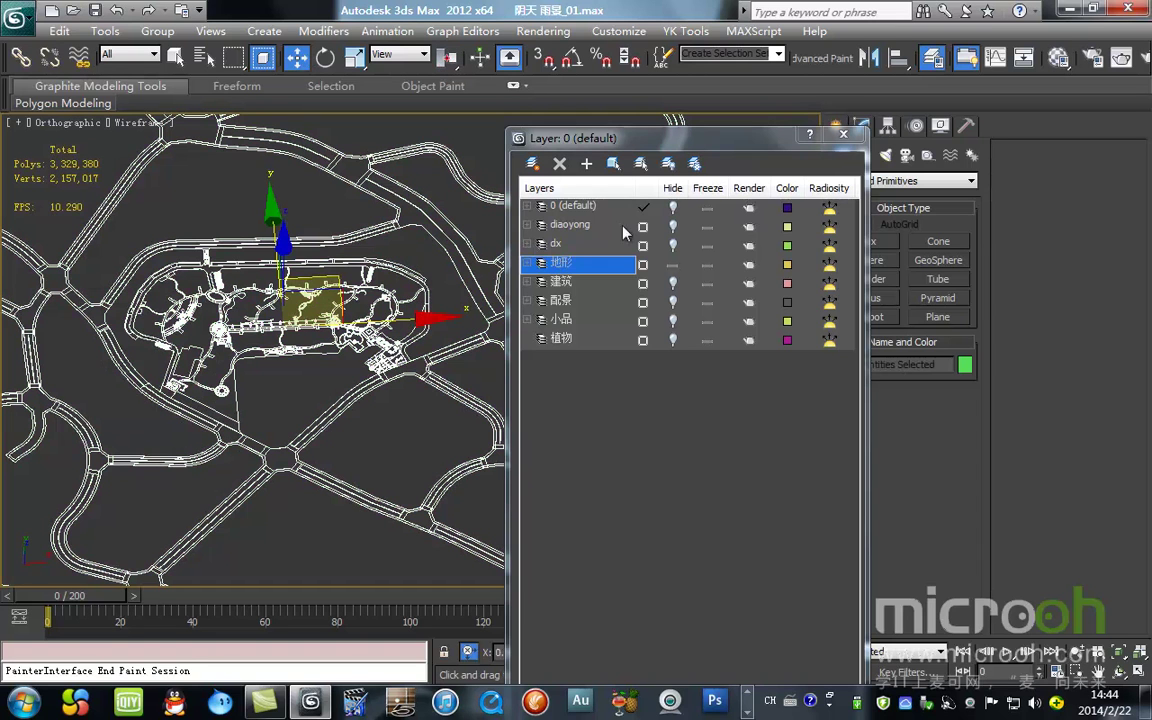
left_click(965, 365)
left_click(657, 343)
left_click(666, 448)
key("ctrl+d")
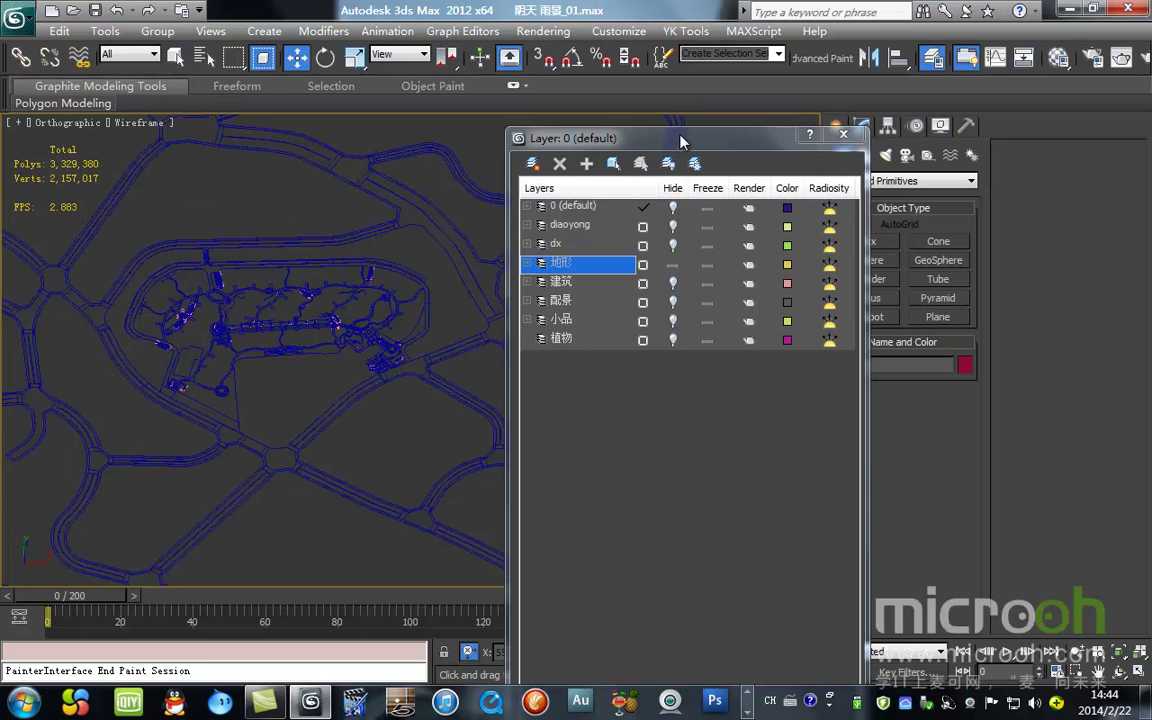
Step: Hide the 地形 layer and examine the objects on the dx and diaoyong layers one layer at a time
left_click(672, 266)
left_click(672, 246)
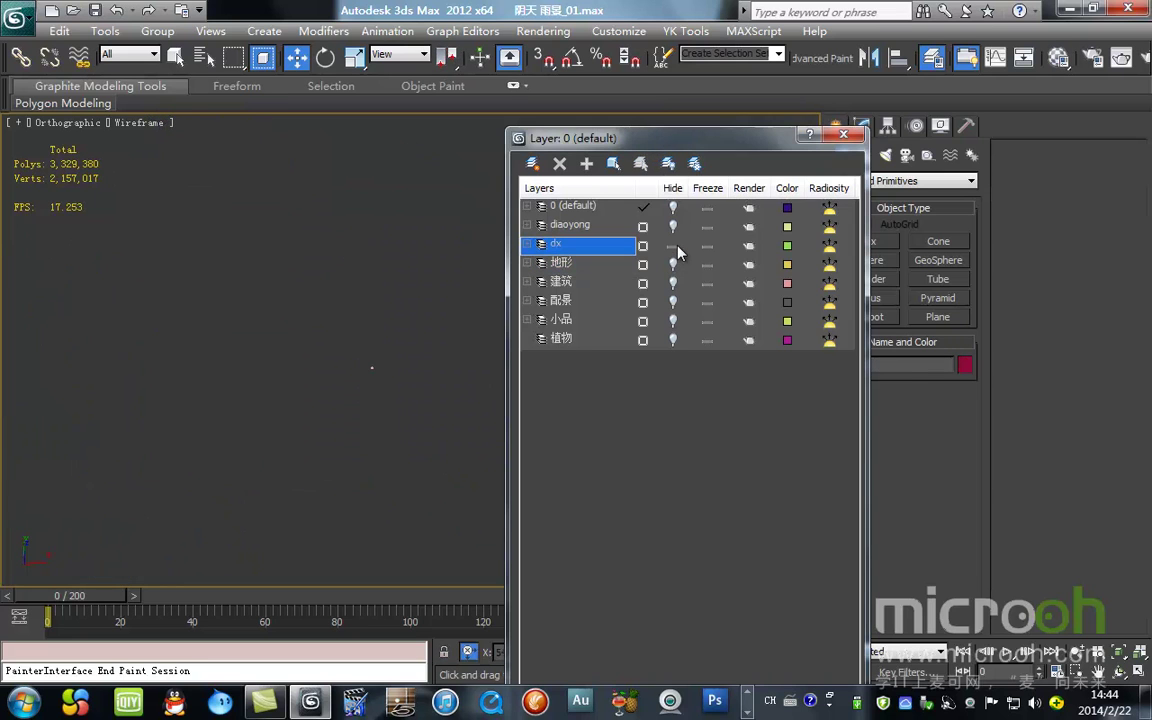
left_click(675, 229)
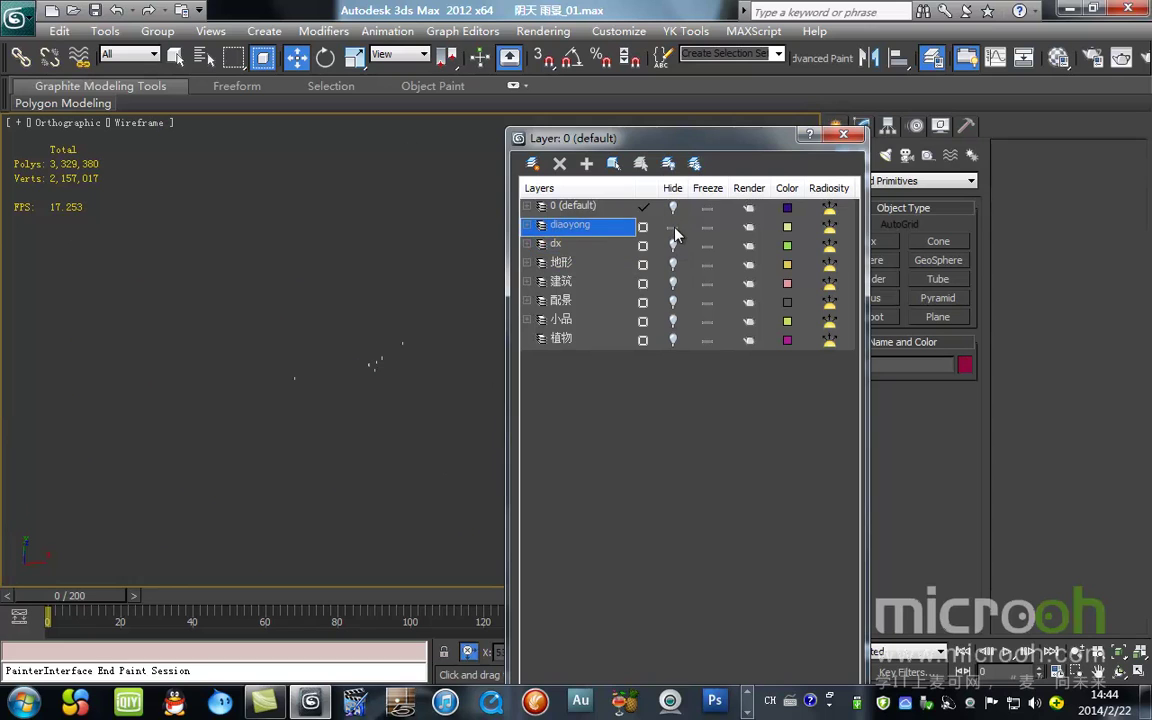
middle_click_drag(245, 435, 429, 316)
middle_click_drag(287, 385, 337, 378, "alt")
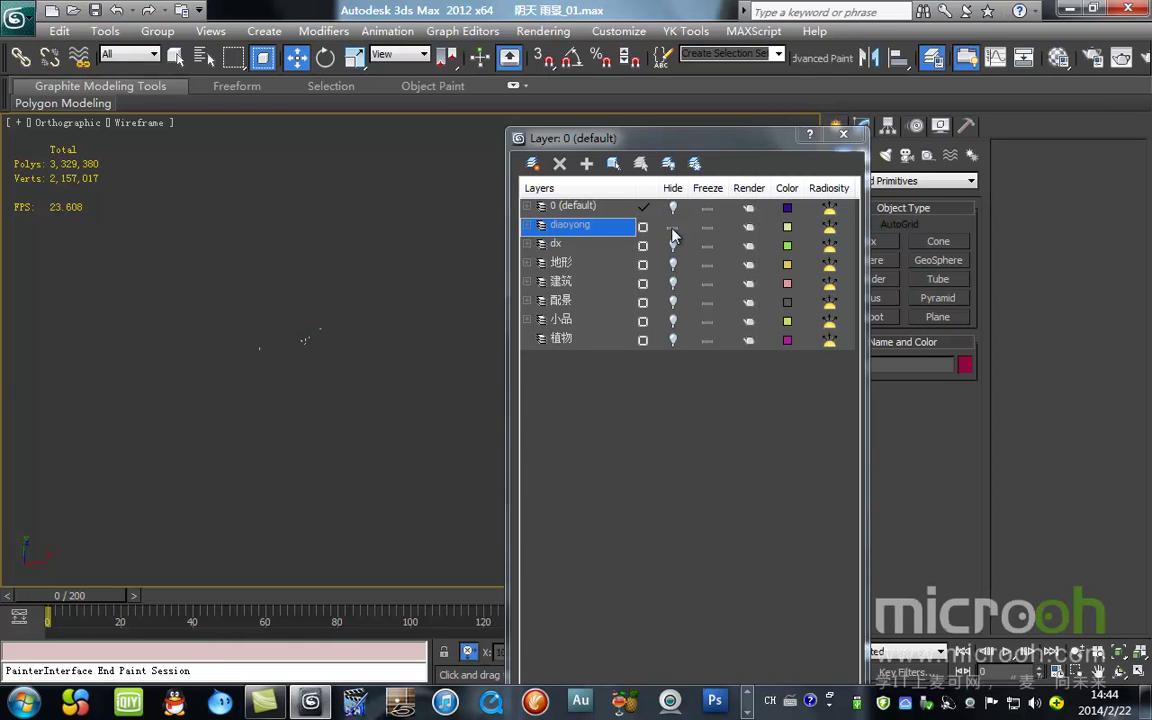
key("ctrl+a")
key("z")
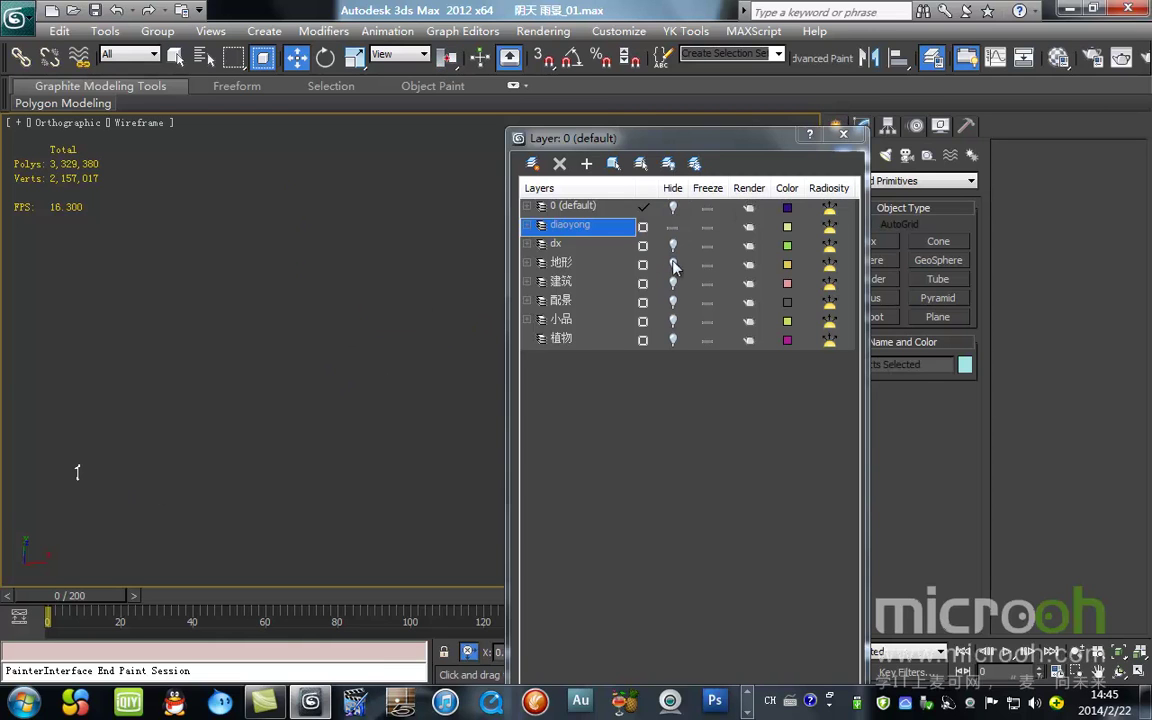
Step: Unhide all layers, close the layer manager and frame the whole scene in the top view
left_click(673, 168)
left_click(668, 165)
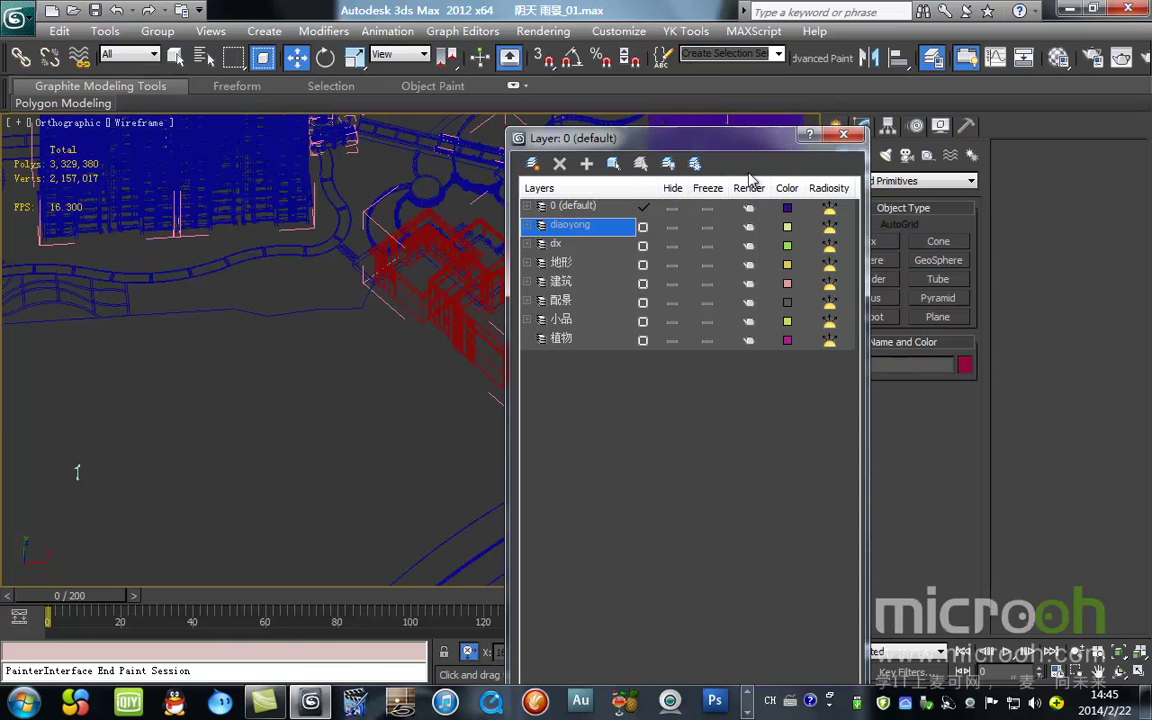
left_click(848, 139)
key("t")
key("z")
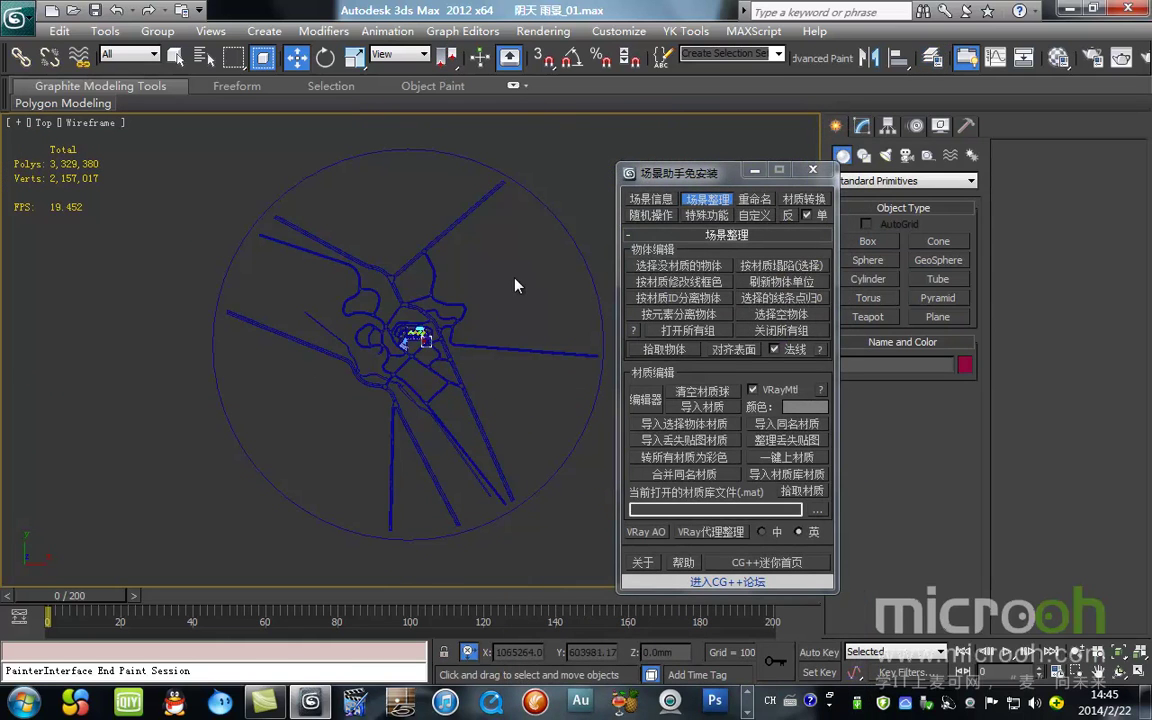
Step: Select every object in the scene and center each pivot to its object
key("ctrl+a")
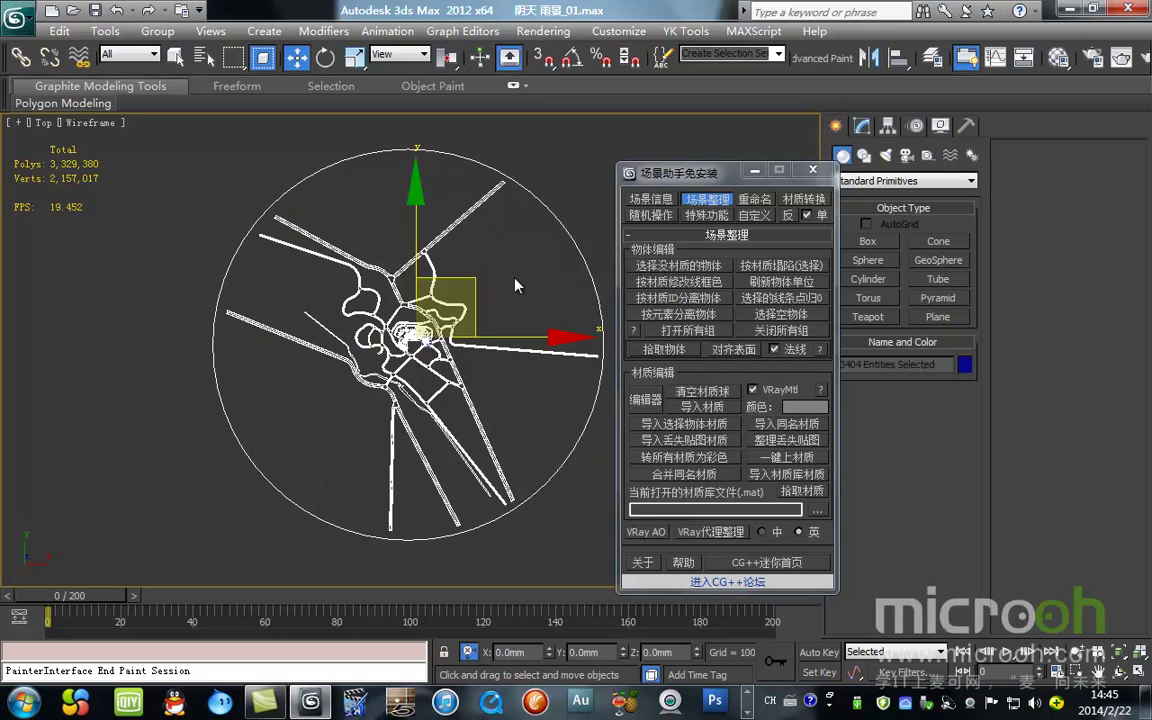
left_click(914, 126)
left_click(900, 240)
left_click(920, 334)
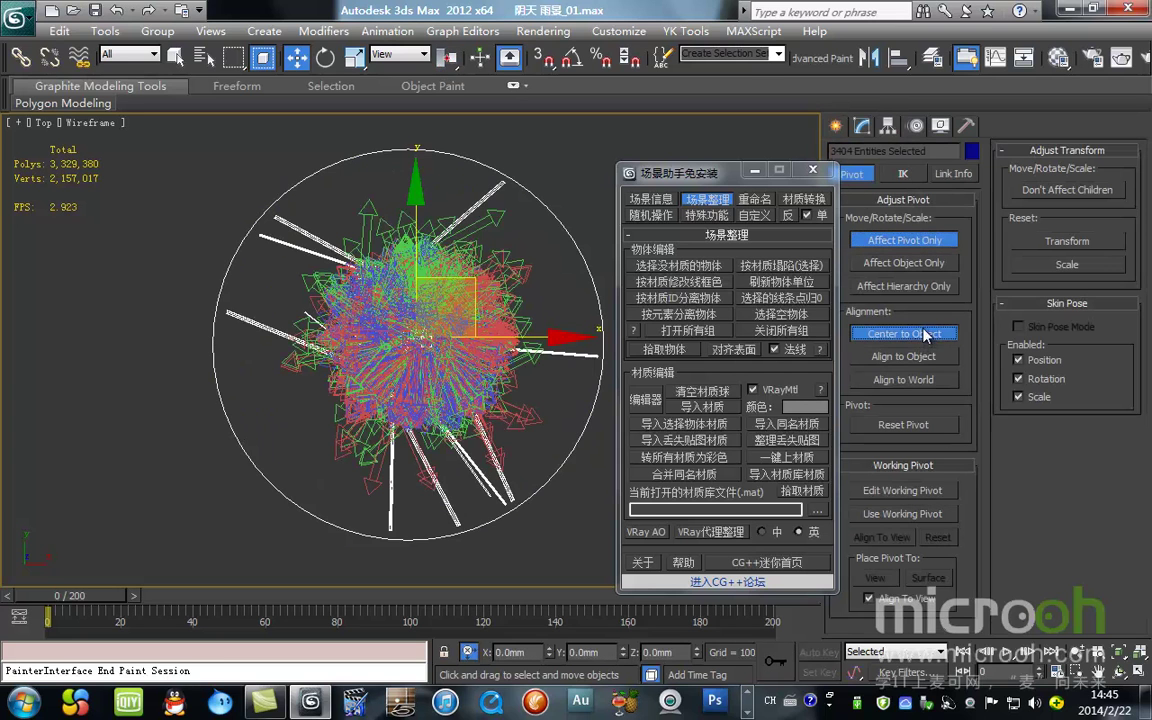
left_click(836, 127)
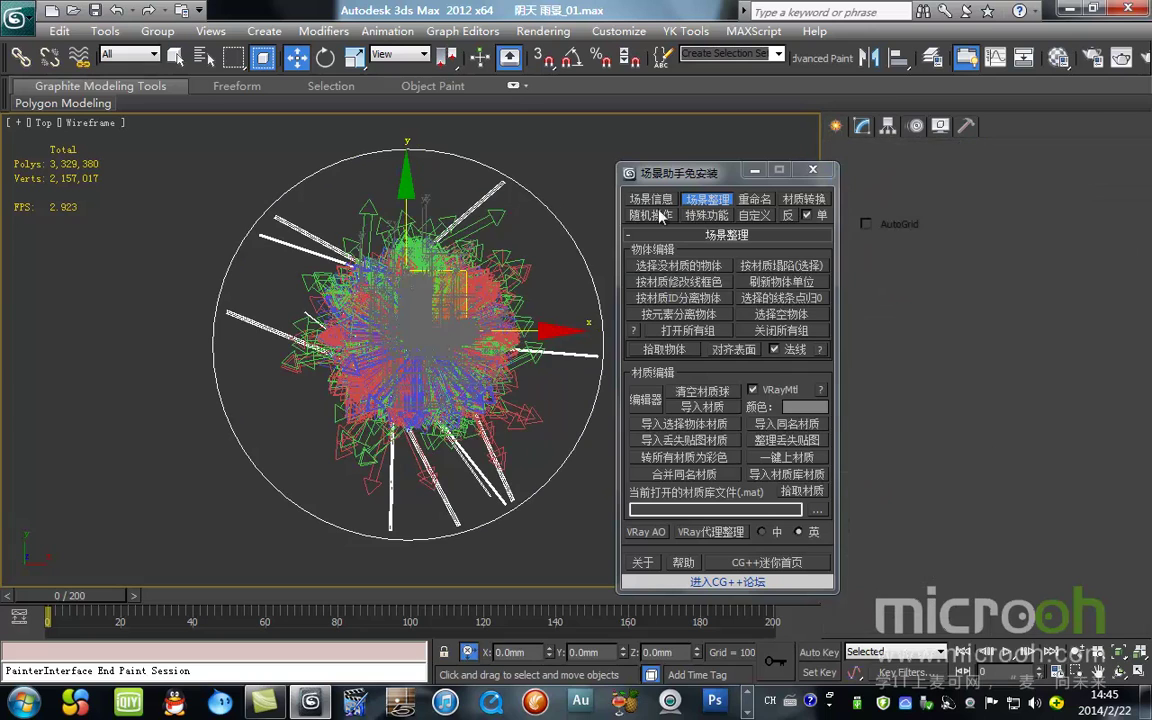
left_click(425, 338)
Step: Delete the 植物 layer in the layer manager
scroll(425, 338, "up", 10)
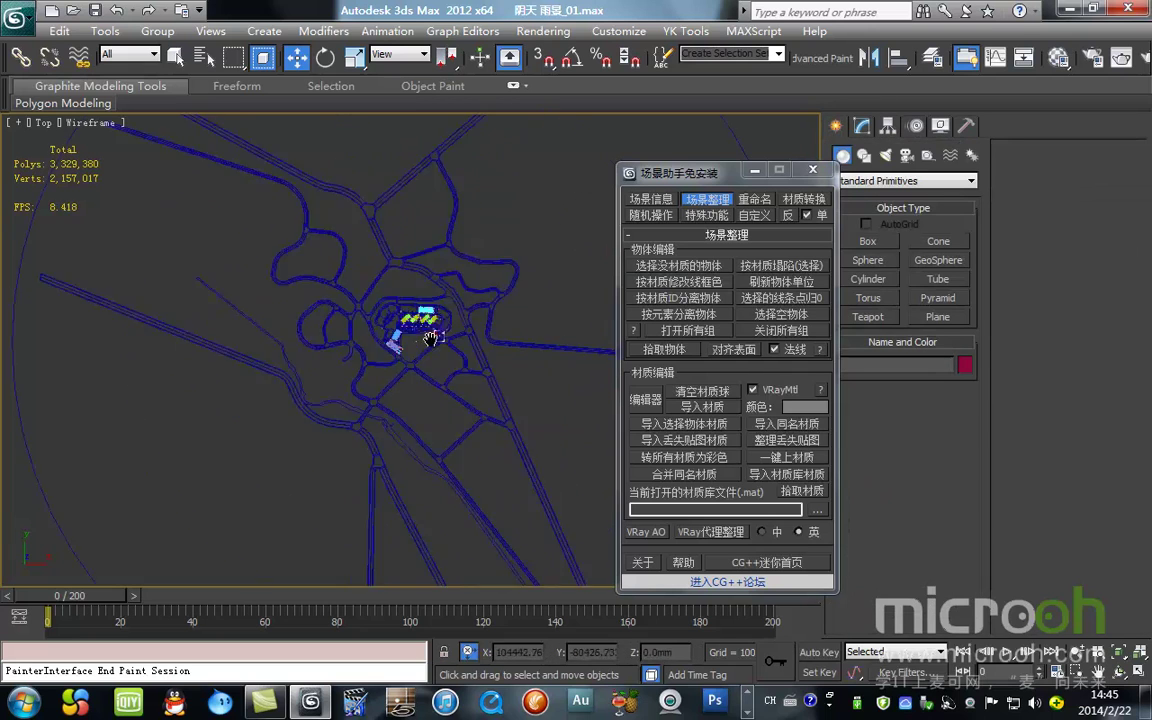
middle_click_drag(517, 203, 487, 447)
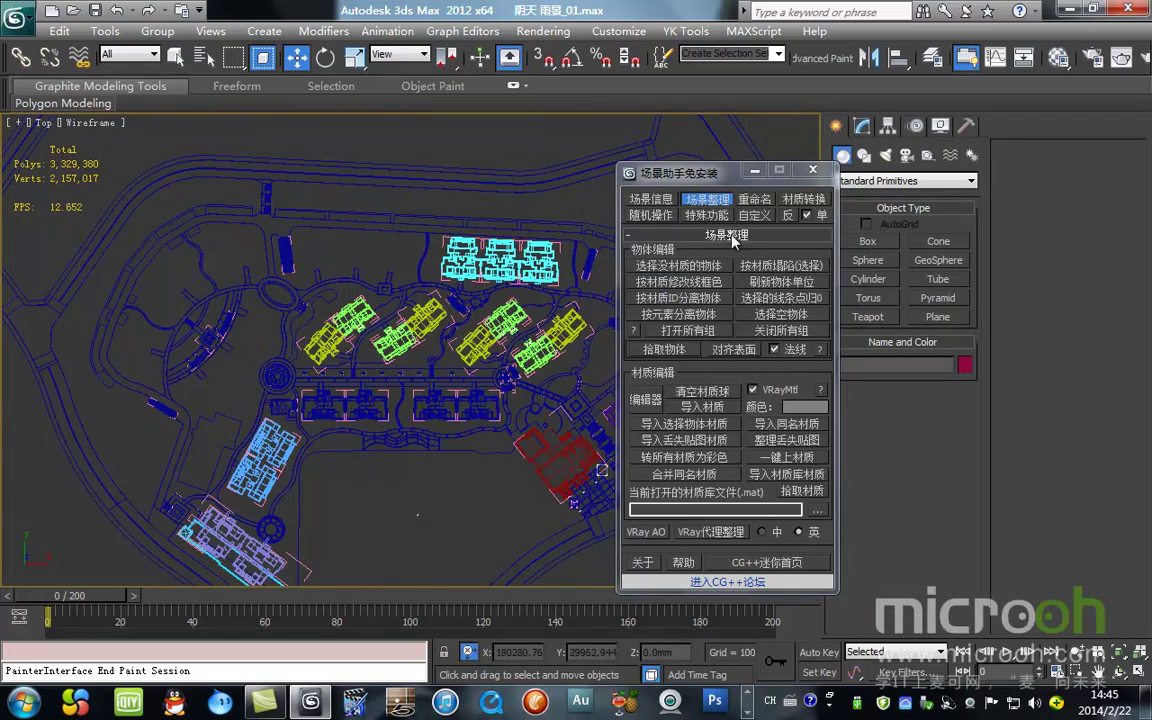
mouse_move(655, 172)
left_mouse_down()
mouse_move(697, 157)
mouse_move(675, 179)
left_mouse_up()
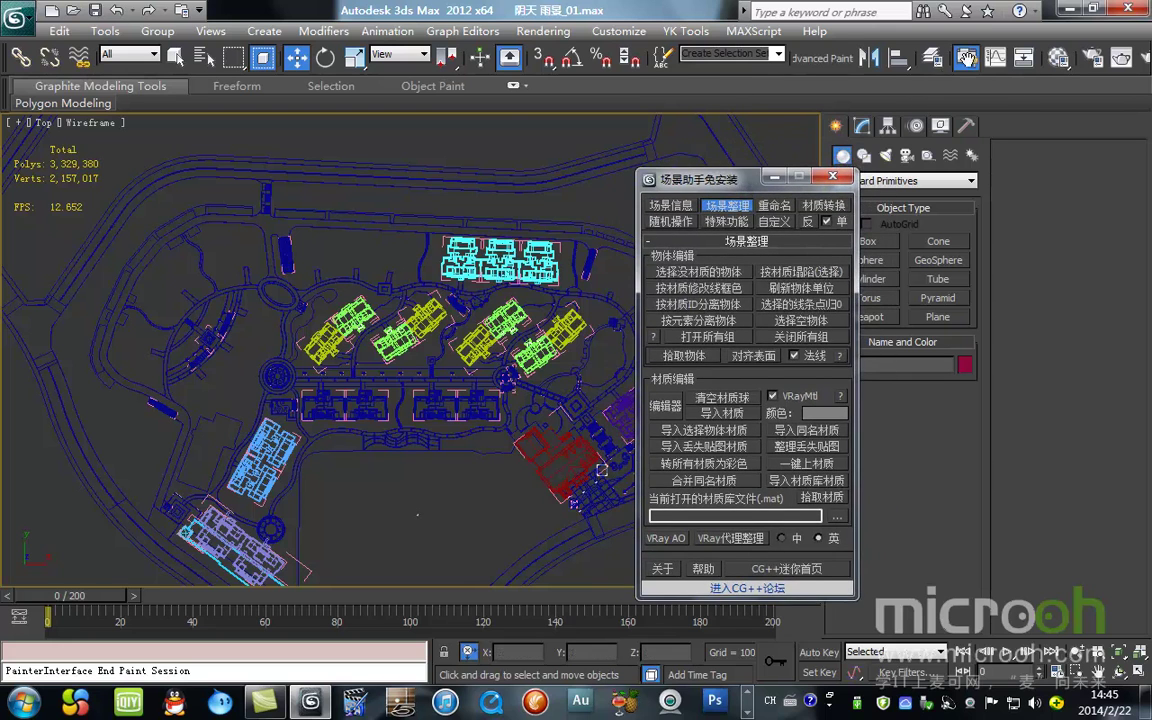
left_click(932, 57)
left_click(576, 338)
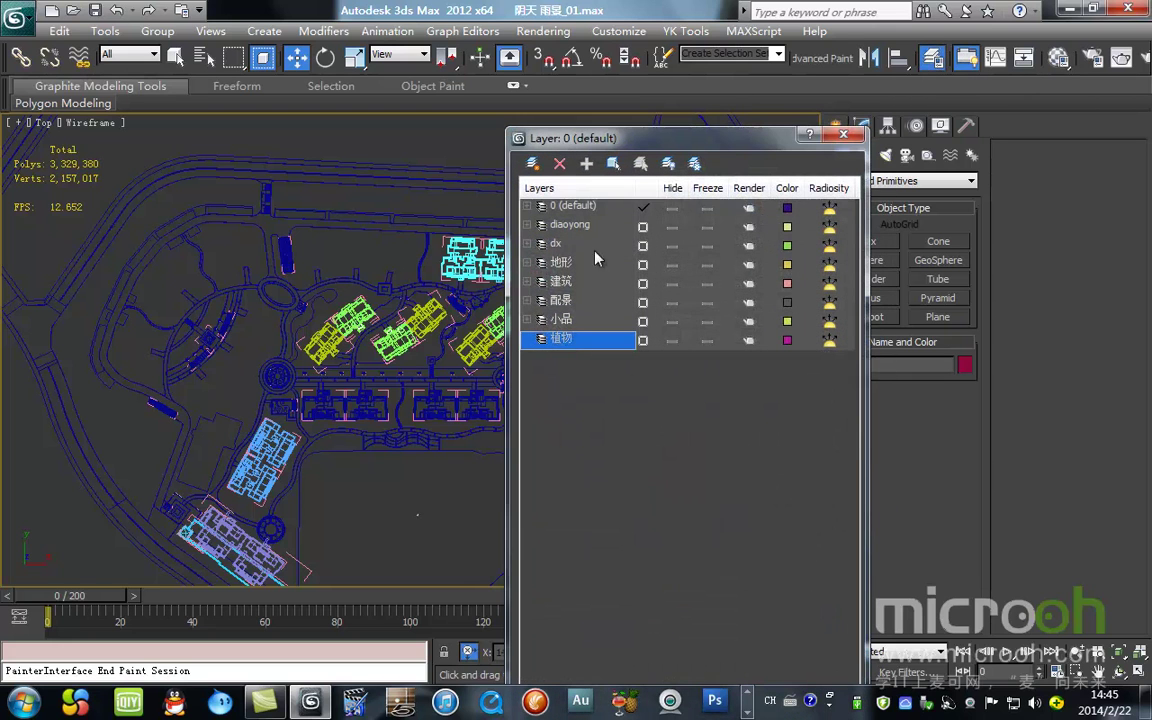
left_click(559, 163)
Step: Hide all layers except 建筑 and set the object colour of all the buildings to crimson
left_click(672, 188)
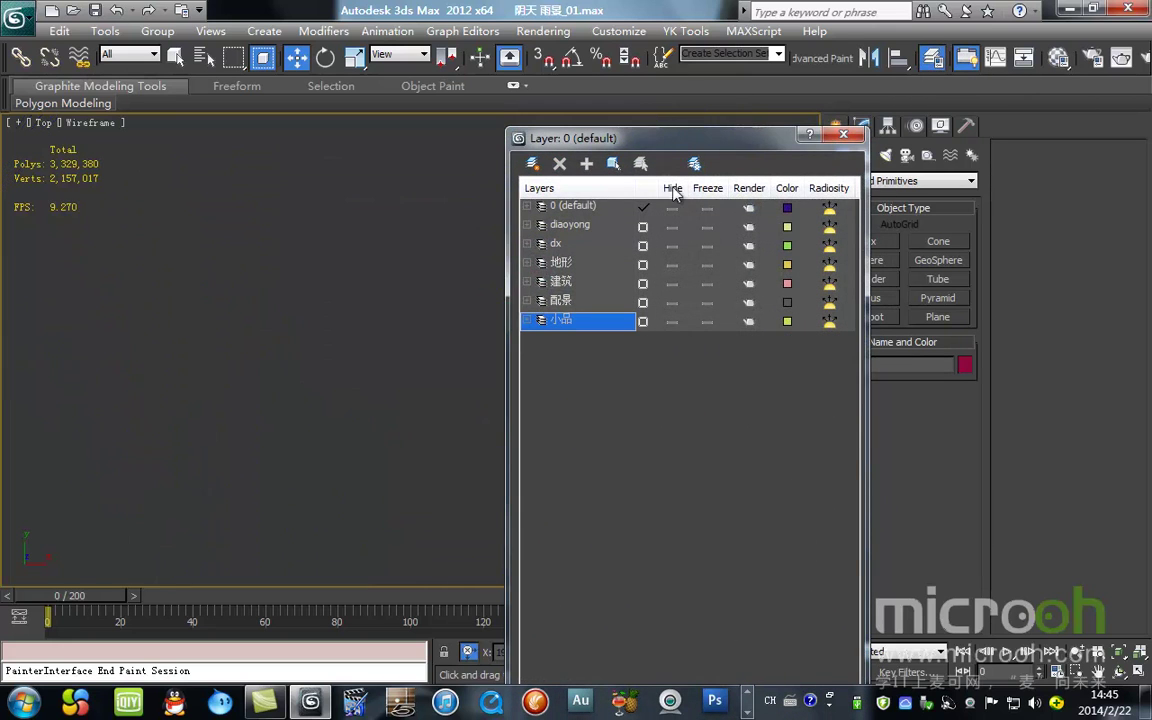
left_click(672, 283)
middle_click_drag(386, 391, 286, 342)
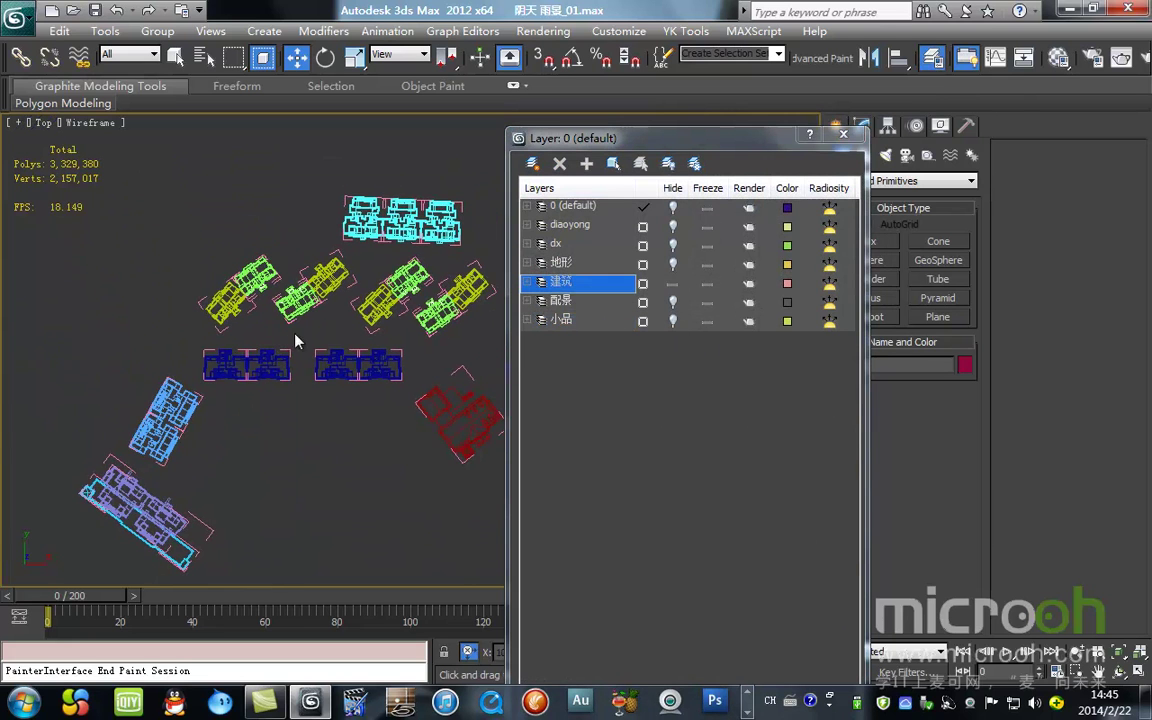
key("ctrl+a")
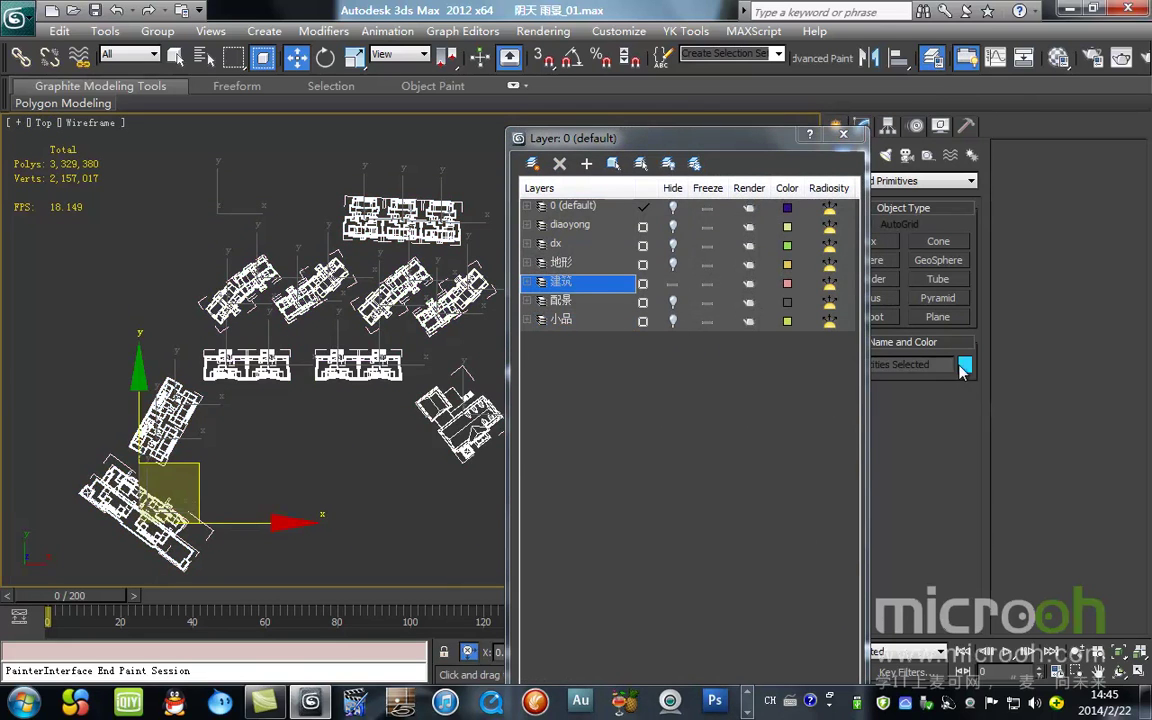
left_click(964, 366)
left_click(737, 322)
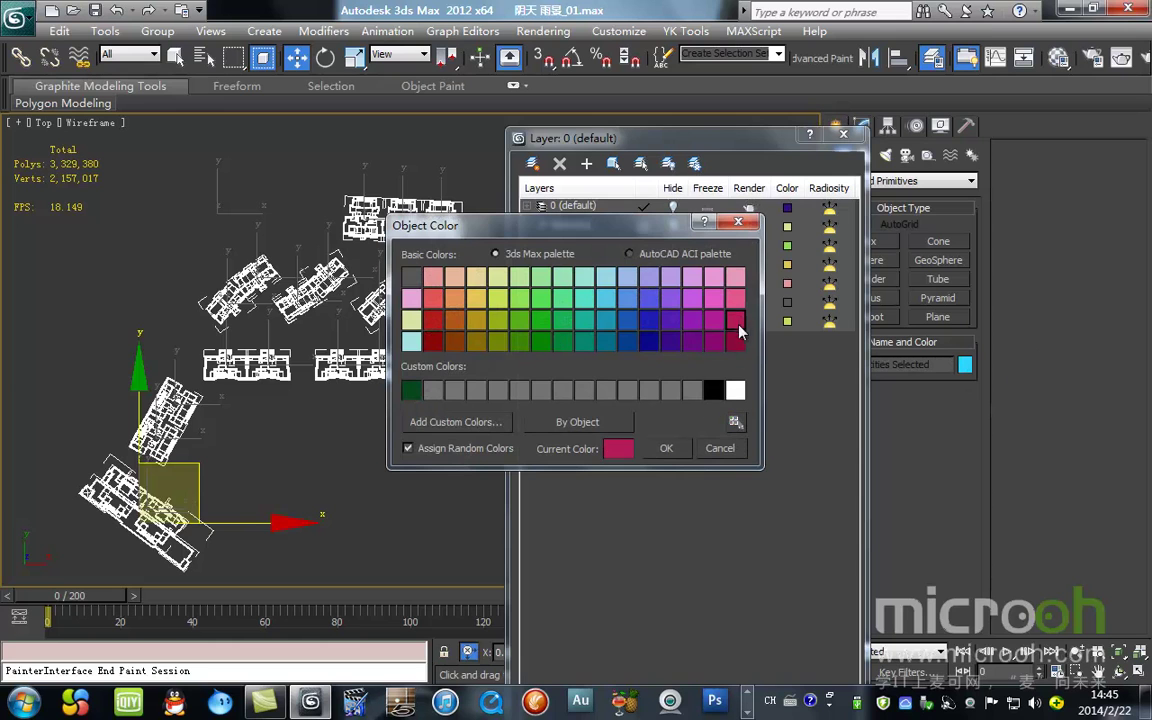
left_click(667, 449)
left_click(394, 422)
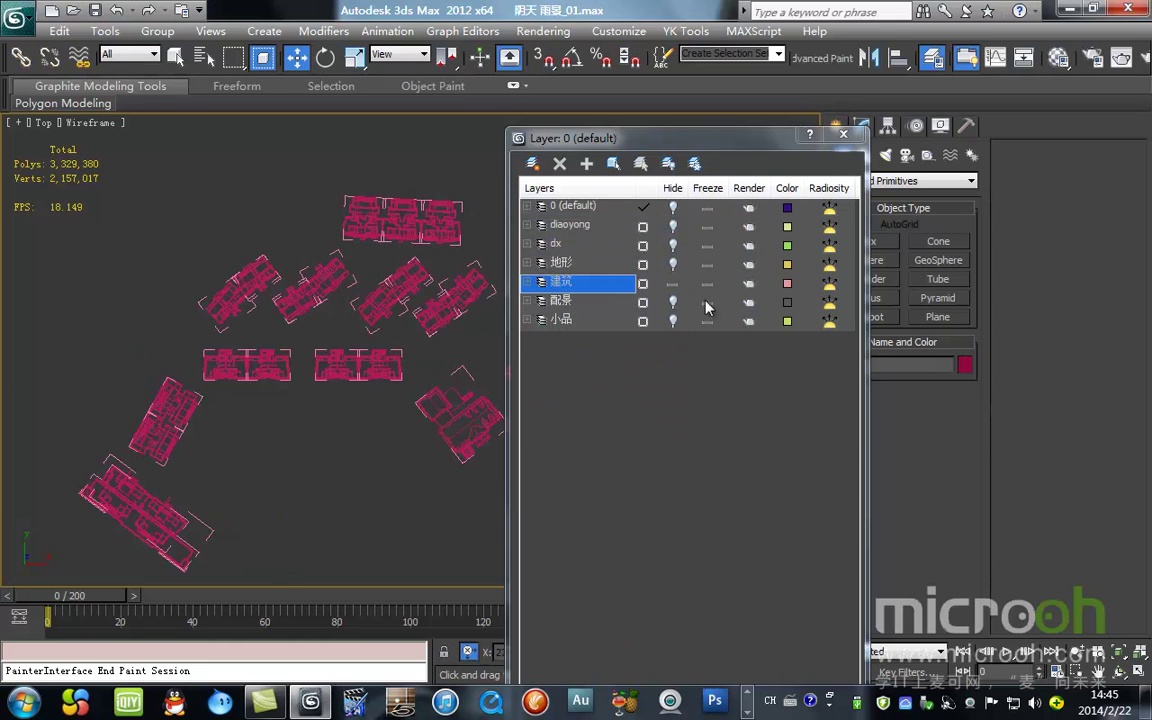
Step: Hide the 建筑 layer and show the 配景, diaoyong and 小品 layers
left_click(673, 283)
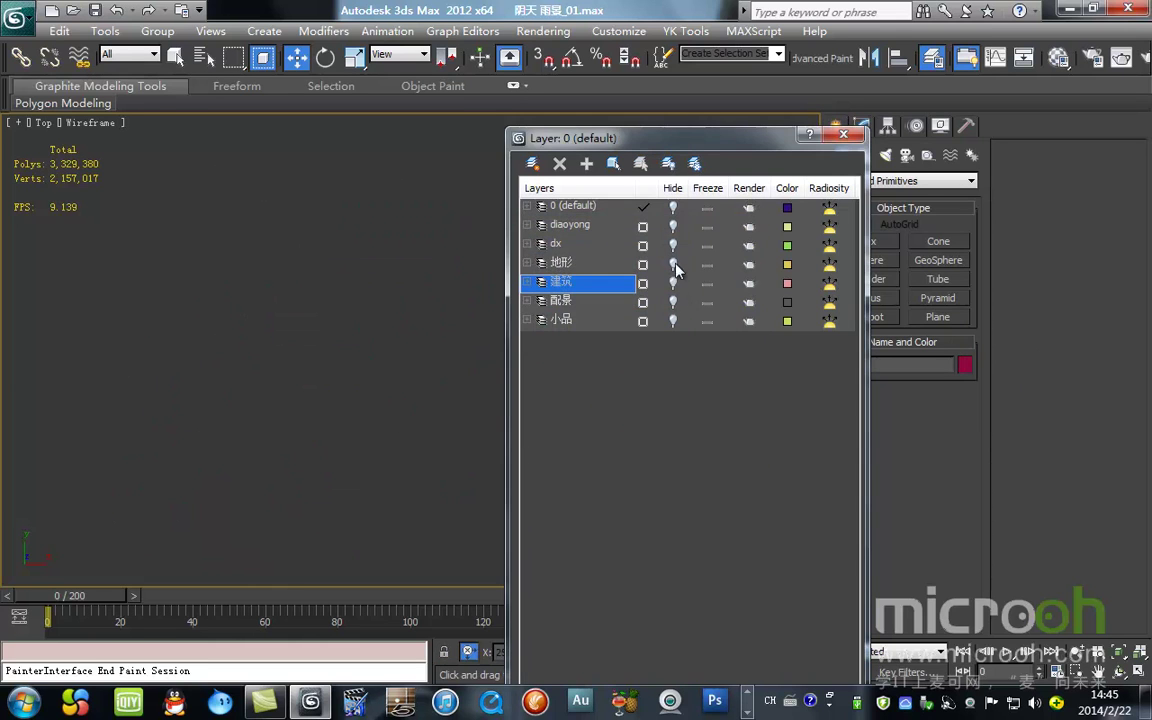
left_click(673, 207)
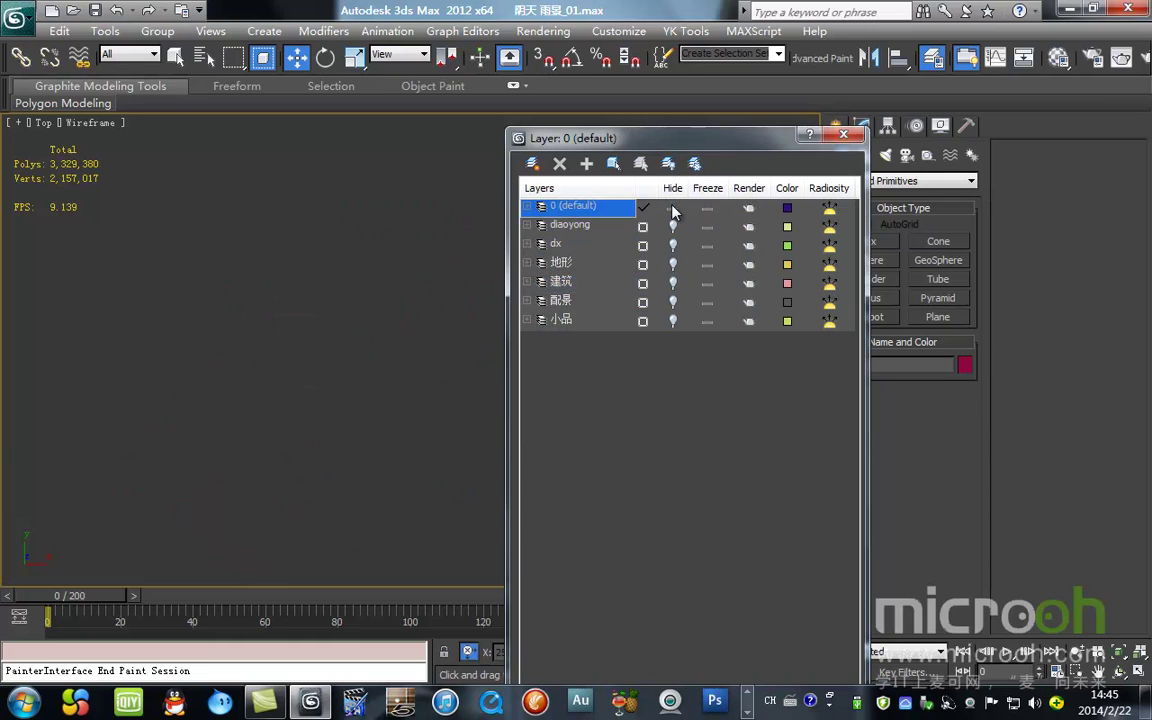
left_click(674, 302)
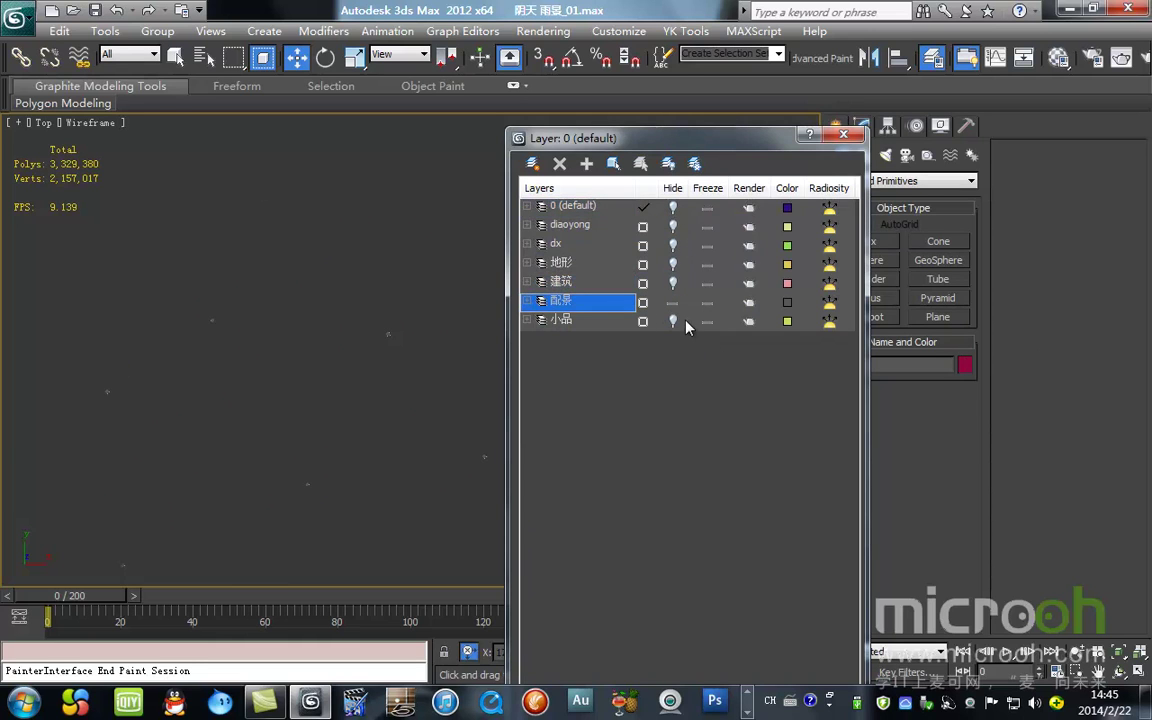
left_click(673, 226)
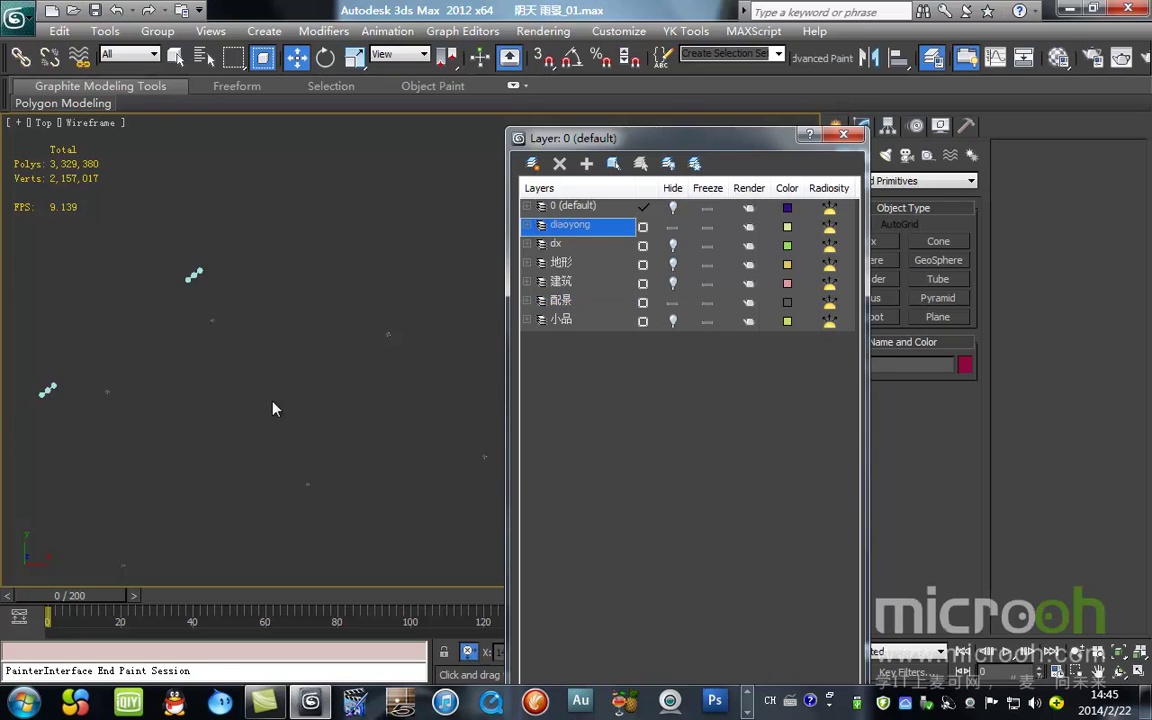
middle_click_drag(306, 404, 580, 350, "alt")
left_click(673, 321)
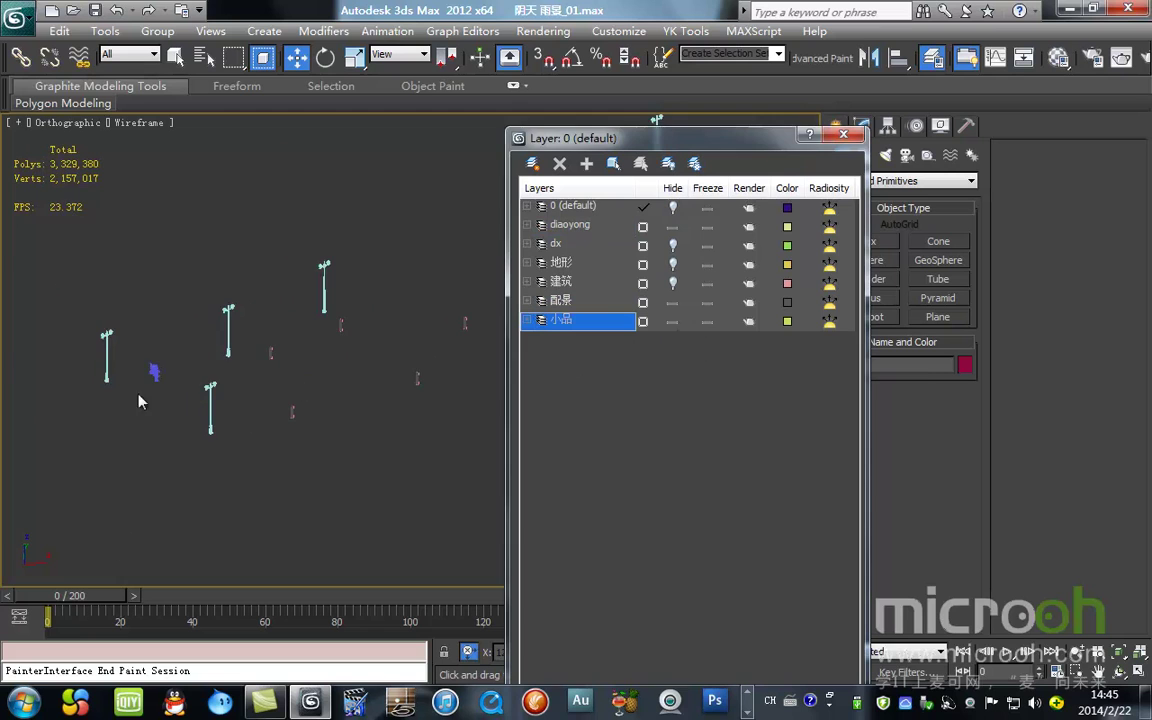
Step: Inspect the visible lamps and small objects up close, and show the dx and 地形 layers as well
middle_click_drag(195, 393, 420, 389)
scroll(453, 404, "up", 3)
scroll(325, 432, "up", 2)
middle_click_drag(355, 457, 271, 343)
scroll(271, 343, "down", 5)
scroll(271, 349, "down", 5)
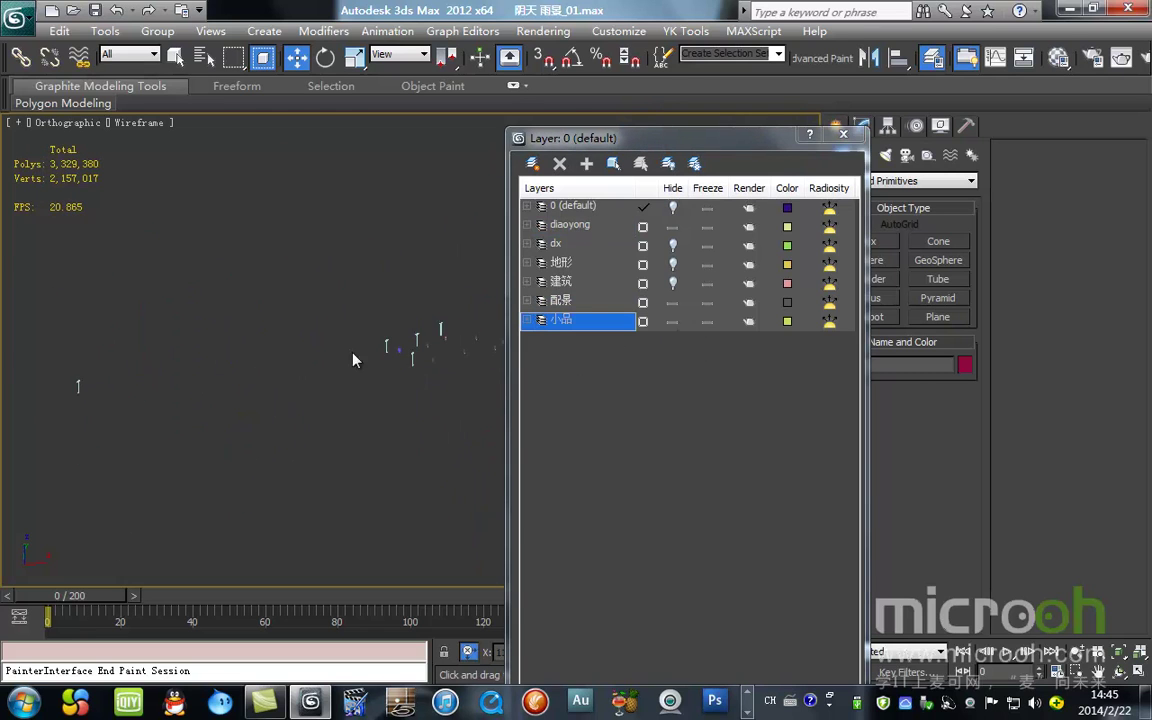
left_click(673, 244)
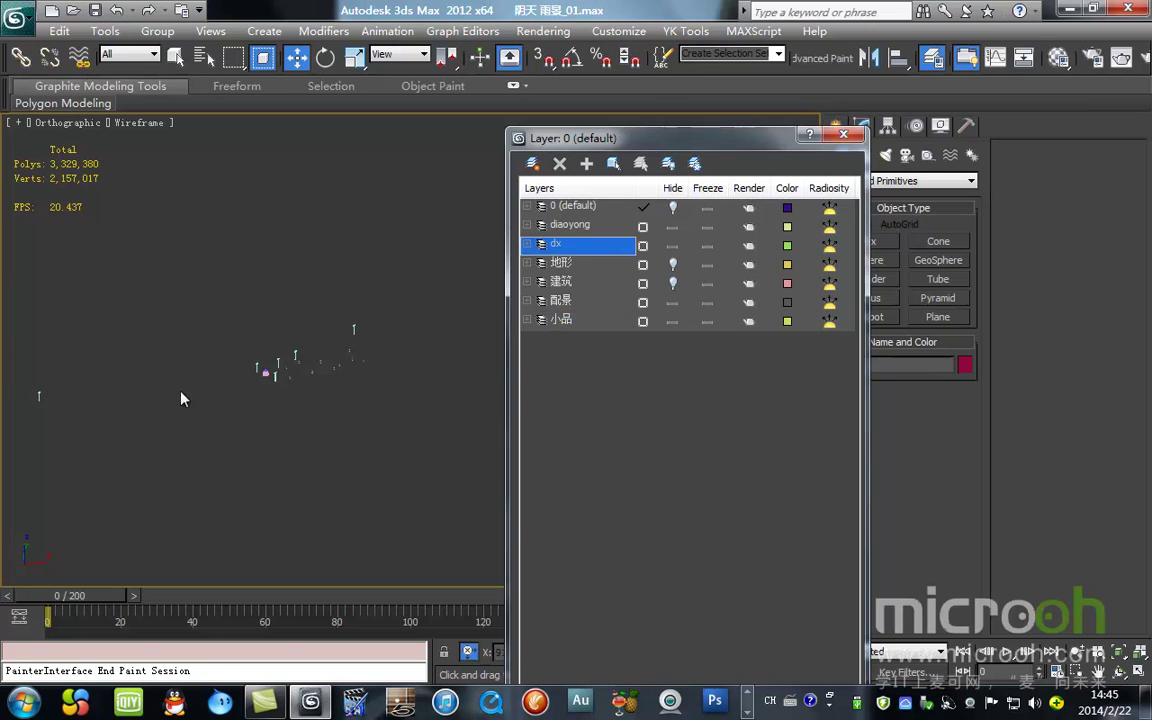
scroll(340, 390, "up", 5)
middle_click_drag(252, 353, 190, 421)
left_click(672, 263)
scroll(296, 363, "down", 10)
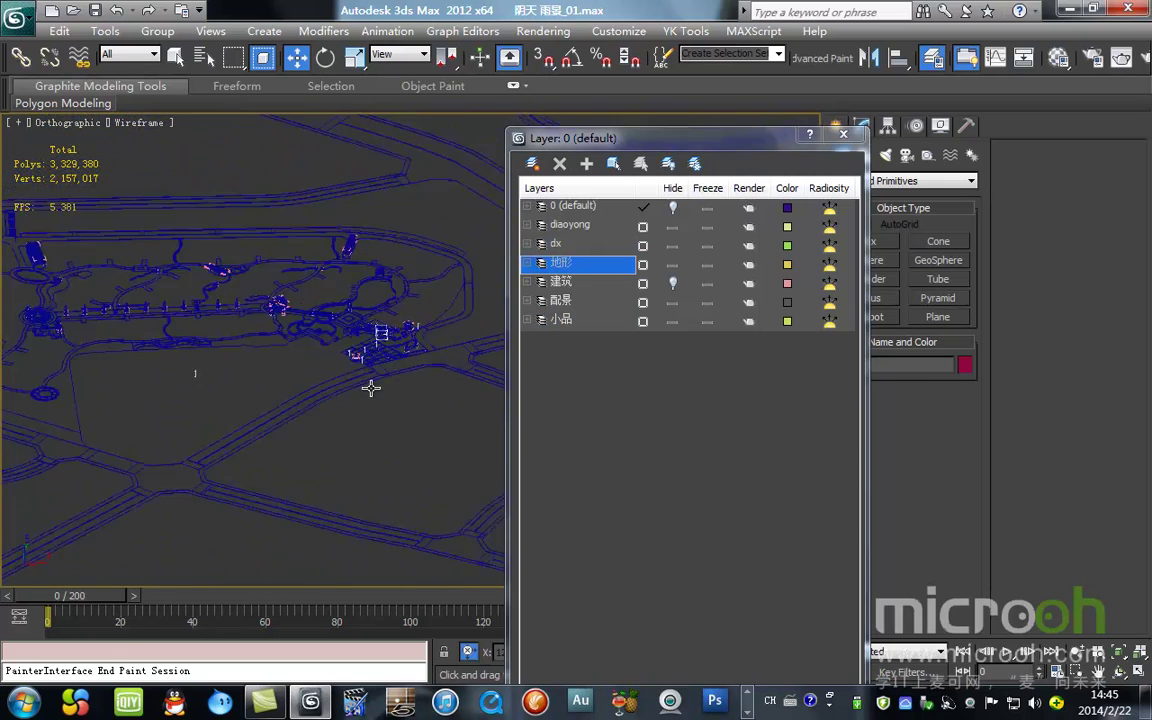
Step: Put all visible objects into a new layer named dx2 and hide that layer
left_click_drag(690, 145, 968, 164)
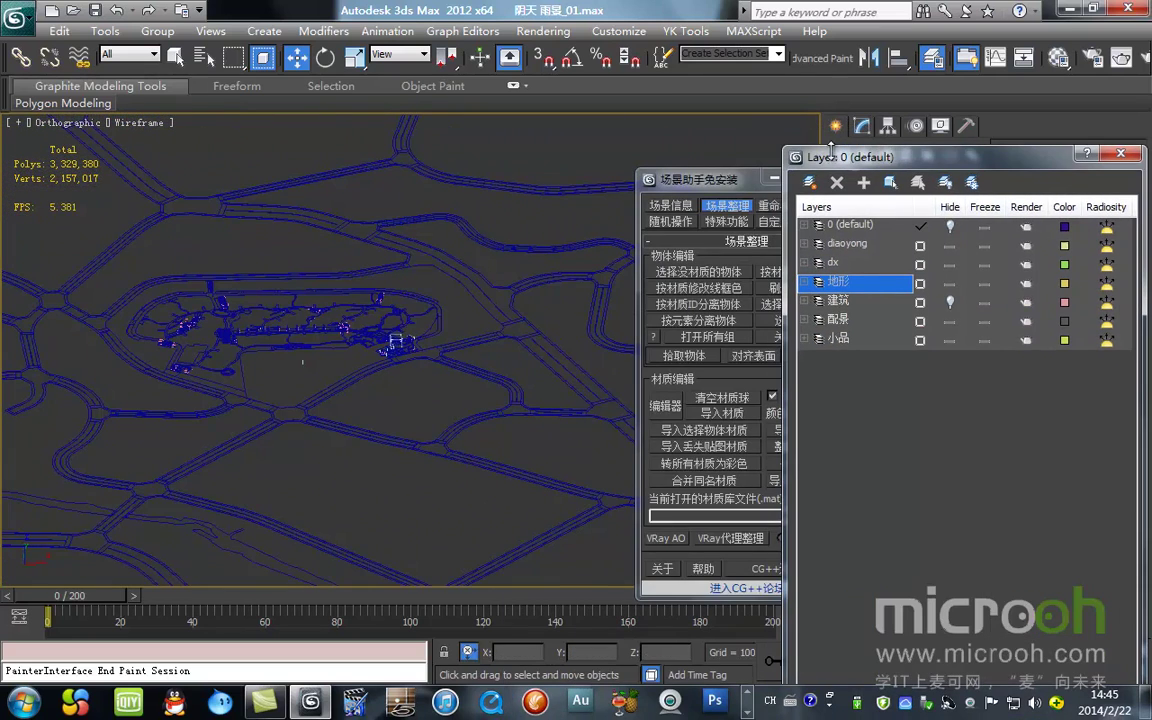
left_click(771, 178)
left_click_drag(797, 155, 577, 100)
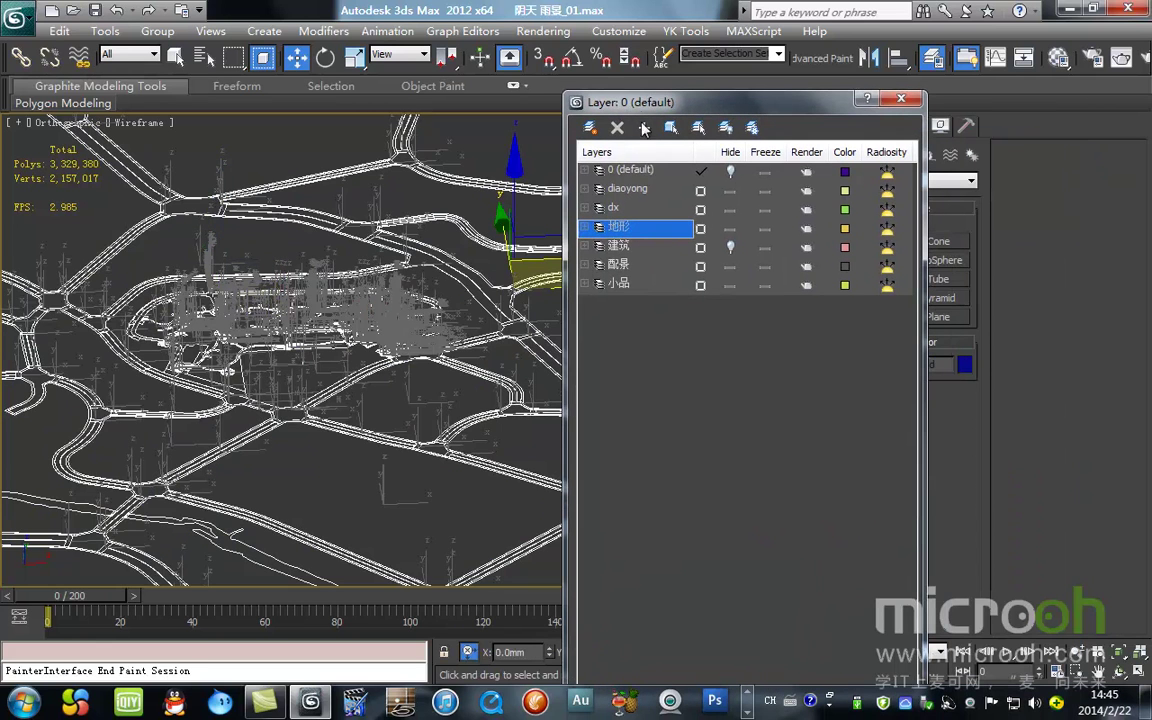
left_click(590, 127)
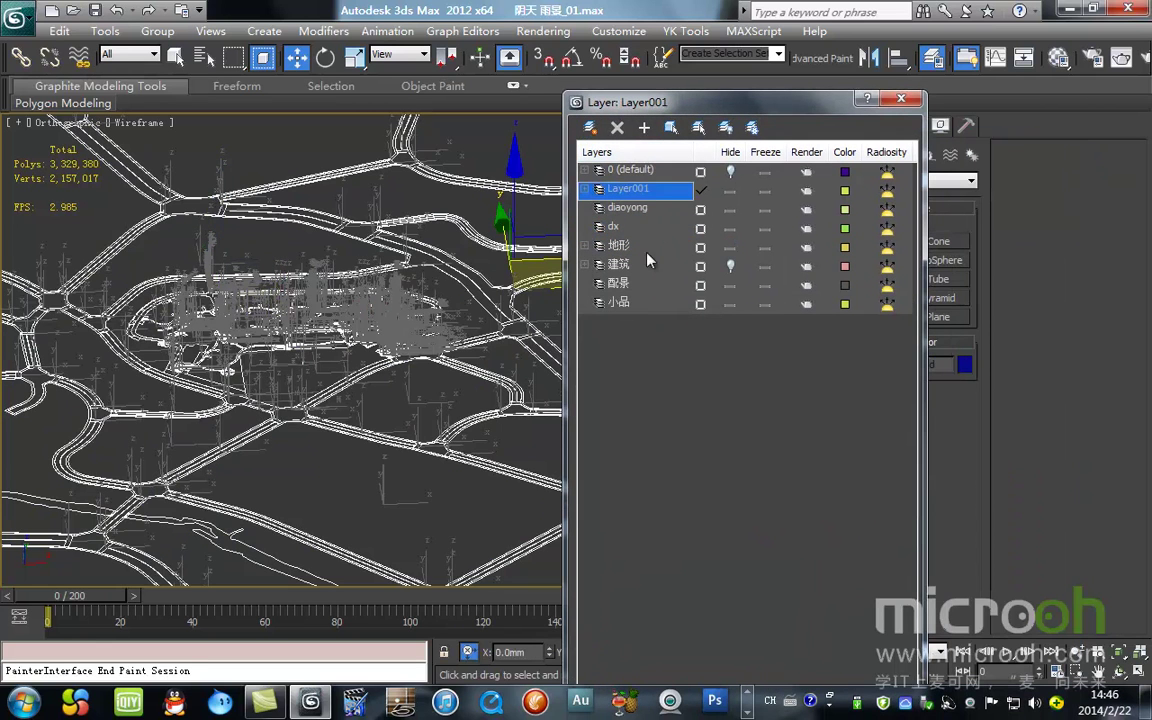
left_click(658, 190)
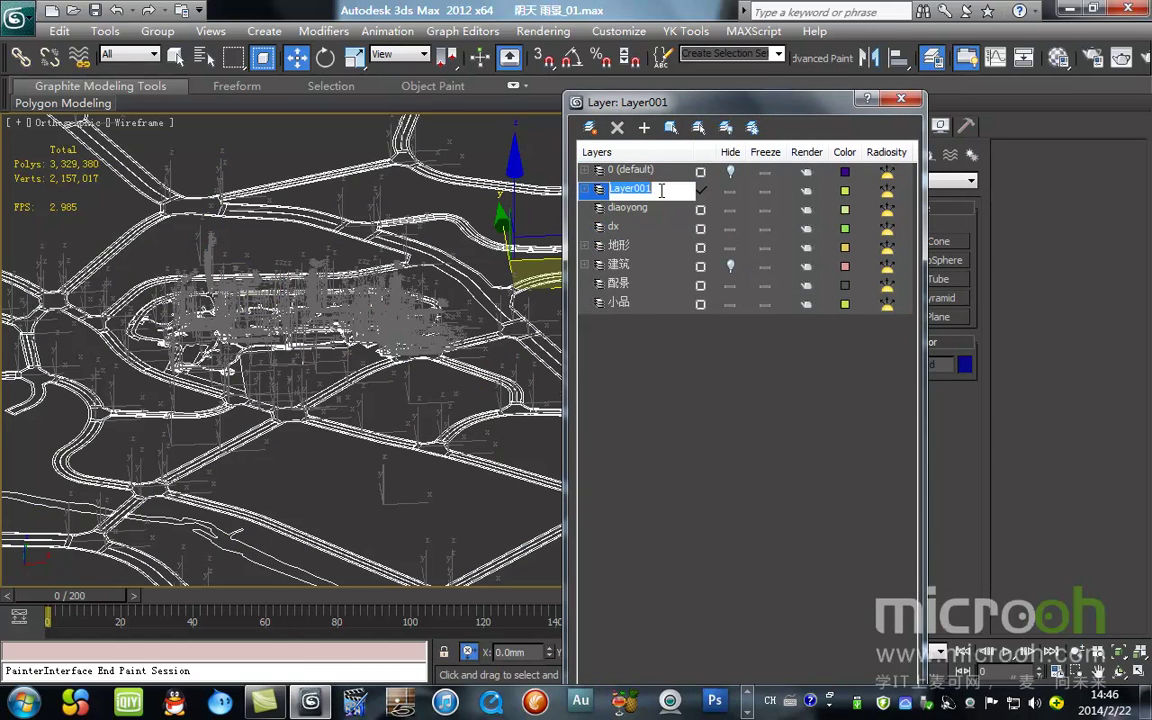
type("dx2")
key("Return")
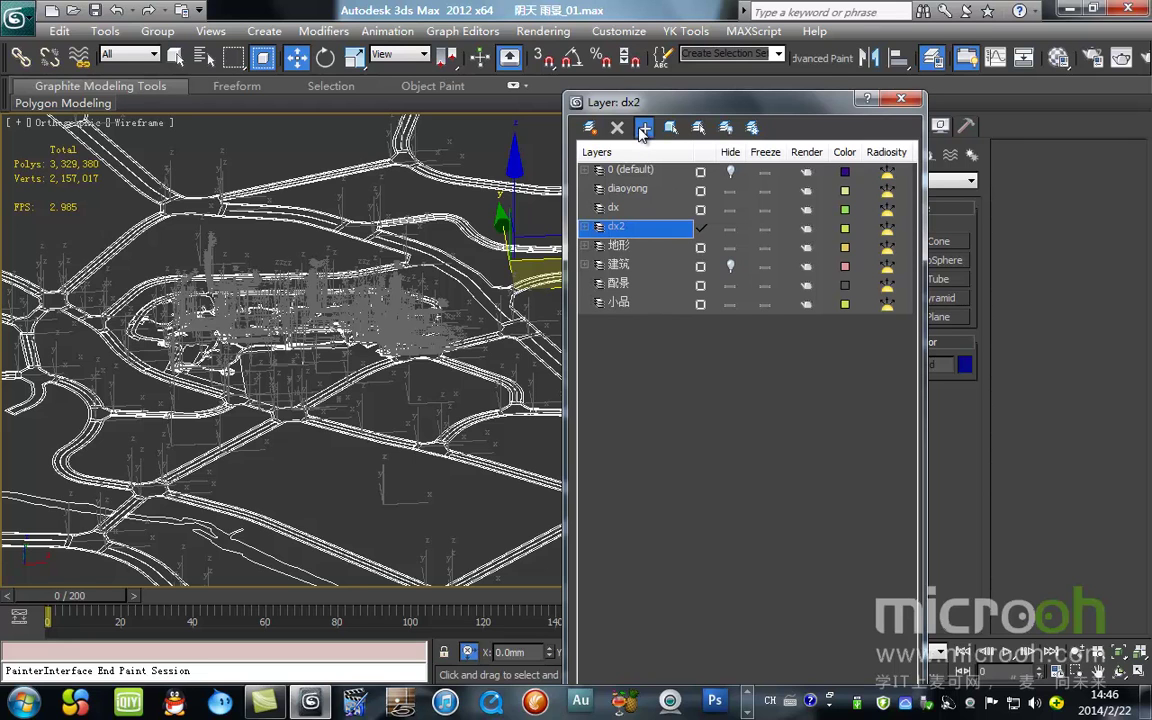
left_click(731, 232)
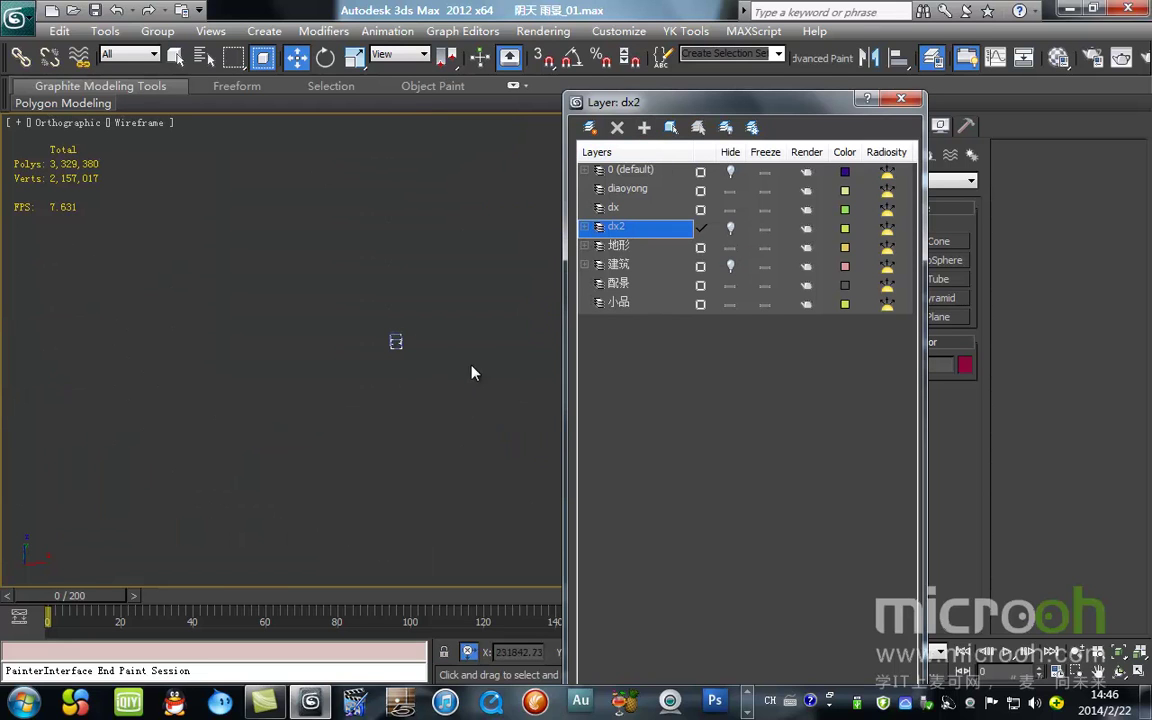
Step: Delete the empty layers diaoyong and dx
left_click(637, 187)
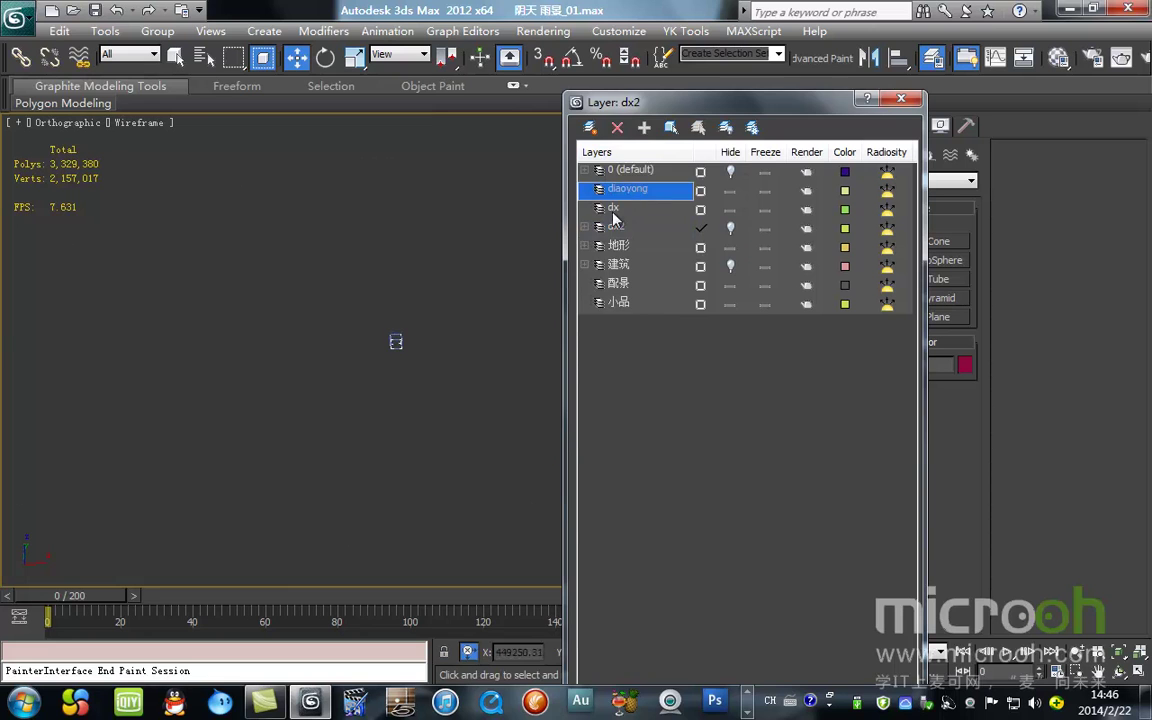
left_click(609, 211, "ctrl")
left_click(735, 137)
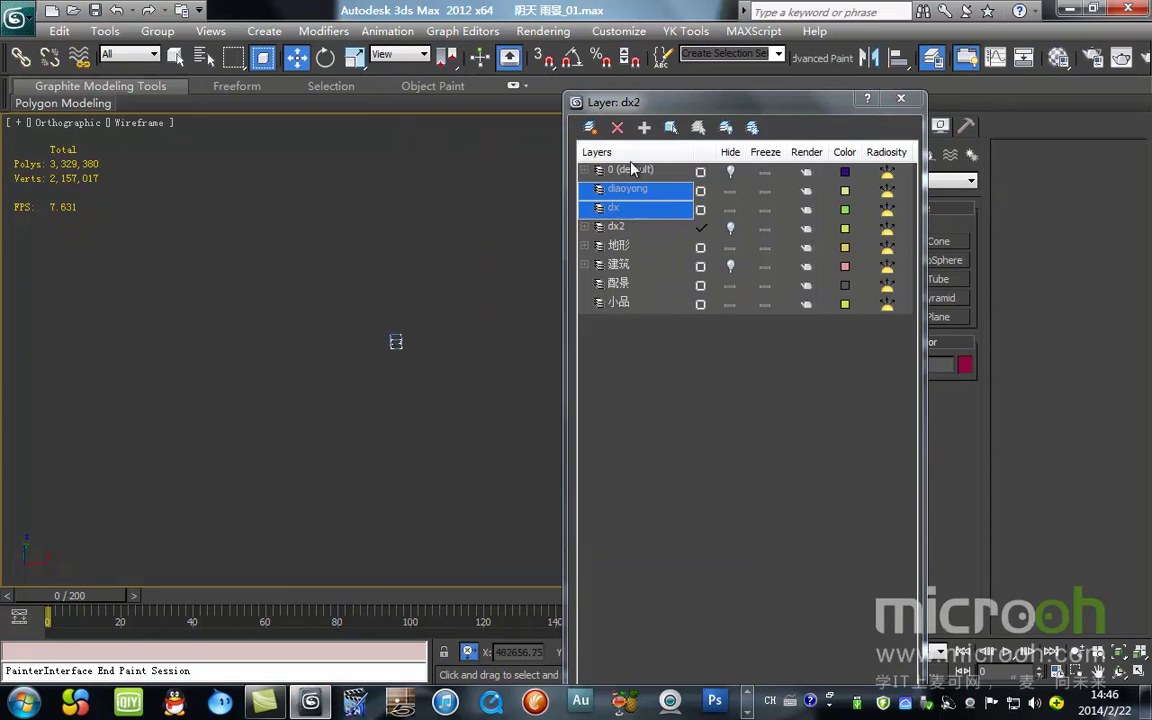
left_click(617, 127)
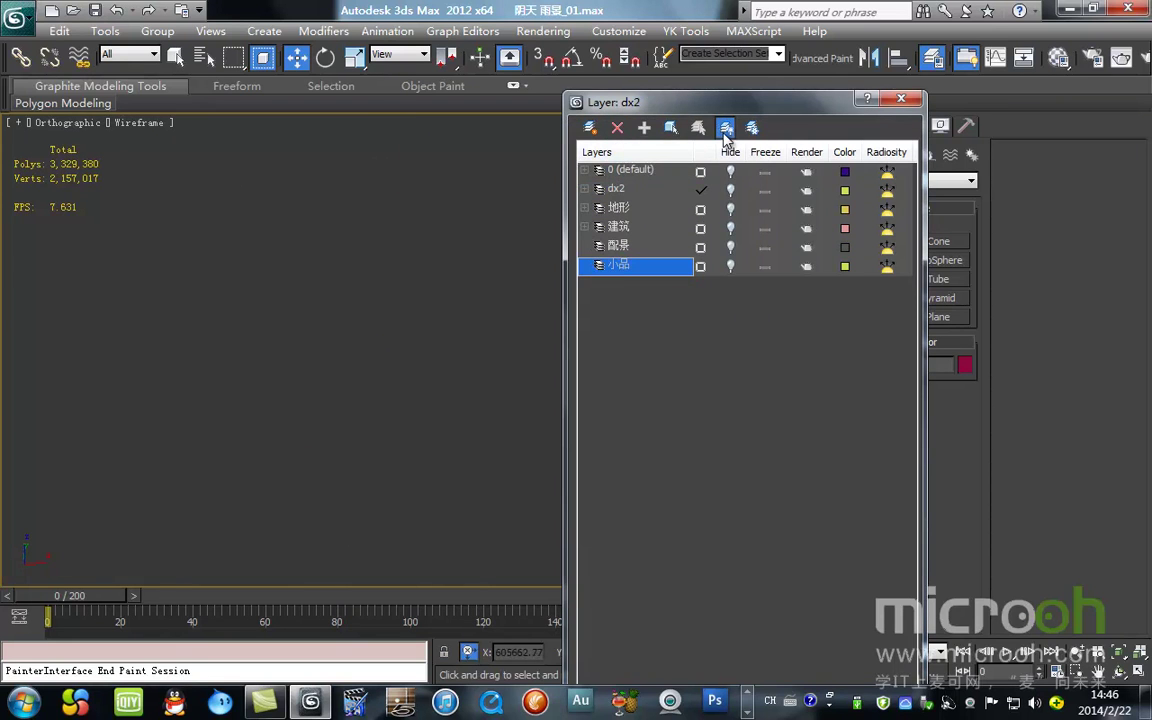
Step: Show all layers and delete the empty 配景 and 小品 layers
left_click(725, 130)
left_click(470, 338)
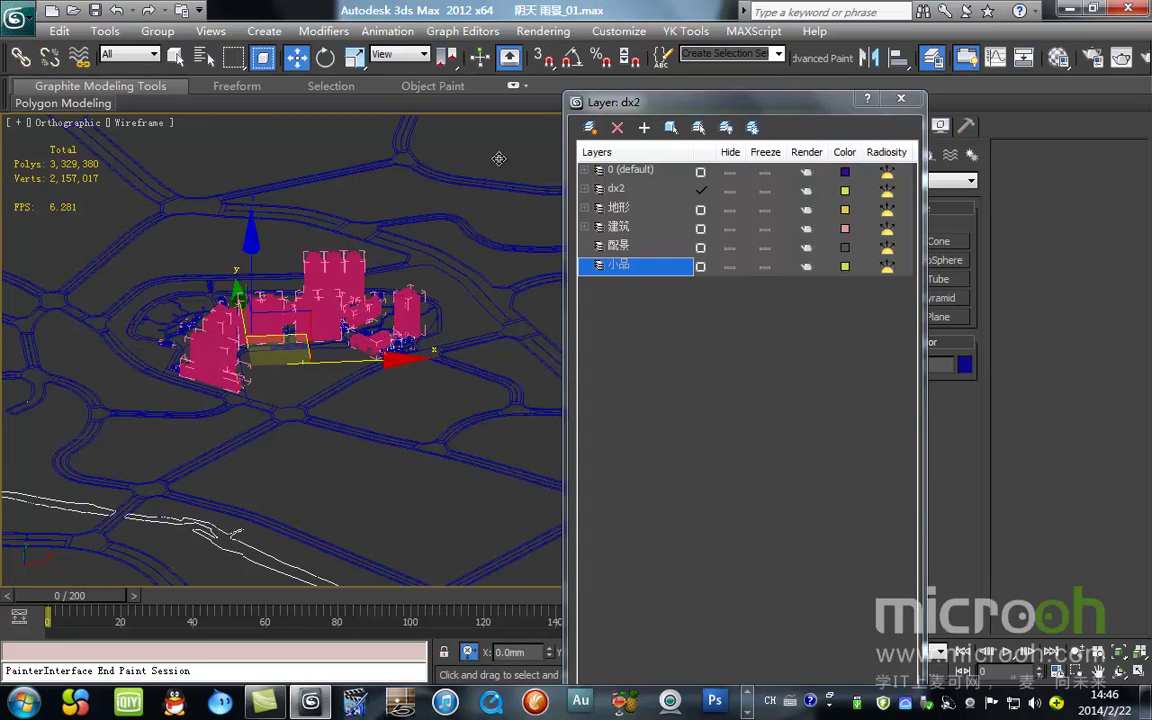
left_click(441, 166)
scroll(417, 360, "up", 8)
middle_click_drag(356, 318, 574, 339)
left_click(619, 245)
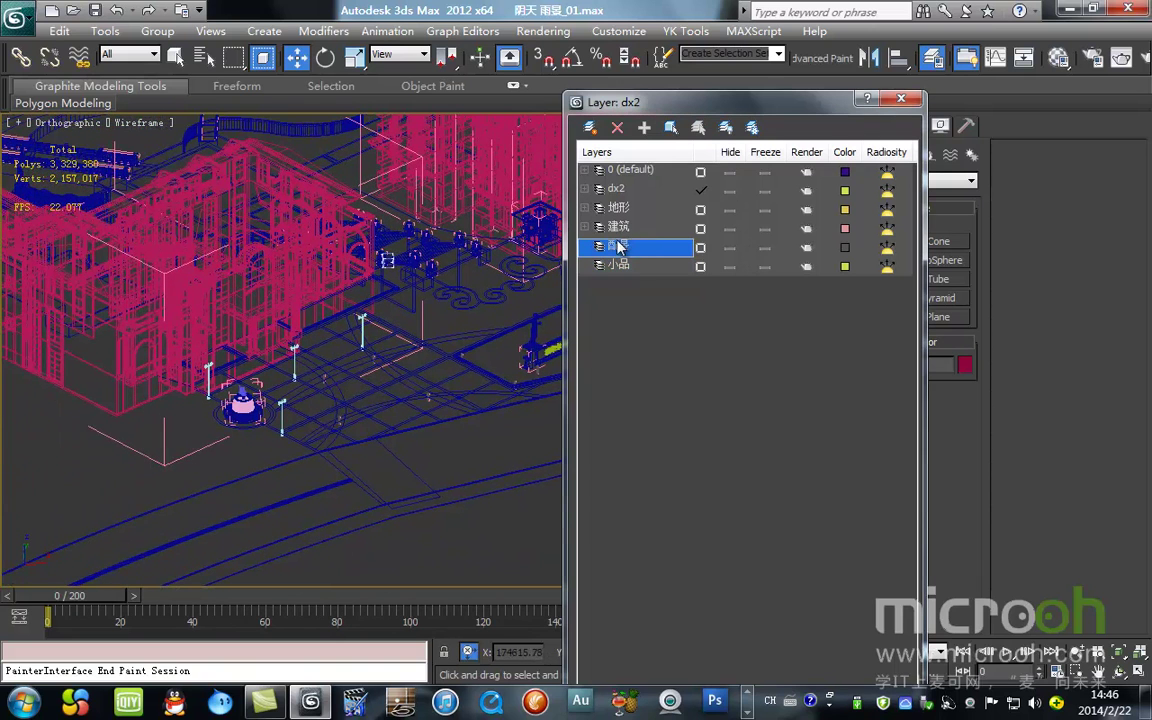
left_click(617, 127)
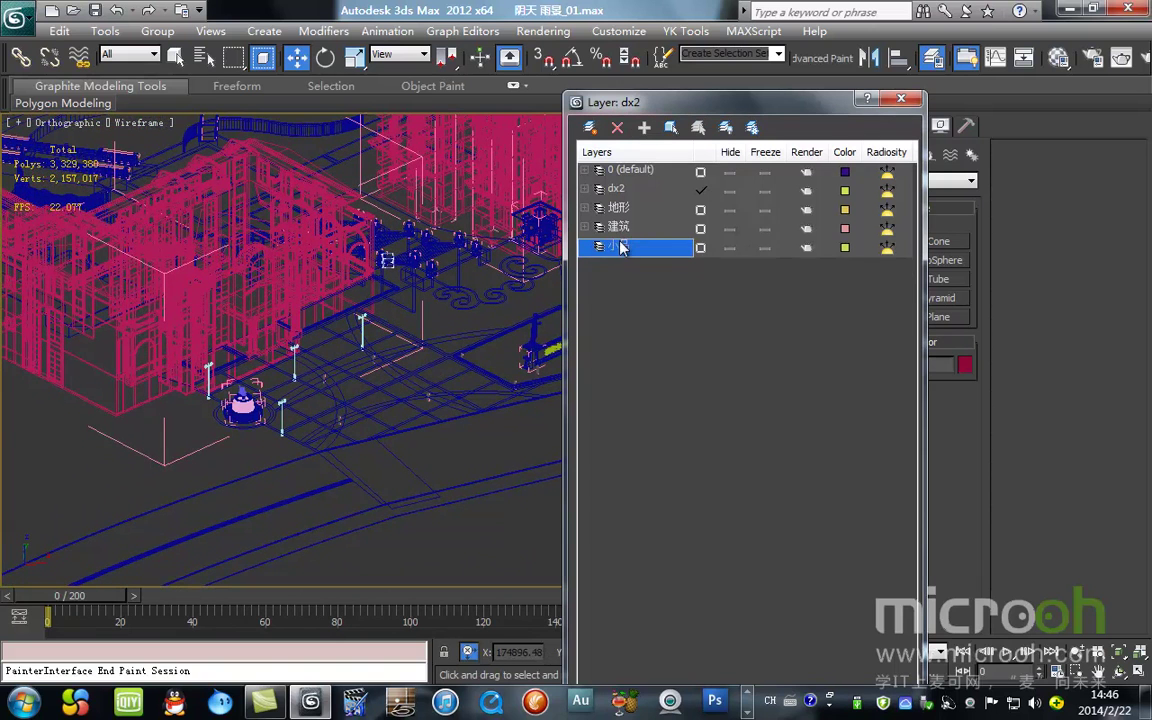
left_click(617, 127)
Step: Hide all layers except dx2 and set the object colour of all its objects to olive green
left_click(725, 127)
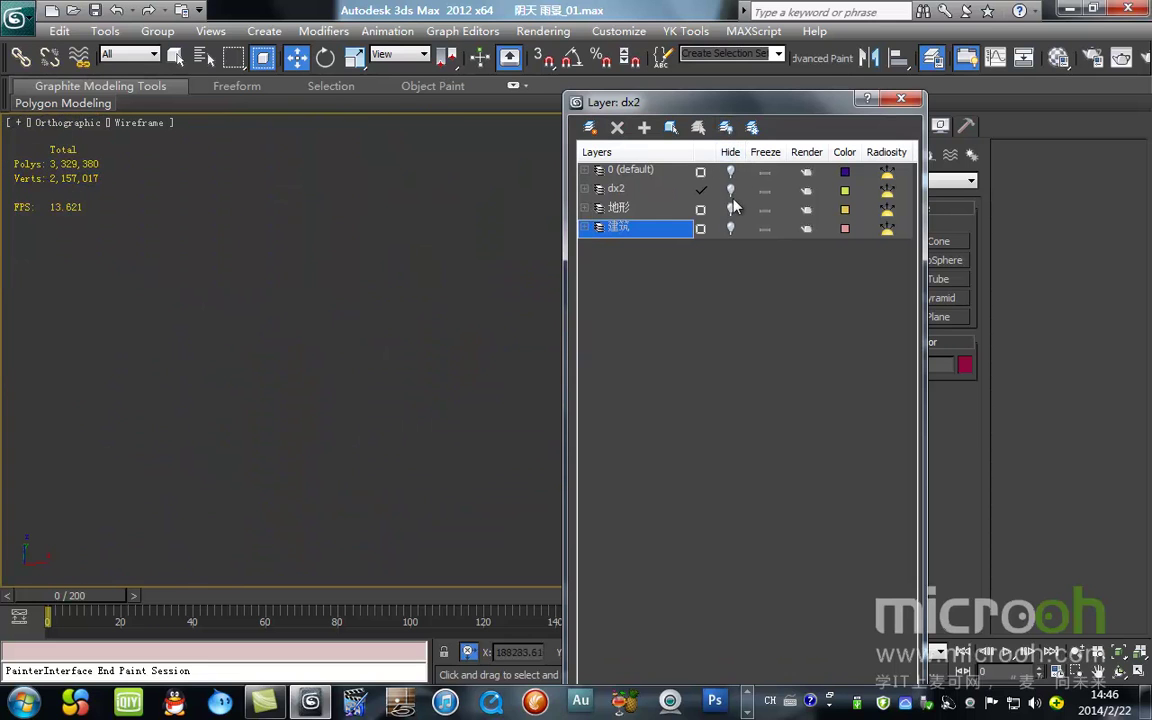
left_click(728, 195)
key("ctrl+a")
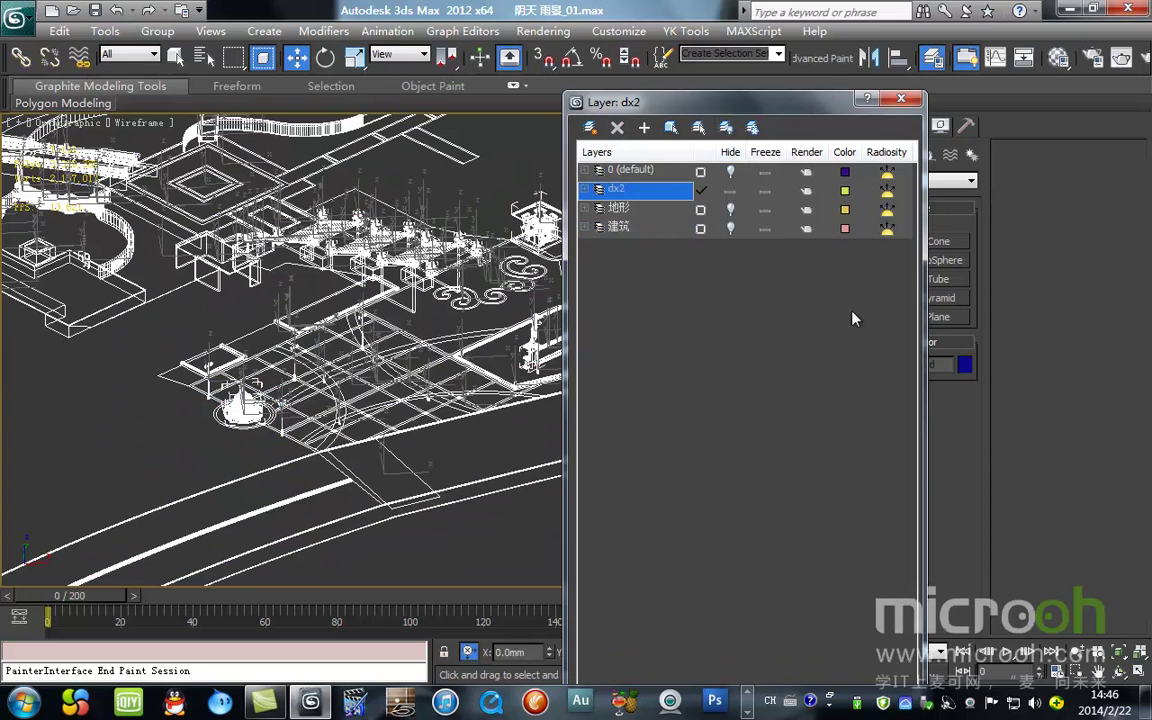
left_click(963, 366)
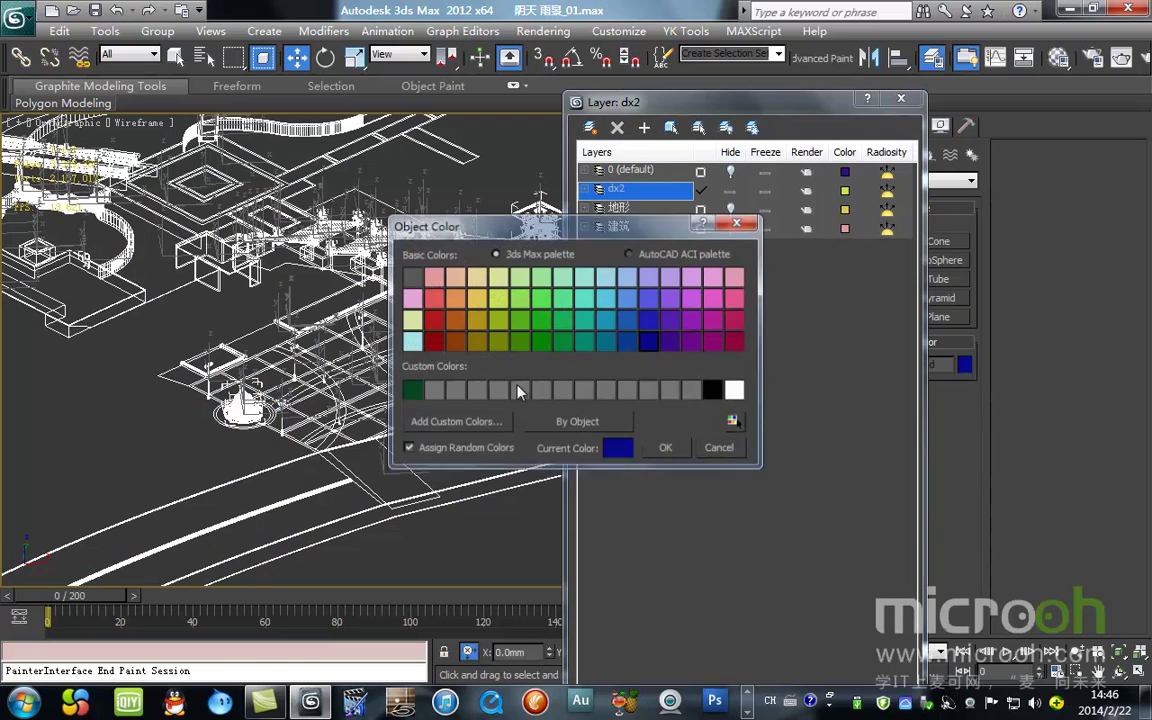
left_click(496, 320)
left_click(665, 448)
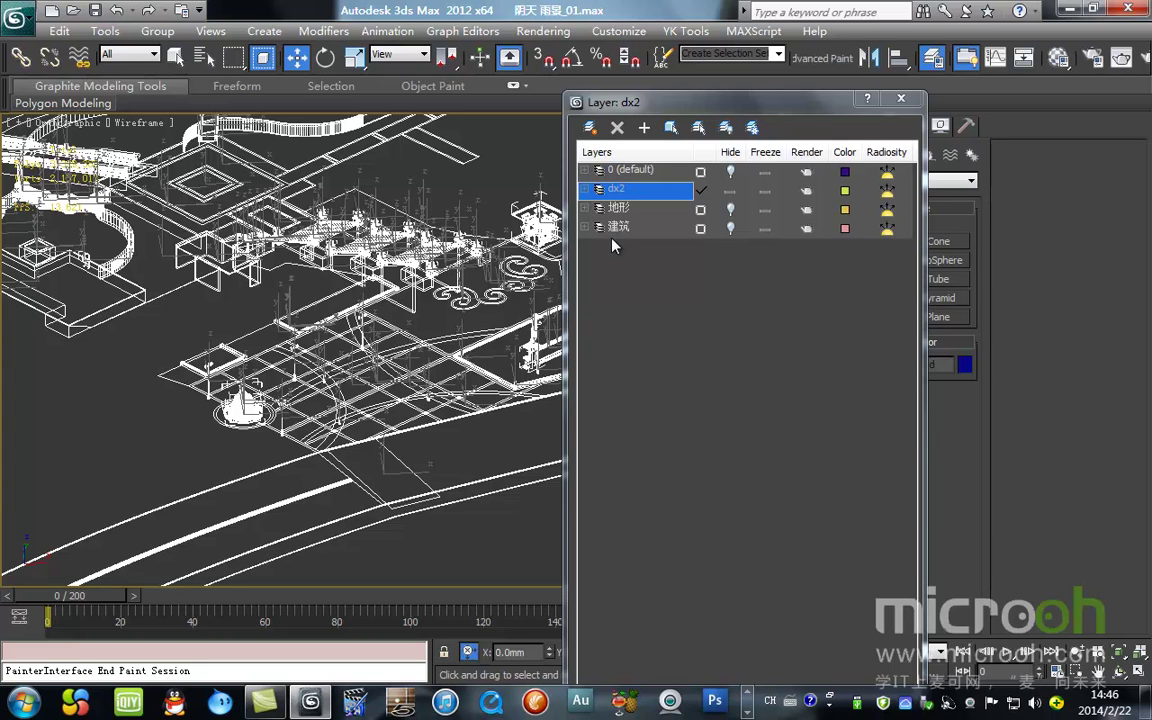
Step: Show only the 地形 layer to check it, and unhide all objects together with all layers
left_click(729, 203)
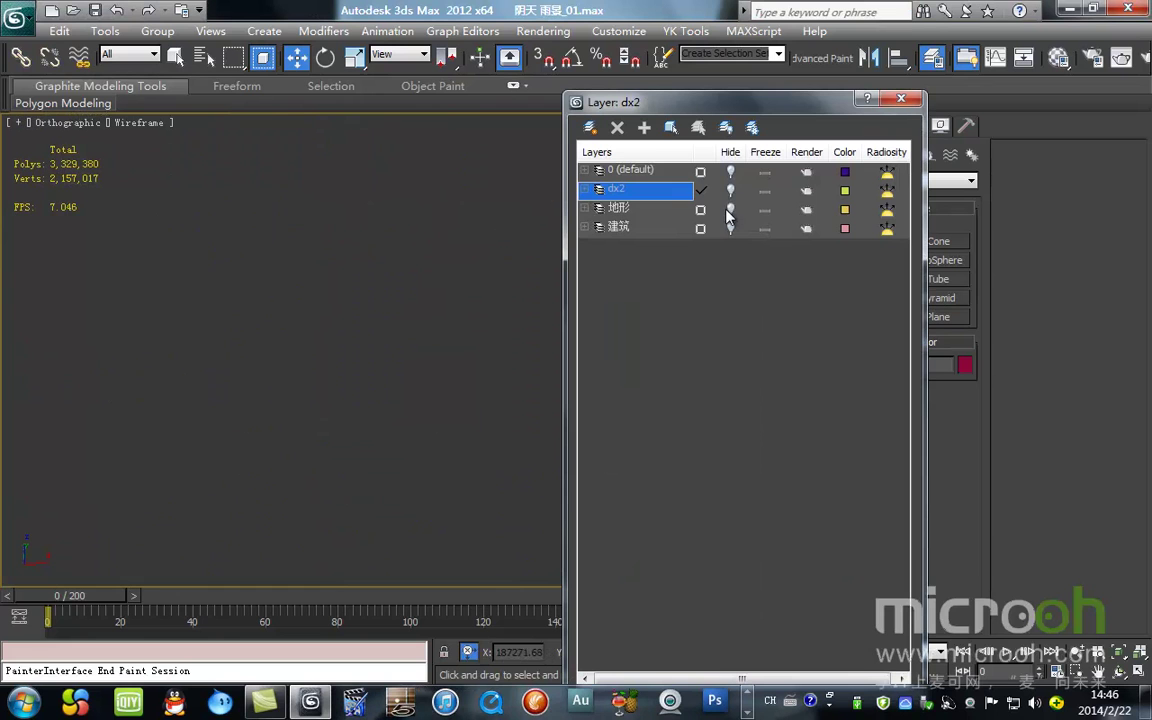
left_click(729, 210)
right_click(318, 328)
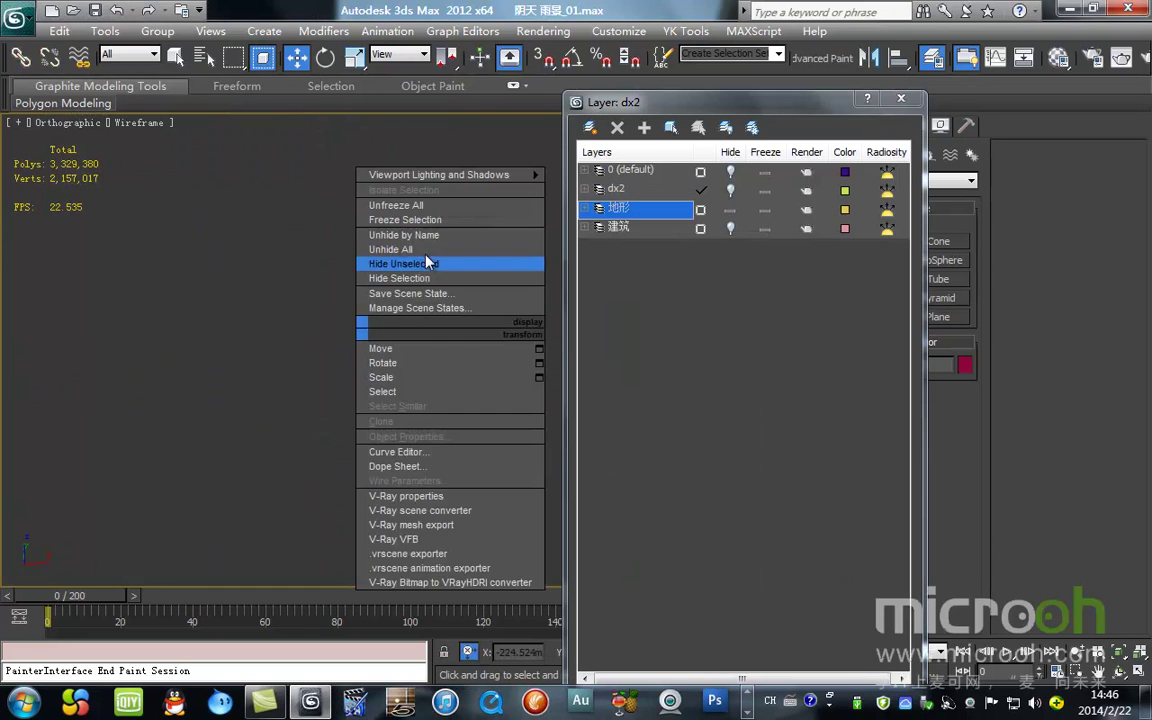
left_click(390, 225)
left_click(420, 404)
left_click(601, 403)
scroll(419, 346, "down", 5)
left_click(898, 99)
Step: View the scene through Camera02, and select and examine the lamp post in the Top view and from an angle
key("c")
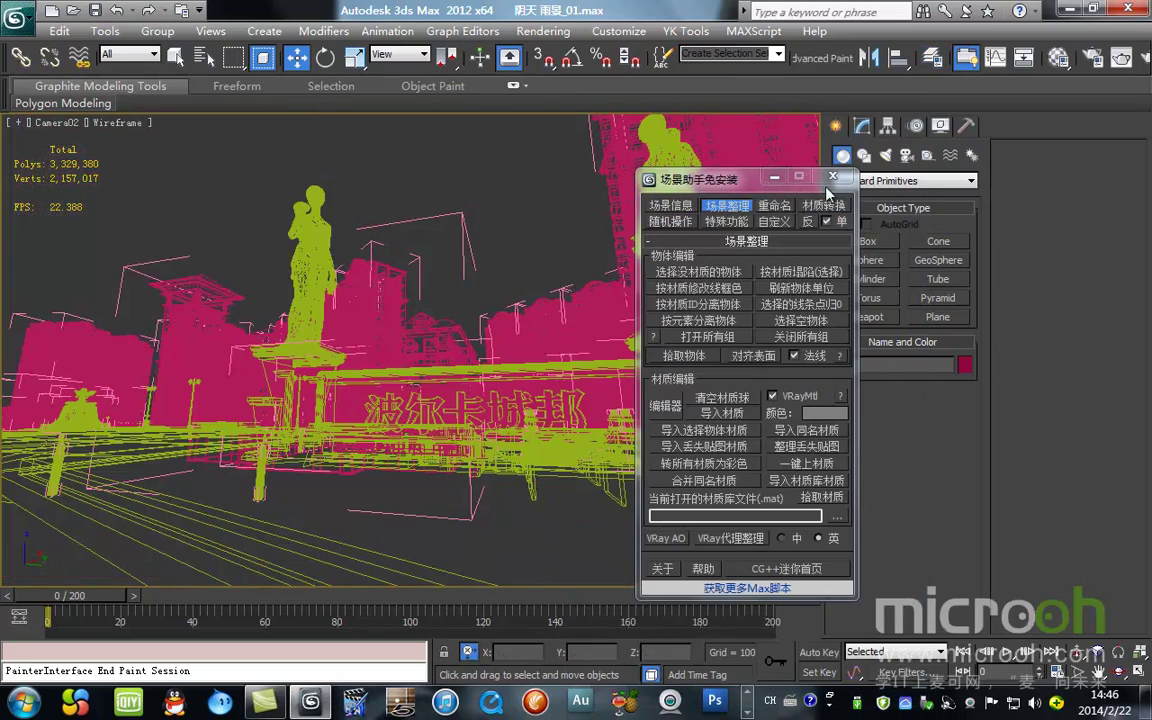
left_click(774, 177)
left_click_drag(90, 595, 3, 640)
key("w")
key("t")
scroll(423, 341, "up", 8)
middle_click_drag(508, 255, 489, 283)
scroll(457, 292, "up", 3)
scroll(430, 244, "up", 4)
middle_click_drag(483, 386, 460, 443)
left_click_drag(392, 261, 580, 430)
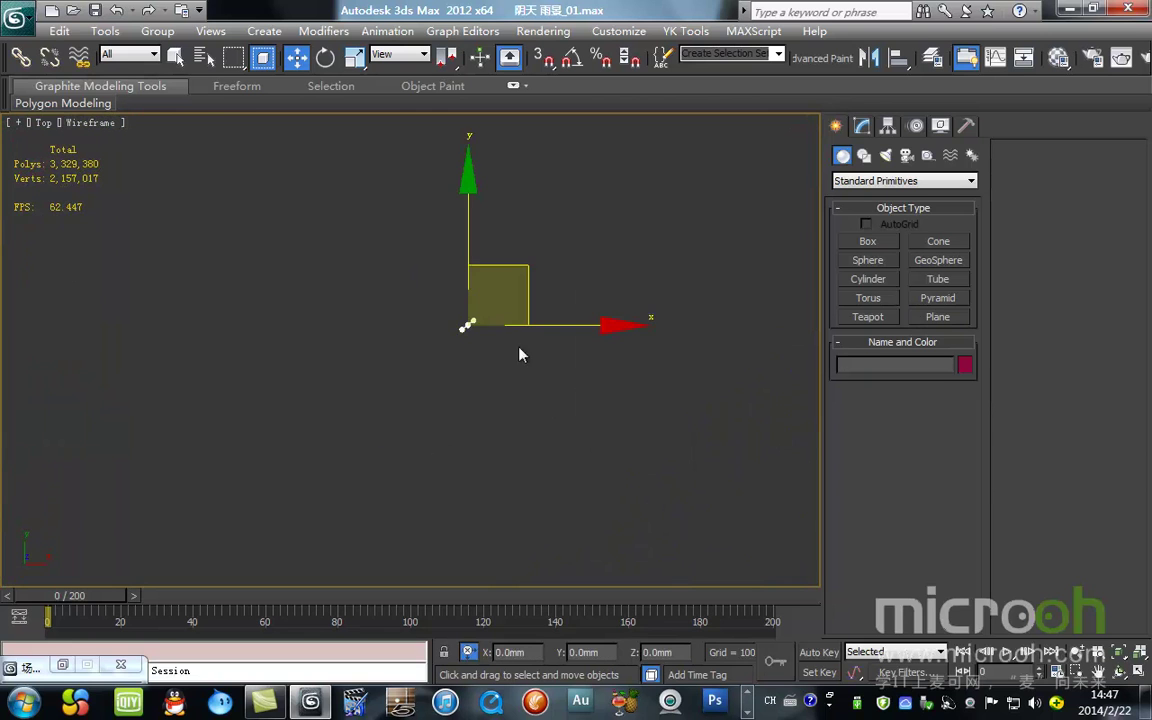
middle_click_drag(555, 424, 561, 383, "alt")
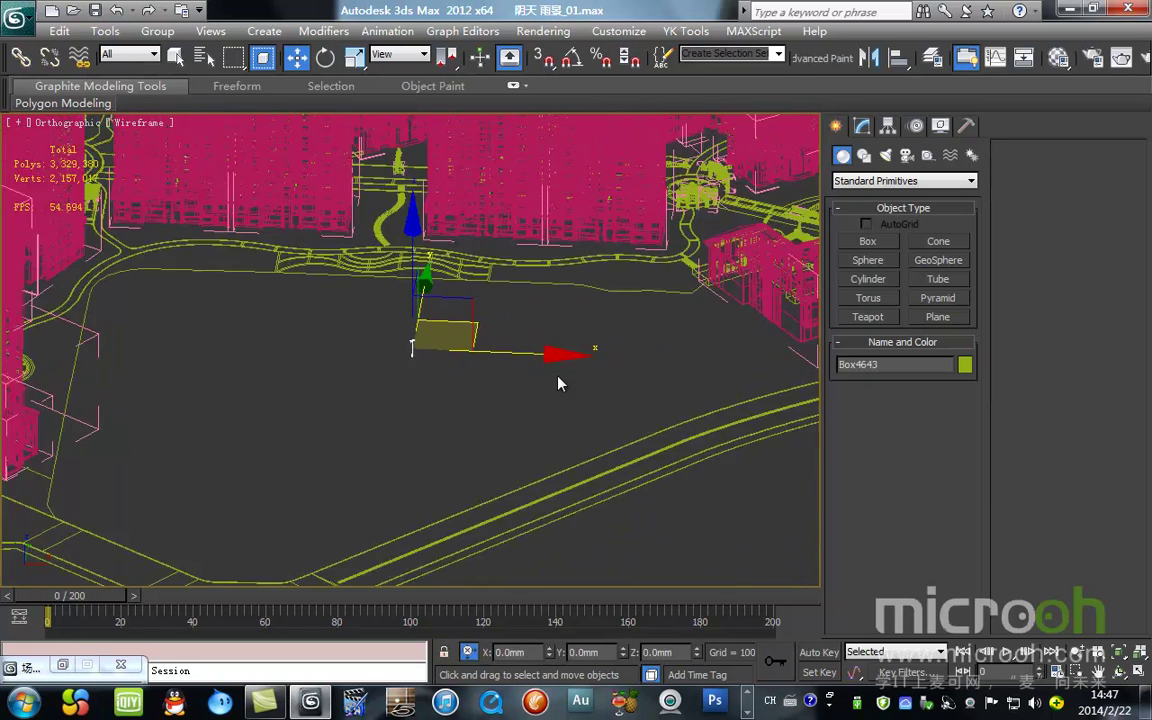
scroll(556, 382, "down", 3)
key("c")
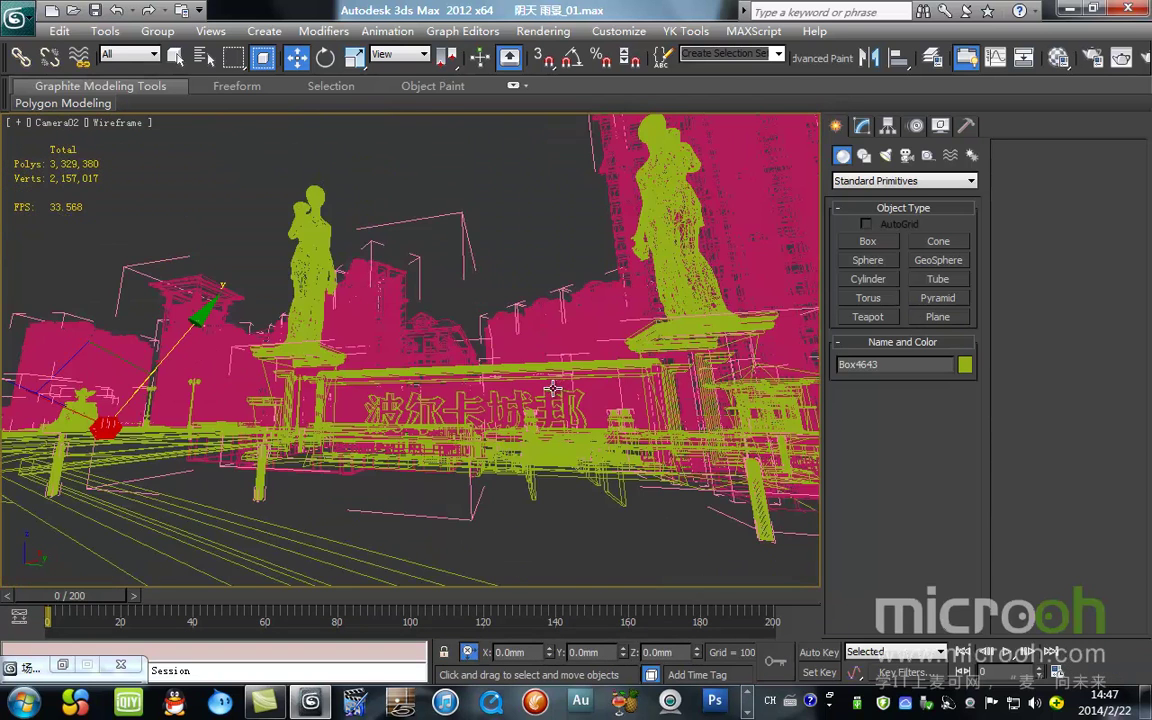
Step: Scrub the Camera02 animation to frame 200, and examine the entrance sign and statues from an orthographic angle
left_click_drag(75, 598, 750, 598)
key("w")
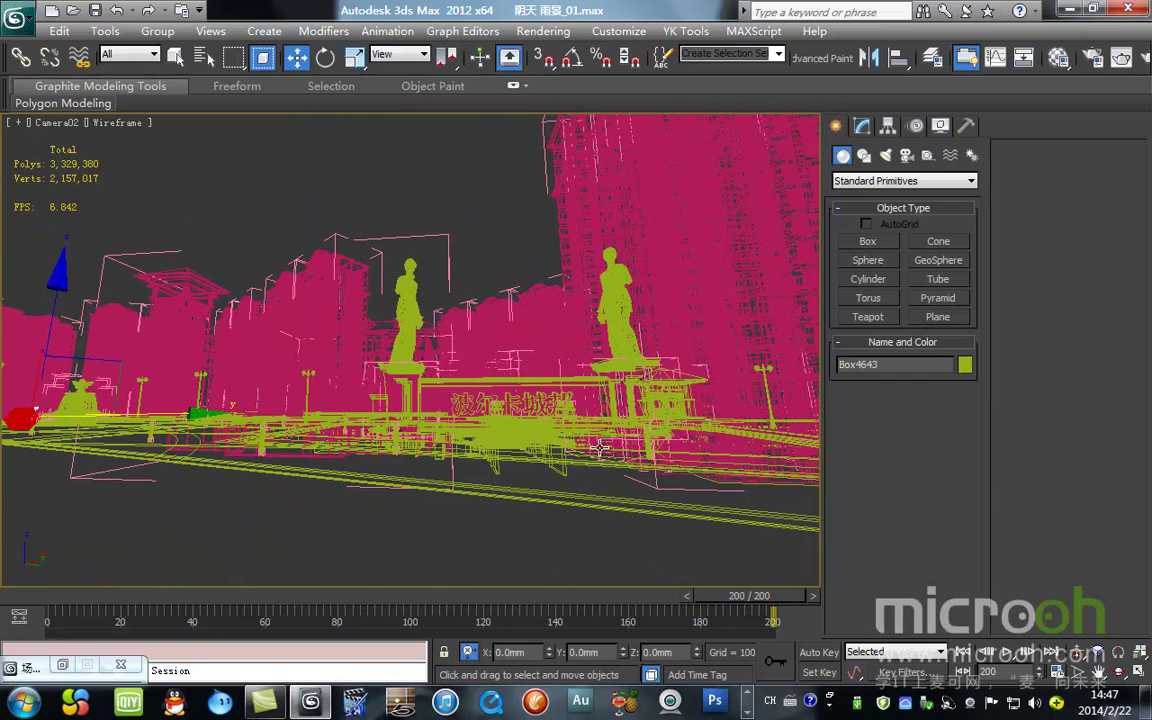
key("t")
left_click(533, 200)
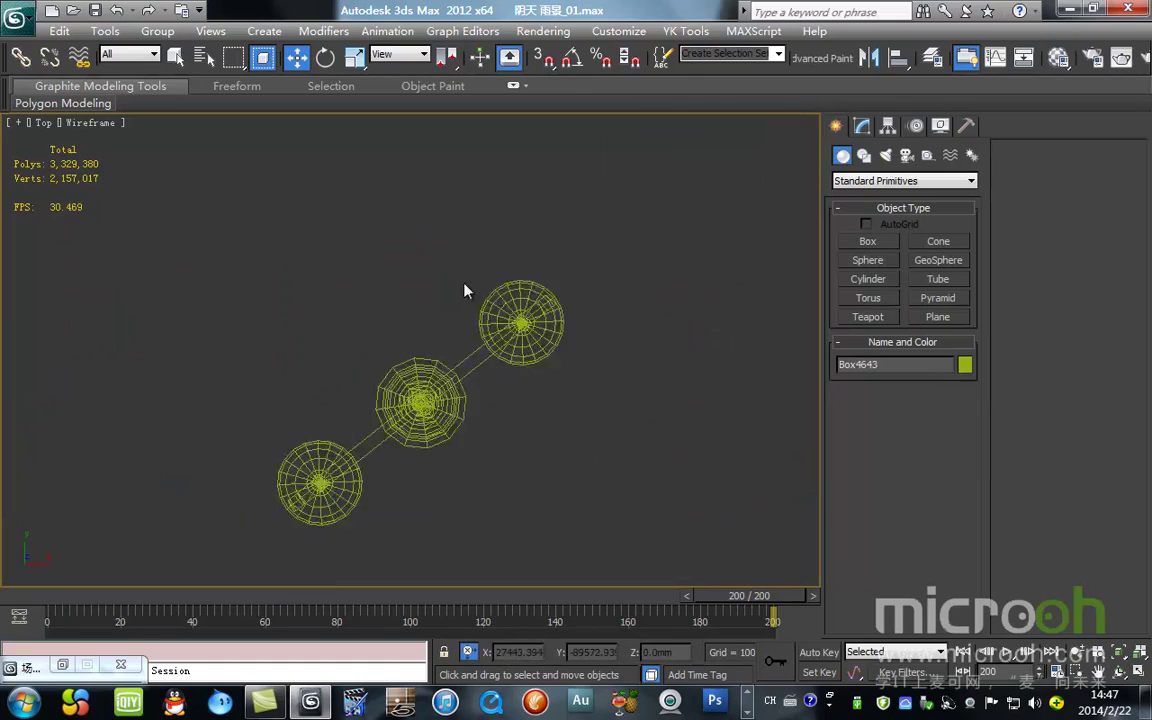
scroll(470, 280, "down", 10)
scroll(457, 352, "down", 5)
middle_click_drag(661, 314, 429, 373)
scroll(419, 368, "up", 5)
middle_click_drag(310, 392, 650, 328)
scroll(600, 328, "up", 2)
middle_click_drag(532, 346, 507, 241, "alt")
scroll(581, 314, "up", 8)
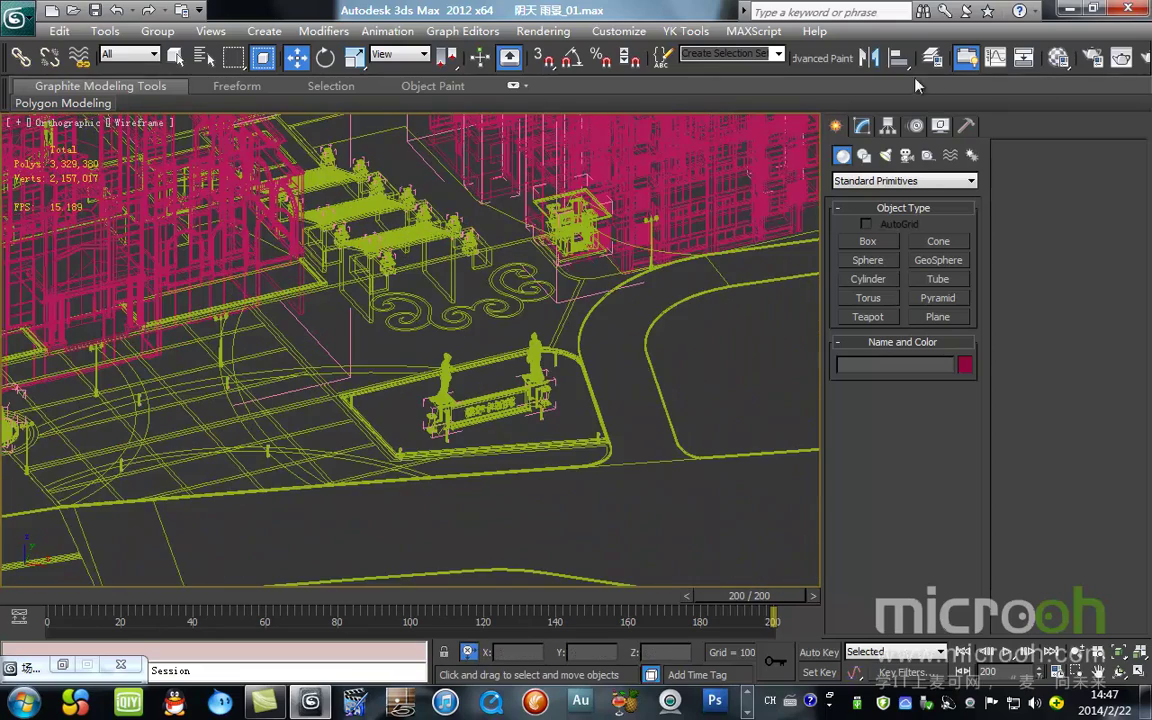
Step: Hide all layers except the 建筑 layer
left_click(932, 57)
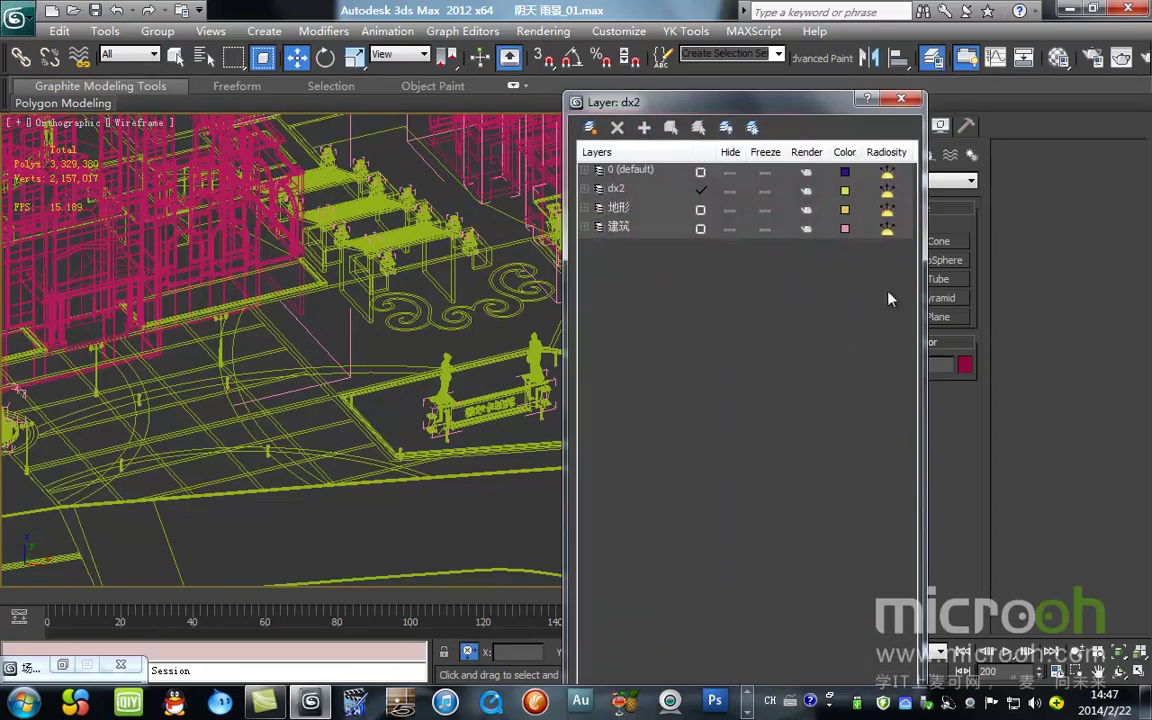
left_click(726, 127)
left_click(730, 228)
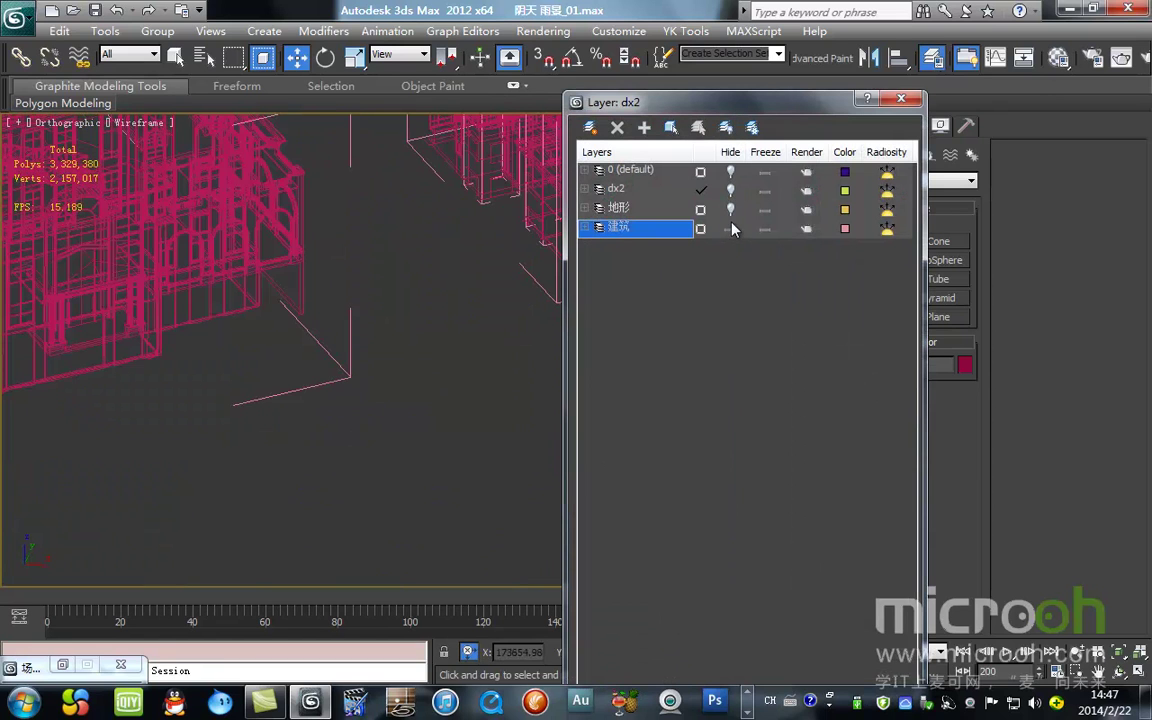
Step: Check the scene's object totals in Summary Info
left_click(15, 12)
mouse_move(62, 465)
left_click(295, 106)
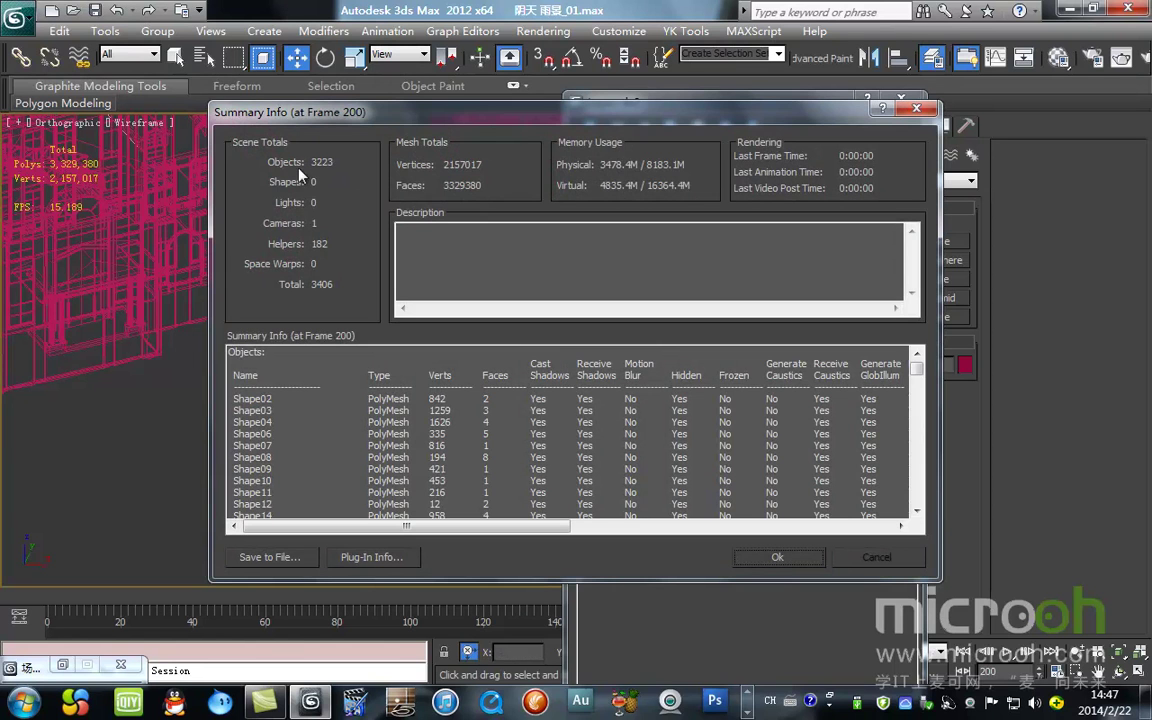
key("Escape")
Step: Display the buildings shaded and sample the tower's wall material into the first Material Editor slot
middle_click_drag(432, 277, 368, 327)
left_click_drag(694, 109, 778, 105)
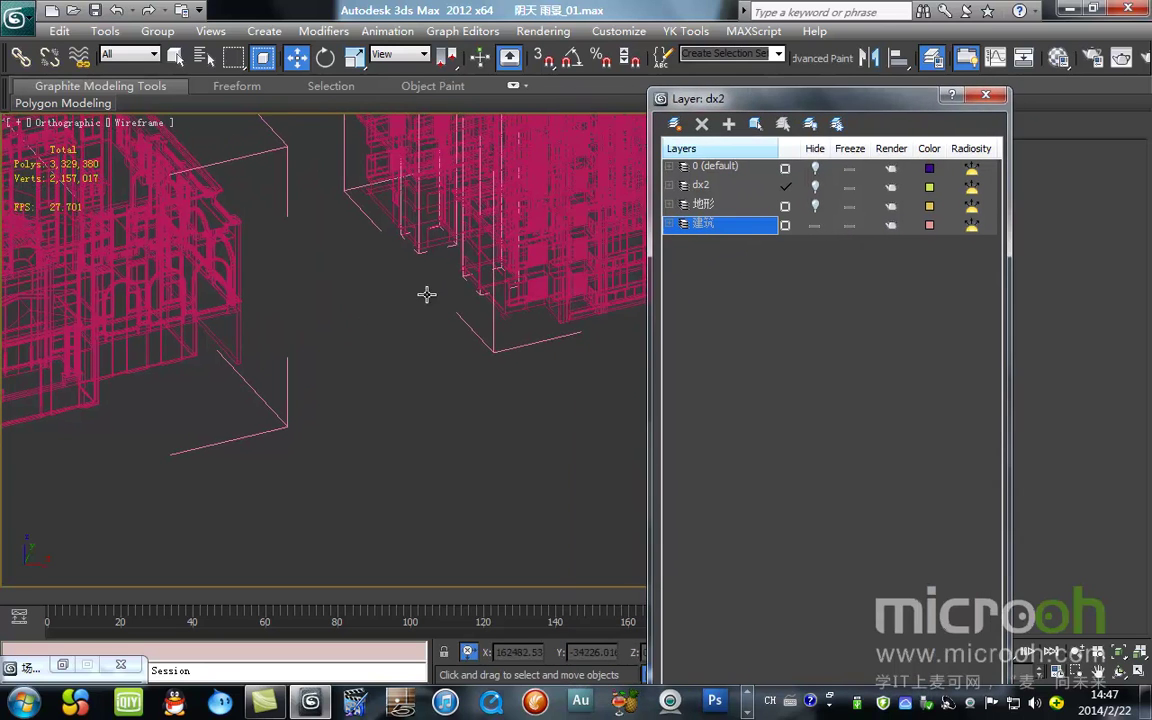
scroll(406, 339, "down", 6)
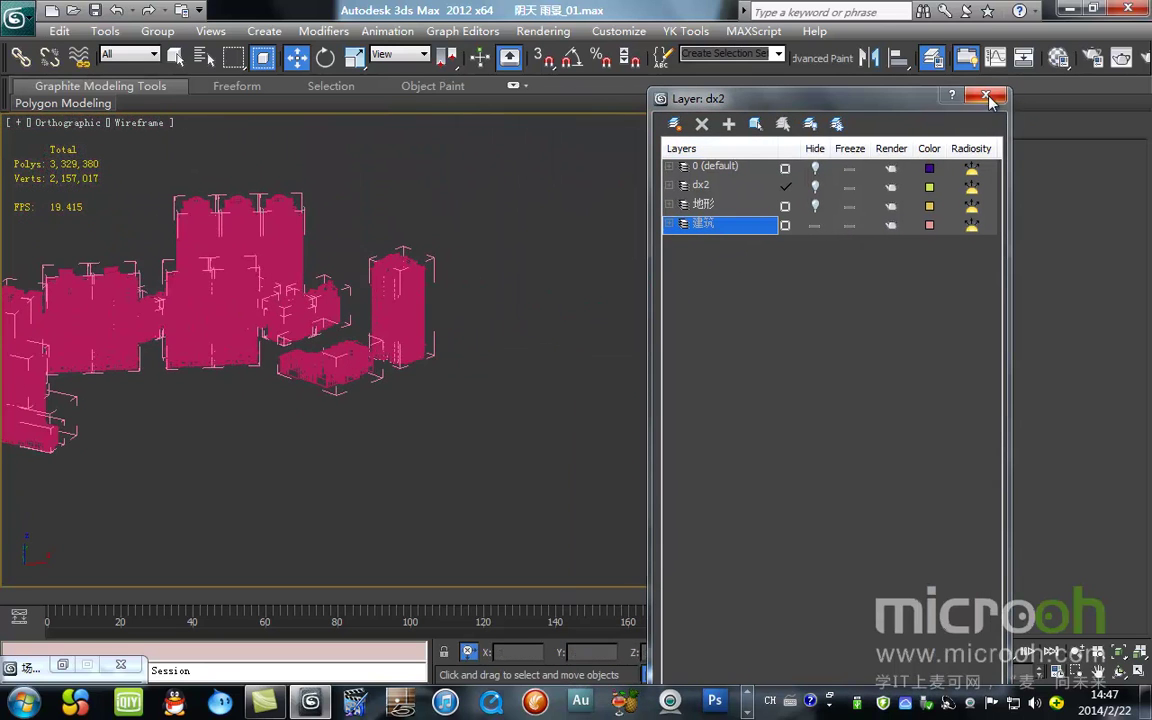
left_click(986, 96)
scroll(437, 391, "up", 6)
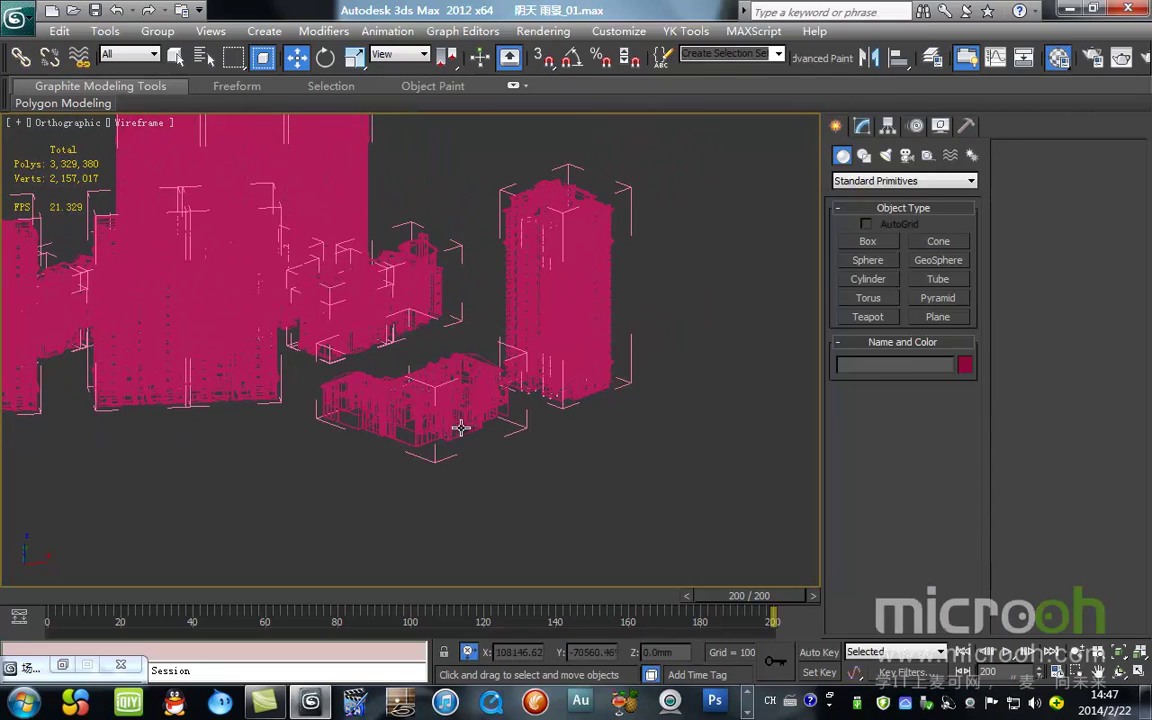
key("m")
scroll(321, 373, "up", 4)
key("F3")
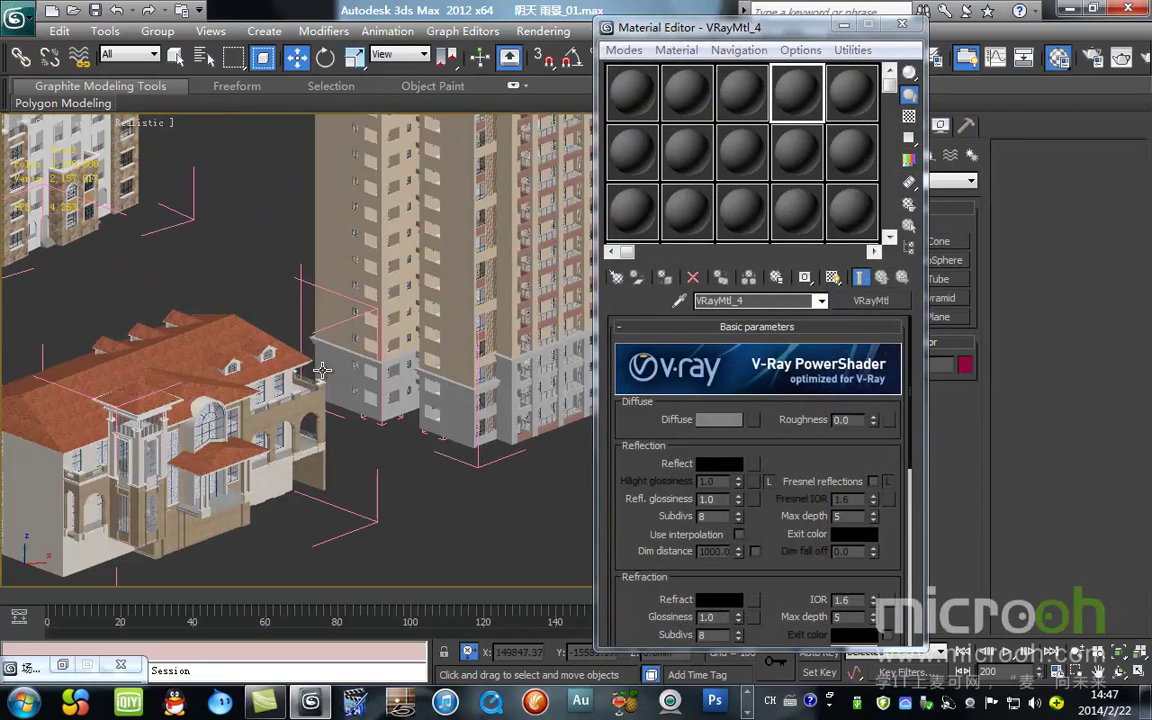
scroll(488, 296, "up", 5)
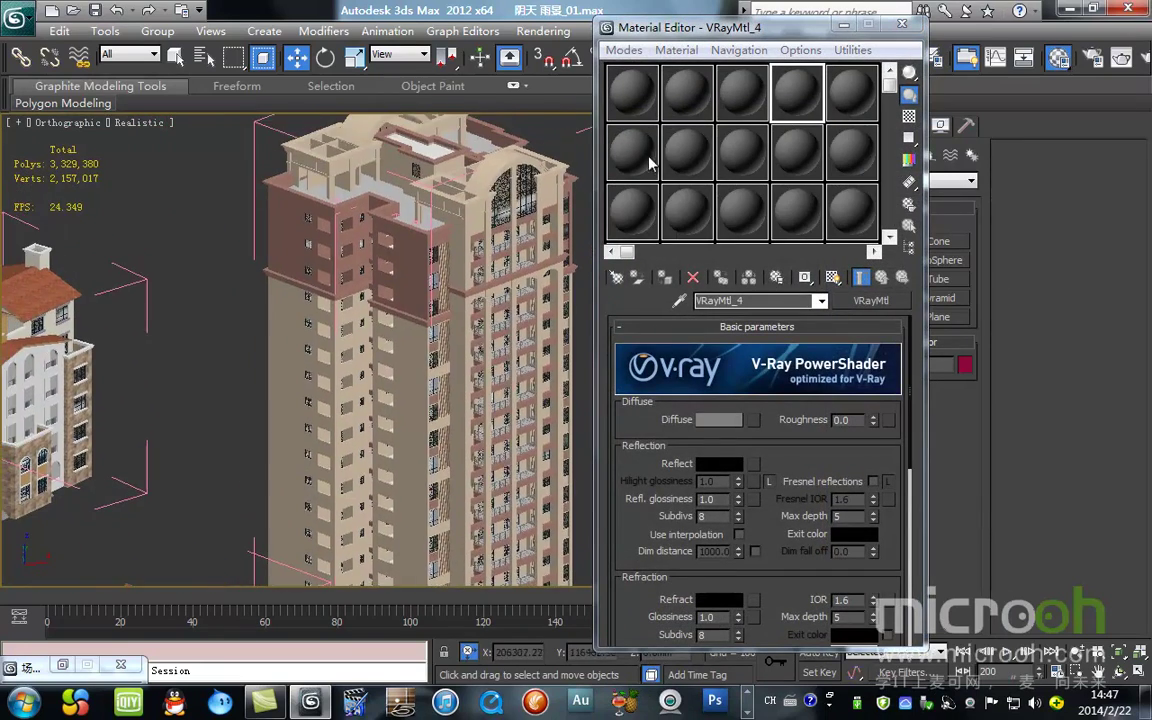
left_click(632, 92)
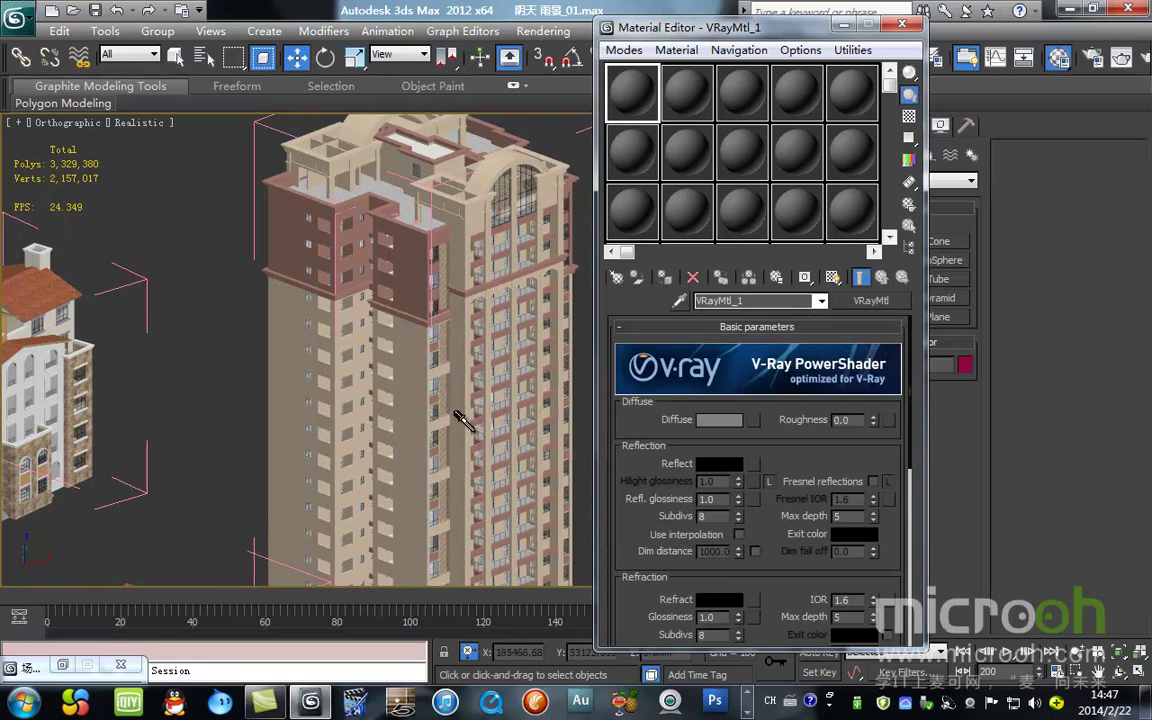
scroll(530, 350, "up", 5)
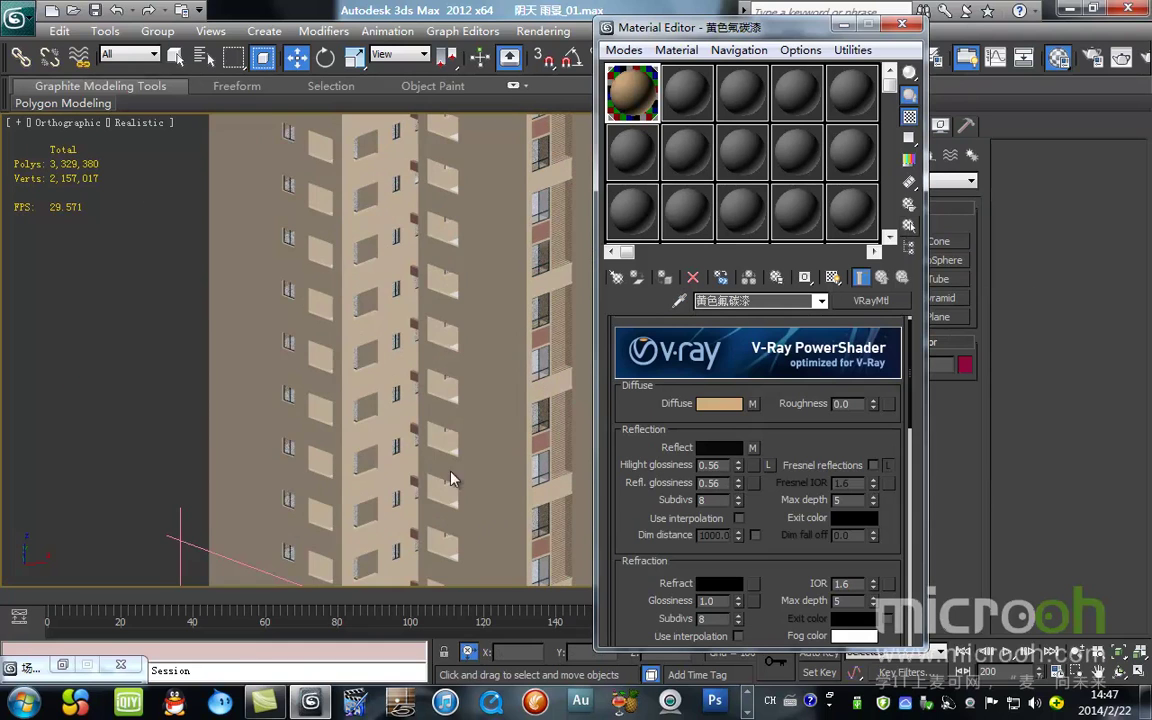
Step: Select the building objects that use the material 黄色氟碳漆 and isolate them in wireframe display
key("h")
left_click(384, 594)
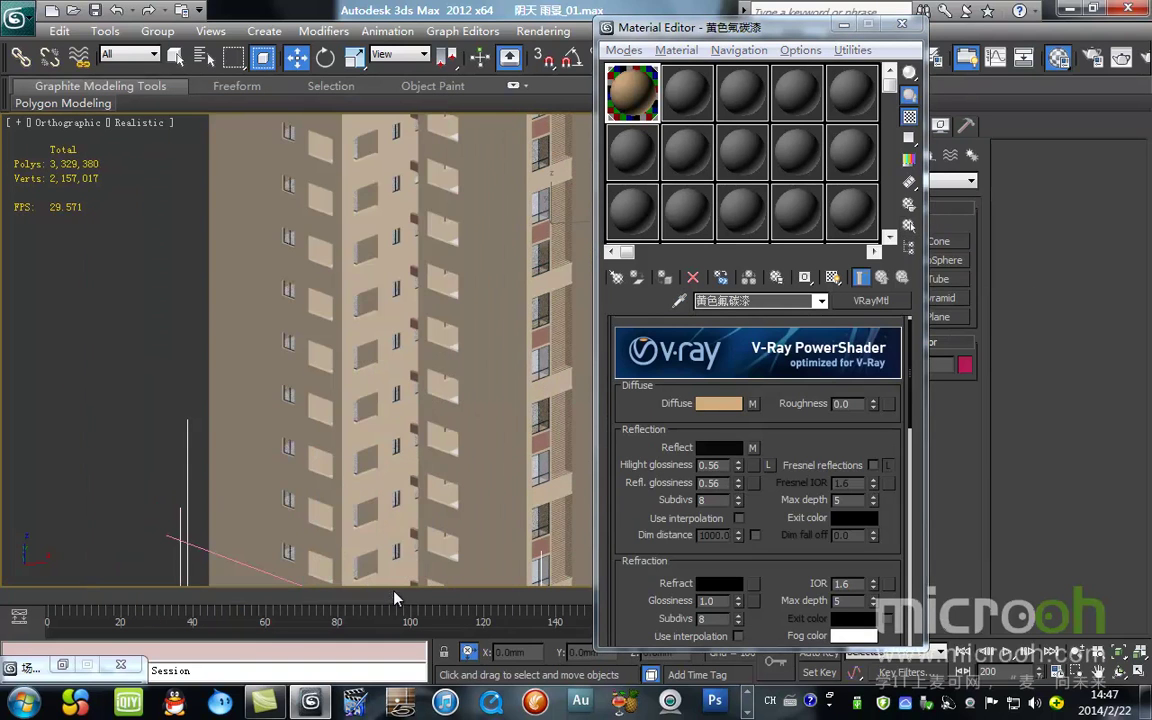
key("alt+q")
scroll(450, 450, "up", 1)
middle_click_drag(465, 470, 432, 377)
key("F3")
scroll(395, 415, "up", 2)
scroll(404, 410, "down", 3)
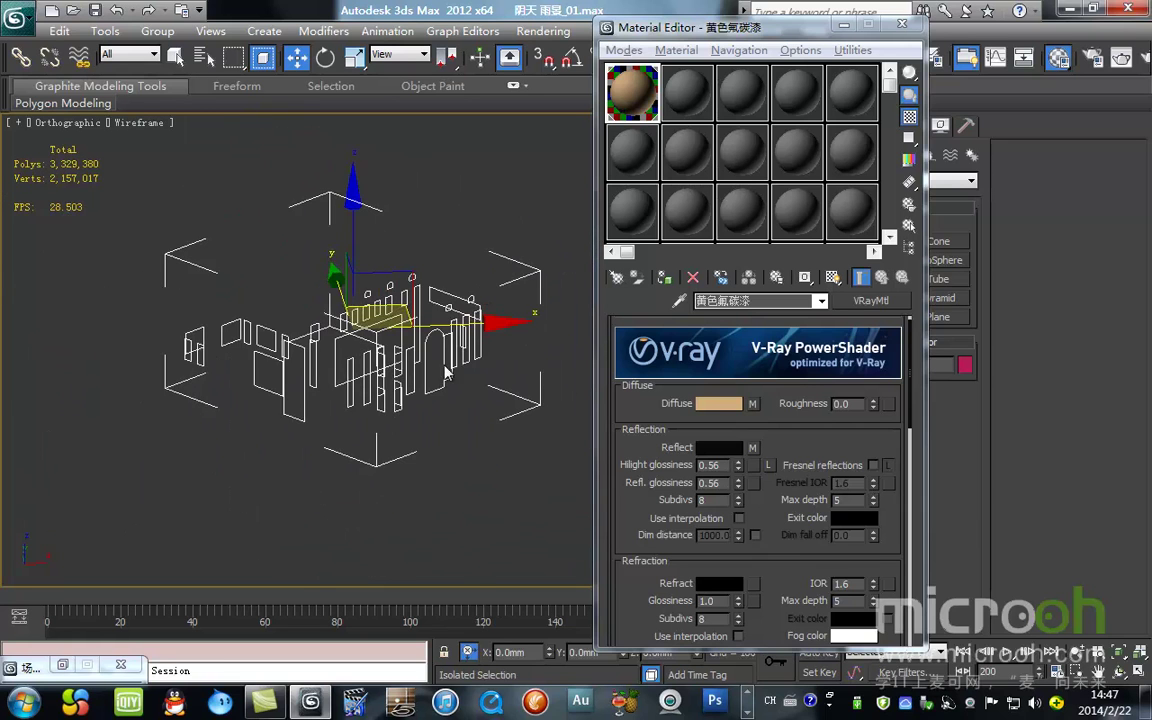
Step: Move the Material Editor aside and inspect the isolated objects and their modifier stack
left_click(484, 226)
left_click(438, 335)
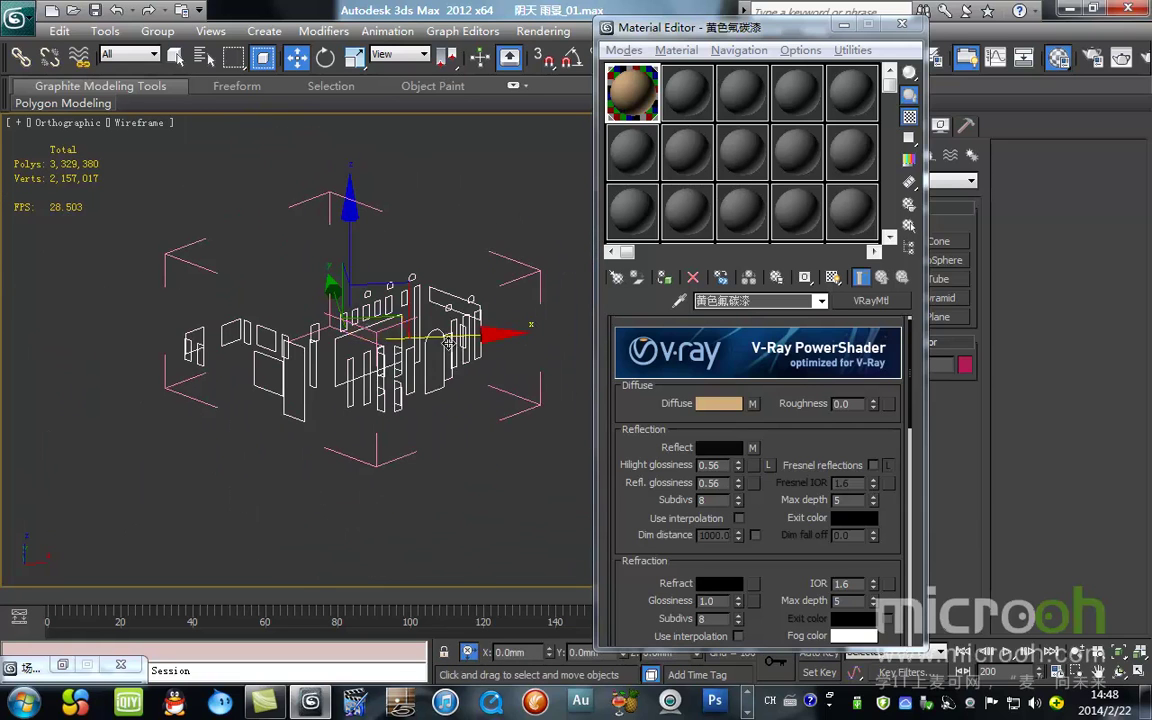
left_click_drag(735, 40, 548, 479)
scroll(445, 405, "up", 4)
middle_click_drag(440, 416, 482, 326)
left_click(863, 127)
left_click(452, 440)
left_click(328, 395)
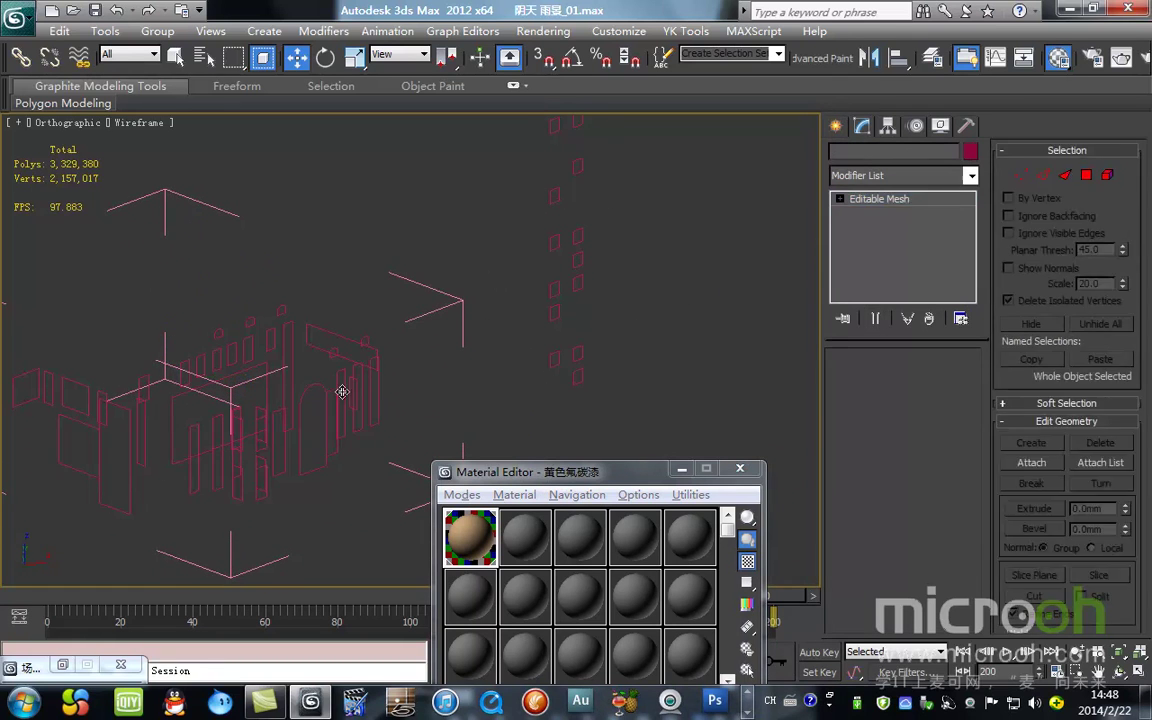
Step: Add the second isolated wall object to the selection and collapse both into a single mesh object with the Collapse utility
left_click(576, 281, "ctrl")
key("z")
left_click(966, 126)
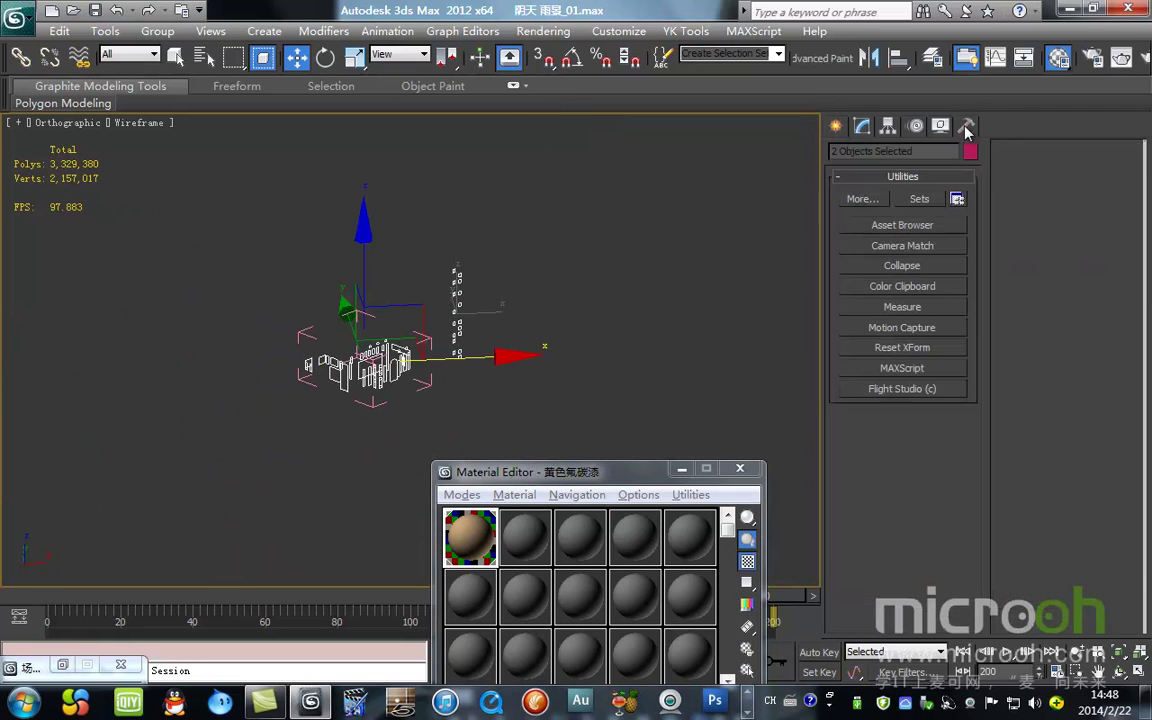
left_click(918, 266)
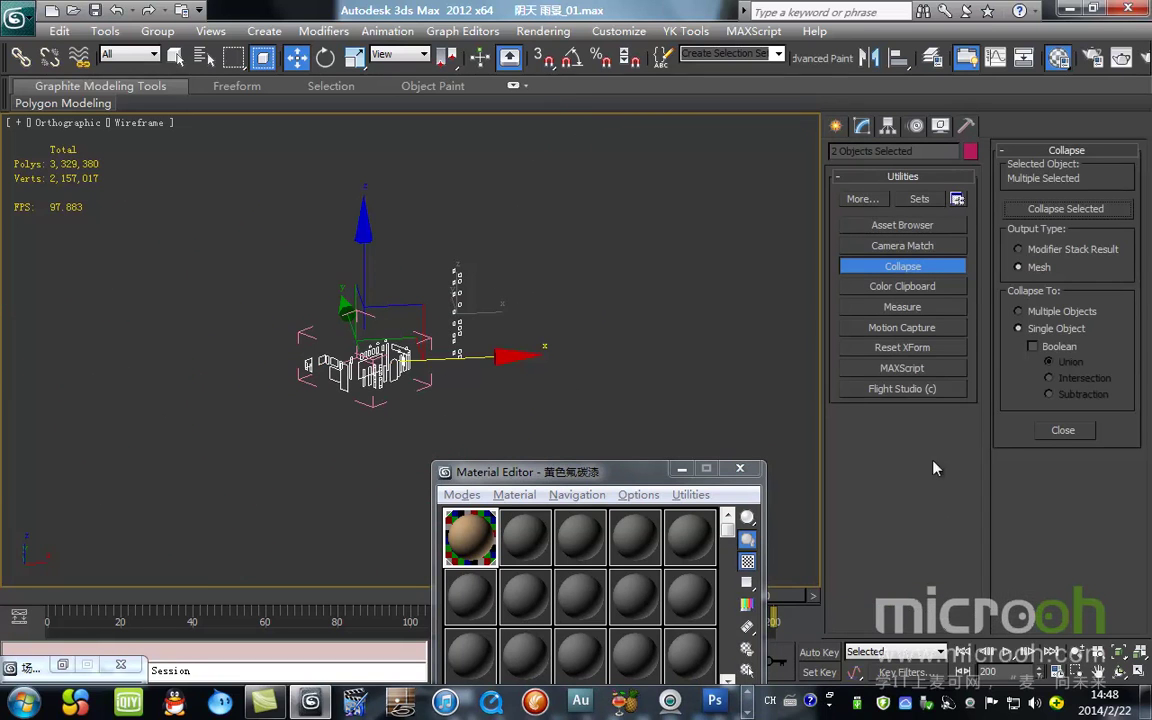
left_click(1080, 212)
key("z")
Step: Unhide all objects and hide every layer except 建筑
right_click(570, 307)
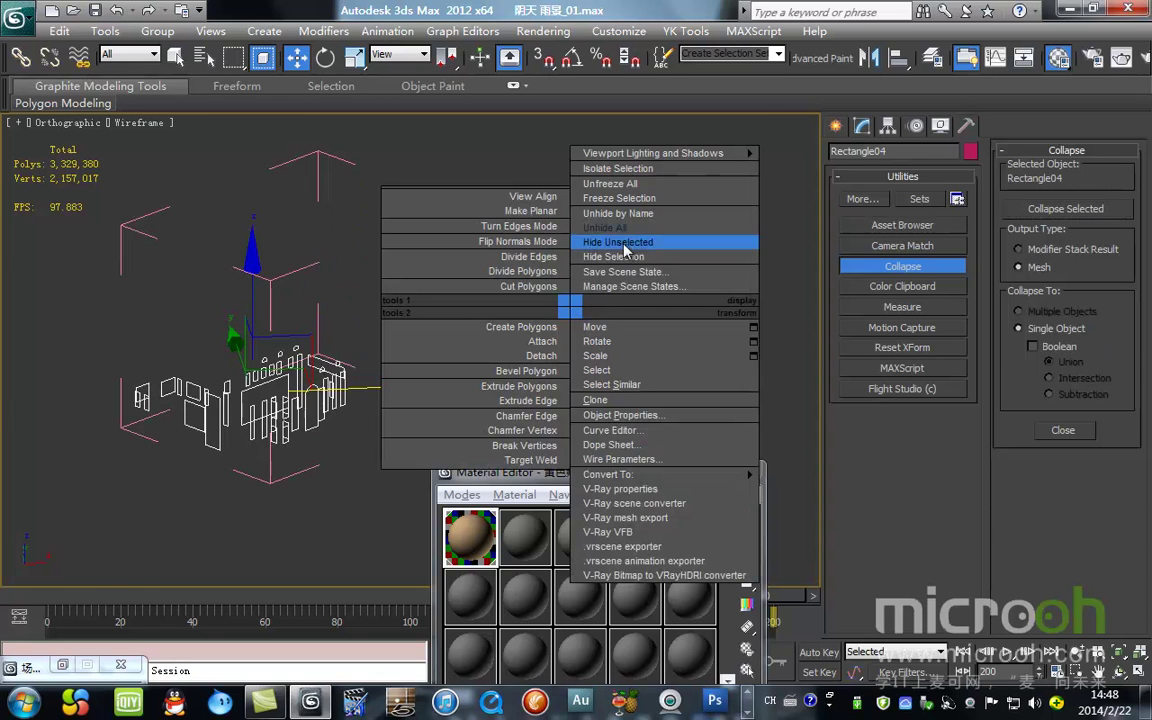
left_click(645, 233)
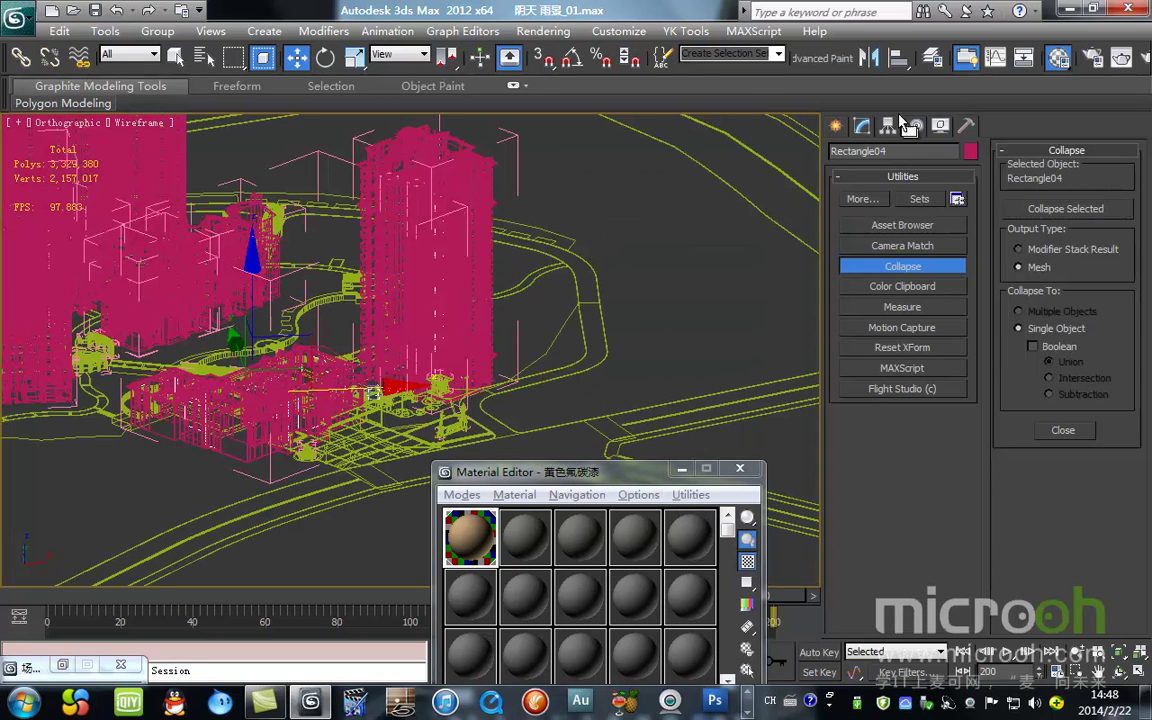
left_click(935, 60)
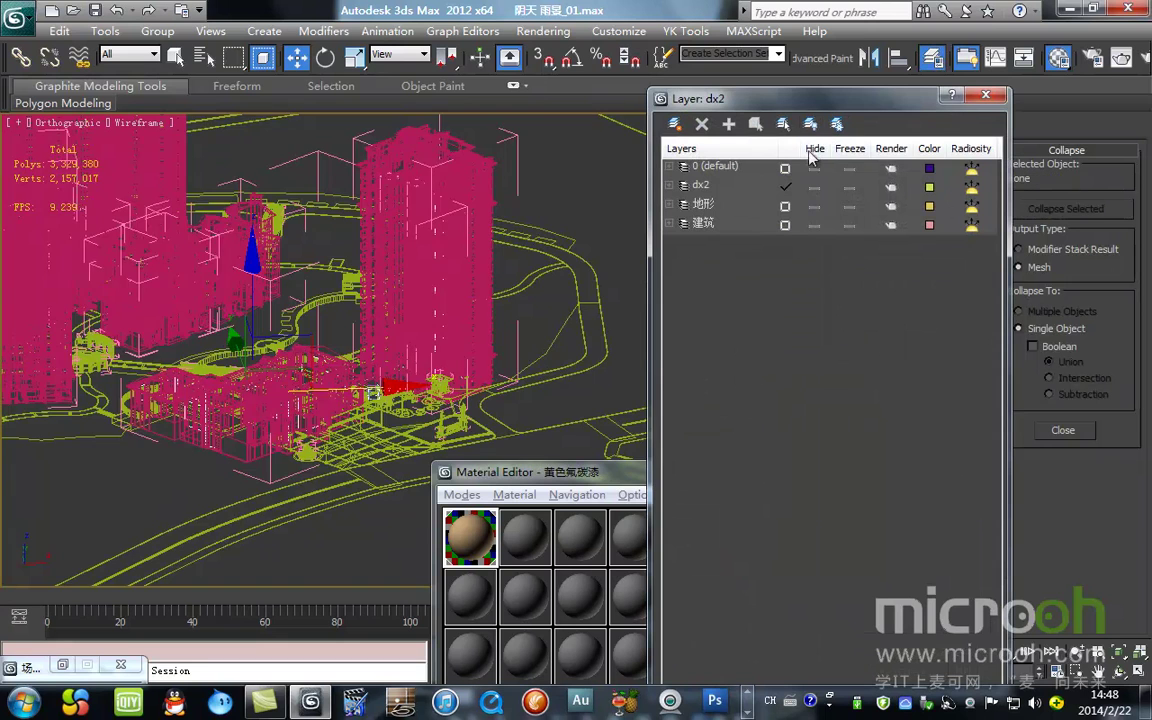
left_click(811, 124)
left_click(815, 225)
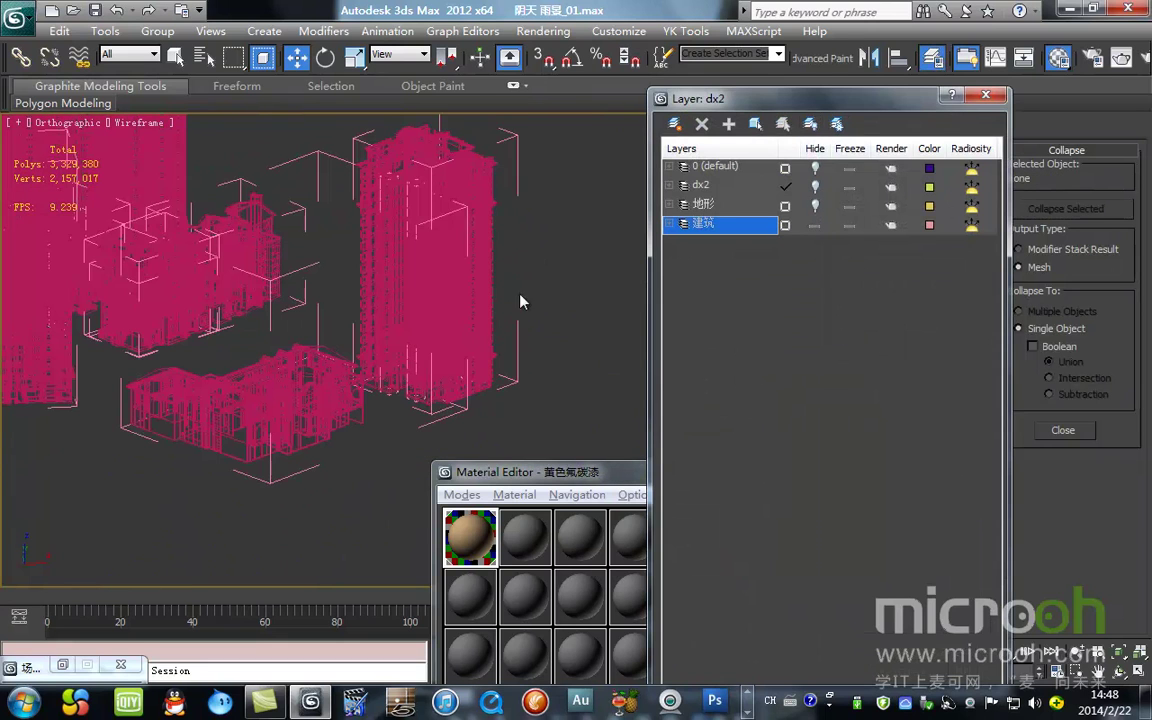
Step: Display the buildings shaded, select all objects using the material 黄色氟碳漆 and isolate them
scroll(528, 290, "up", 3)
left_click_drag(490, 472, 557, 157)
scroll(422, 420, "up", 3)
key("F3")
scroll(387, 393, "down", 3)
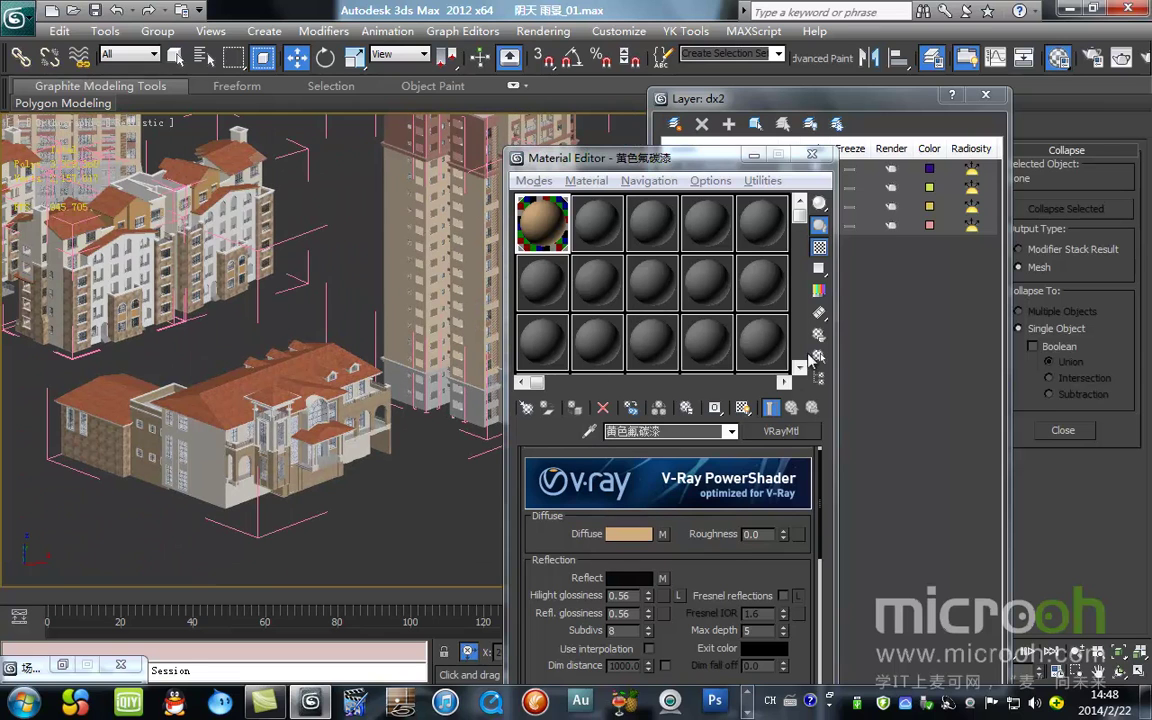
key("h")
left_click(386, 595)
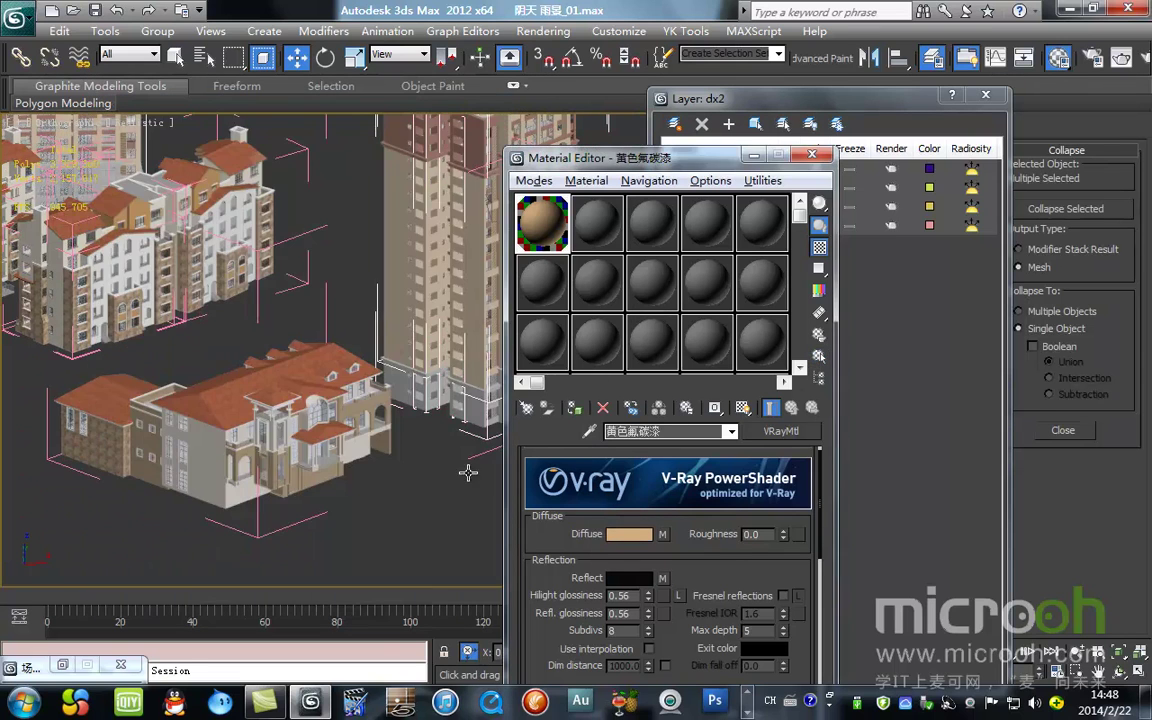
scroll(339, 316, "down", 3)
key("alt+q")
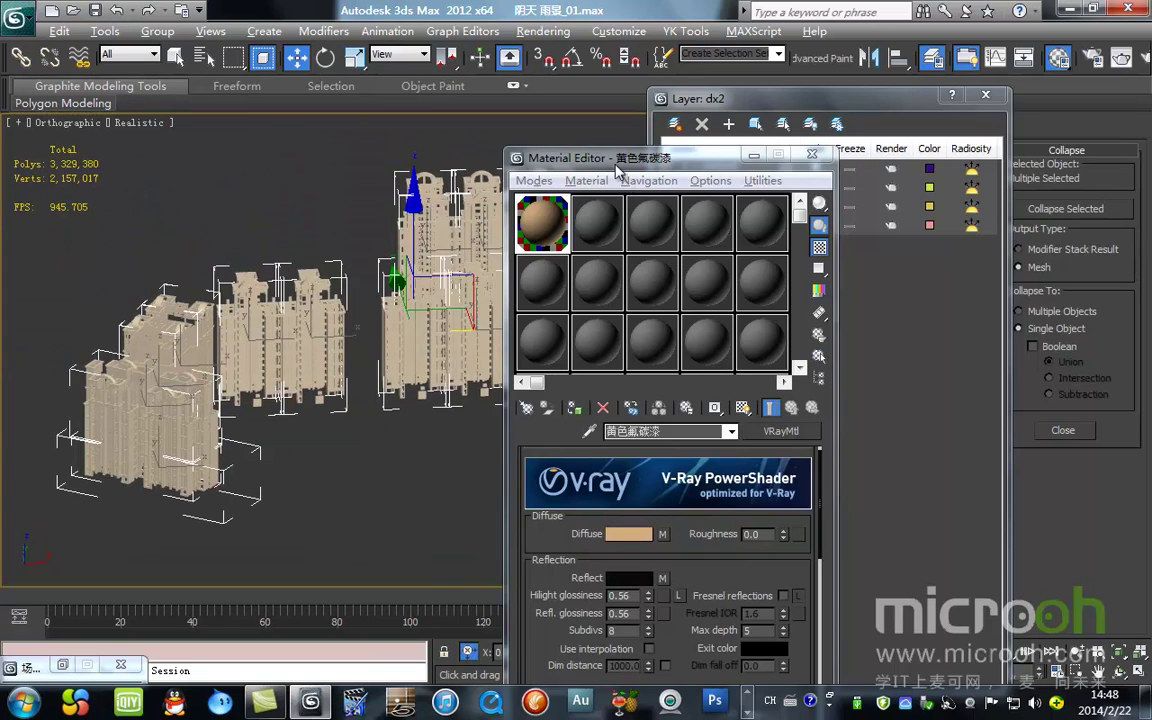
Step: Select all the isolated 黄色氟碳漆 objects in a wireframe top view and collapse them to a single mesh
left_click_drag(617, 172, 464, 657)
left_click(985, 96)
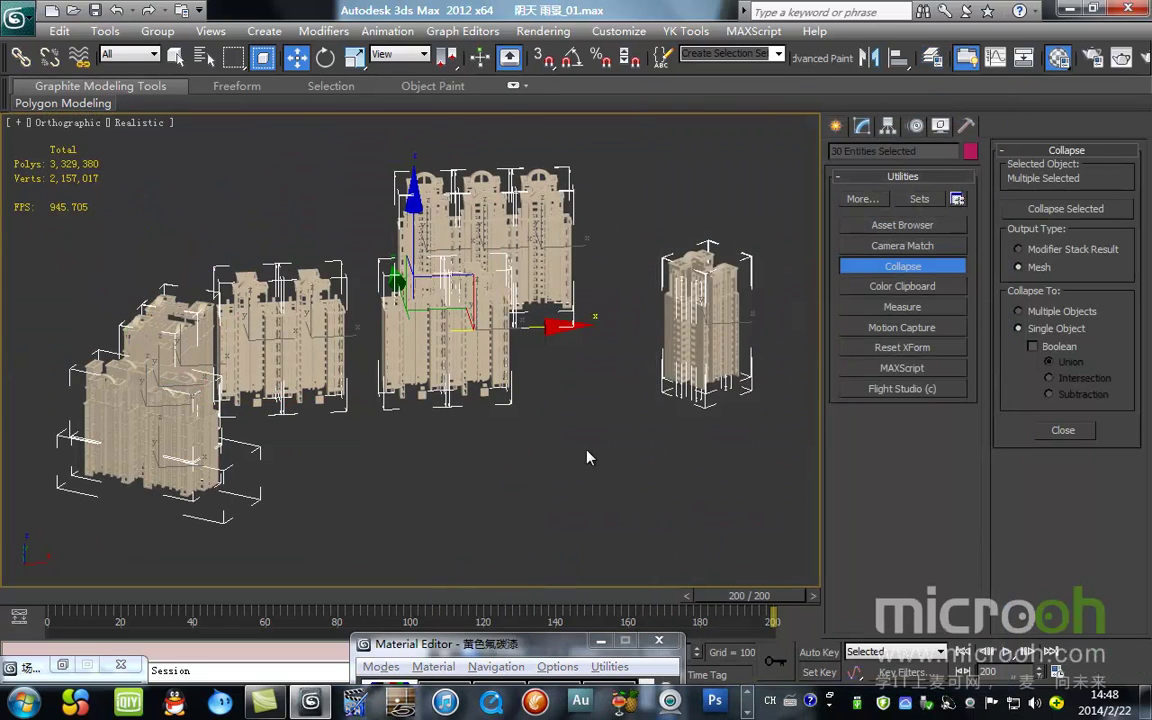
key("t")
left_click(597, 327)
key("F3")
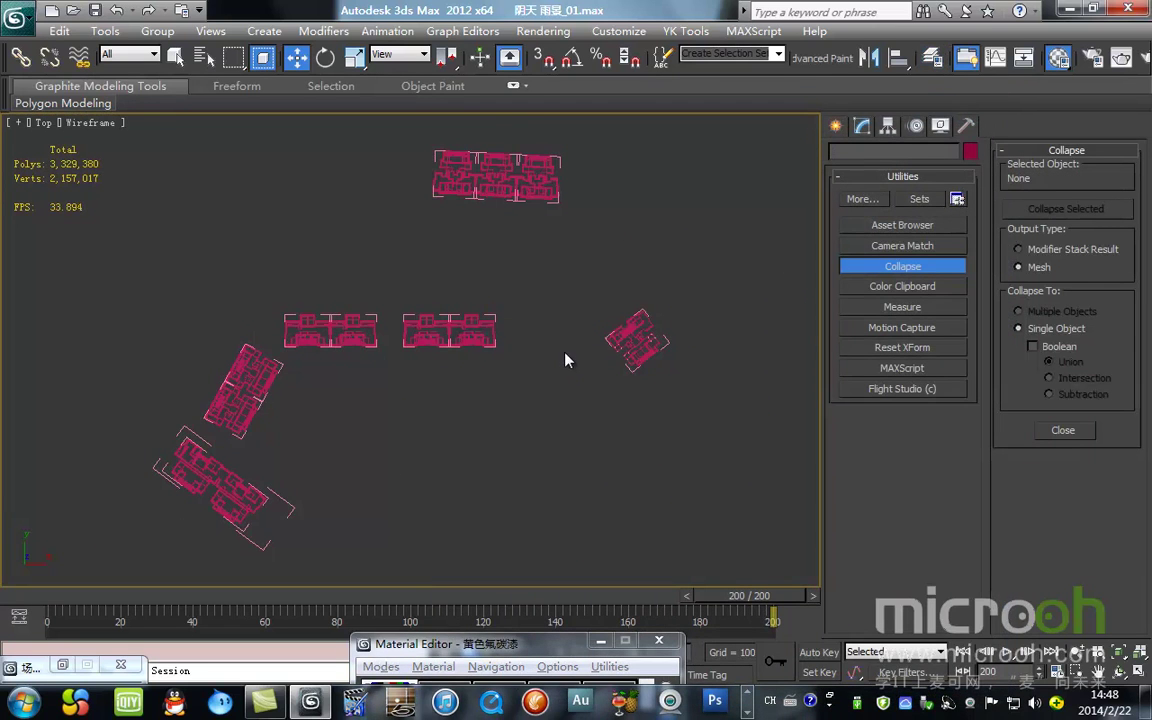
key("ctrl+a")
left_click(1066, 209)
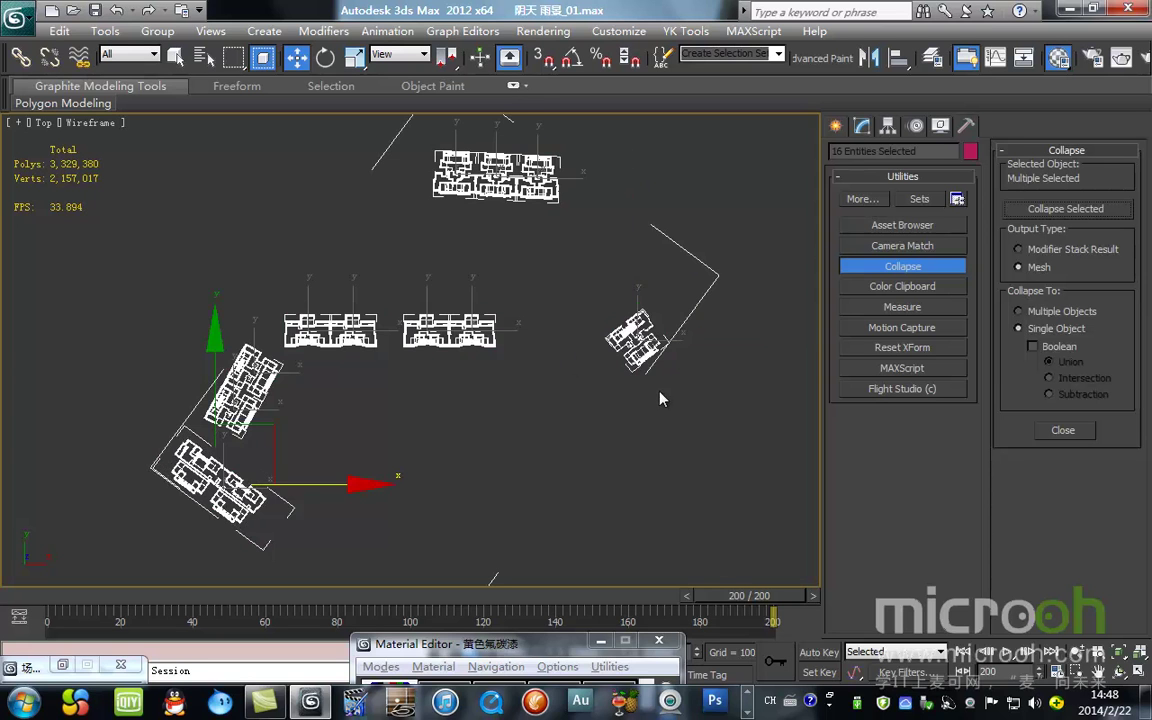
Step: Unhide the whole scene and hide the selected 黄色氟碳漆 building objects
scroll(542, 355, "down", 2)
middle_click_drag(542, 355, 545, 312, "alt")
double_click(572, 652)
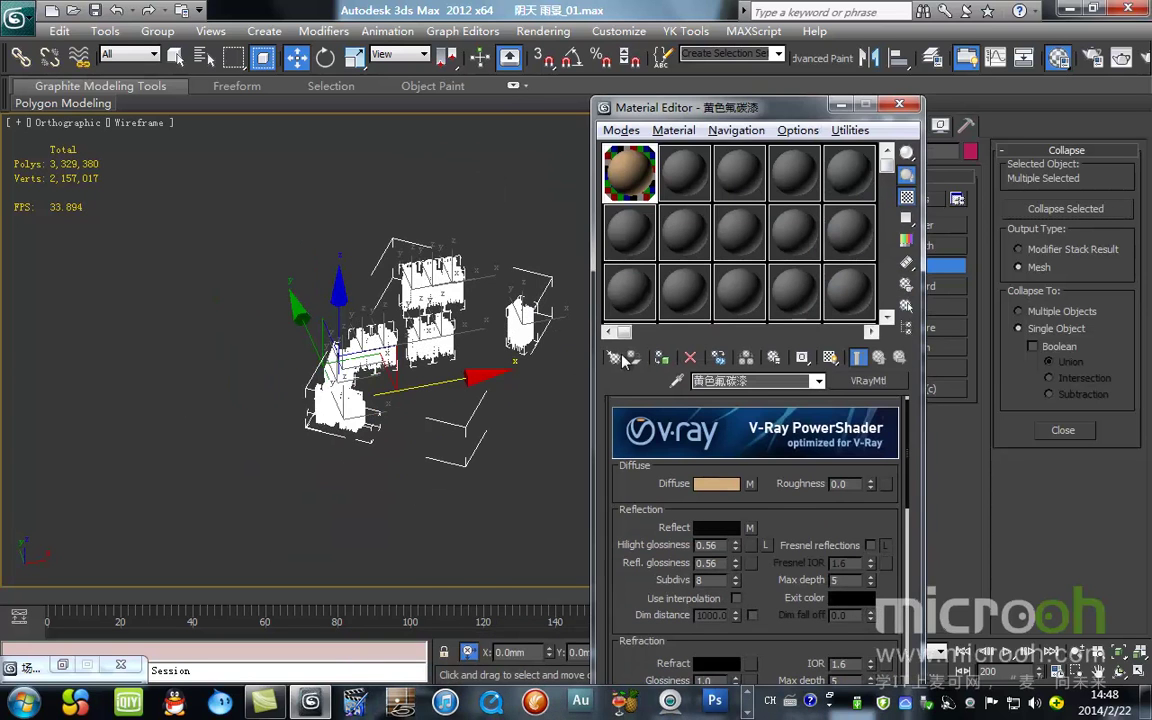
scroll(478, 334, "up", 4)
middle_click_drag(488, 287, 492, 268, "alt")
left_click_drag(663, 108, 634, 400)
right_click(466, 298)
left_click(490, 228)
right_click(525, 313)
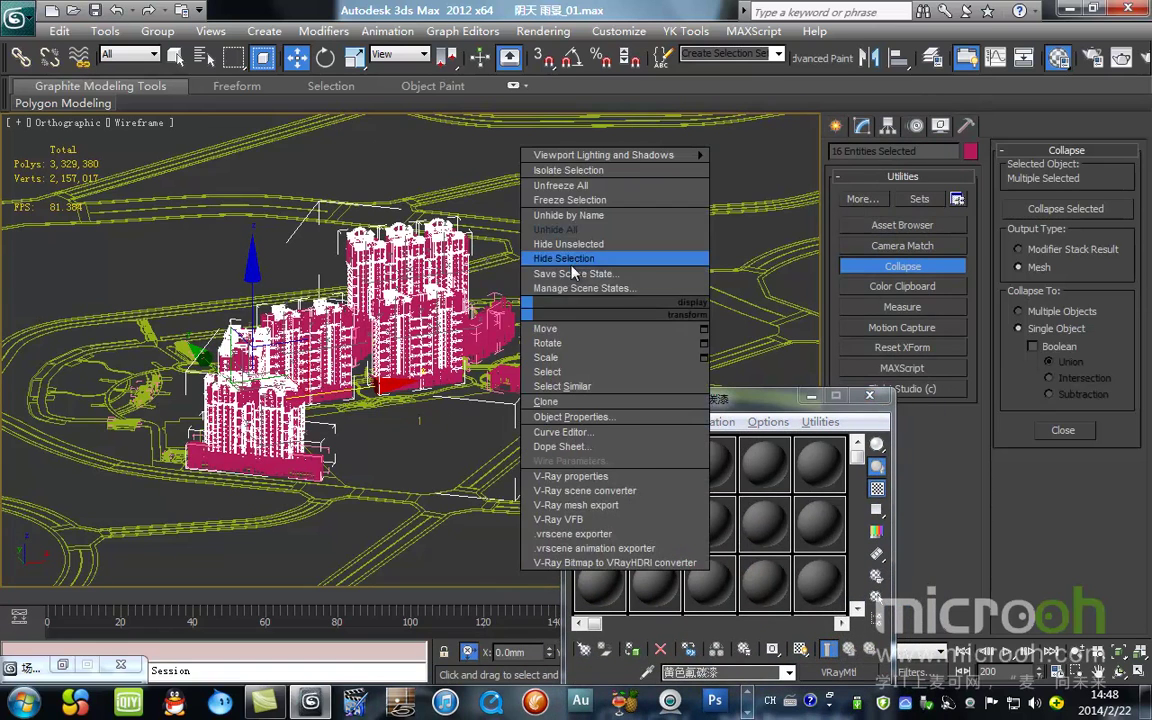
left_click(585, 236)
Step: Display the towers shaded and sample the base wall's material 浅黄色花岗石 into the first Material Editor slot
left_click_drag(641, 410, 716, 115)
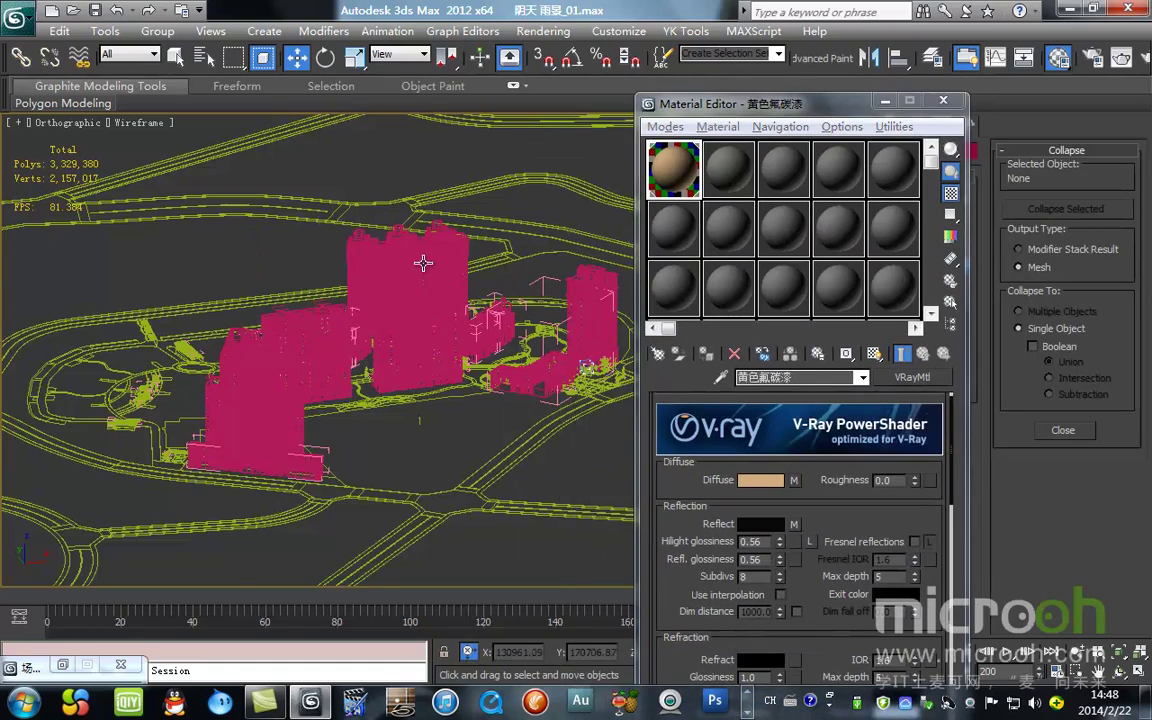
scroll(422, 260, "up", 3)
left_click(719, 377)
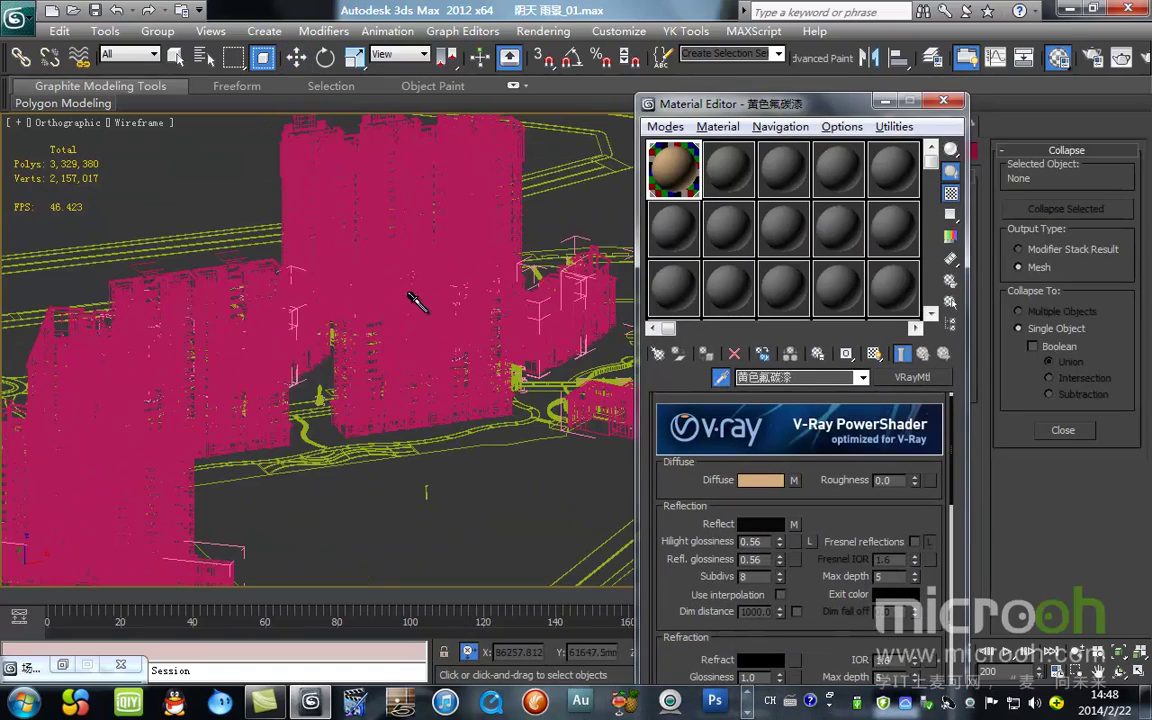
key("F3")
scroll(440, 420, "up", 4)
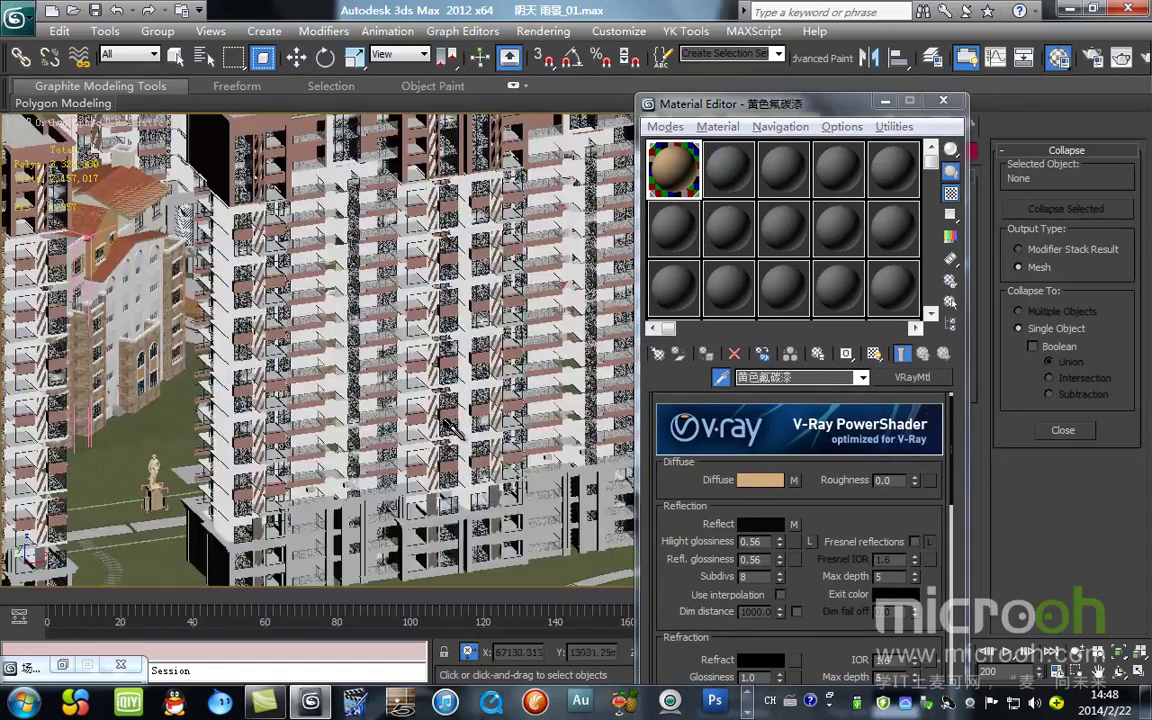
left_click(540, 490)
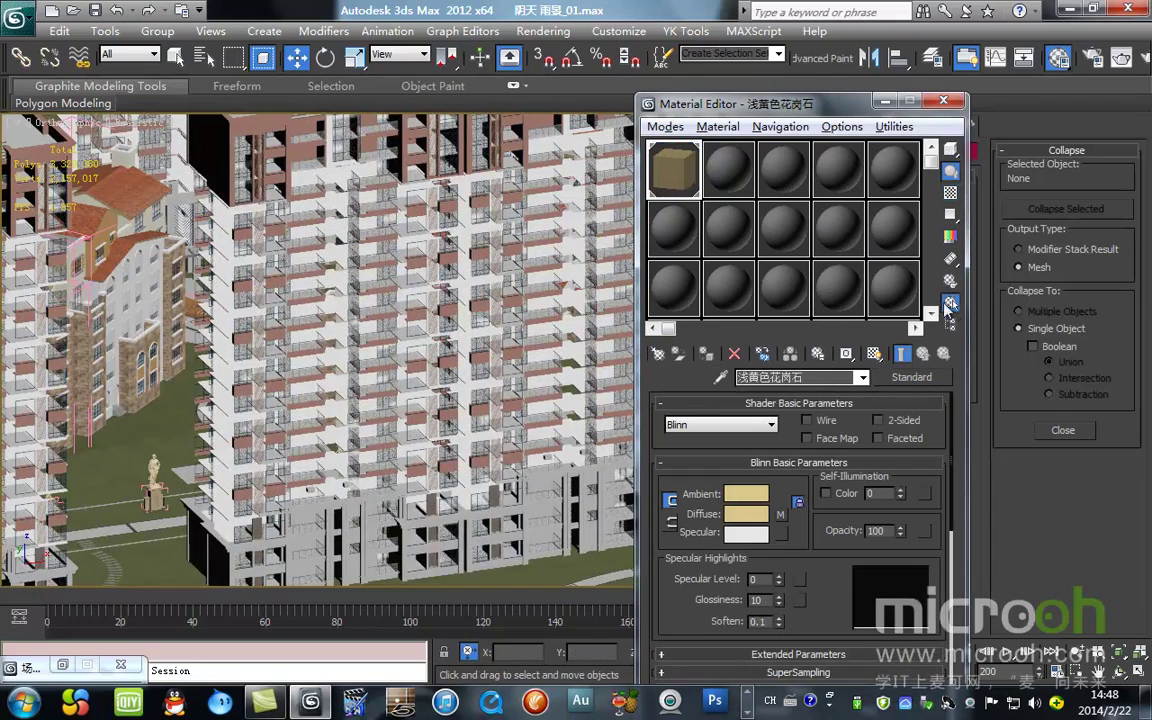
Step: Select all objects using the material 浅黄色花岗石 and isolate them
left_click(951, 304)
left_click(384, 594)
key("alt+q")
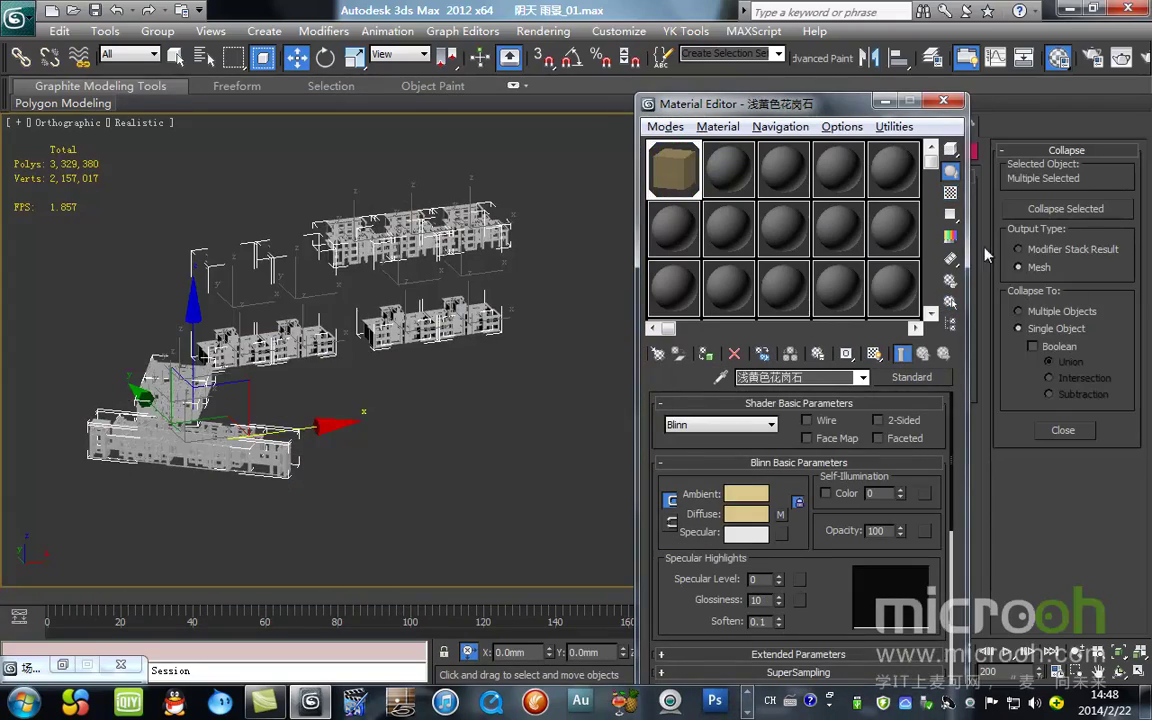
Step: Collapse the isolated 浅黄色花岗石 objects into a single mesh and unhide all objects
left_click(1093, 212)
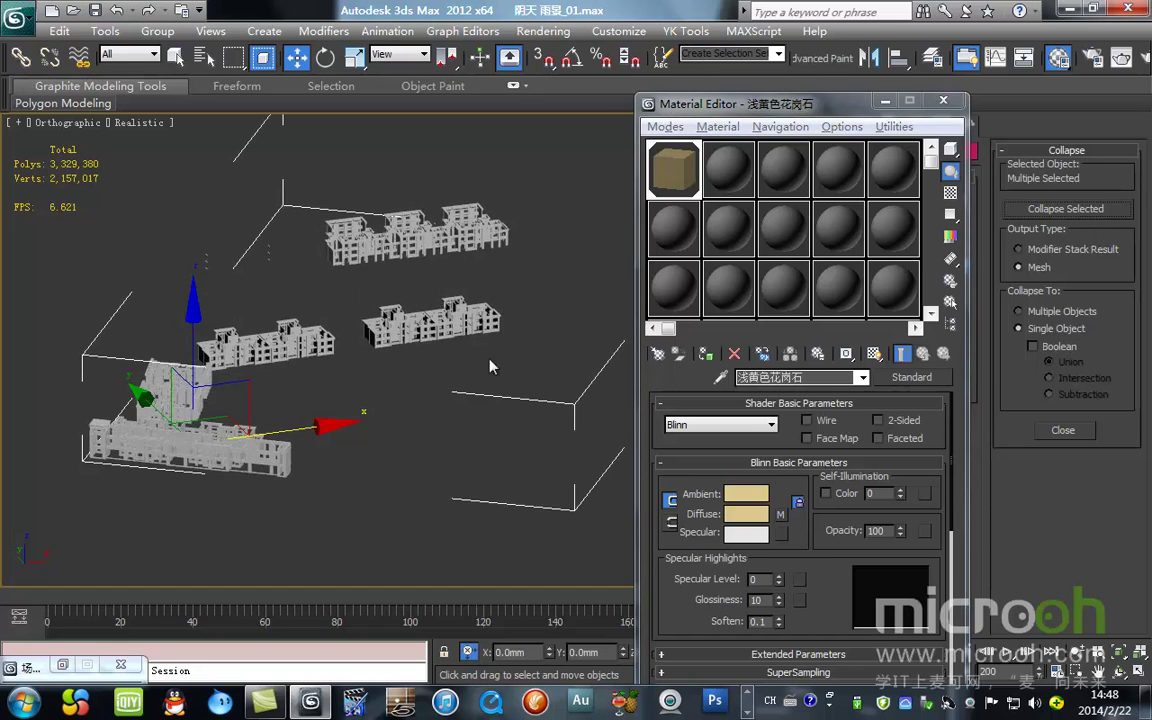
left_click(456, 361)
left_click(419, 343)
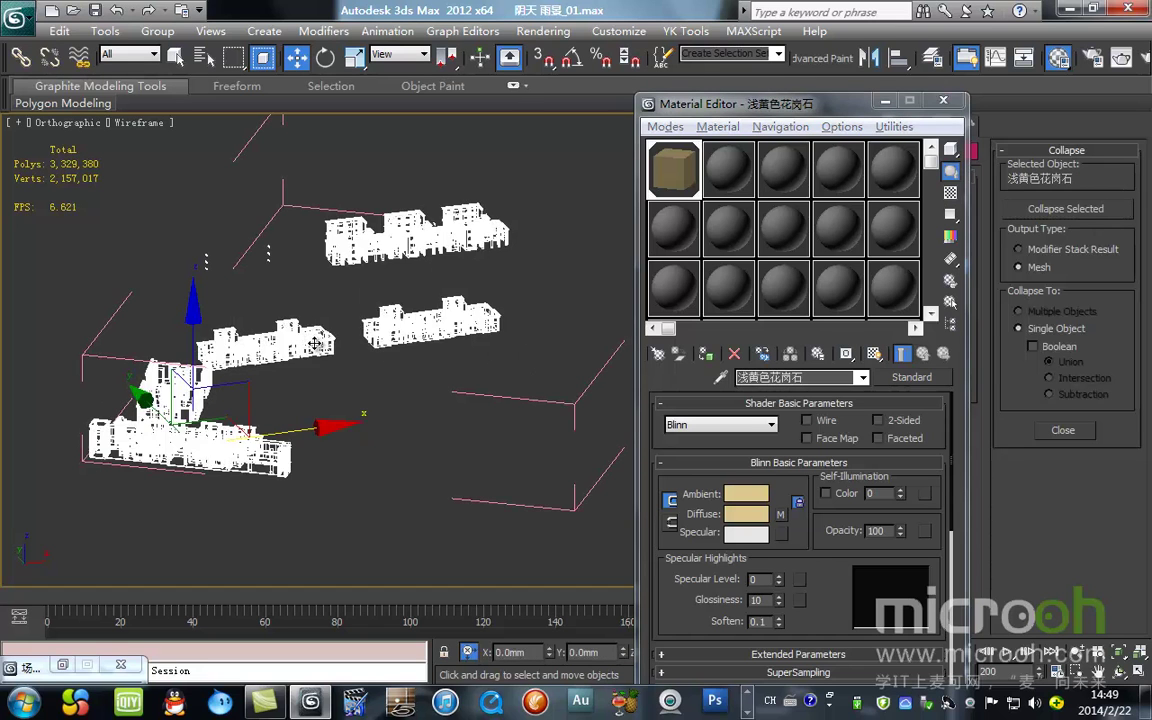
right_click(441, 350)
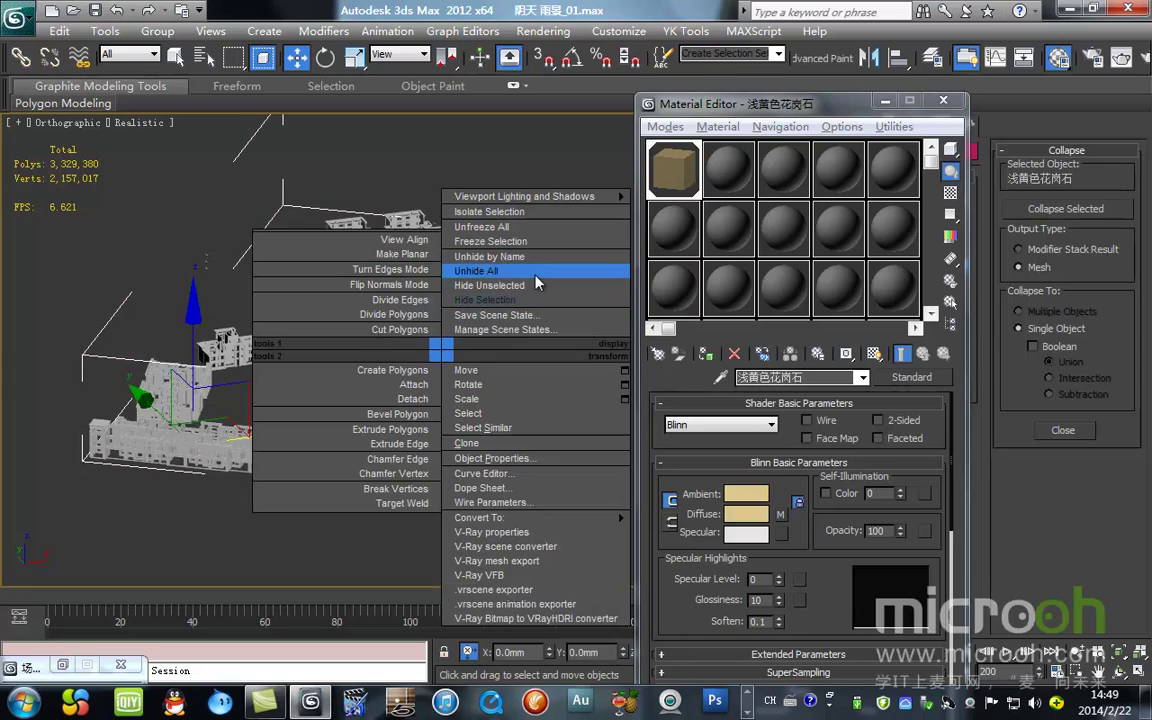
left_click(535, 272)
Step: Hide the collapsed 浅黄色花岗石 object to inspect the tower base without it, and unhide all objects
right_click(476, 340)
left_click(533, 293)
scroll(441, 281, "up", 5)
middle_click_drag(441, 281, 489, 311)
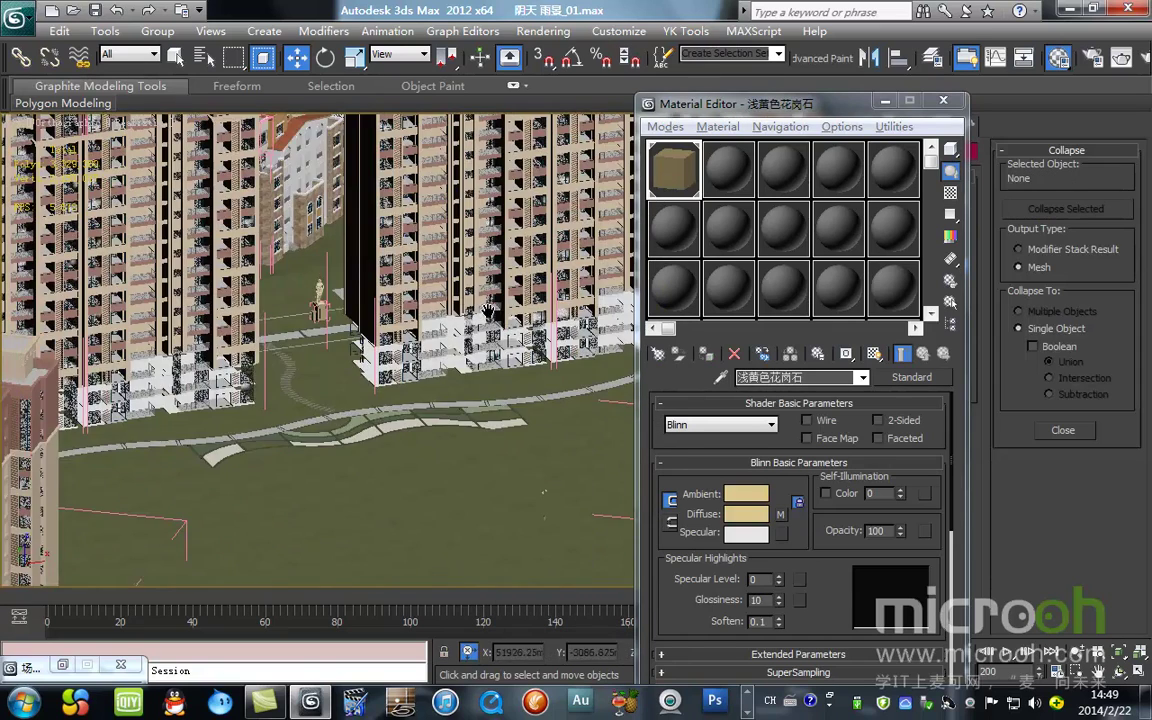
scroll(455, 278, "up", 8)
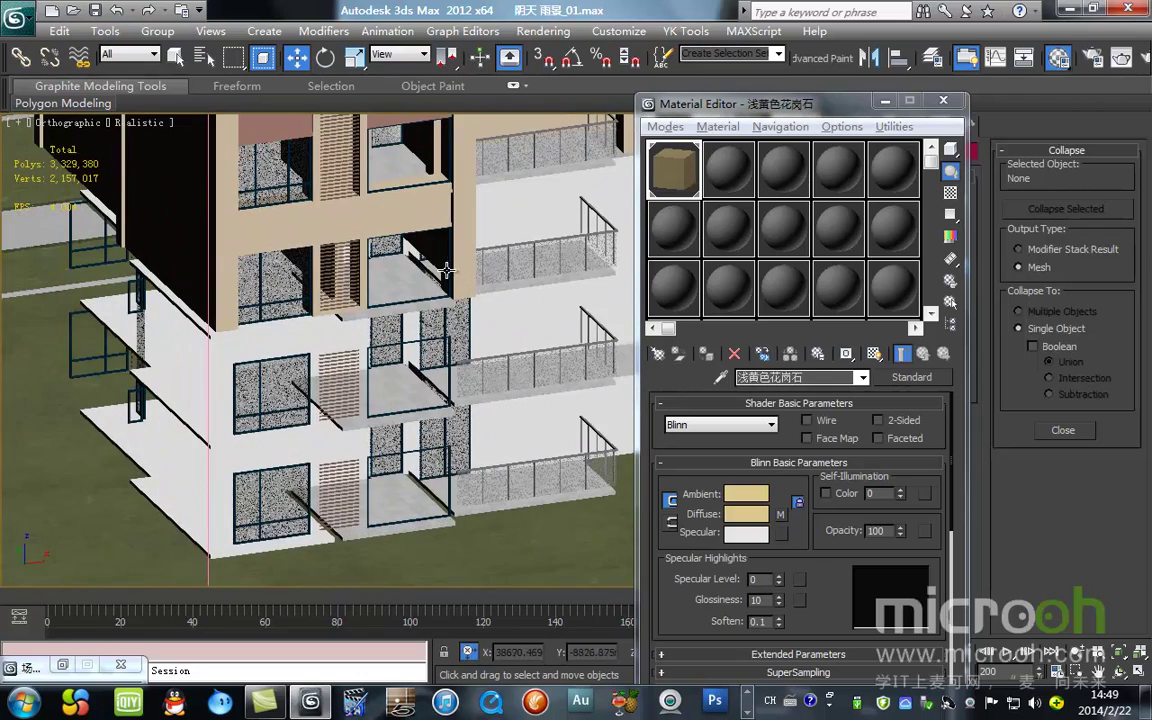
right_click(500, 360)
left_click(490, 262)
Step: Hide all layers except 建筑 in the layer manager
scroll(484, 265, "down", 2)
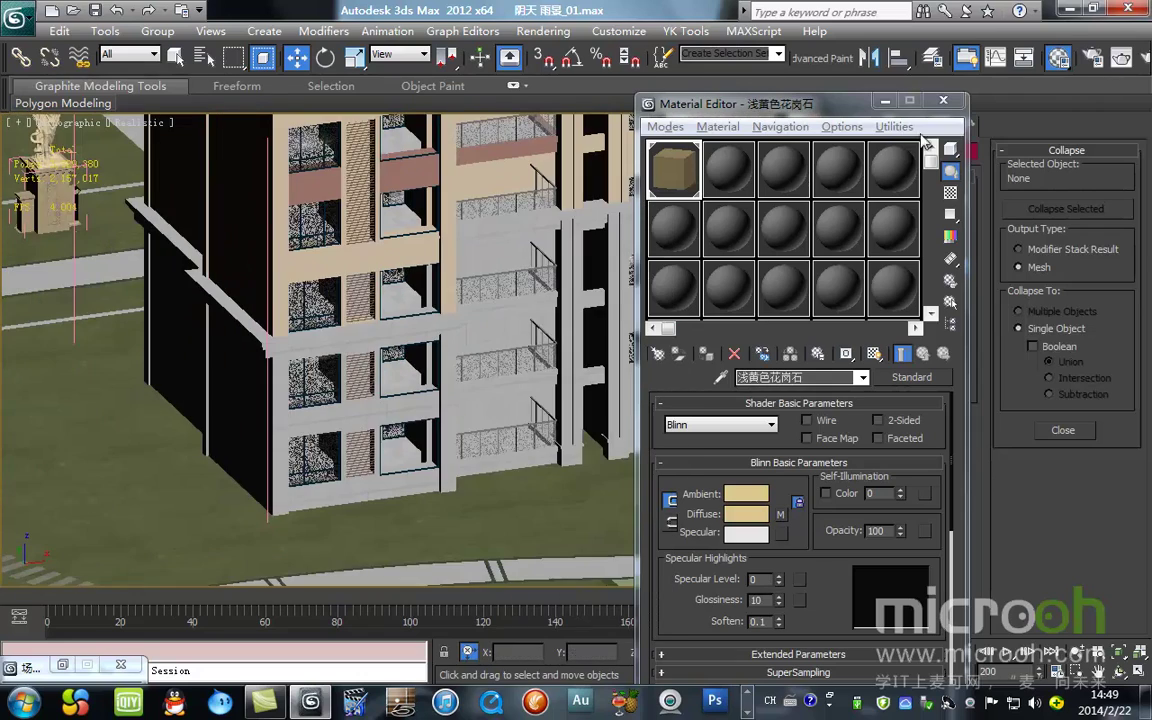
left_click(933, 58)
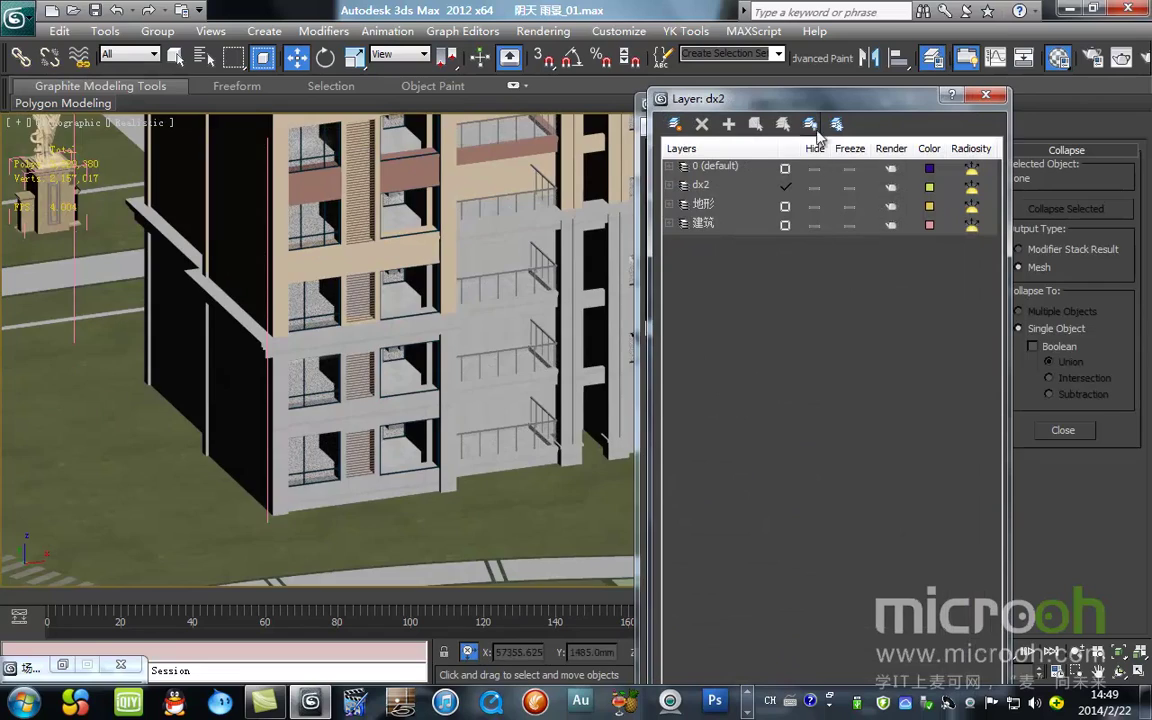
left_click(816, 146)
left_click(815, 224)
left_click(985, 95)
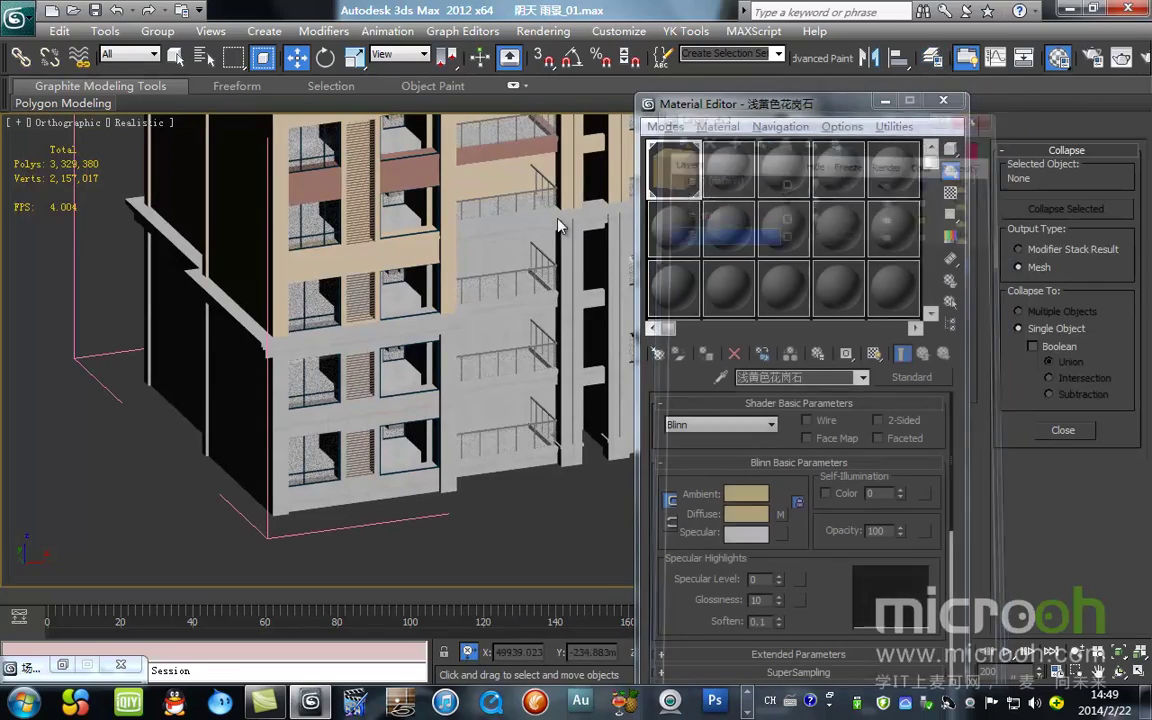
Step: Select the building objects that use the material 浅黄色花岗石 and hide them
scroll(244, 357, "down", 4)
scroll(545, 289, "up", 3)
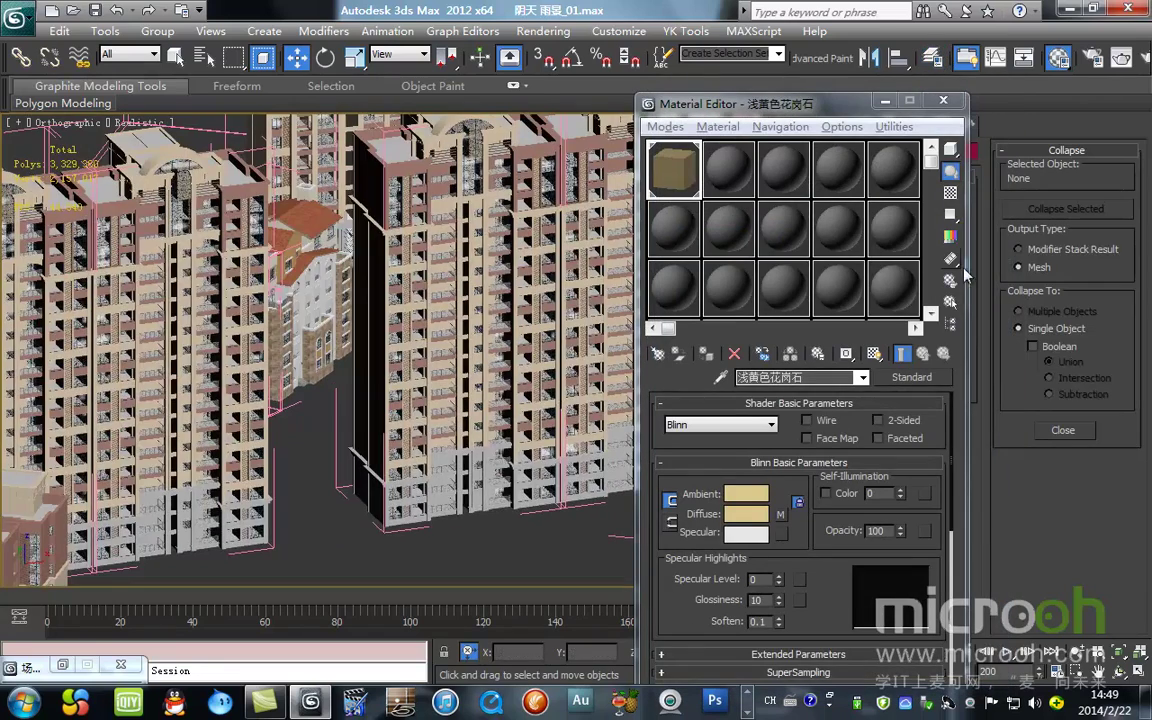
key("h")
left_click(380, 594)
right_click(495, 354)
left_click(578, 316)
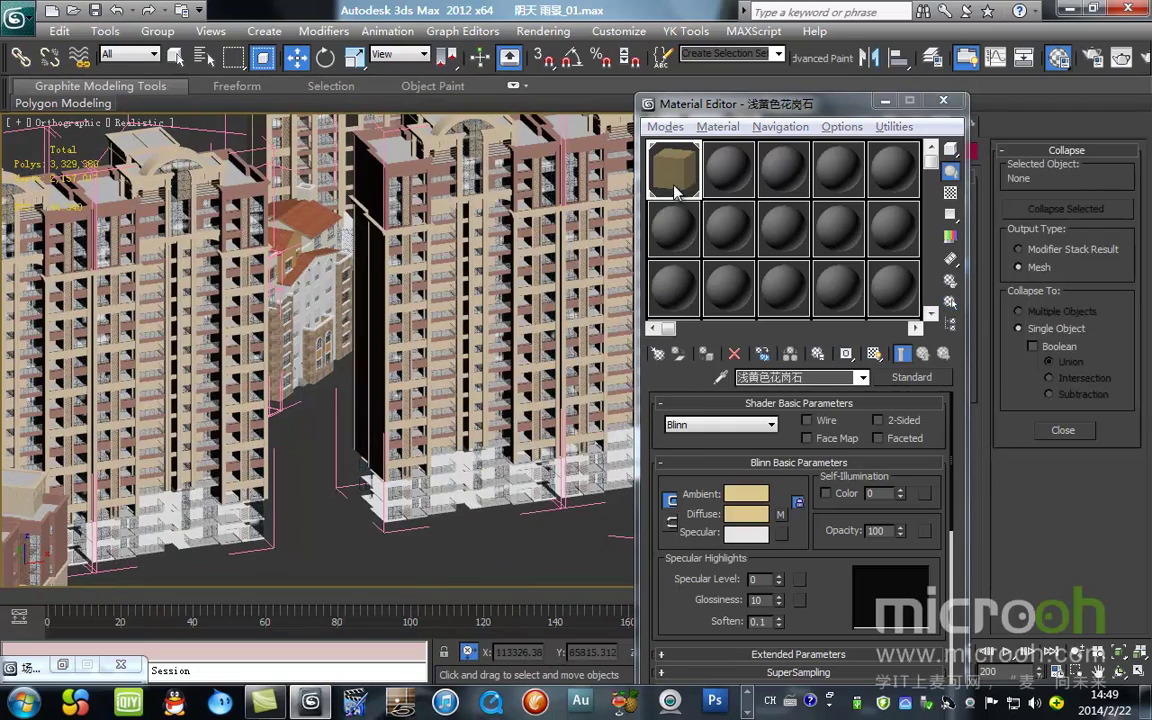
Step: Sample the tower wall's material 黄色氟碳漆, select all objects that use it and hide them
left_click(720, 378)
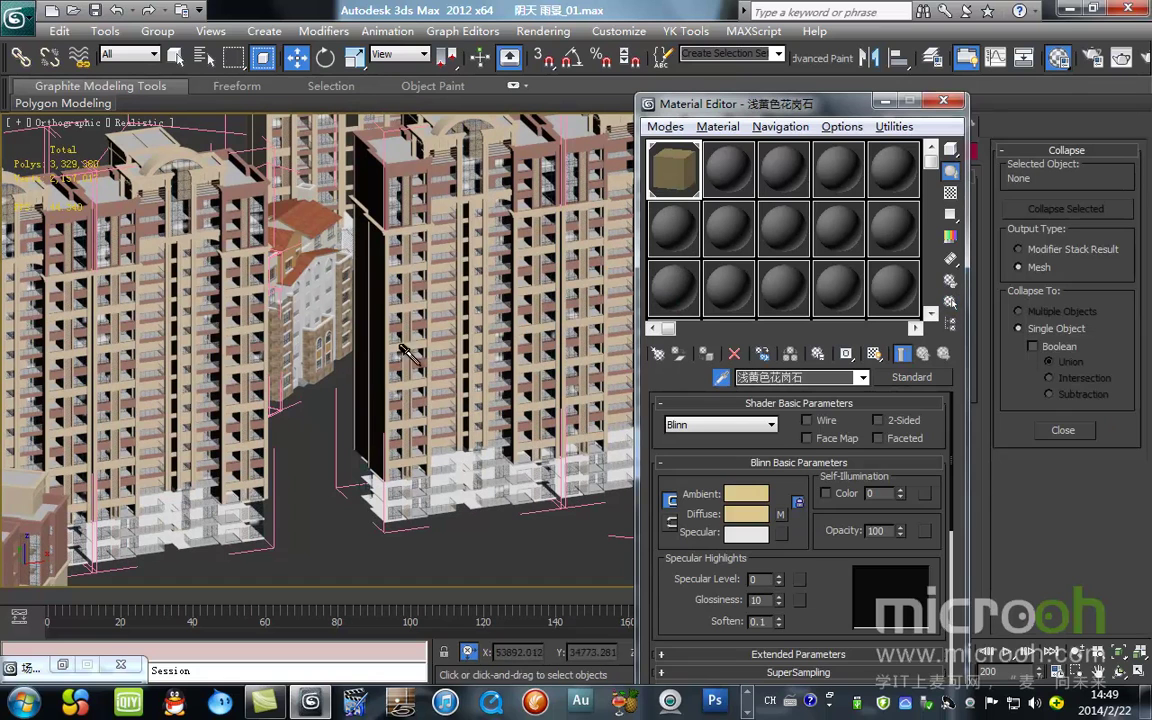
left_click(340, 330)
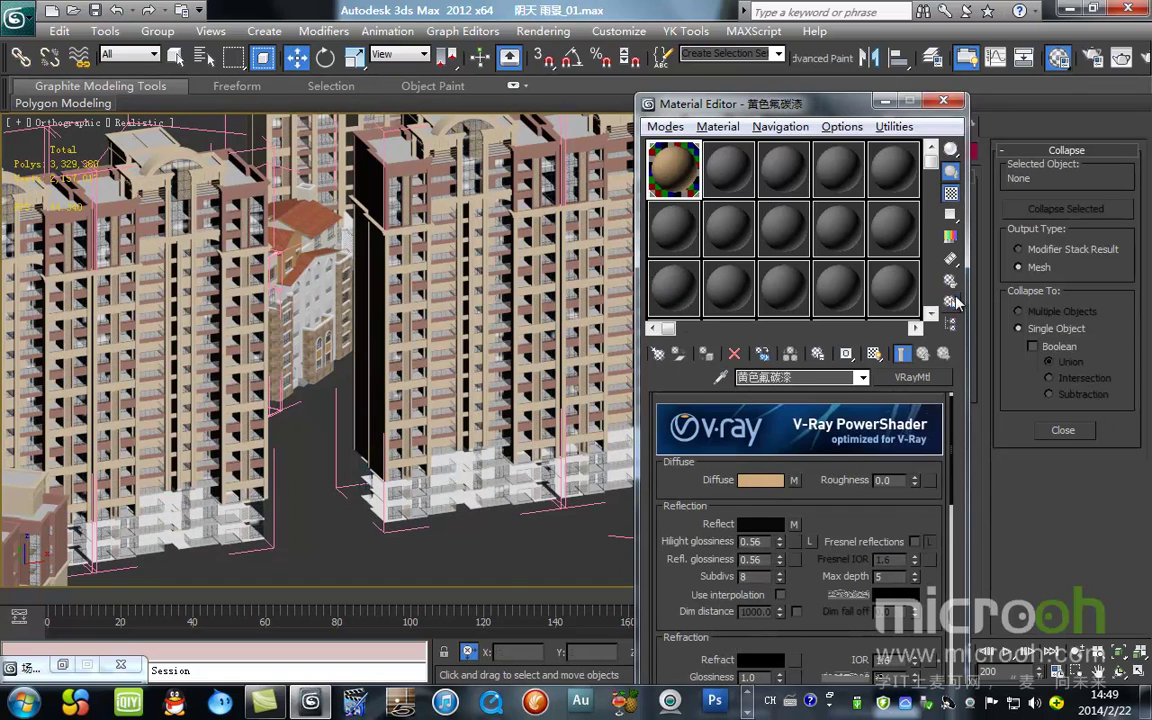
key("h")
key("ctrl+a")
left_click(381, 594)
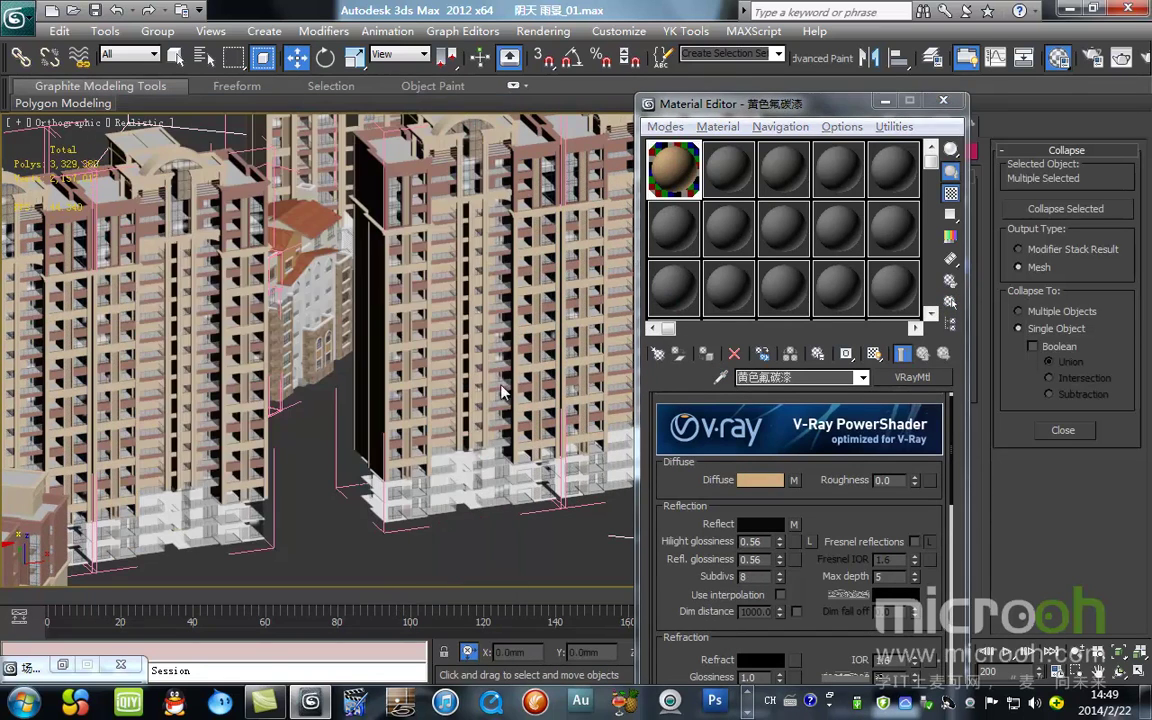
right_click(505, 360)
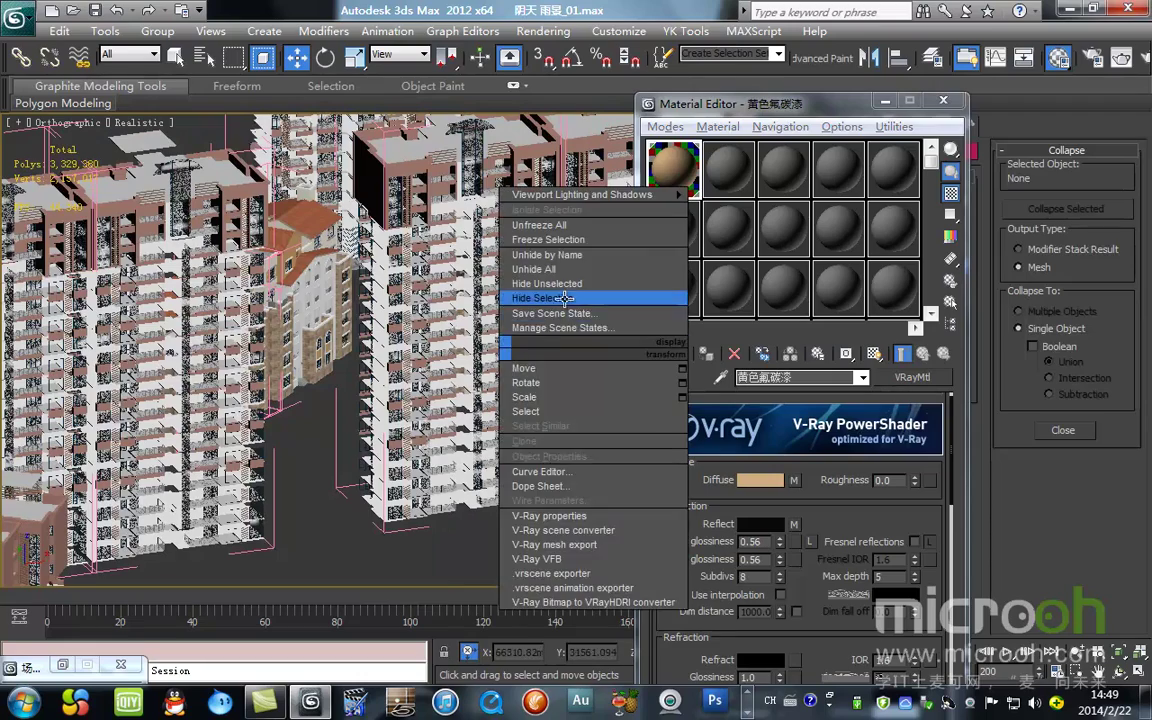
left_click(545, 296)
Step: Sample the tower's white floor slab material 楼板 into the first Material Editor slot
left_click(720, 378)
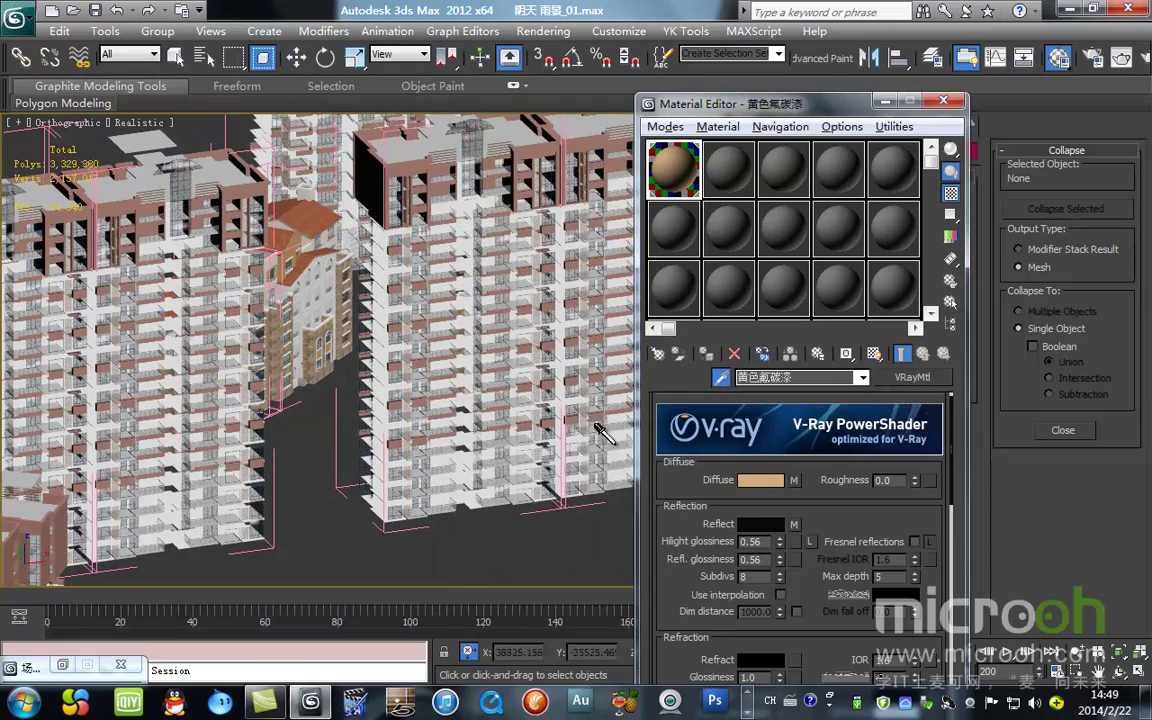
scroll(389, 553, "up", 6)
left_click(316, 364)
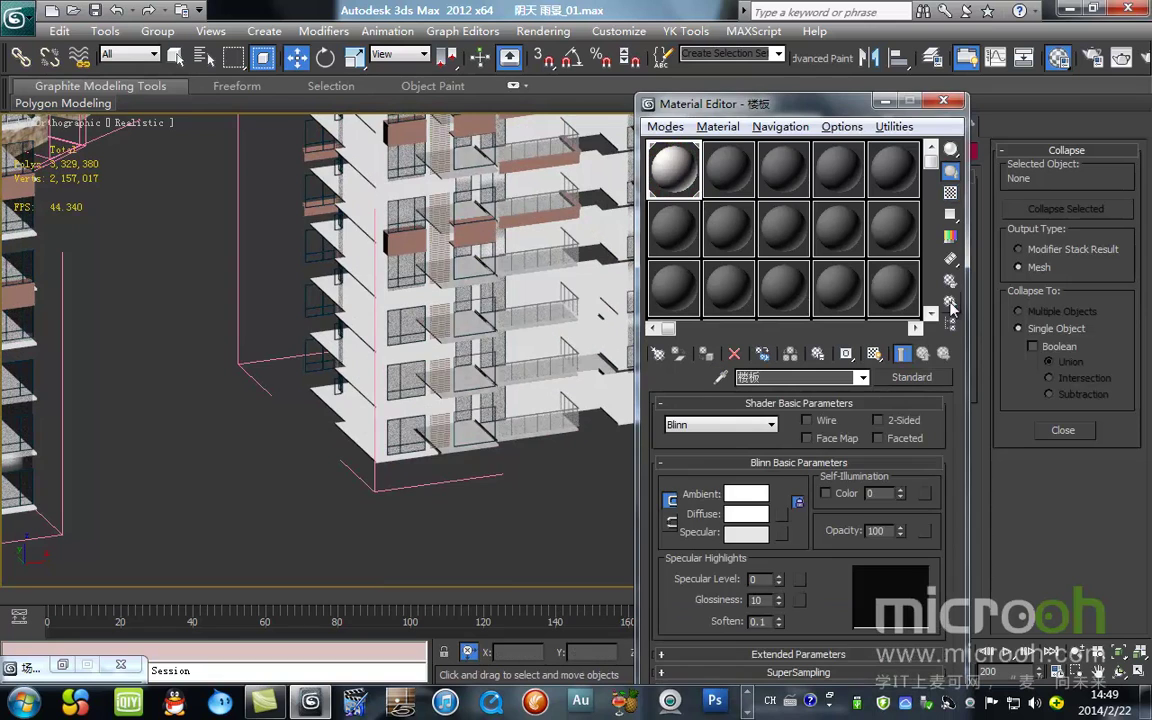
Step: Select all objects that use the floor slab material 楼板, collapse them into a single mesh and hide it
left_click(951, 302)
left_click(390, 600)
left_click(386, 596)
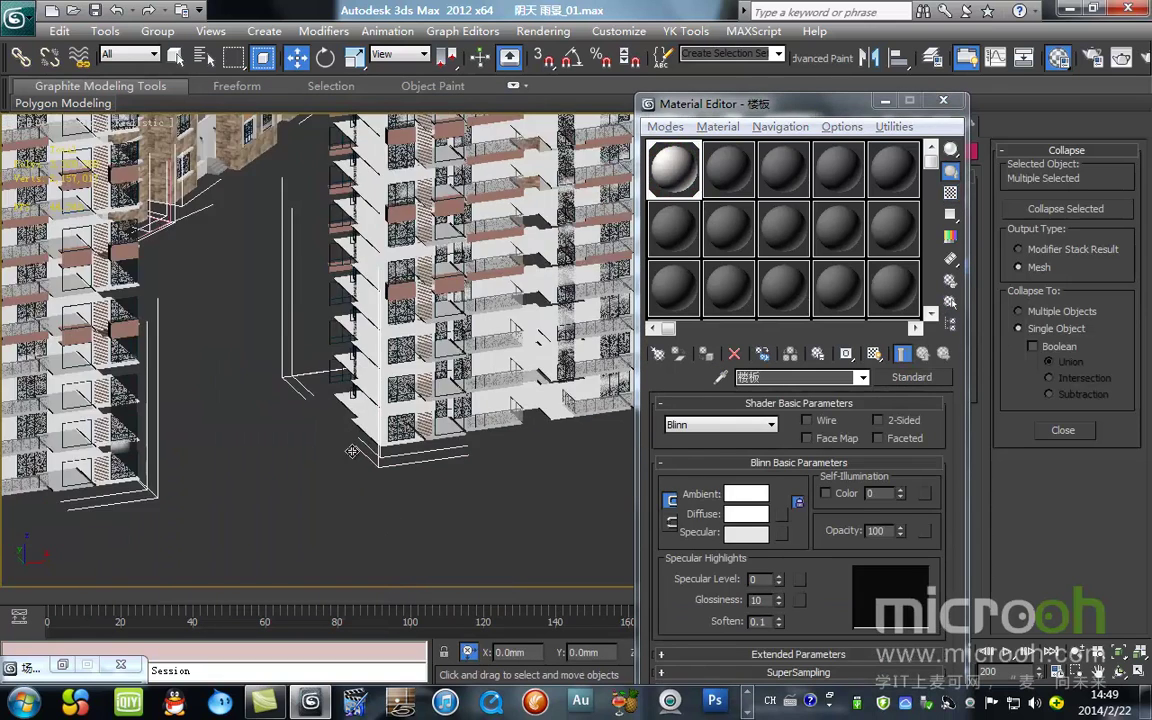
scroll(319, 422, "down", 8)
left_click(1075, 218)
scroll(420, 310, "up", 4)
right_click(518, 366)
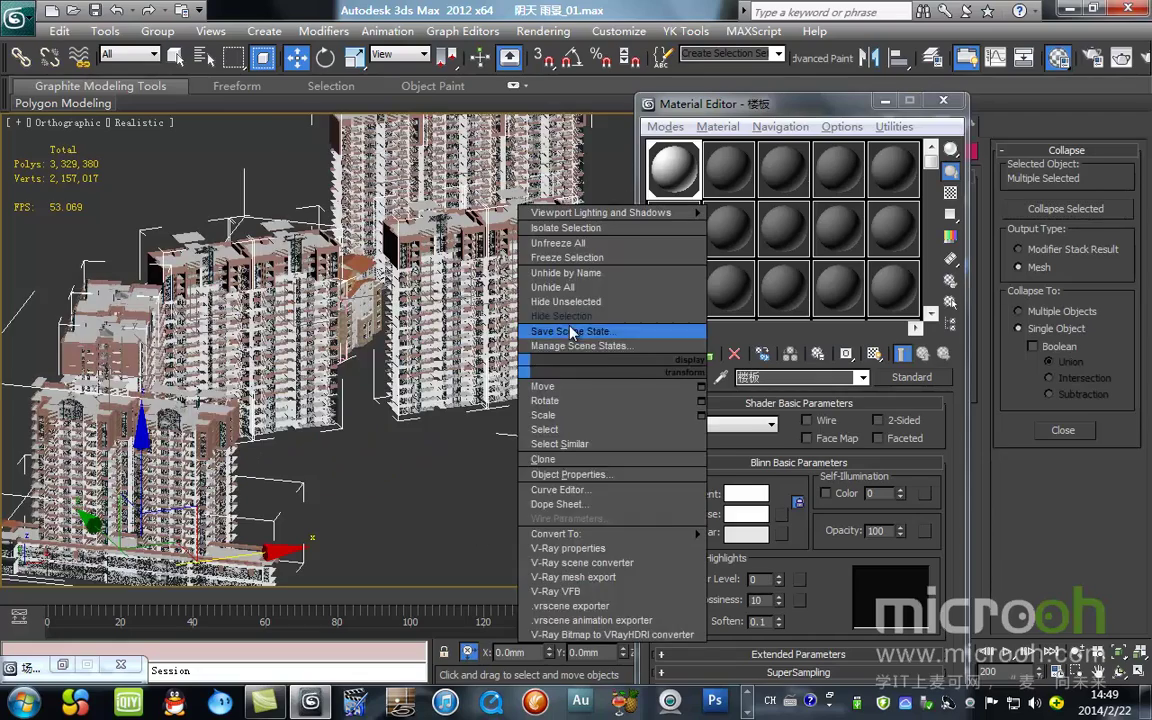
left_click(566, 316)
Step: Sample the brown upper wall material 深咖色氟碳漆 from the tower into the first Material Editor slot
left_click(720, 377)
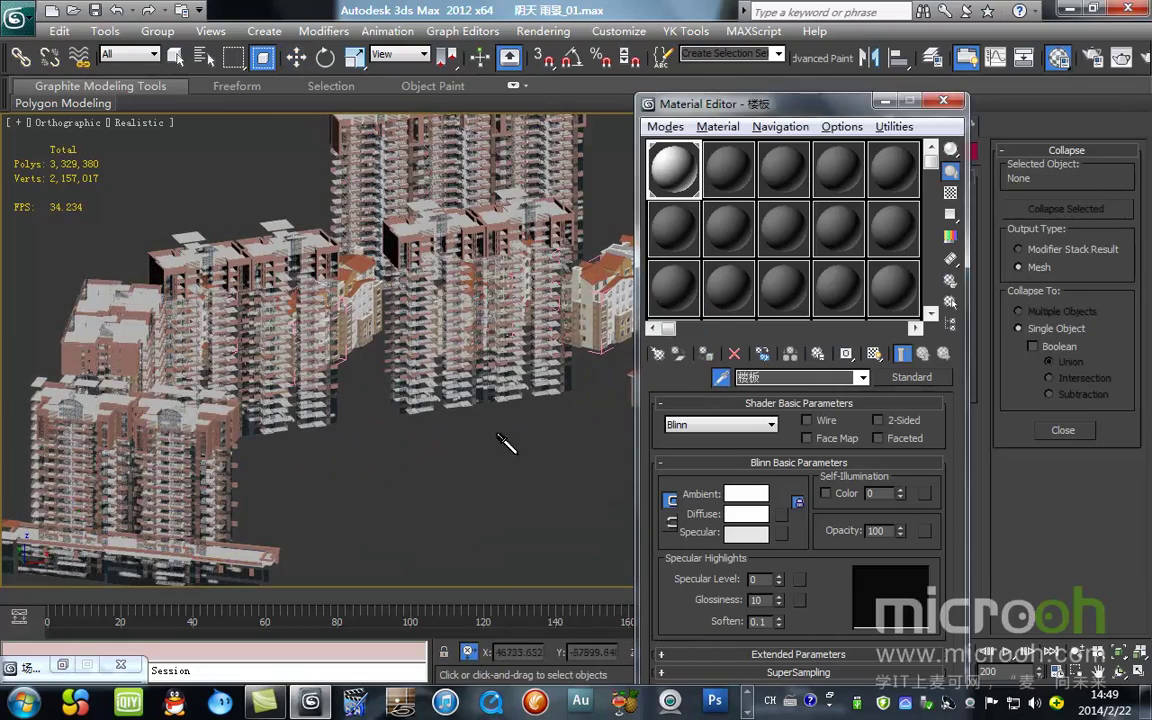
middle_click_drag(507, 442, 170, 406)
scroll(478, 404, "up", 3)
middle_click_drag(488, 232, 291, 462)
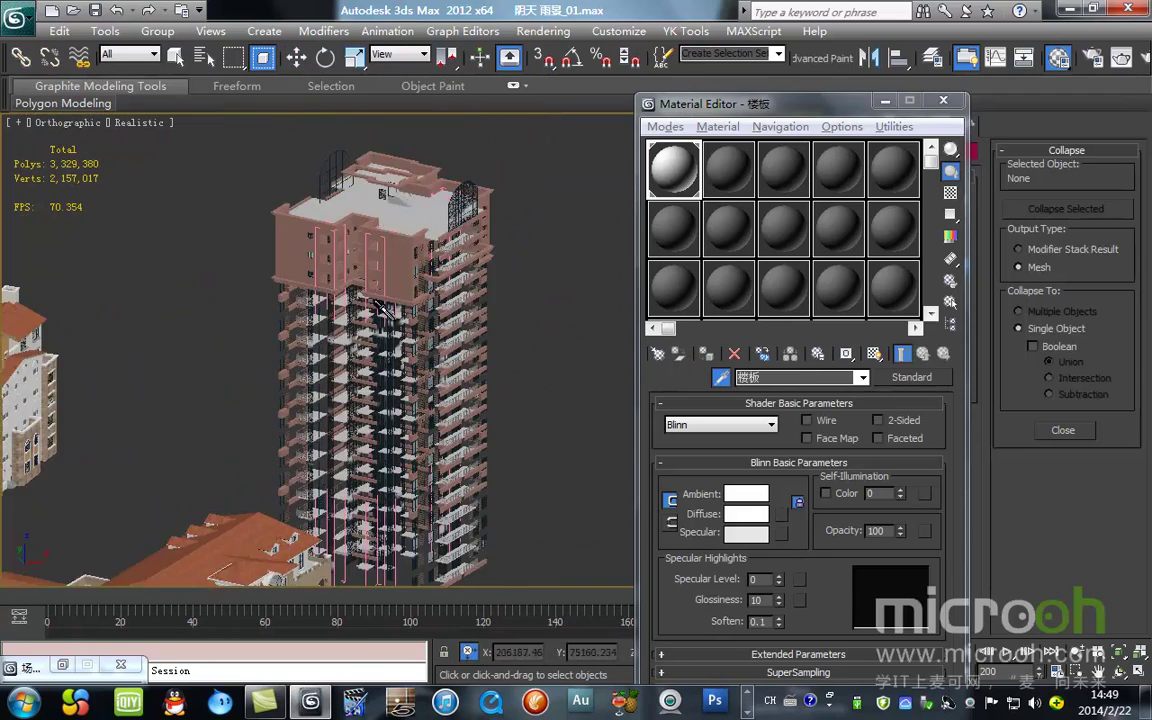
scroll(385, 255, "up", 2)
left_click(346, 185)
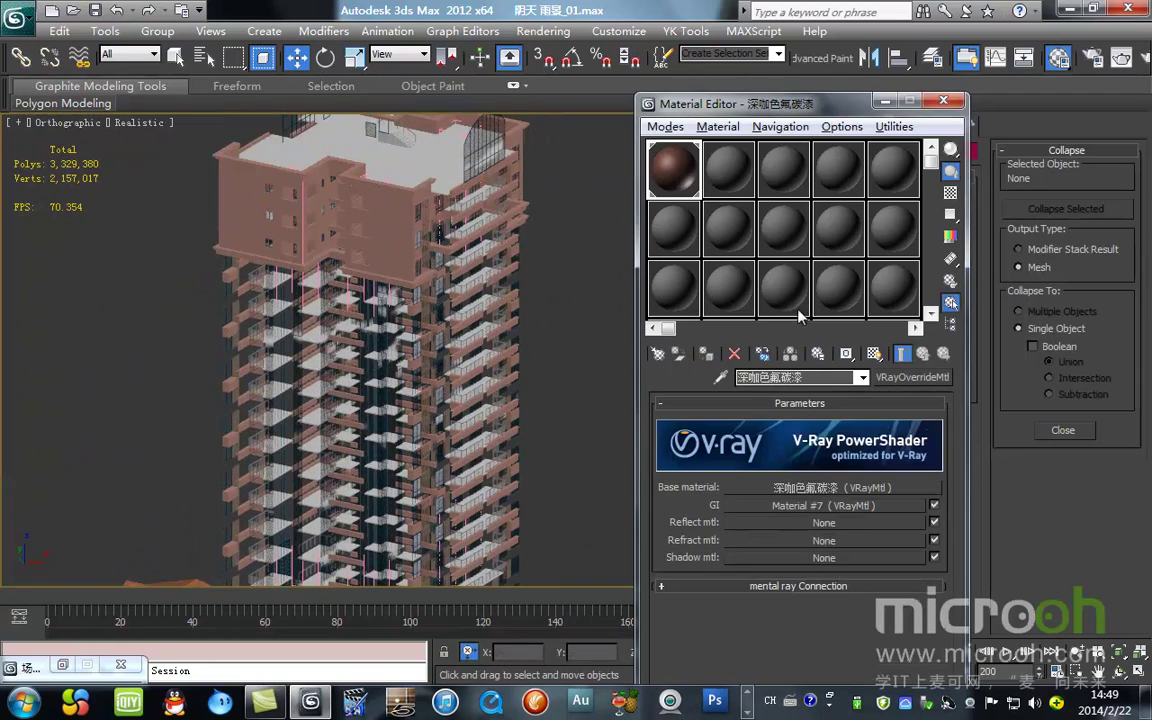
Step: Select all objects that use 深咖色氟碳漆, collapse them into a single mesh and hide it
left_click(369, 590)
scroll(519, 450, "down", 6)
middle_click_drag(476, 445, 282, 404)
scroll(407, 396, "up", 3)
left_click(1030, 208)
scroll(282, 404, "up", 2)
right_click(464, 334)
left_click(517, 278)
Step: Sample the tower's roof slab material 阳台楼板 into the second Material Editor slot of the first row
left_click(722, 175)
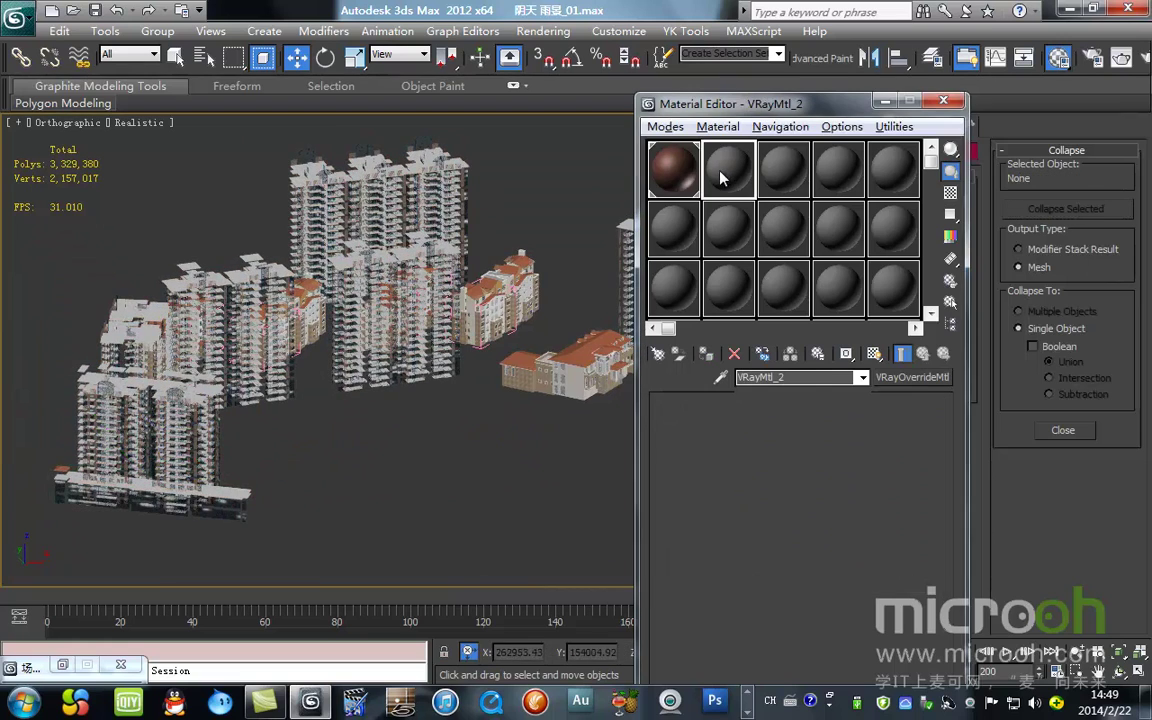
left_click(720, 377)
middle_click_drag(540, 352, 260, 368)
scroll(386, 271, "up", 4)
middle_click_drag(386, 271, 516, 418)
scroll(516, 418, "up", 2)
left_click(492, 298)
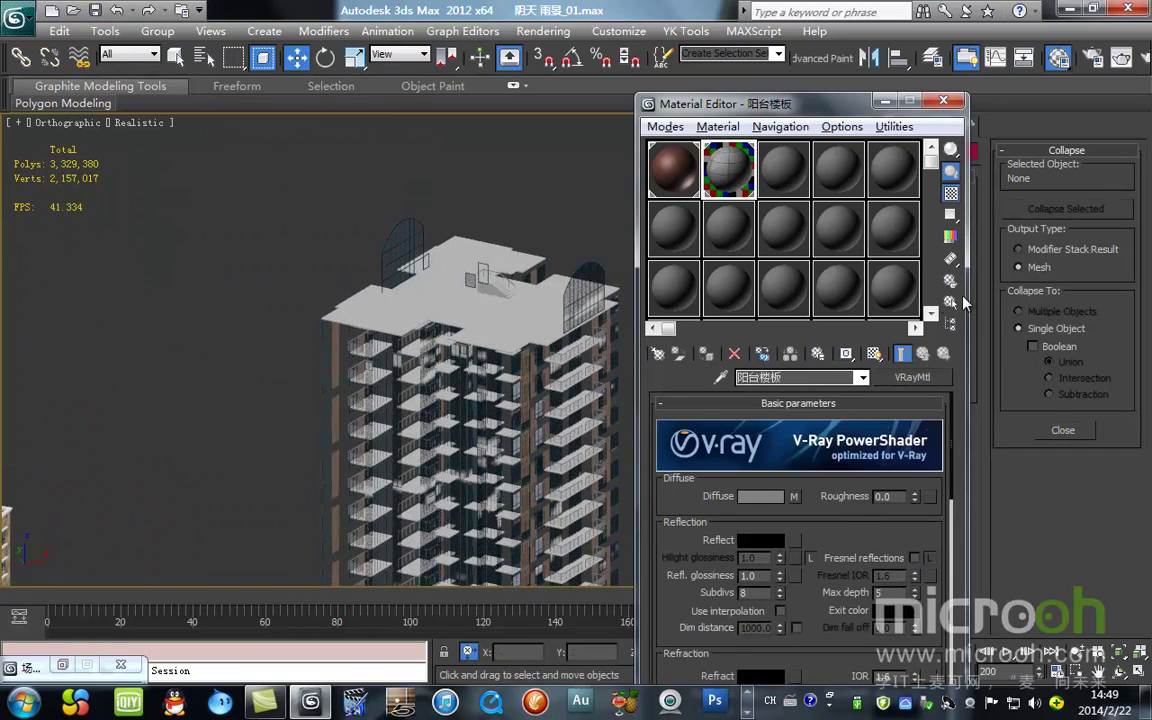
Step: Select all objects that use 阳台楼板, collapse them into a single mesh and hide it
left_click(949, 303)
left_click(384, 594)
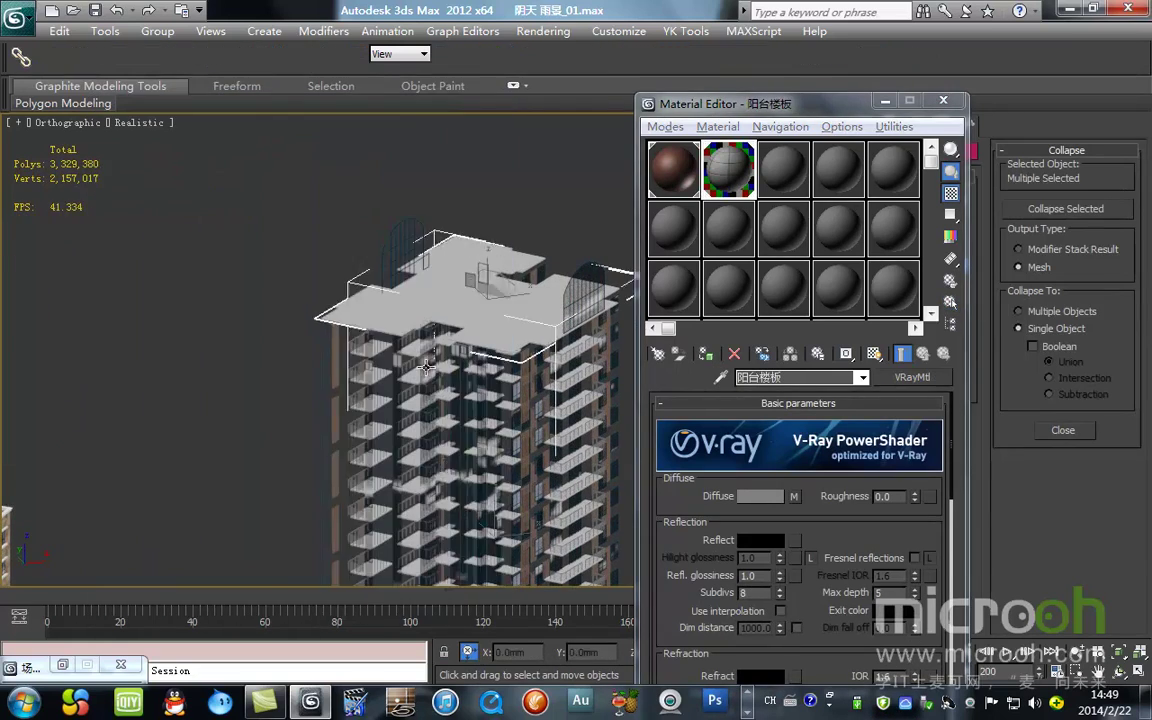
scroll(441, 402, "down", 5)
left_click(432, 420)
left_click_drag(491, 393, 655, 371)
right_click(655, 371)
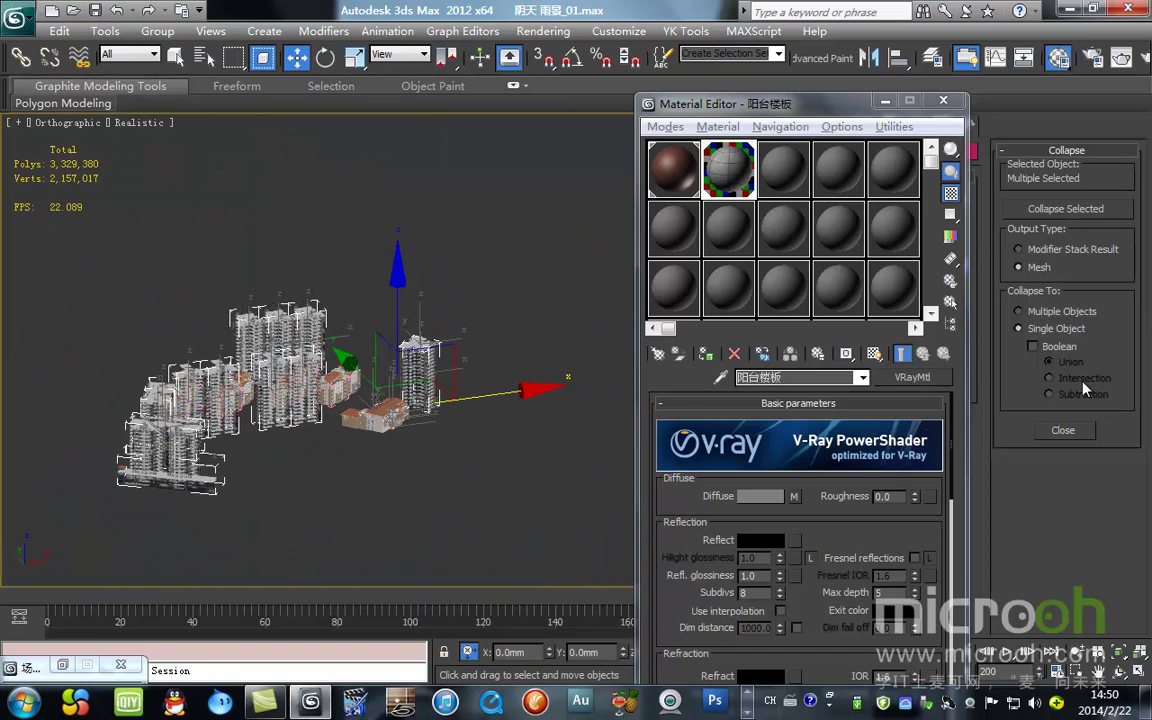
left_click(1066, 208)
right_click(486, 312)
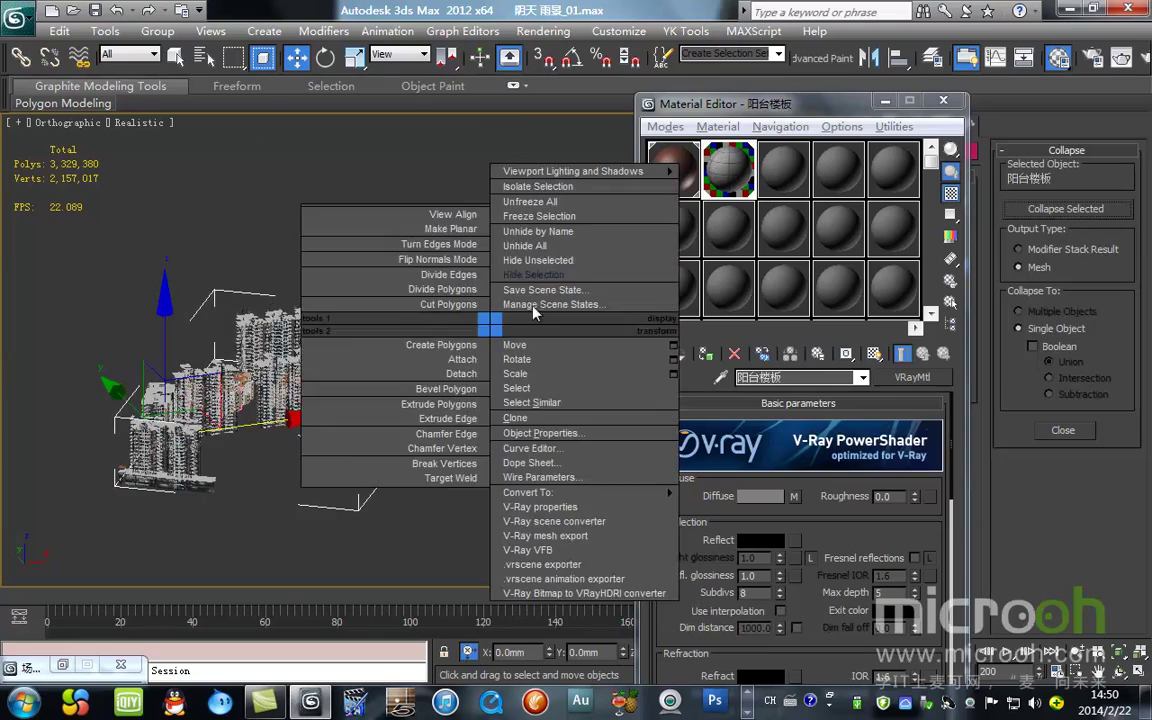
left_click(549, 286)
Step: Sample the tower's window glass material 玻璃 into the first Material Editor slot of the second row
scroll(262, 384, "up", 5)
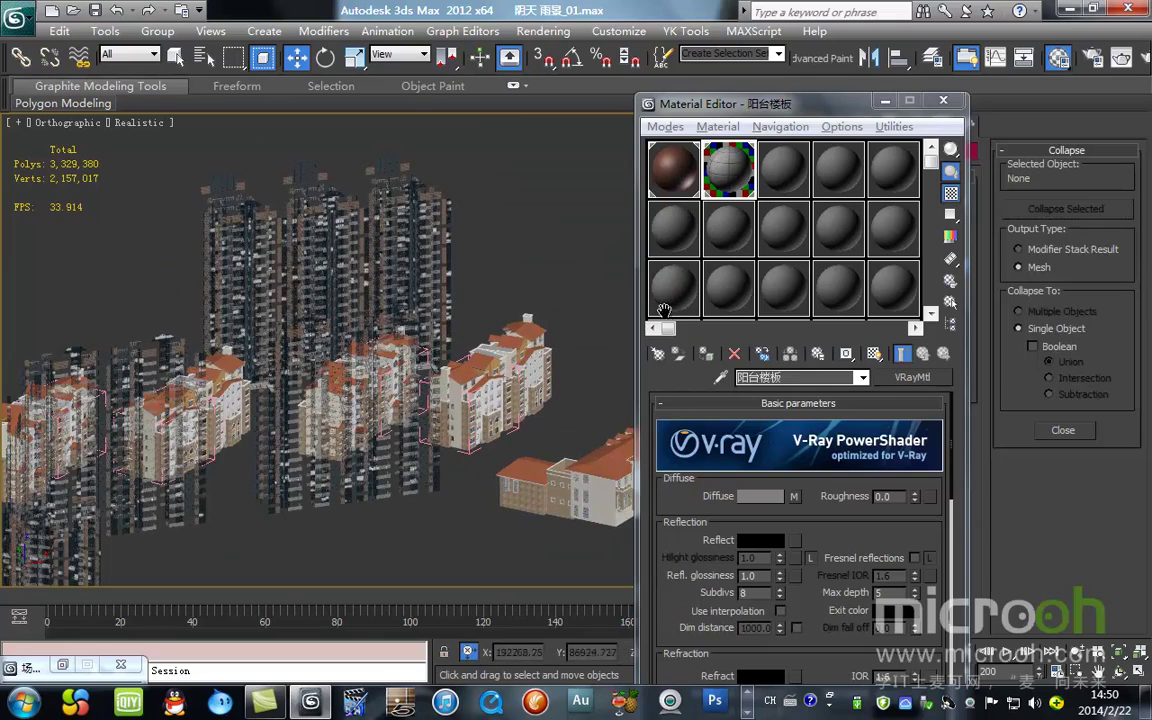
left_click(673, 228)
scroll(445, 445, "up", 10)
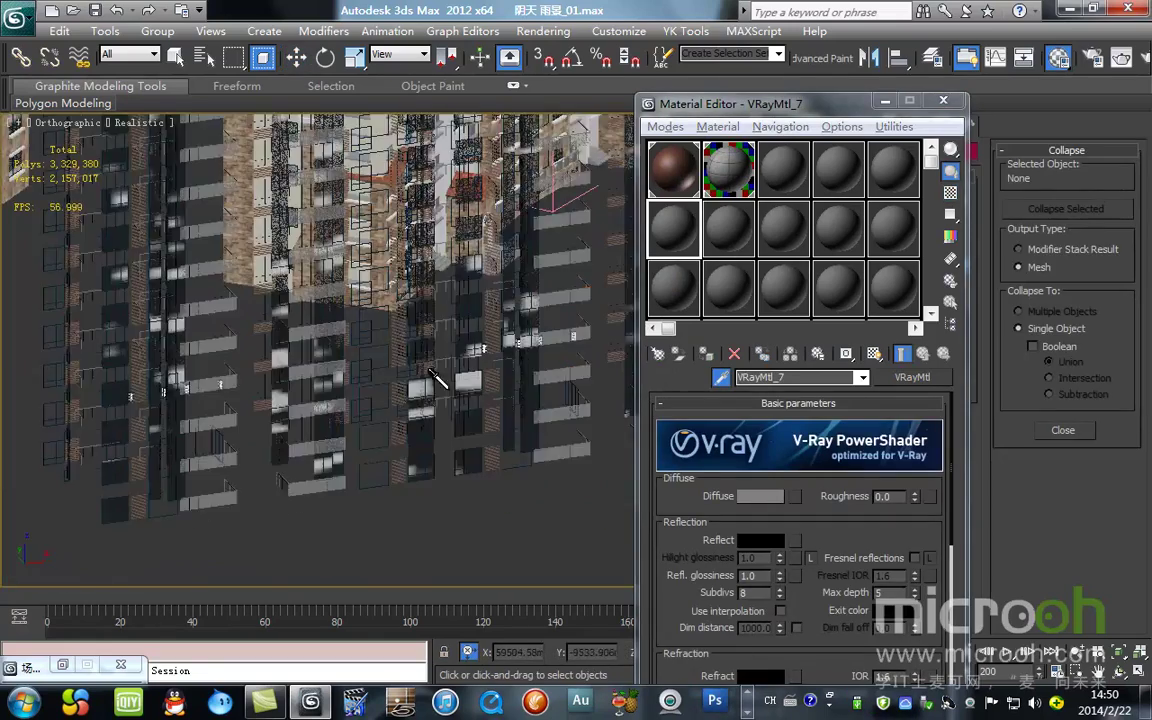
scroll(440, 443, "up", 5)
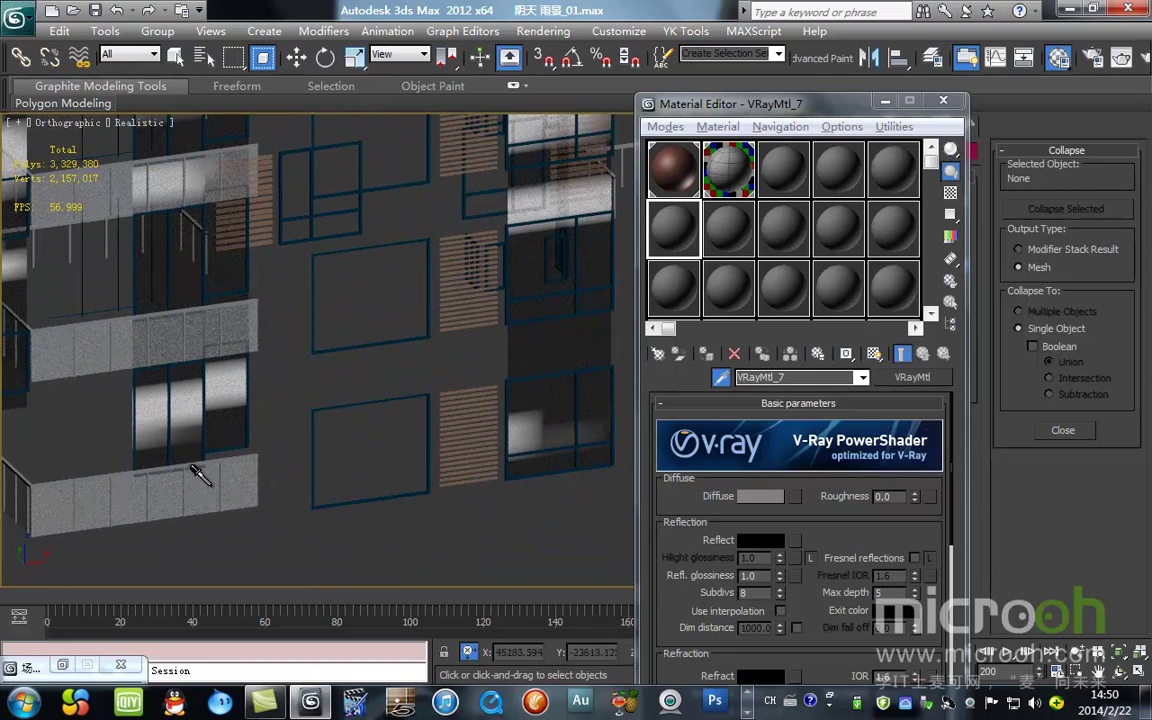
left_click(541, 377)
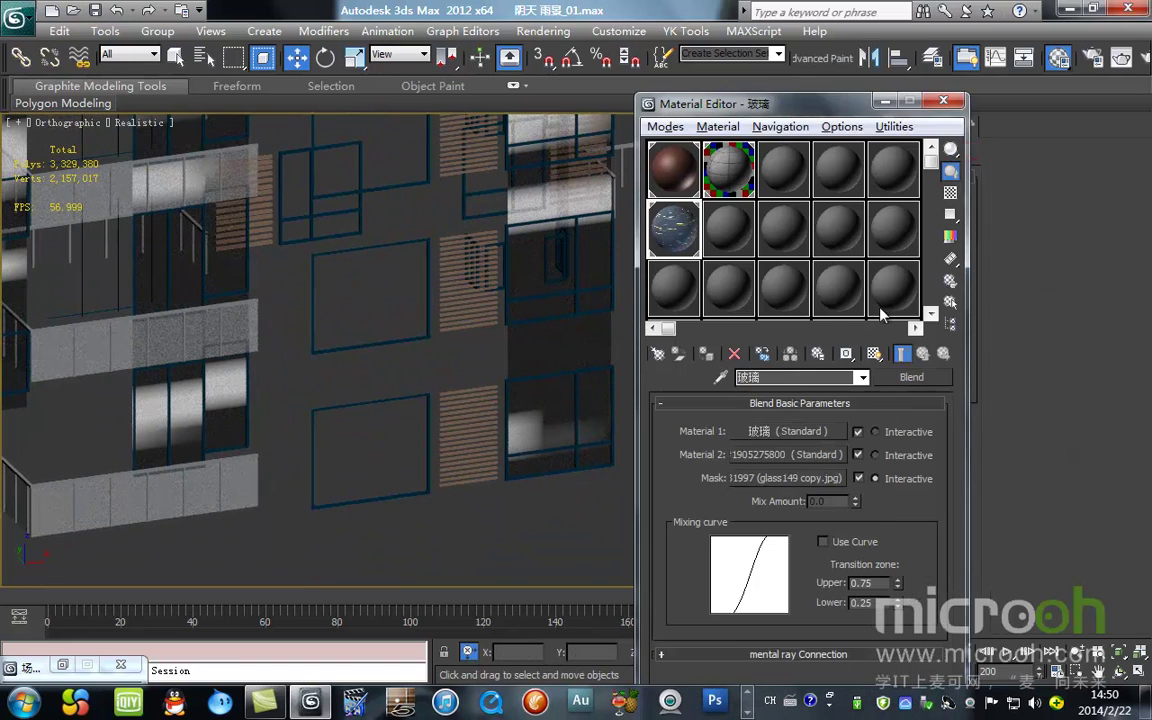
Step: Select all objects that use the glass material 玻璃 and hide them
left_click(948, 304)
left_click(385, 594)
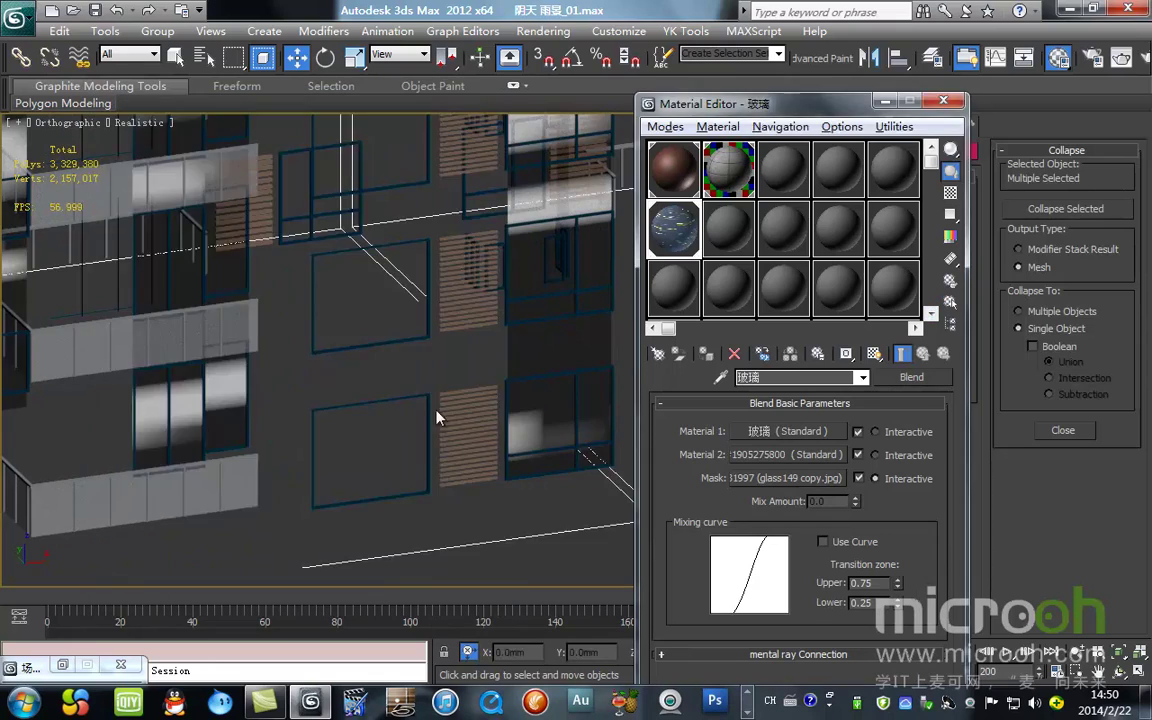
scroll(330, 430, "down", 10)
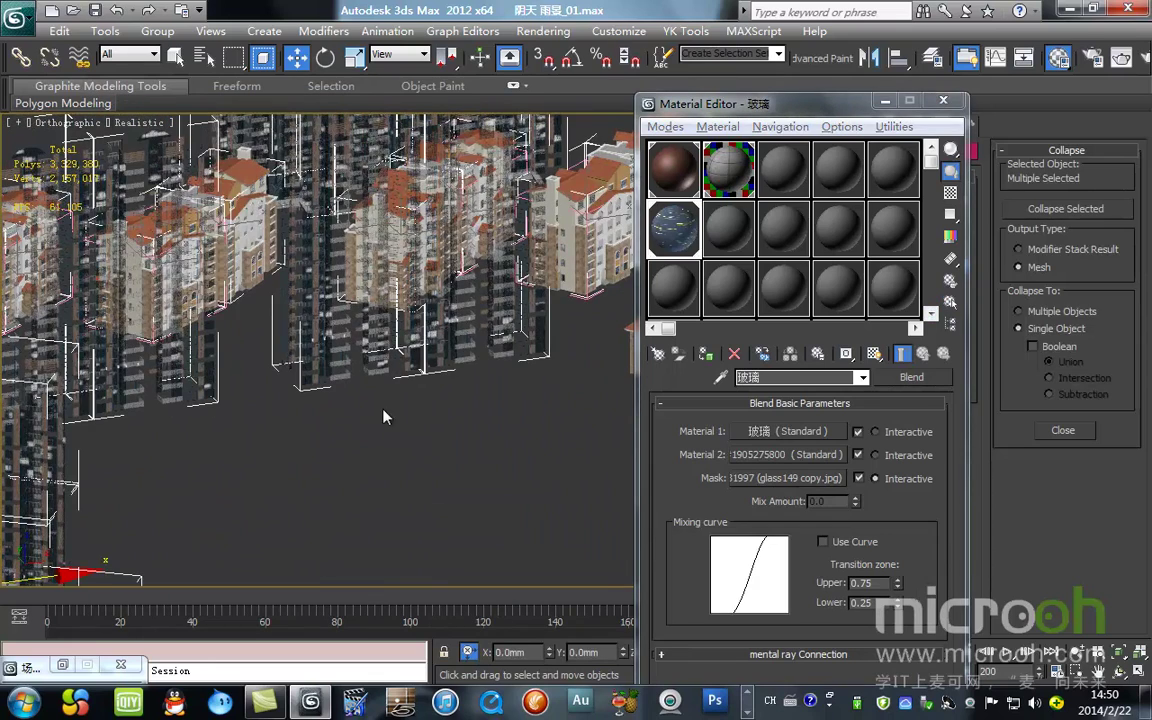
scroll(400, 360, "down", 3)
right_click(415, 300)
left_click(470, 254)
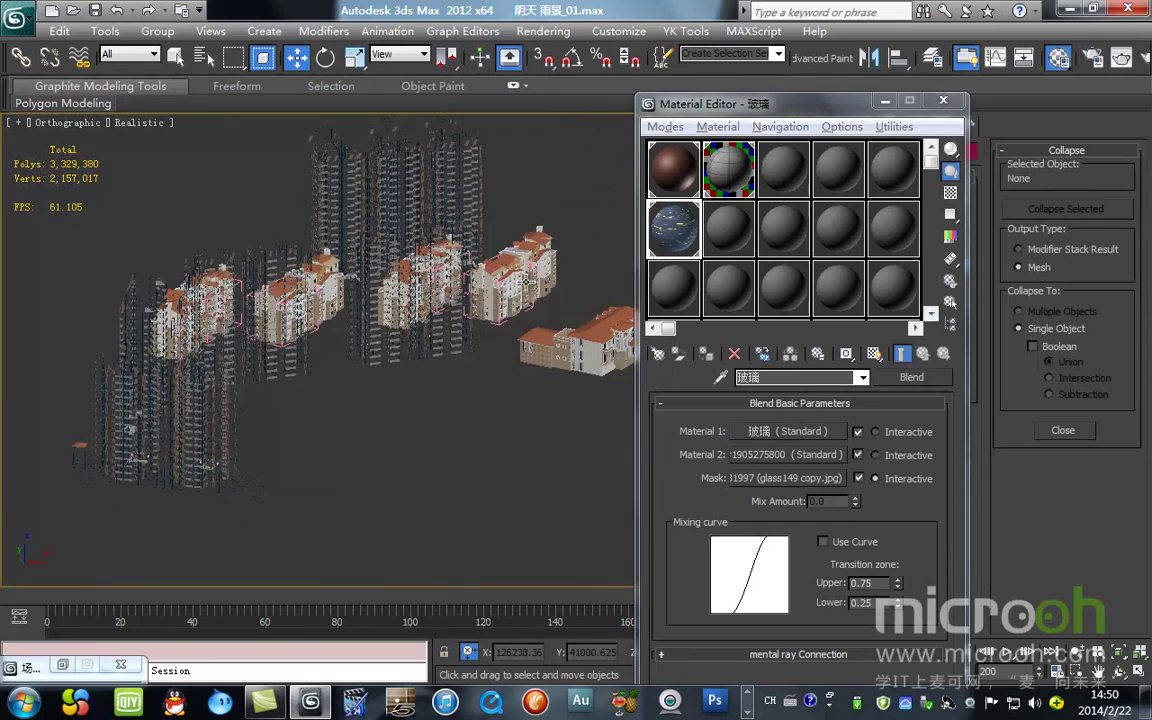
Step: Sample the brown louvre material 百叶 into the second Material Editor slot of the second row
left_click(714, 250)
scroll(418, 350, "up", 10)
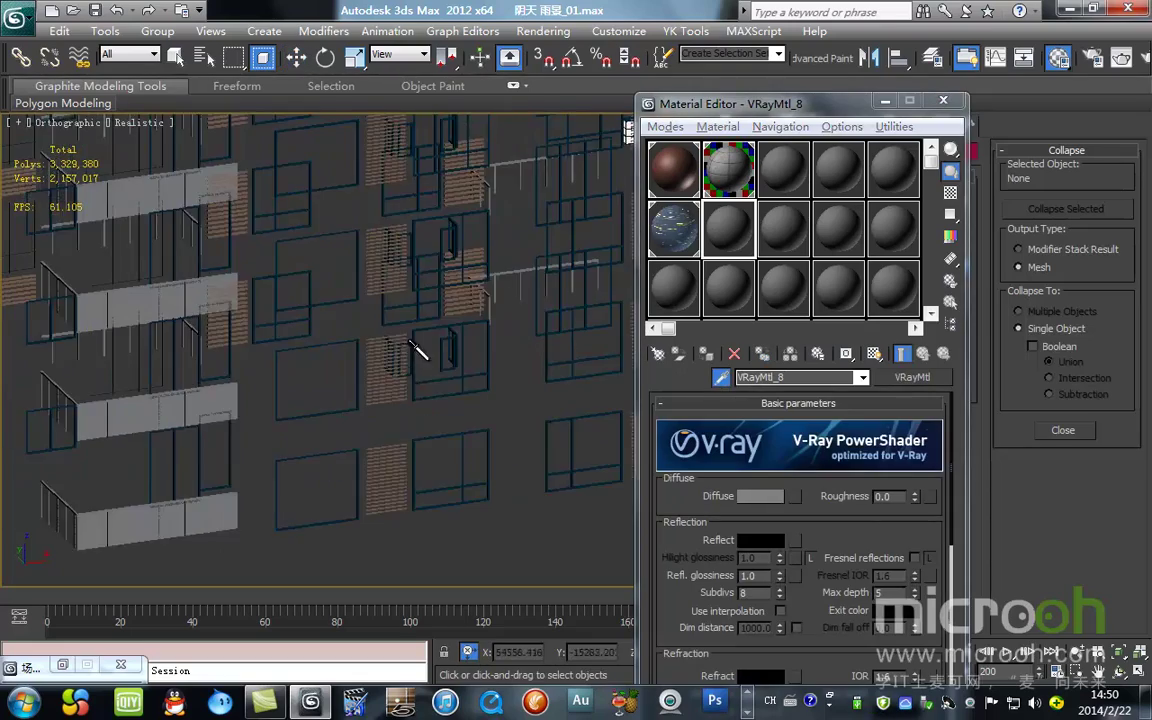
middle_click_drag(267, 312, 352, 380)
scroll(352, 380, "down", 5)
middle_click_drag(394, 190, 516, 200)
scroll(400, 380, "up", 10)
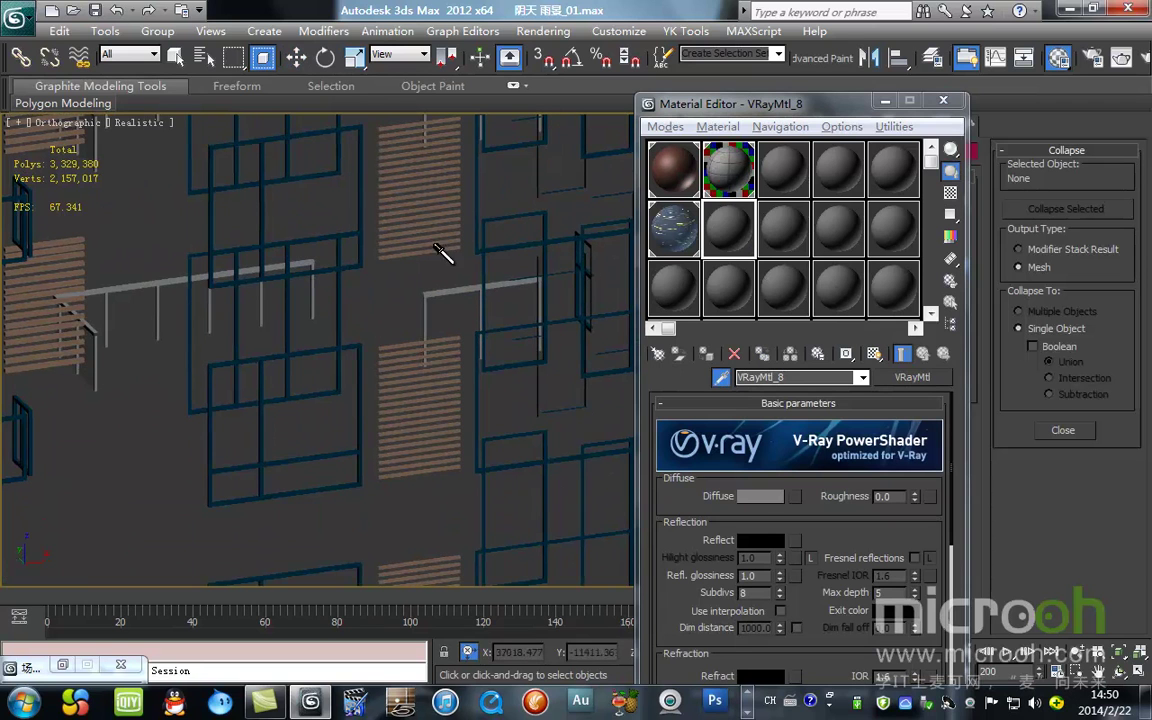
scroll(388, 335, "up", 5)
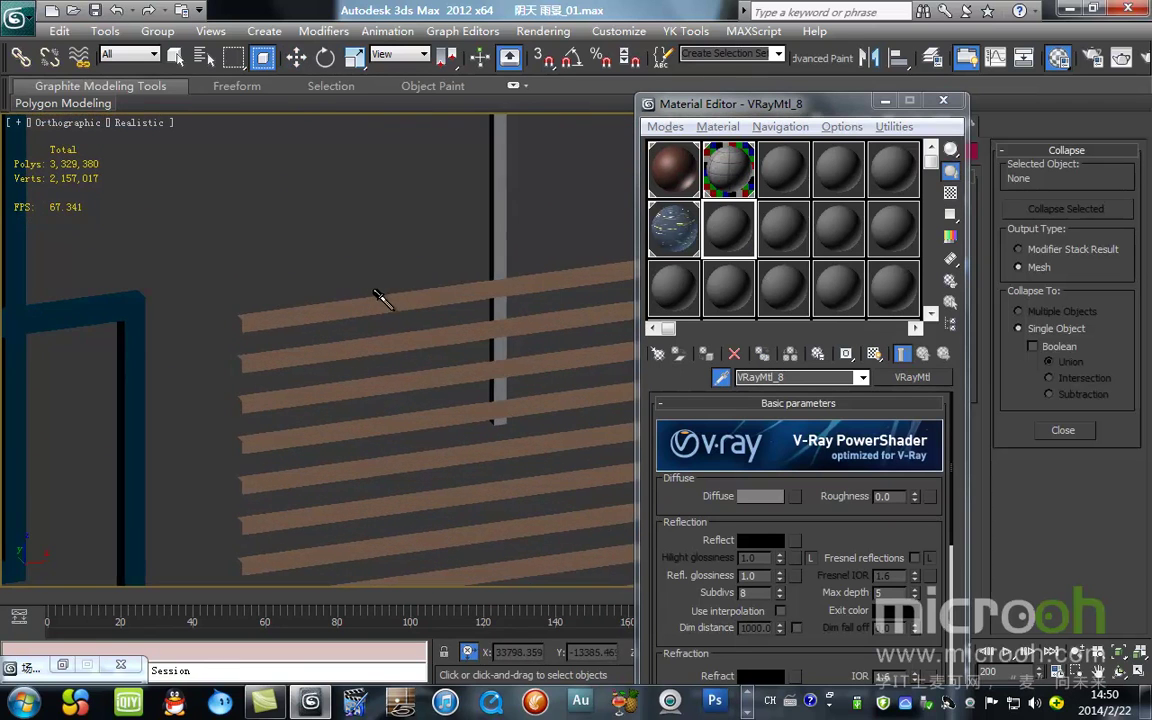
left_click(379, 295)
Step: Select all objects that use the louvre material 百叶, collapse them into a single mesh and hide it
left_click(951, 303)
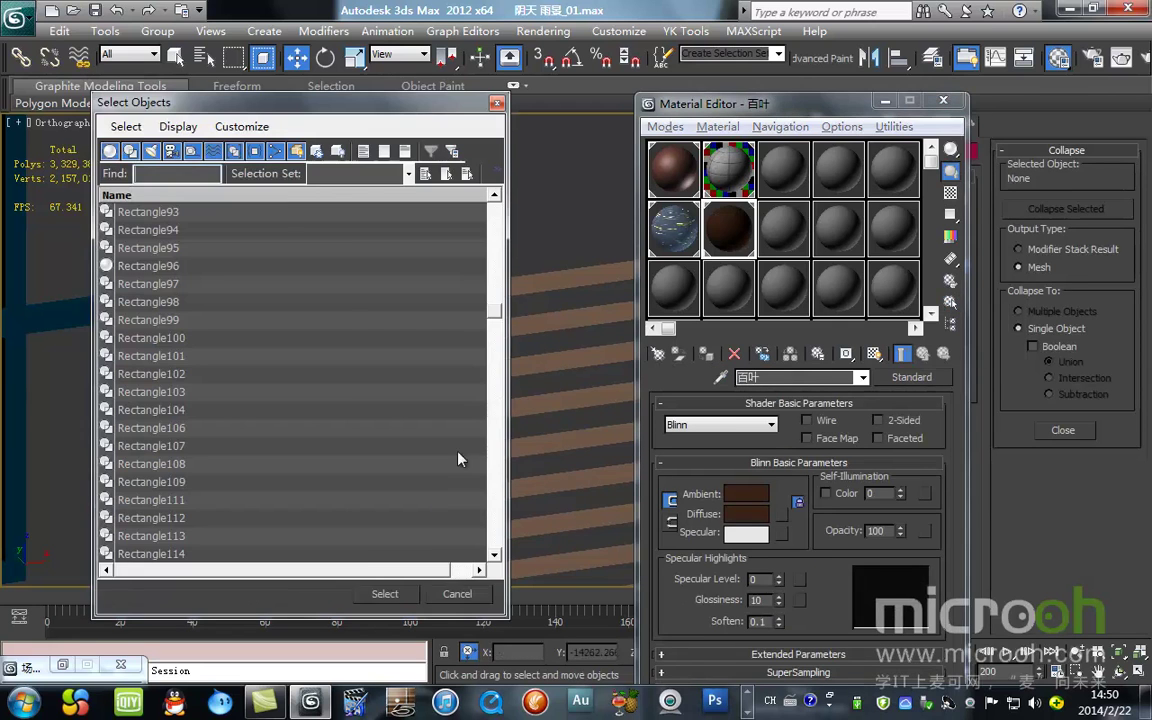
left_click(385, 594)
scroll(362, 385, "down", 10)
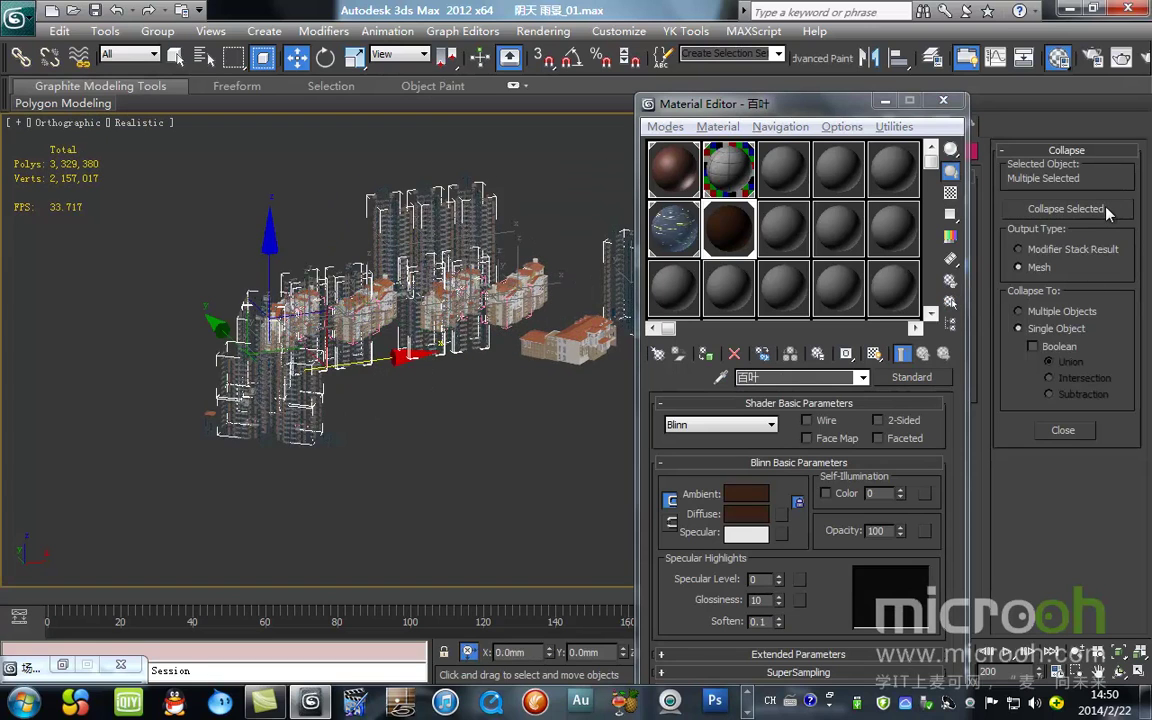
scroll(432, 368, "up", 4)
right_click(469, 330)
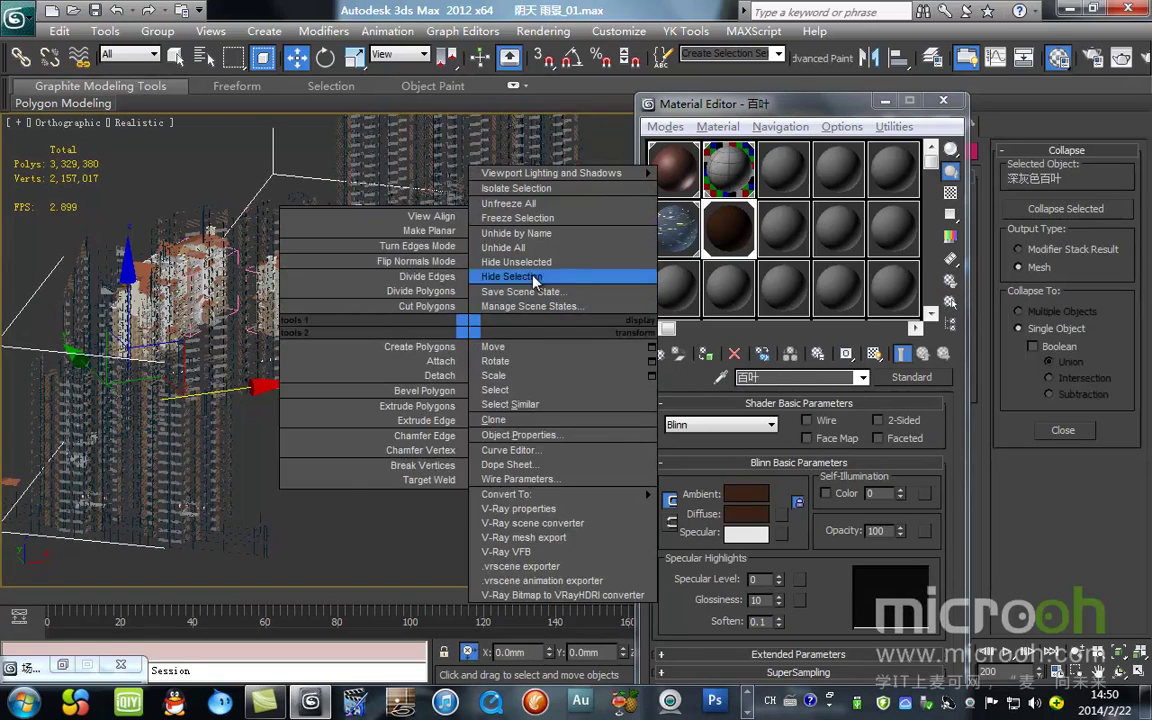
left_click(533, 278)
Step: Sample the balcony railing's glass material 栏杆玻璃 into the current Material Editor slot, replacing 百叶
scroll(565, 323, "up", 5)
left_click(721, 380)
scroll(462, 389, "up", 7)
left_click(437, 343)
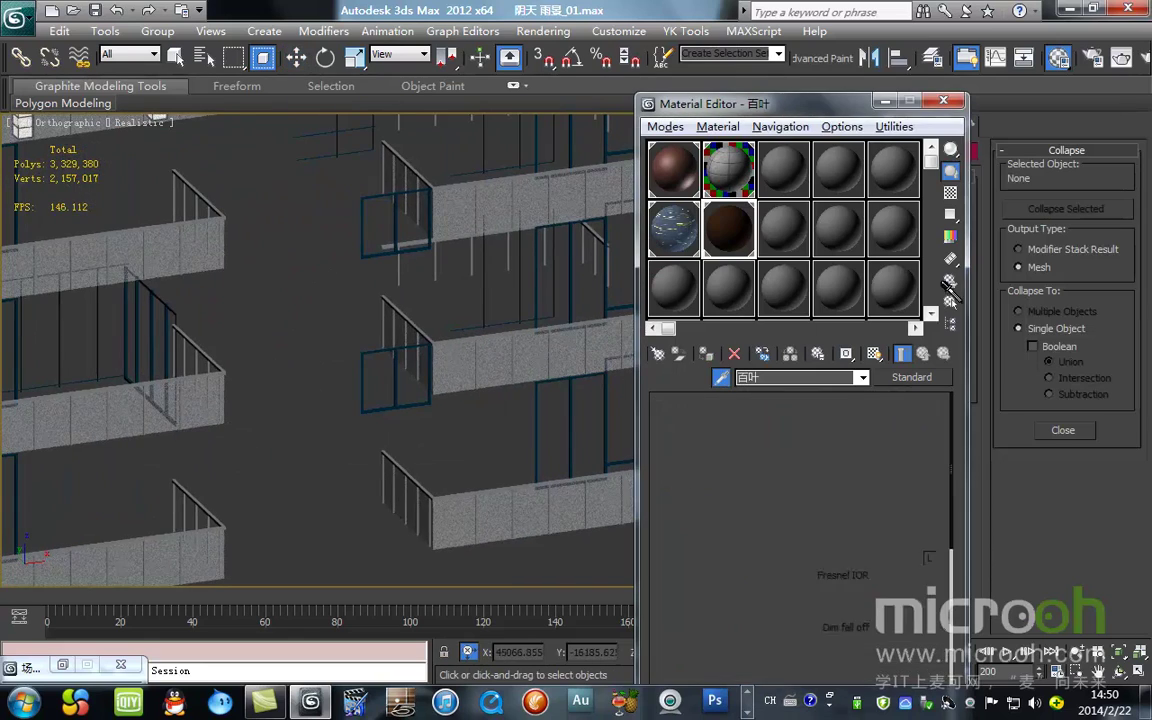
Step: Select all objects that use 栏杆玻璃, collapse them into a single mesh and hide it
left_click(951, 304)
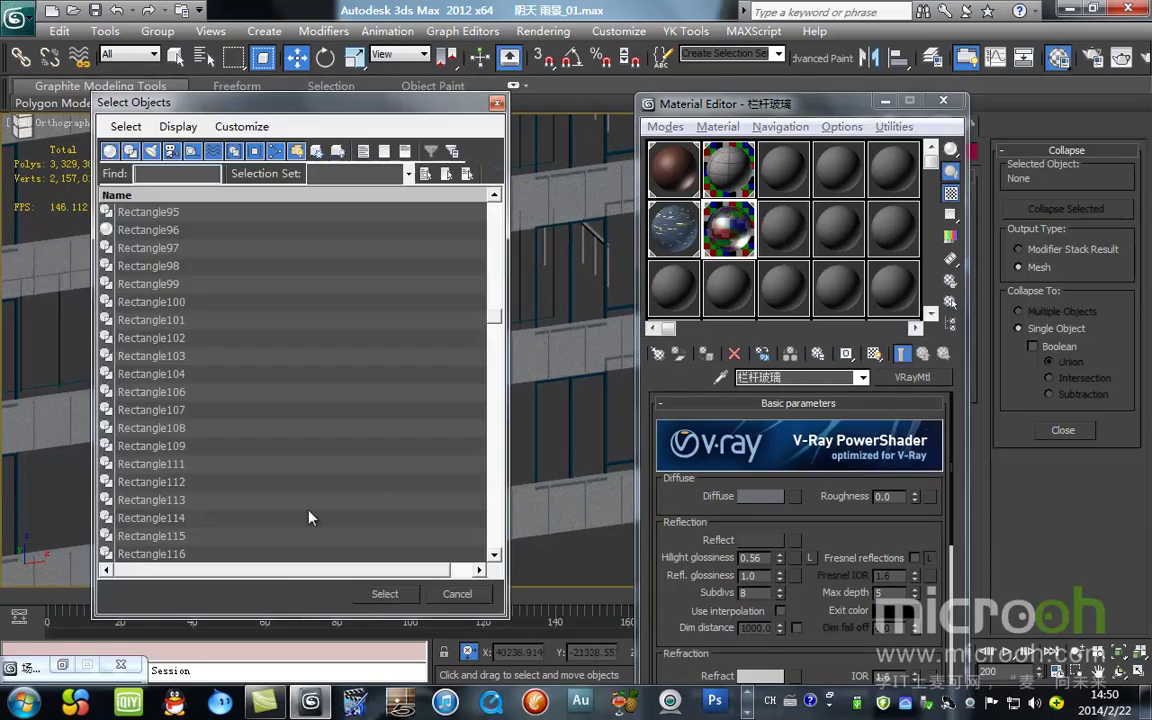
left_click(374, 595)
scroll(407, 368, "down", 7)
left_click(1090, 214)
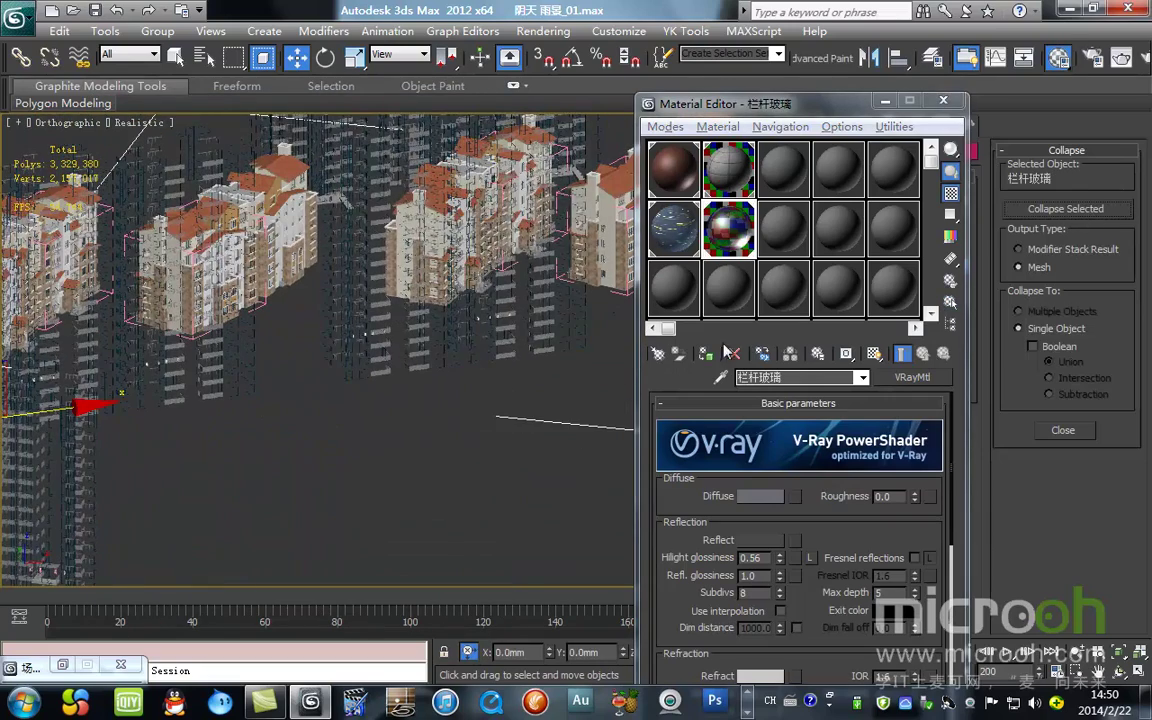
right_click(456, 326)
left_click(500, 280)
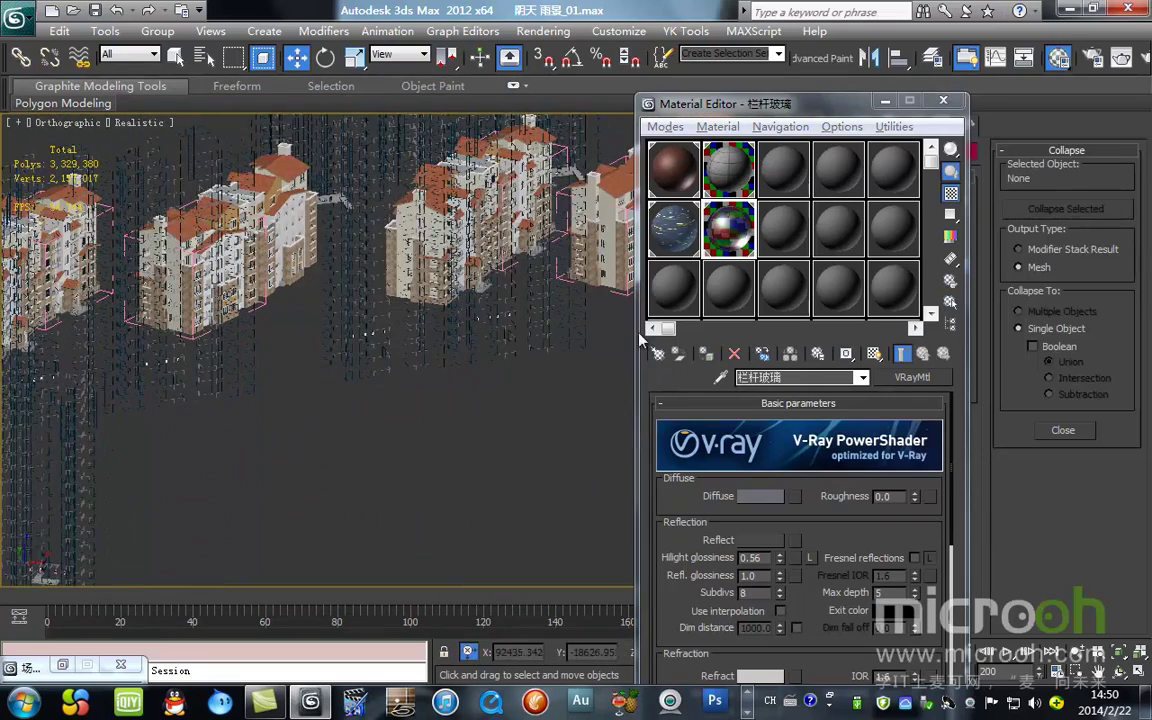
Step: Sample the balcony railing material 栏杆 into the first Material Editor slot of the third row
left_click(674, 288)
scroll(390, 395, "up", 10)
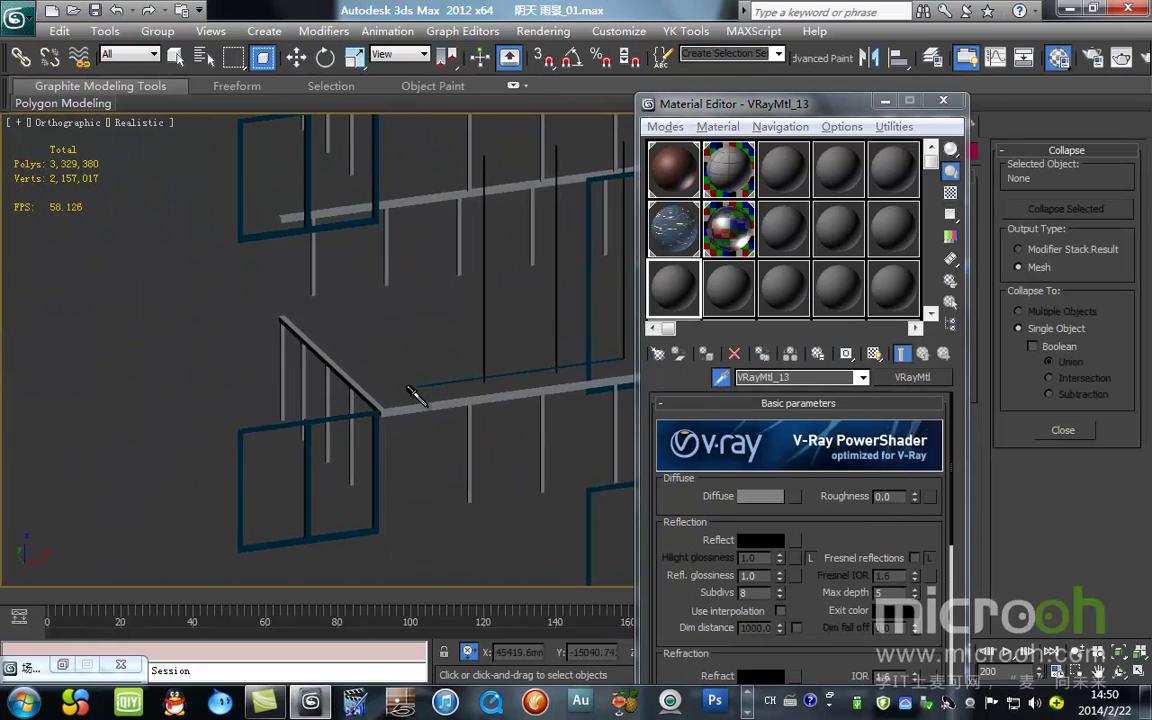
left_click(415, 397)
Step: Select all objects that use the railing material 栏杆, collapse them into a single mesh and hide it
key("h")
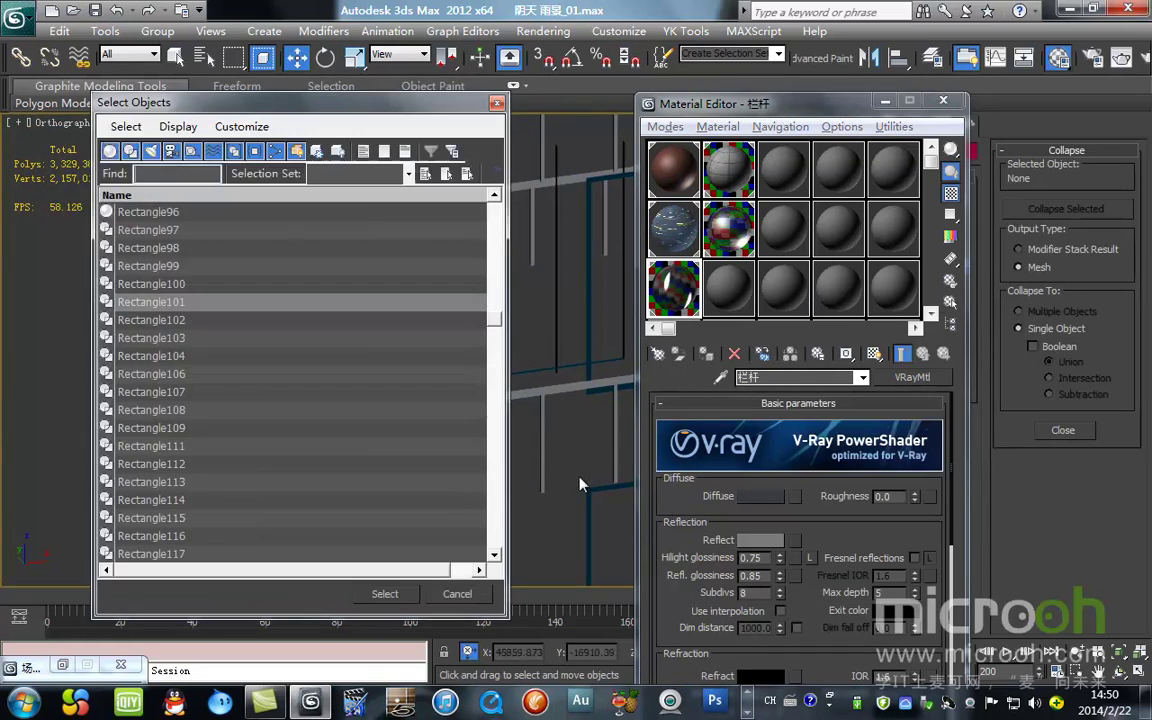
left_click(390, 596)
left_click(1066, 209)
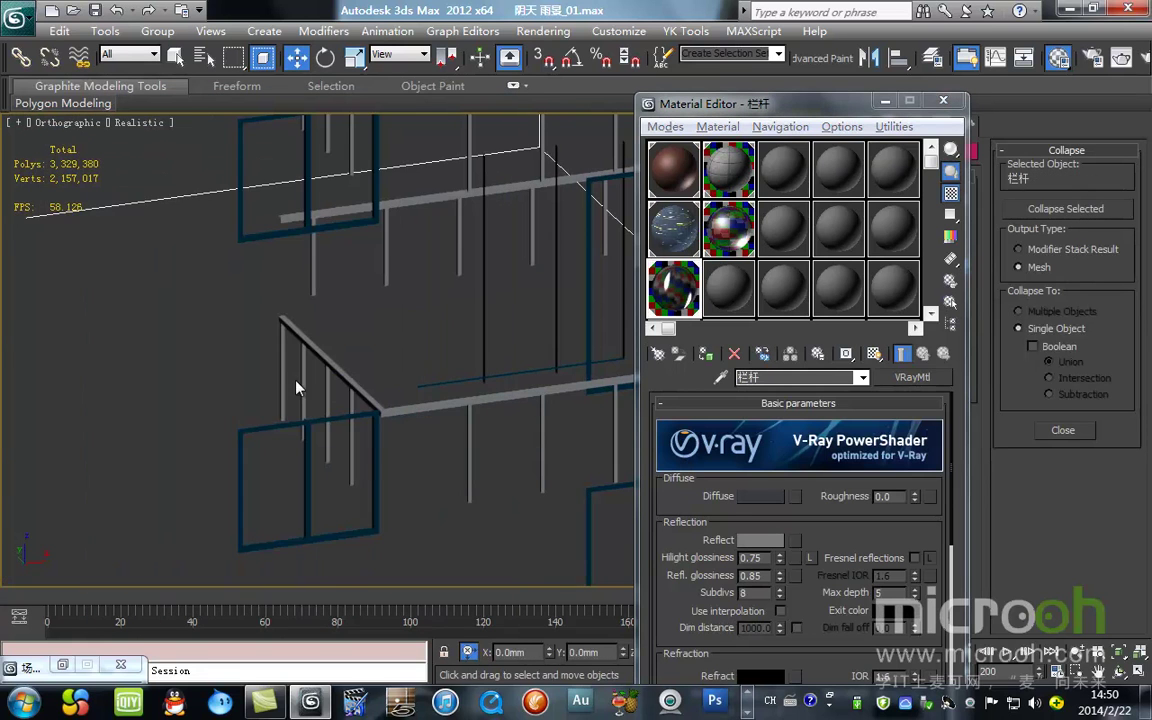
scroll(399, 391, "down", 10)
right_click(474, 326)
left_click(529, 277)
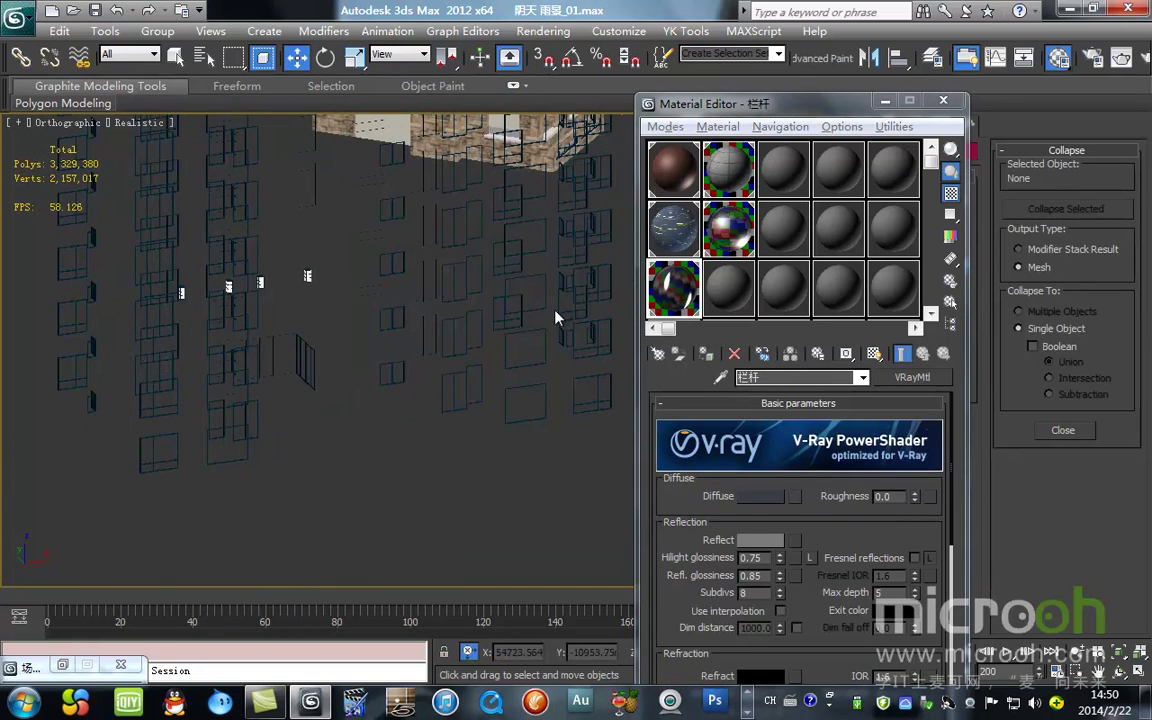
Step: Sample the blue window frame's material 窗框 into the current Material Editor slot, replacing 栏杆
scroll(555, 311, "up", 7)
left_click(720, 378)
scroll(460, 338, "up", 5)
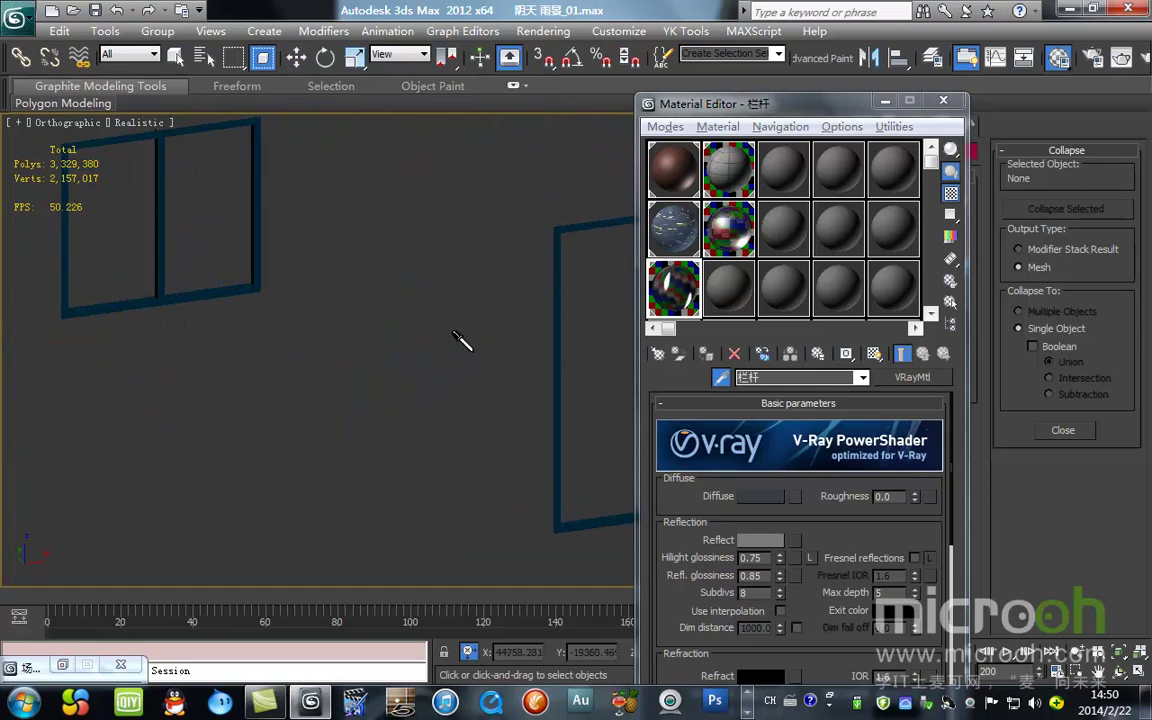
left_click(600, 226)
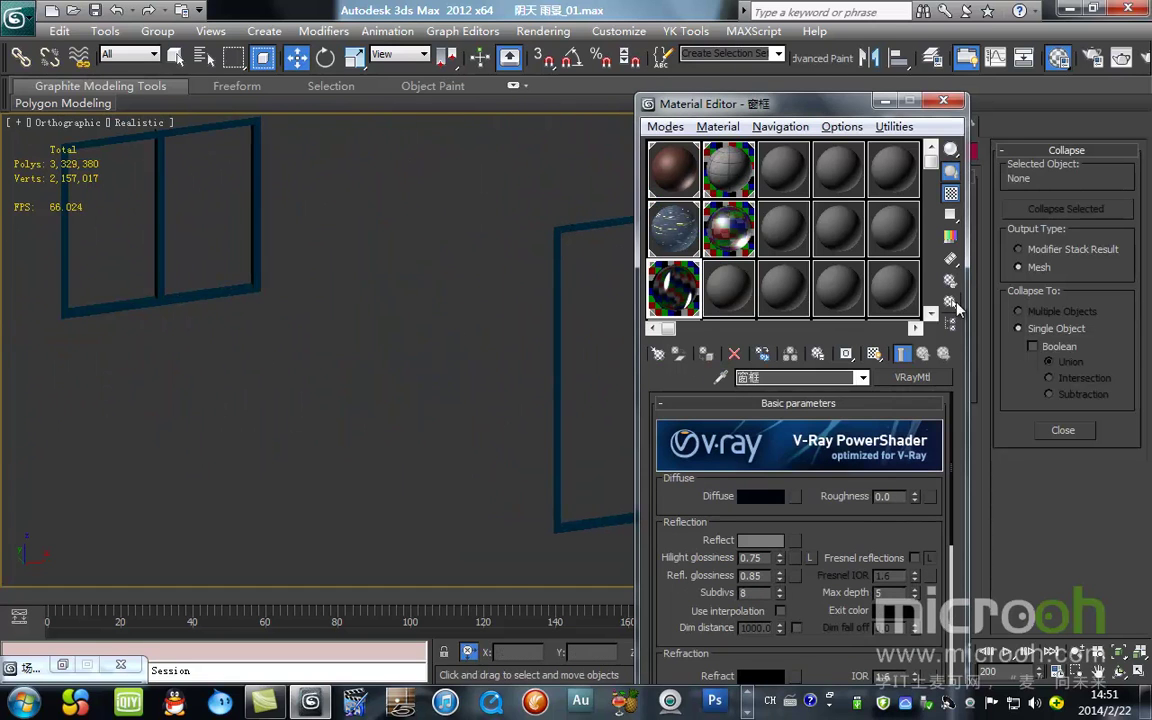
Step: Select all objects that use the window frame material 窗框 and hide them
left_click(951, 303)
left_click(381, 662)
scroll(443, 480, "down", 5)
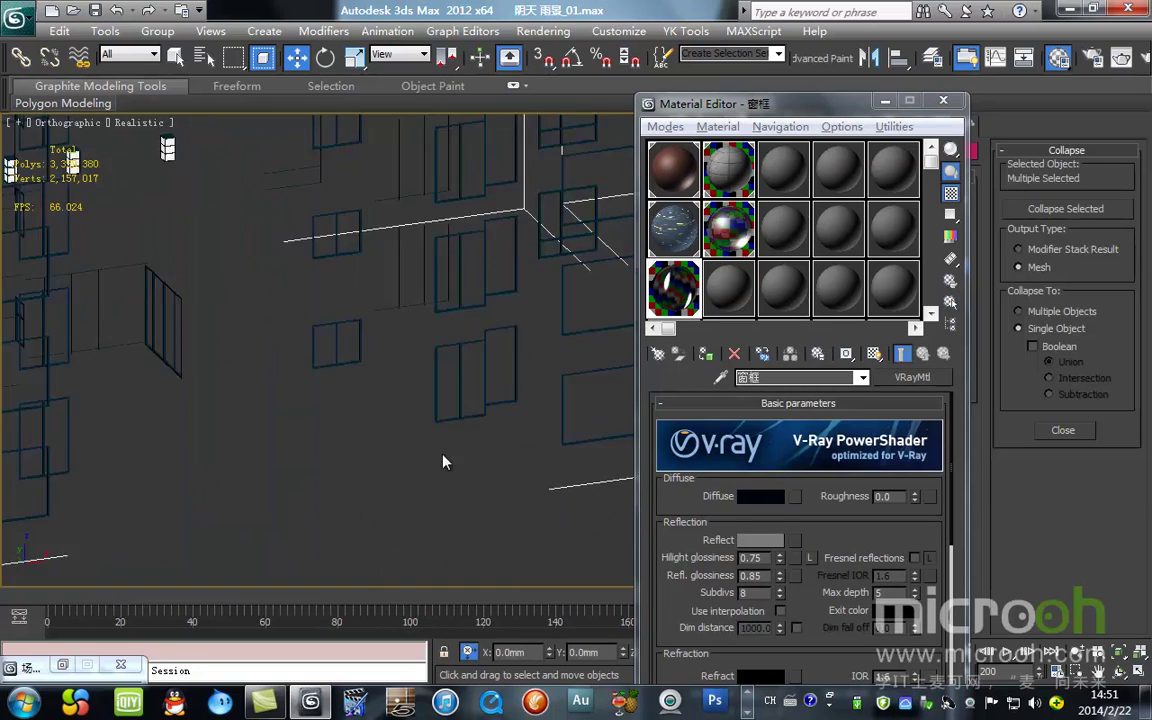
scroll(445, 462, "down", 10)
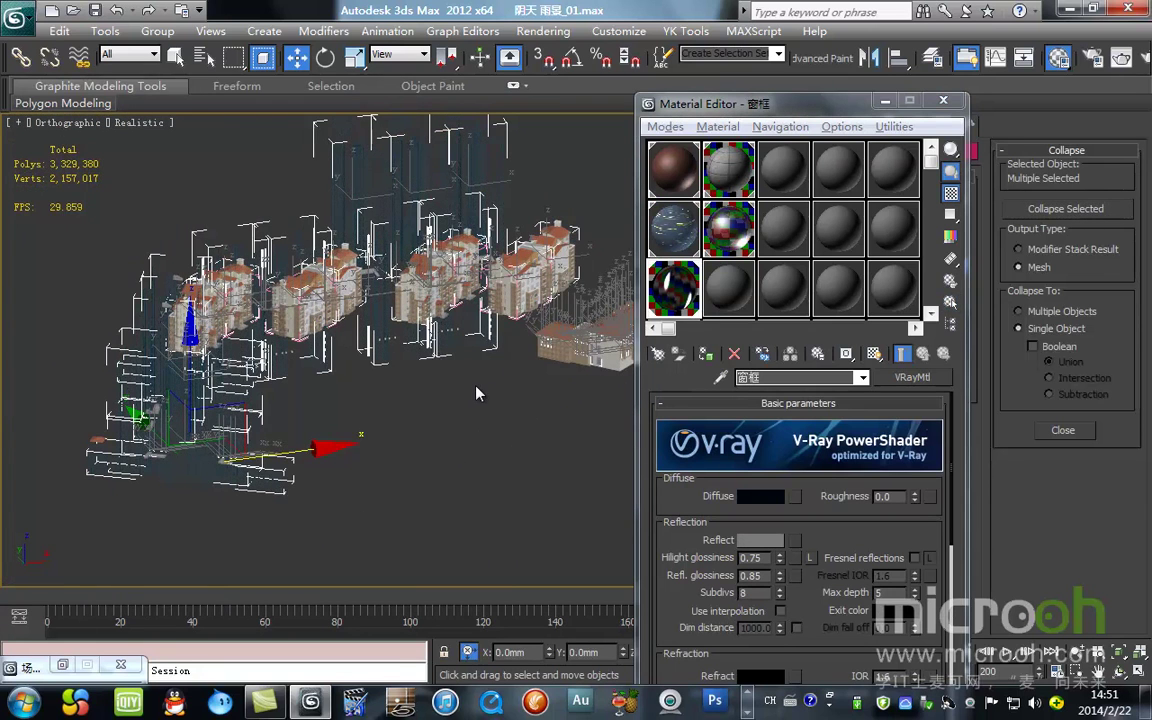
scroll(476, 392, "up", 5)
right_click(478, 356)
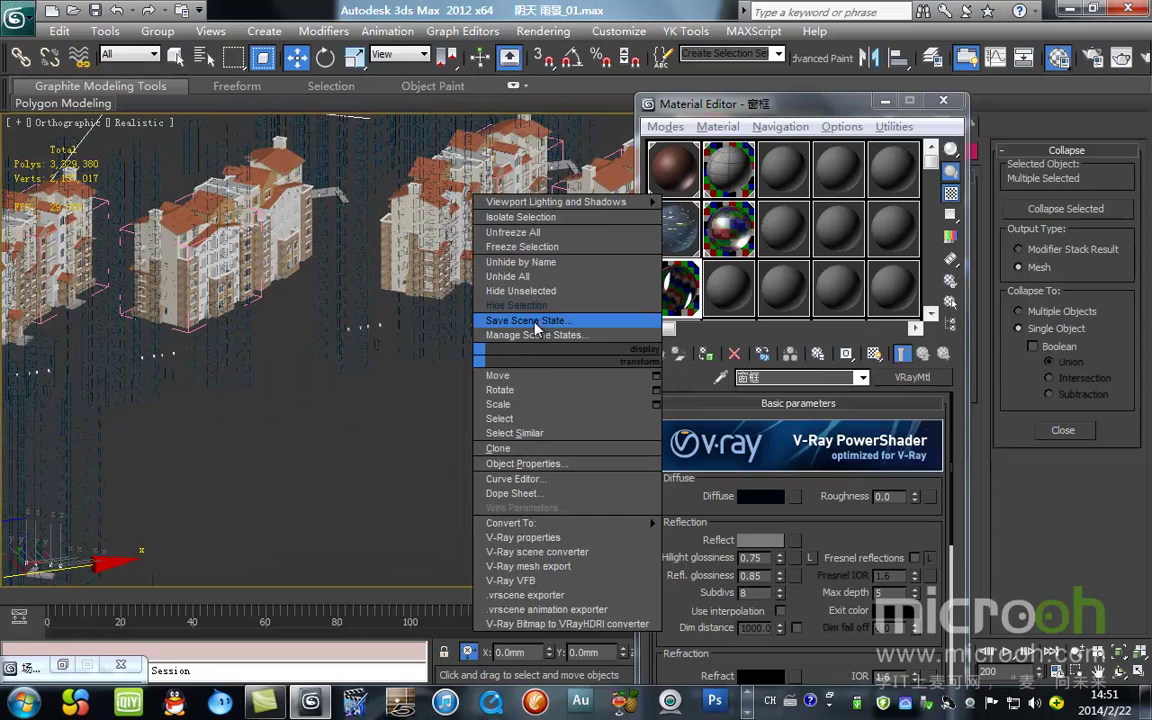
left_click(516, 305)
Step: Sample the glass material 玻璃11 from the panes beside the clubhouse into the second Material Editor slot of the third row
scroll(418, 405, "down", 10)
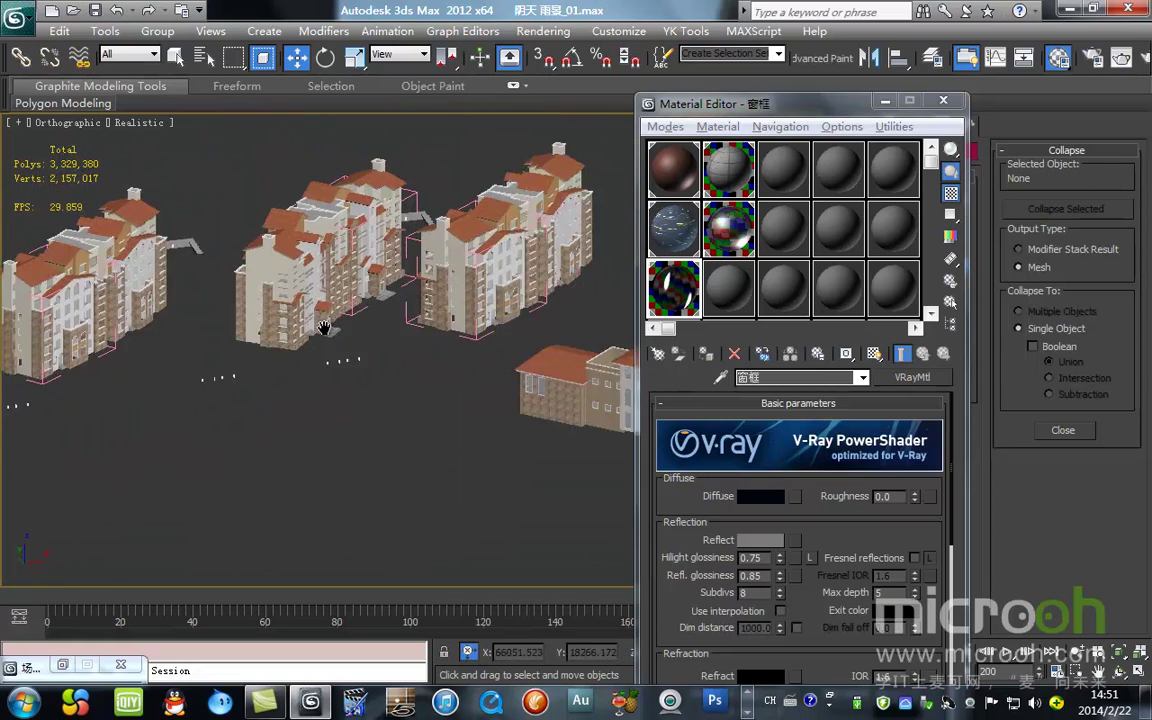
scroll(420, 405, "up", 8)
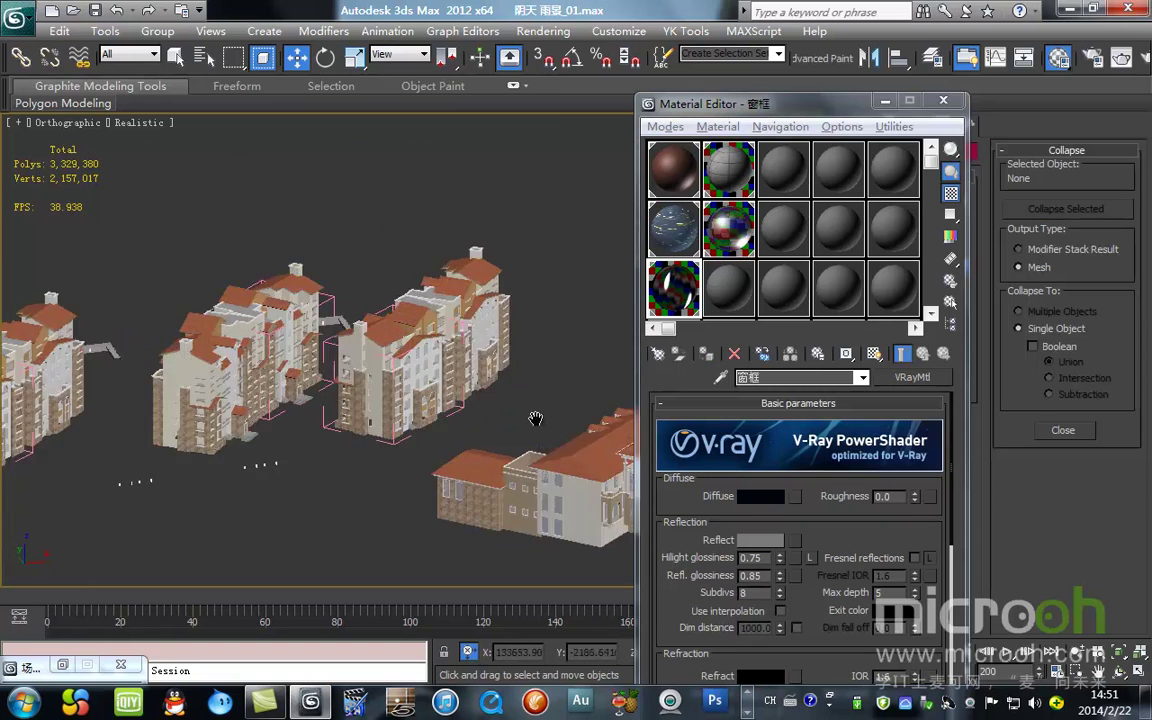
middle_click_drag(538, 420, 135, 340)
scroll(291, 337, "up", 2)
scroll(292, 337, "up", 3)
middle_click_drag(306, 362, 657, 361)
left_click(732, 292)
left_click(721, 377)
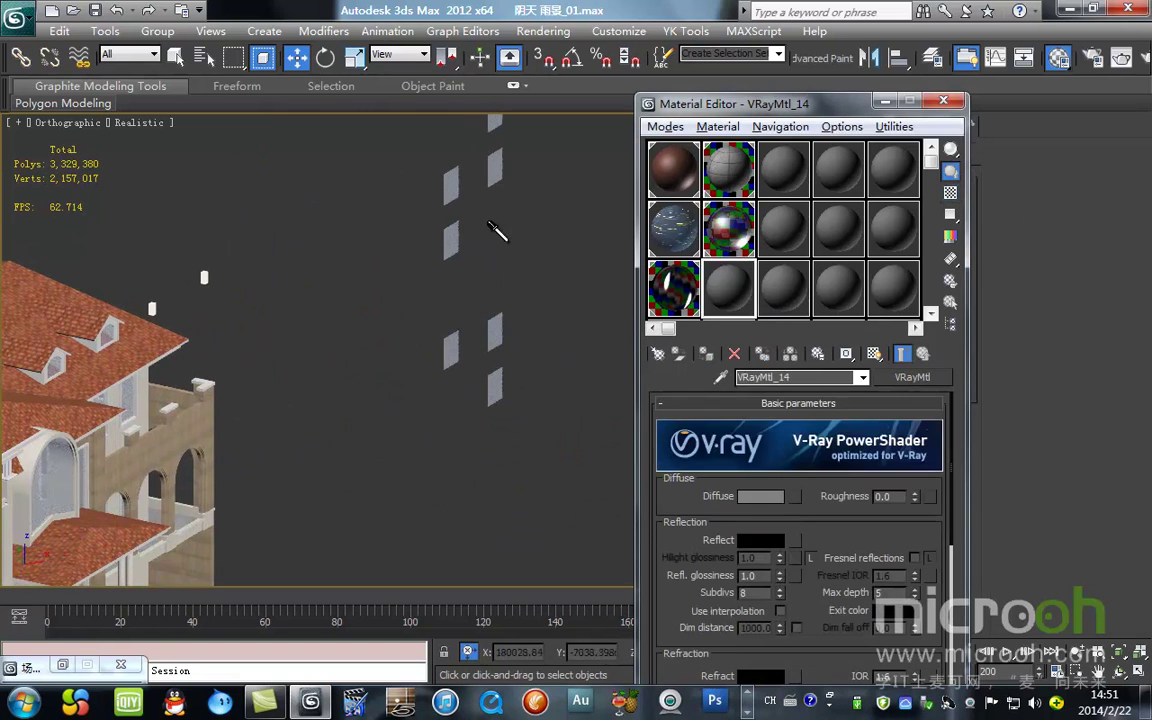
Step: Select all objects that use the glass material 玻璃11, collapse them into a single mesh and hide it
left_click(950, 302)
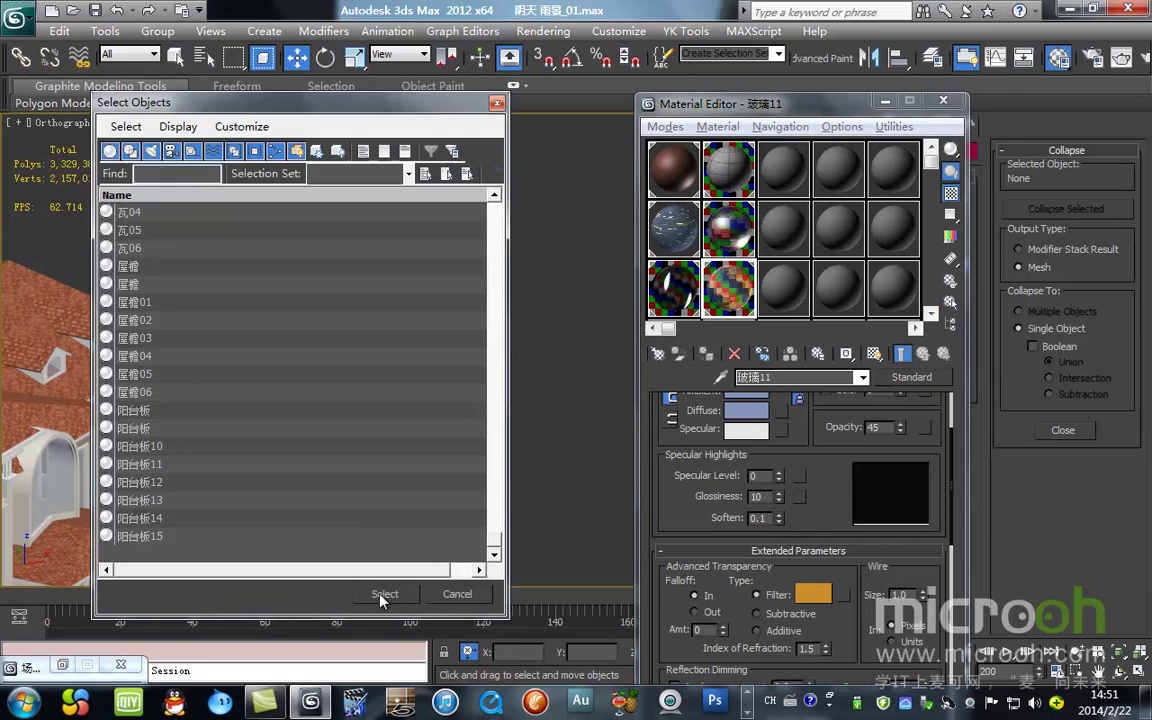
left_click(380, 595)
scroll(548, 365, "down", 6)
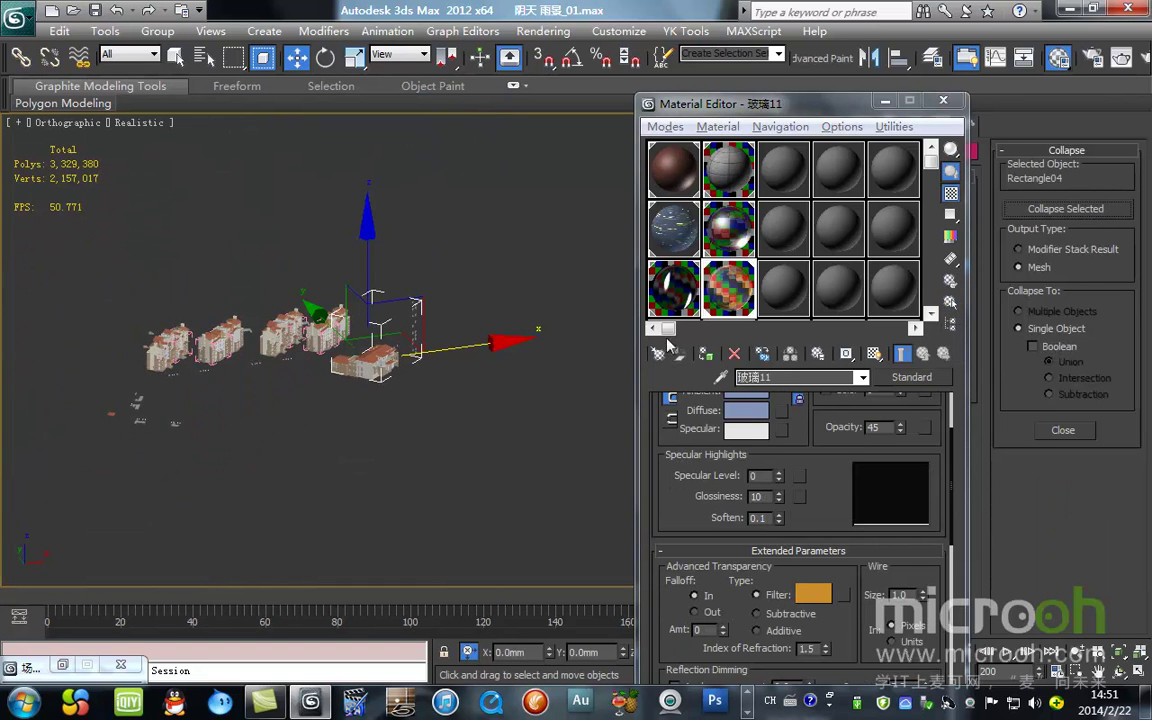
scroll(429, 348, "up", 5)
right_click(523, 291)
left_click(588, 237)
Step: Sample the clubhouse roof's tile material 瓦 into the third Material Editor slot of the third row
middle_click_drag(287, 378, 490, 356)
scroll(490, 356, "up", 7)
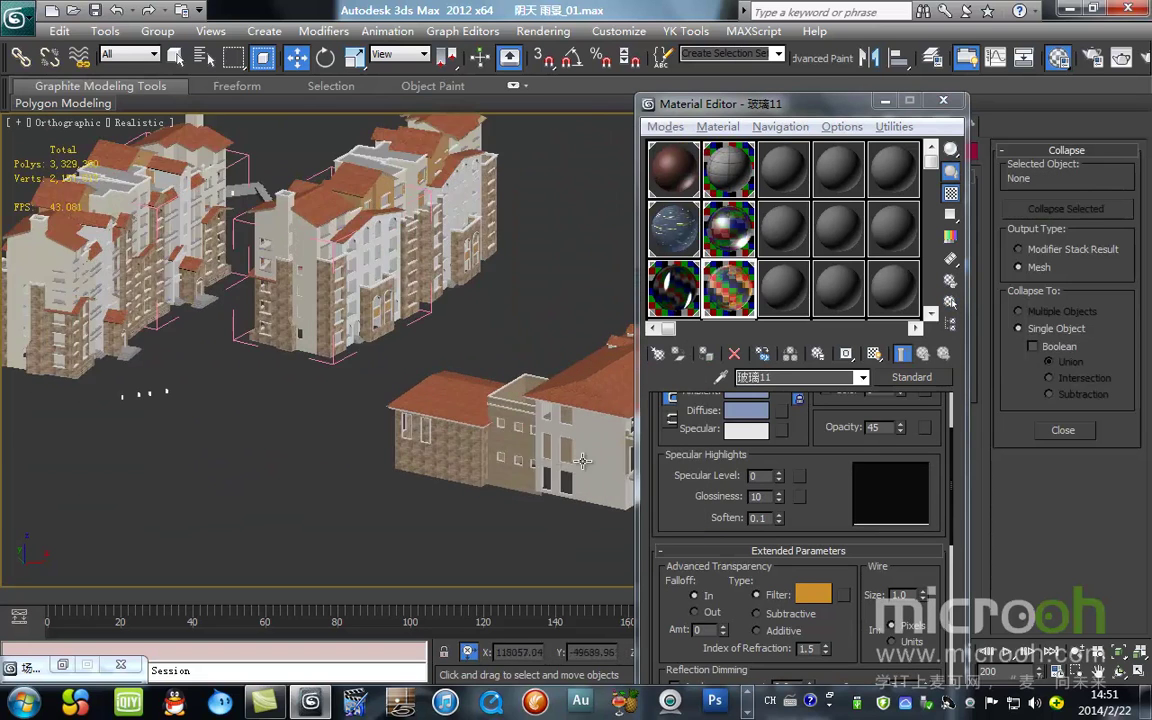
left_click(783, 289)
left_click(720, 377)
left_click(475, 262)
Step: Select all objects that use the roof tile material 瓦, collapse them into a single mesh and hide it
left_click(950, 301)
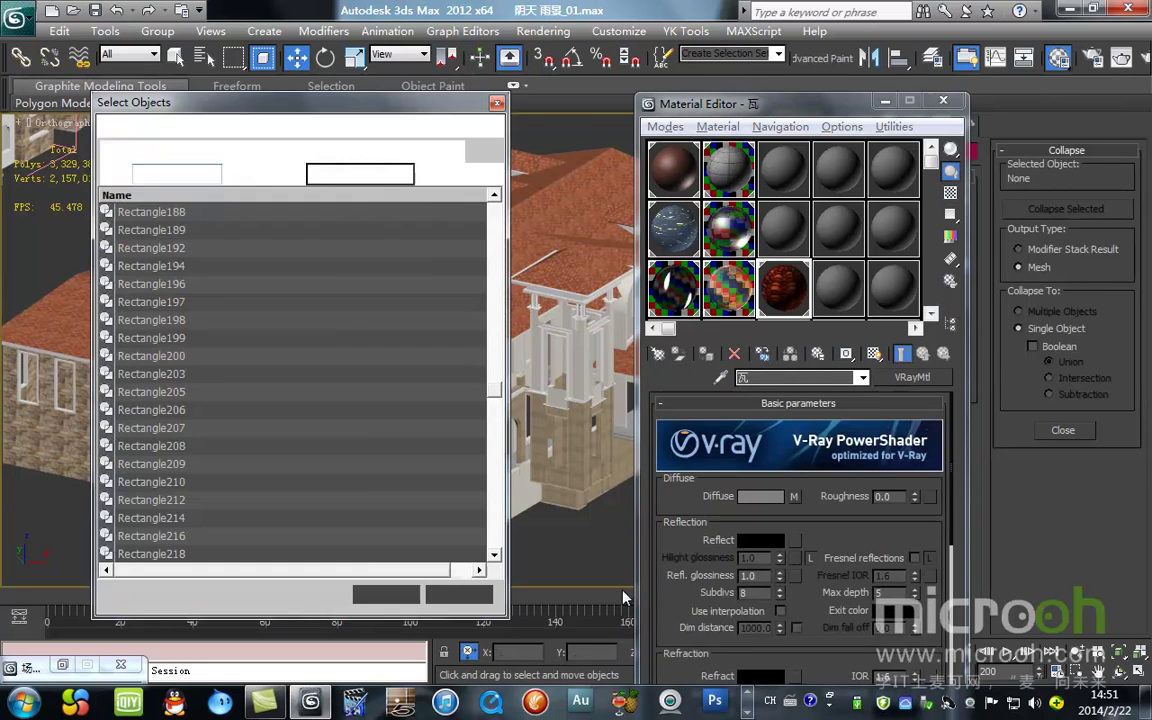
left_click(404, 598)
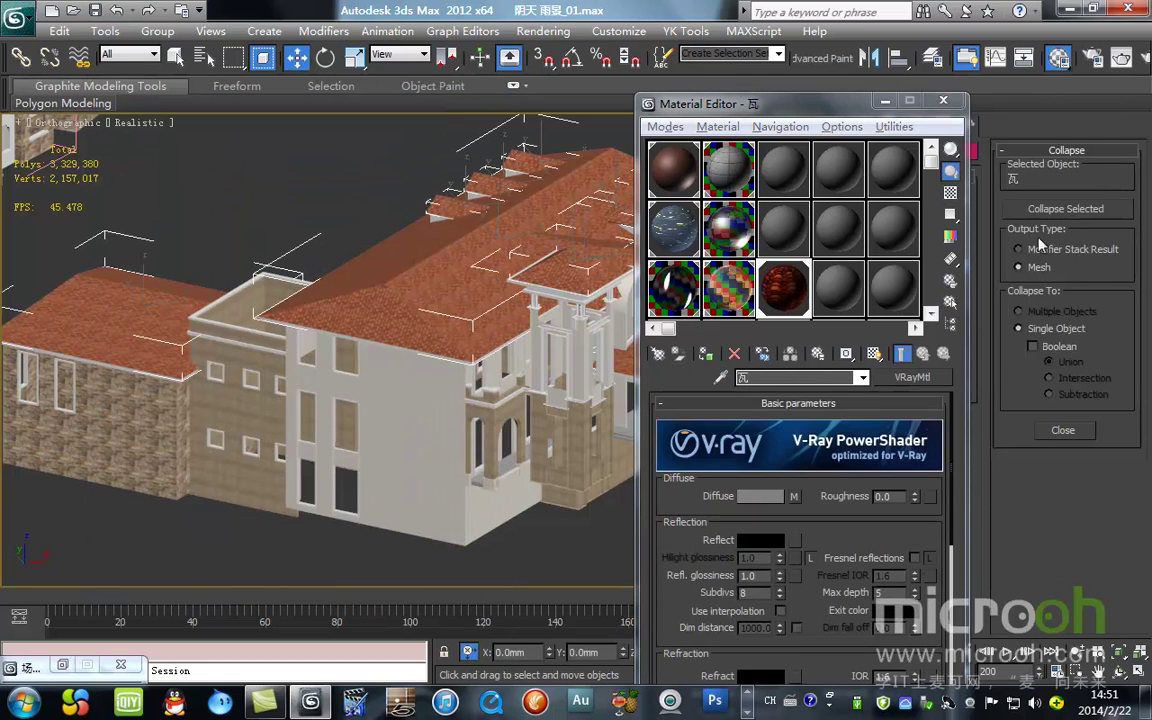
right_click(491, 290)
left_click(548, 257)
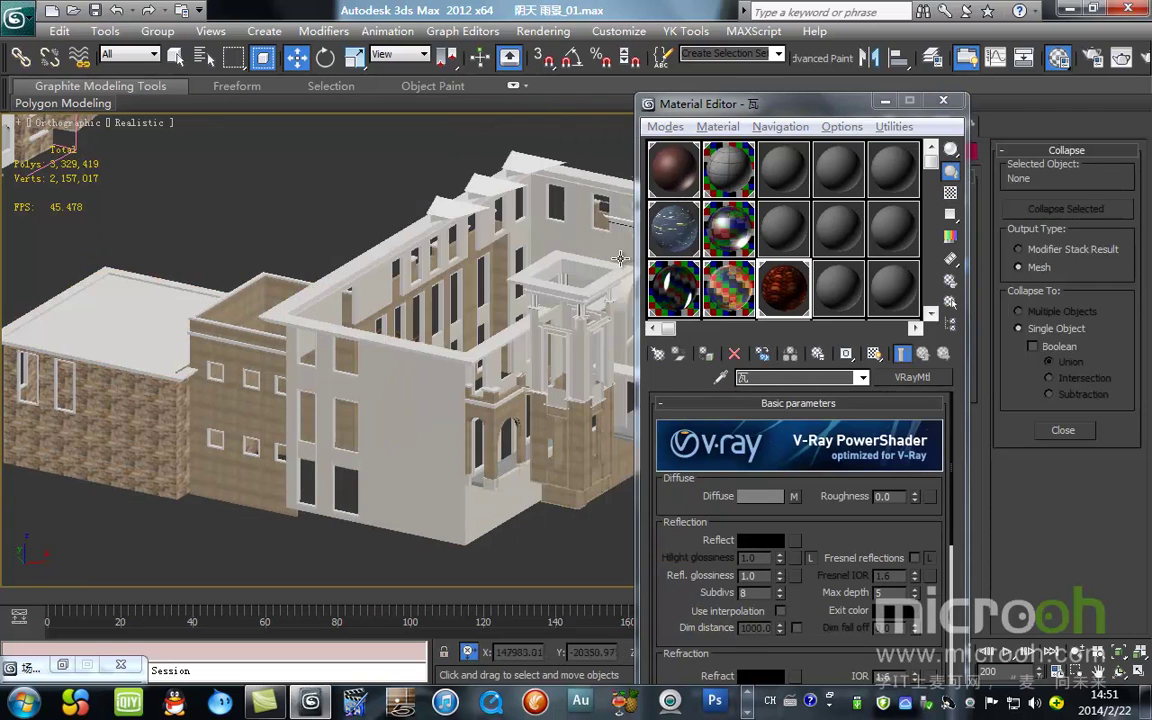
Step: Sample the clubhouse's pale wall material 会所浅黄色花岗石, then collapse all objects that use it into a single mesh and hide it
left_click(719, 380)
left_click(357, 375)
left_click(951, 303)
left_click(951, 302)
left_click(380, 663)
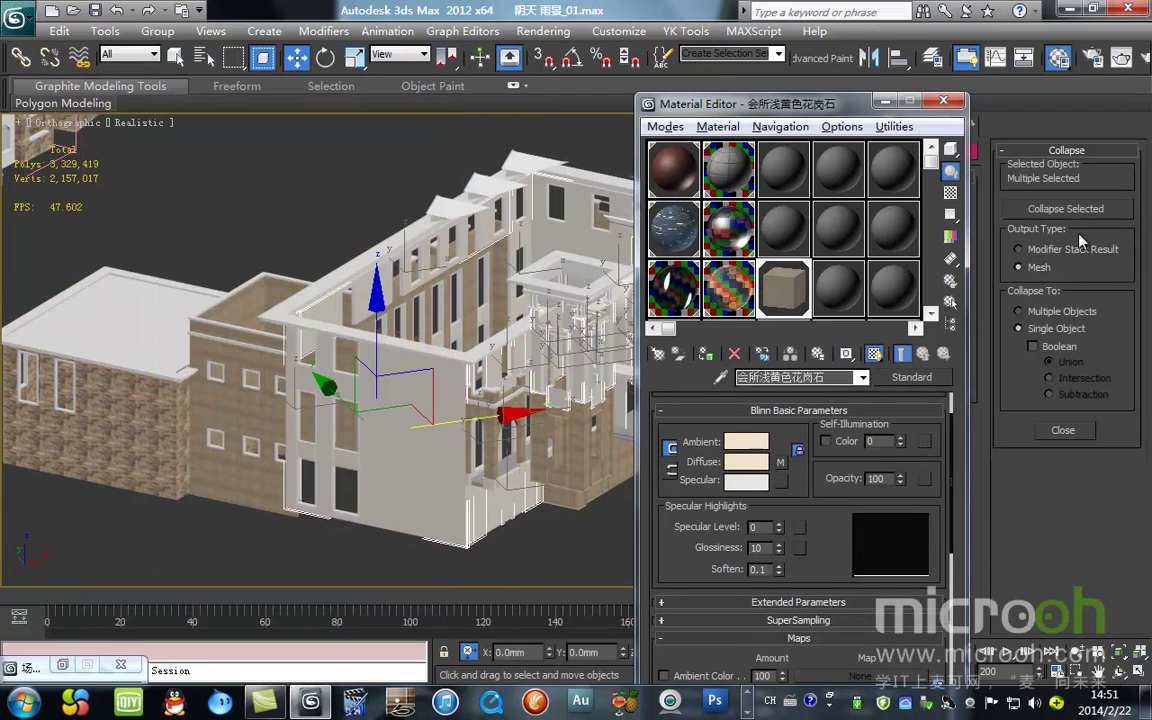
left_click(1087, 214)
right_click(563, 316)
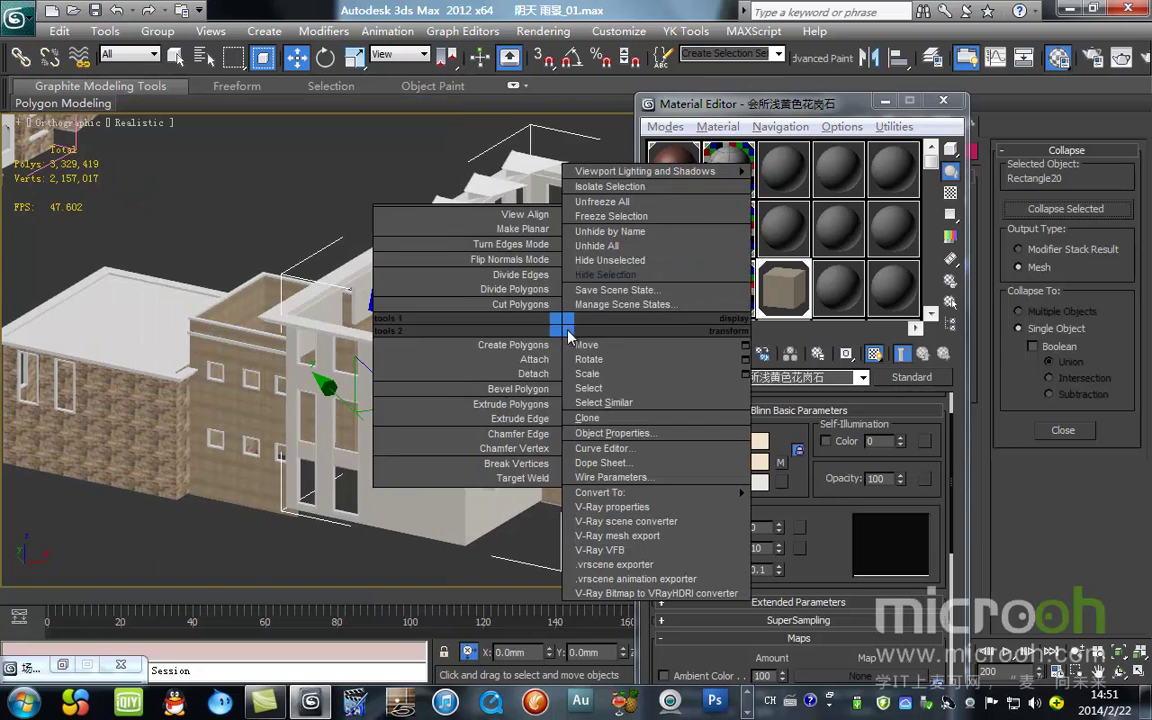
left_click(635, 267)
Step: Sample the stone wall material 深黄色文化石 from the clubhouse's side wing into the current Material Editor slot
left_click(718, 378)
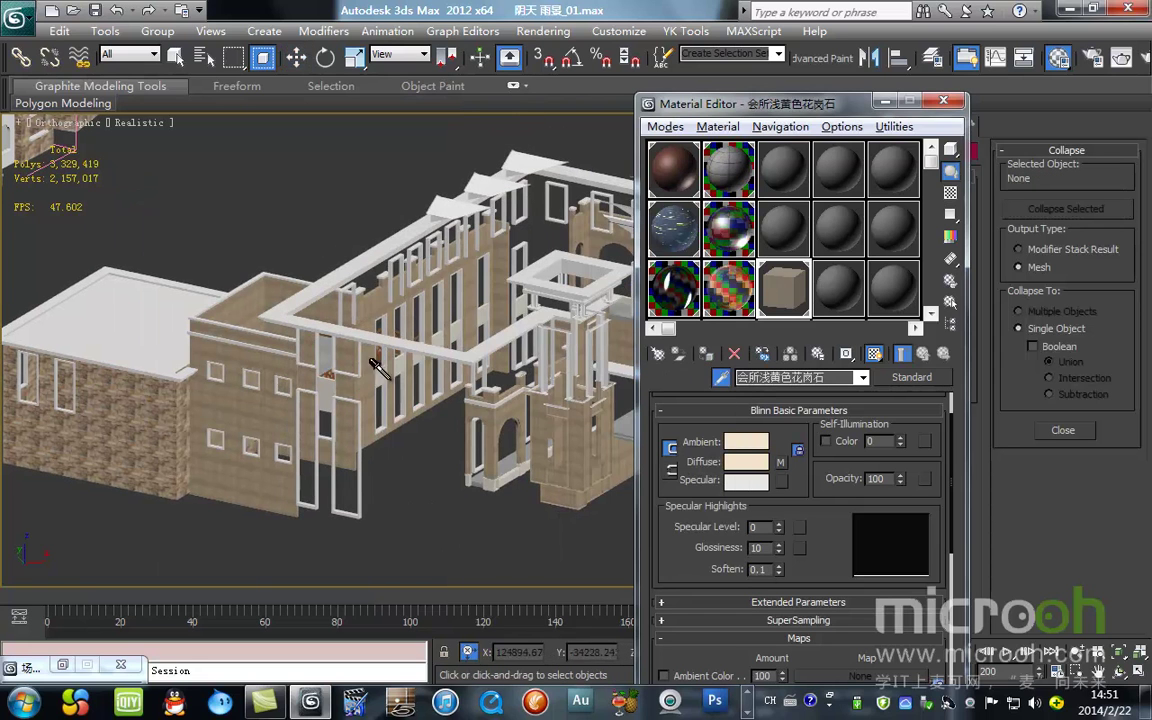
scroll(437, 444, "down", 5)
scroll(240, 200, "up", 4)
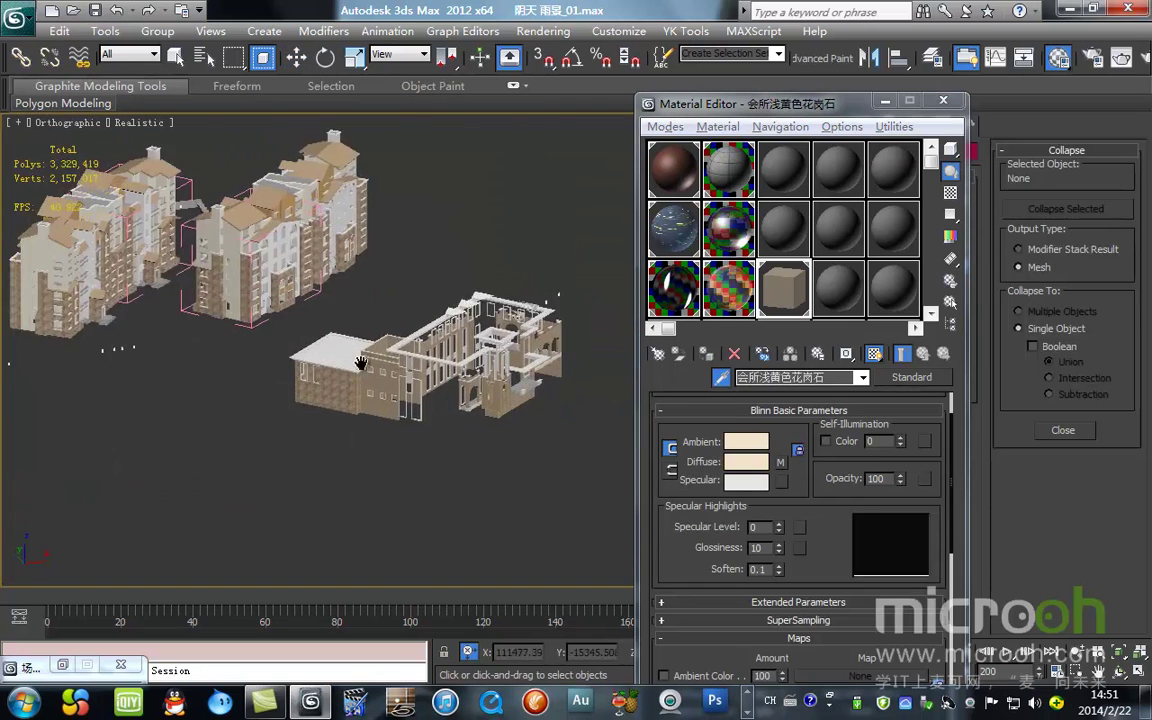
middle_click_drag(446, 510, 437, 378)
left_click(461, 391)
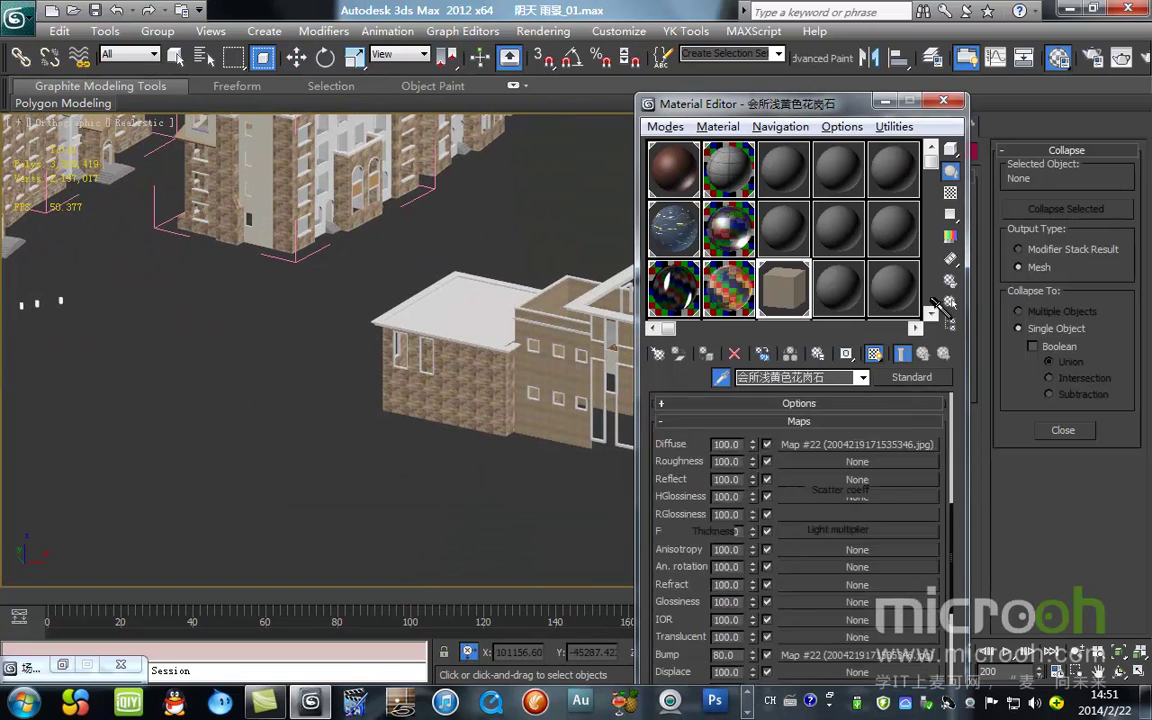
Step: Select all objects that use the stone material 深黄色文化石, collapse them into a single mesh and hide it
left_click(951, 304)
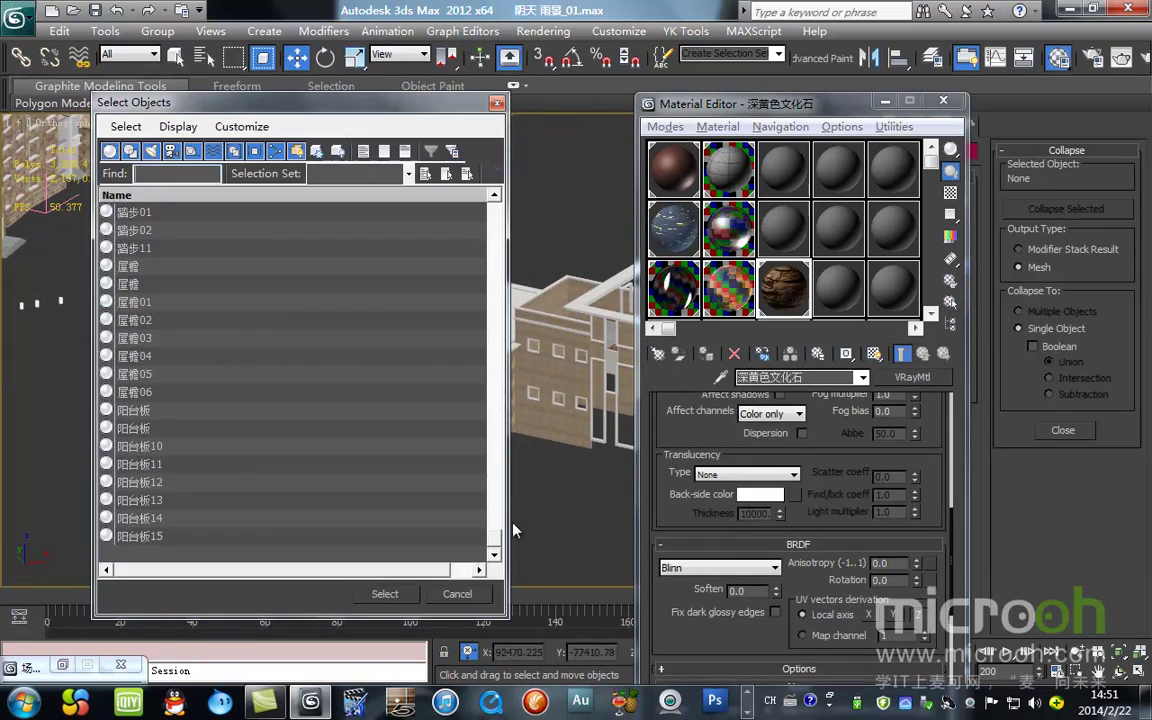
left_click(386, 594)
left_click(1098, 212)
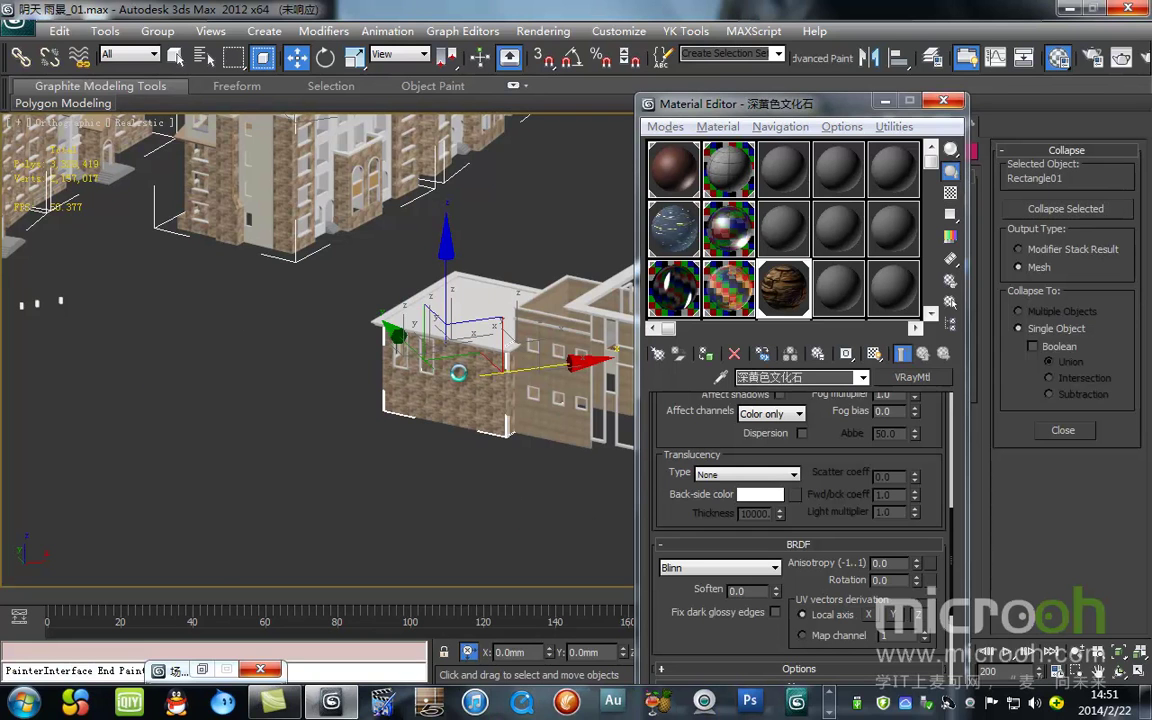
scroll(456, 373, "down", 2)
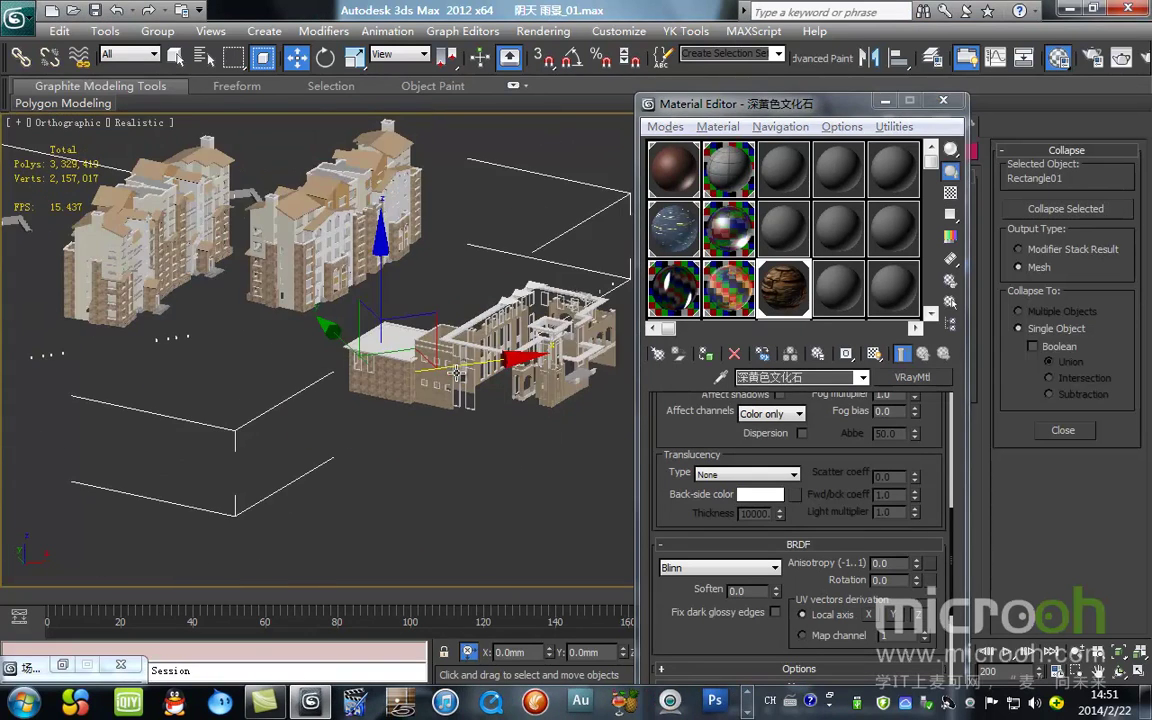
left_click_drag(449, 370, 479, 370)
right_click(479, 370)
right_click(520, 281)
left_click(572, 234)
Step: Sample the brown eave material 屋檐 from an apartment building's roof into the current Material Editor slot
left_click(722, 380)
scroll(368, 352, "up", 3)
middle_click_drag(304, 292, 372, 450)
left_click(324, 285)
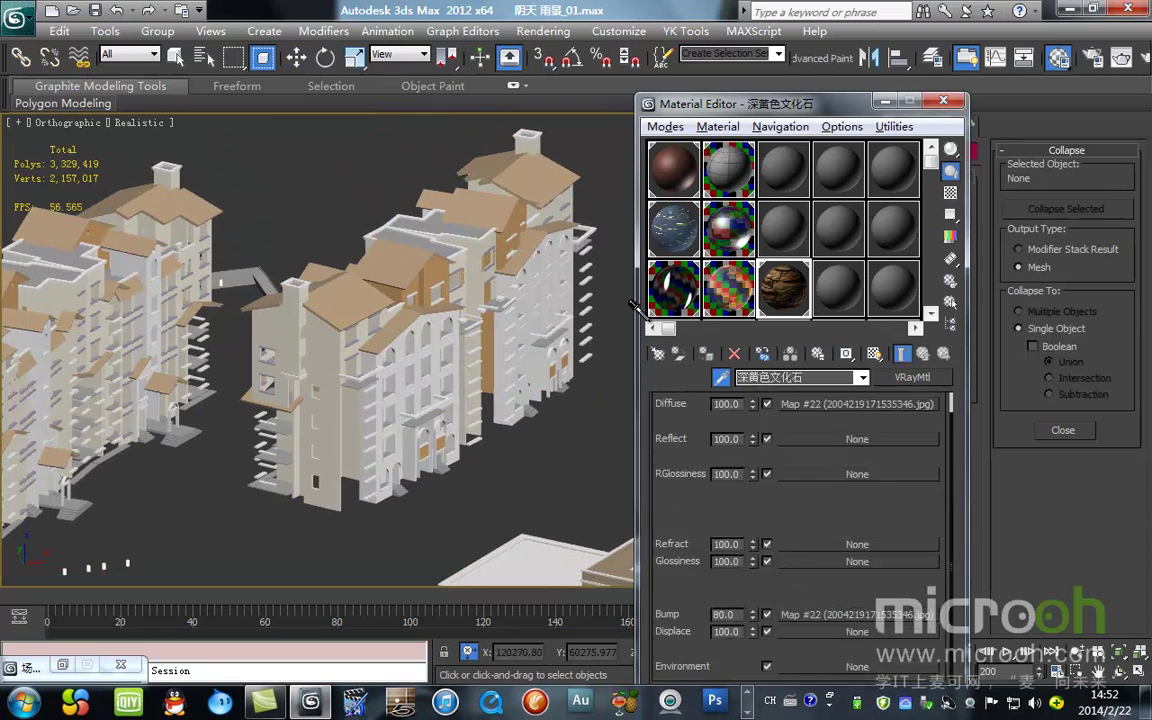
Step: Select all objects that use the eave material 屋檐, collapse them into a single mesh and hide it
left_click(950, 303)
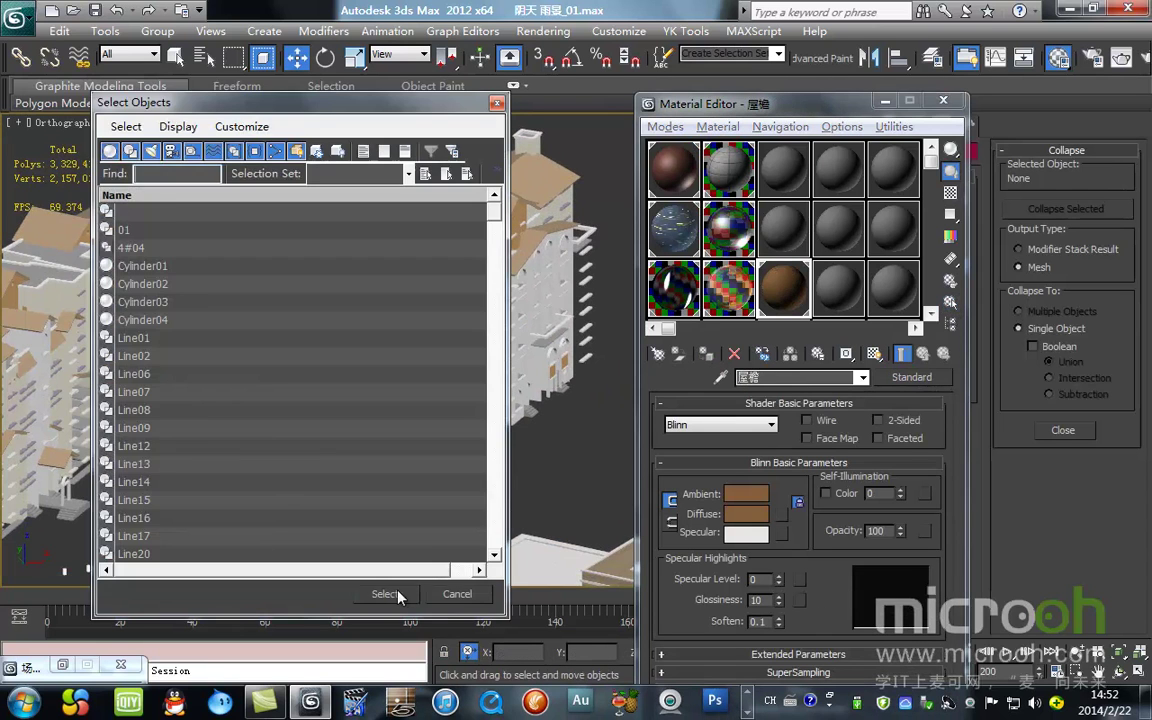
left_click(398, 591)
scroll(427, 476, "down", 4)
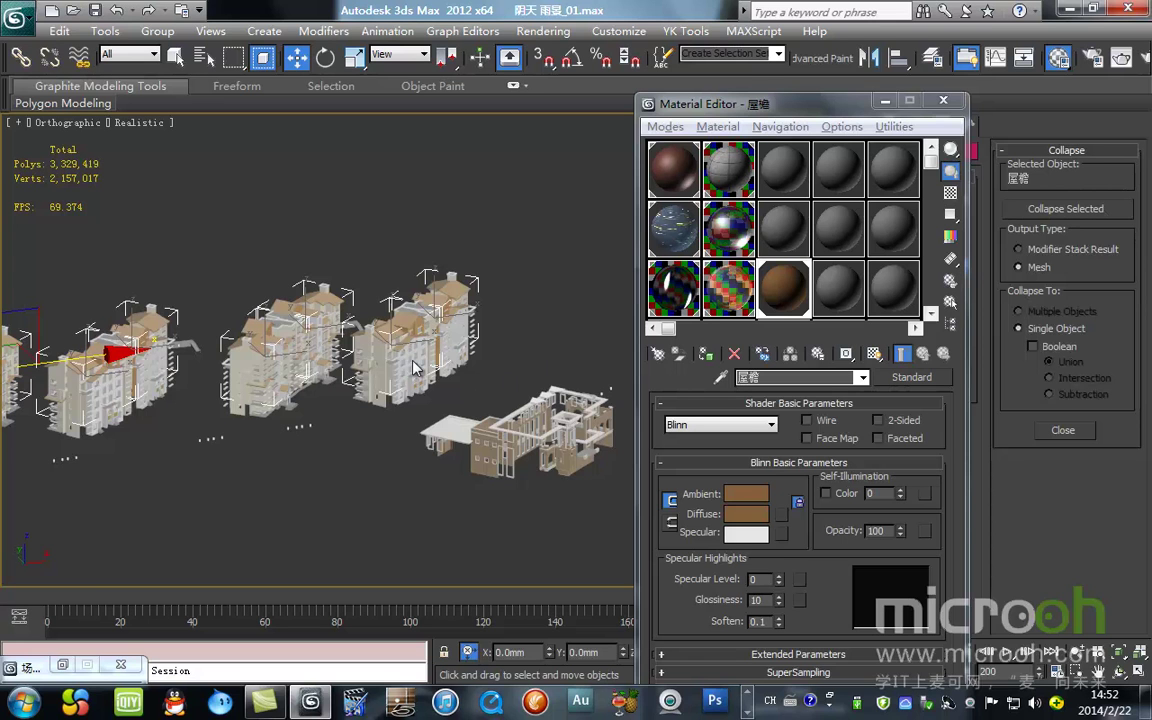
scroll(417, 368, "up", 2)
right_click(478, 296)
left_click(530, 301)
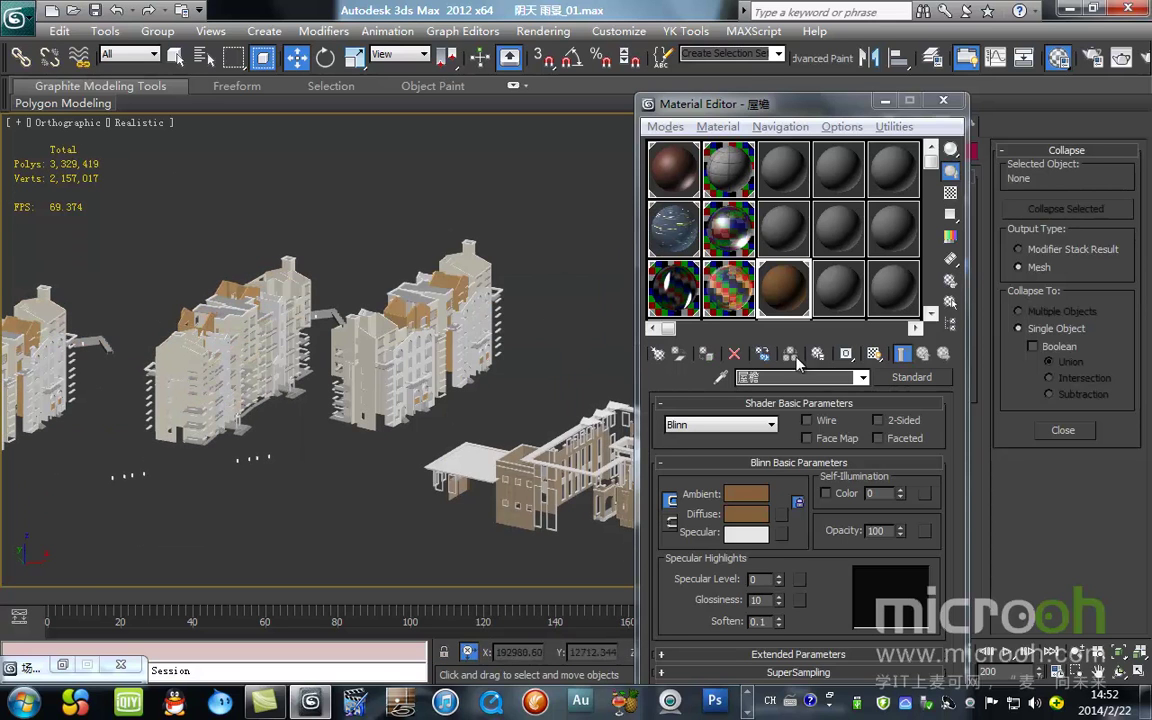
Step: Sample the apartment buildings' cream wall material 黄色墙, then collapse all objects that use it into a single mesh and hide it
left_click(721, 380)
left_click(342, 356)
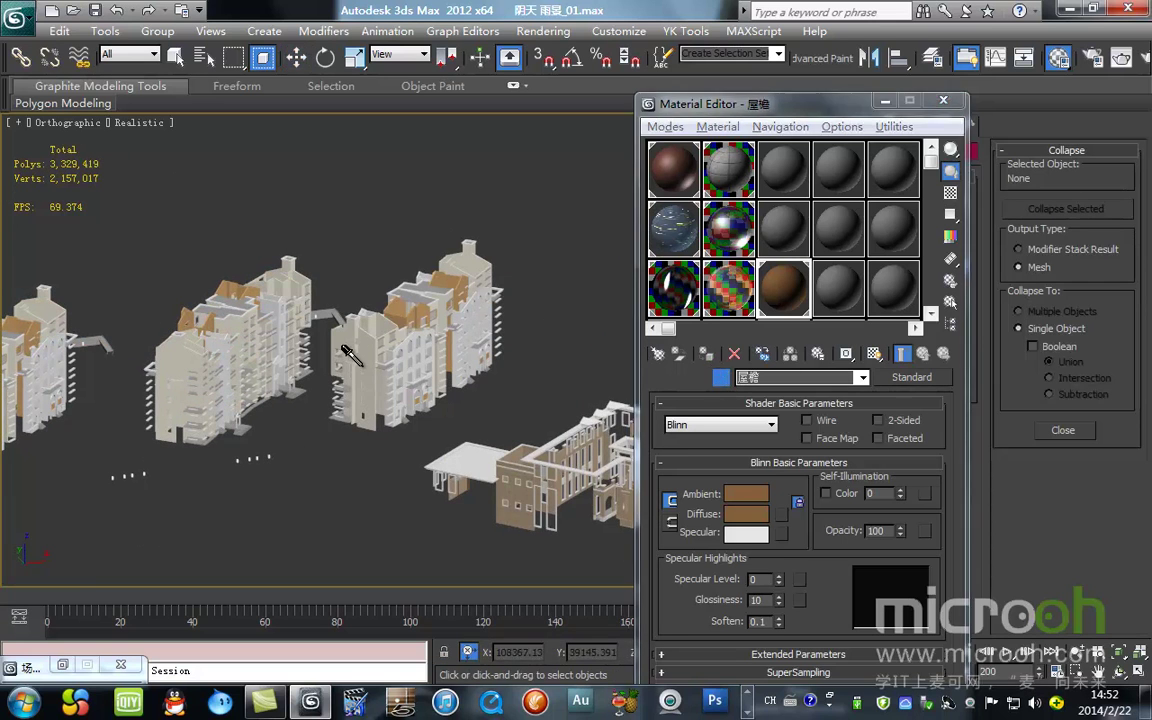
left_click(951, 304)
left_click(381, 592)
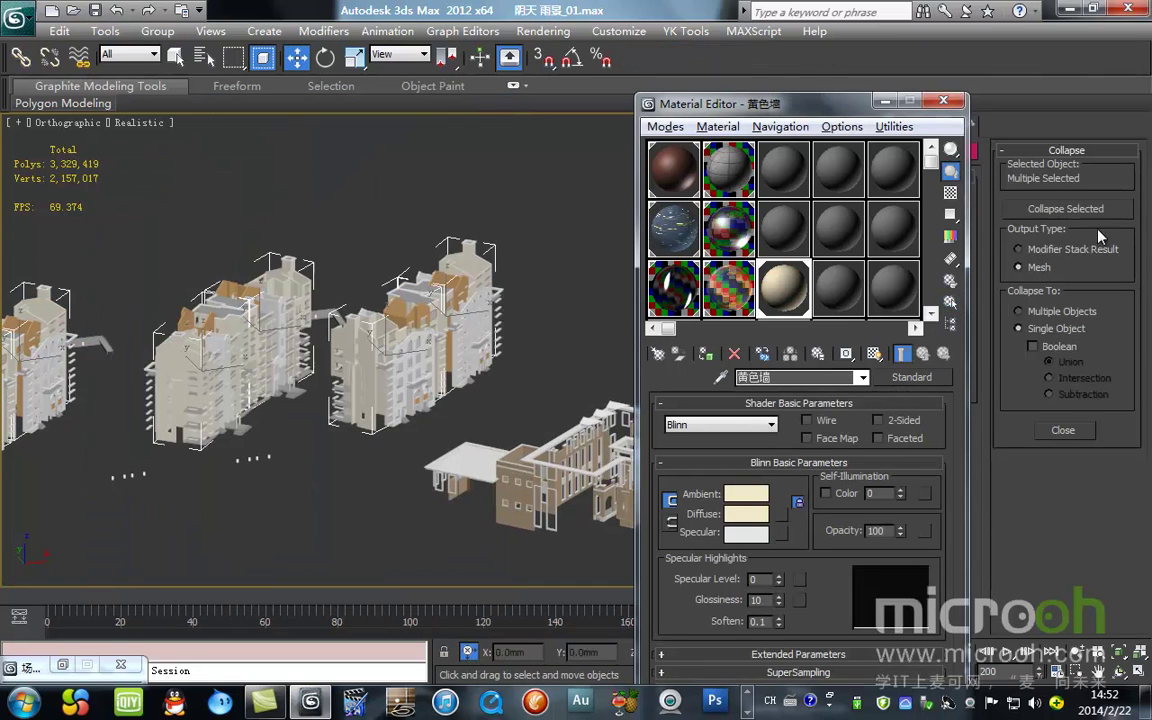
right_click(482, 377)
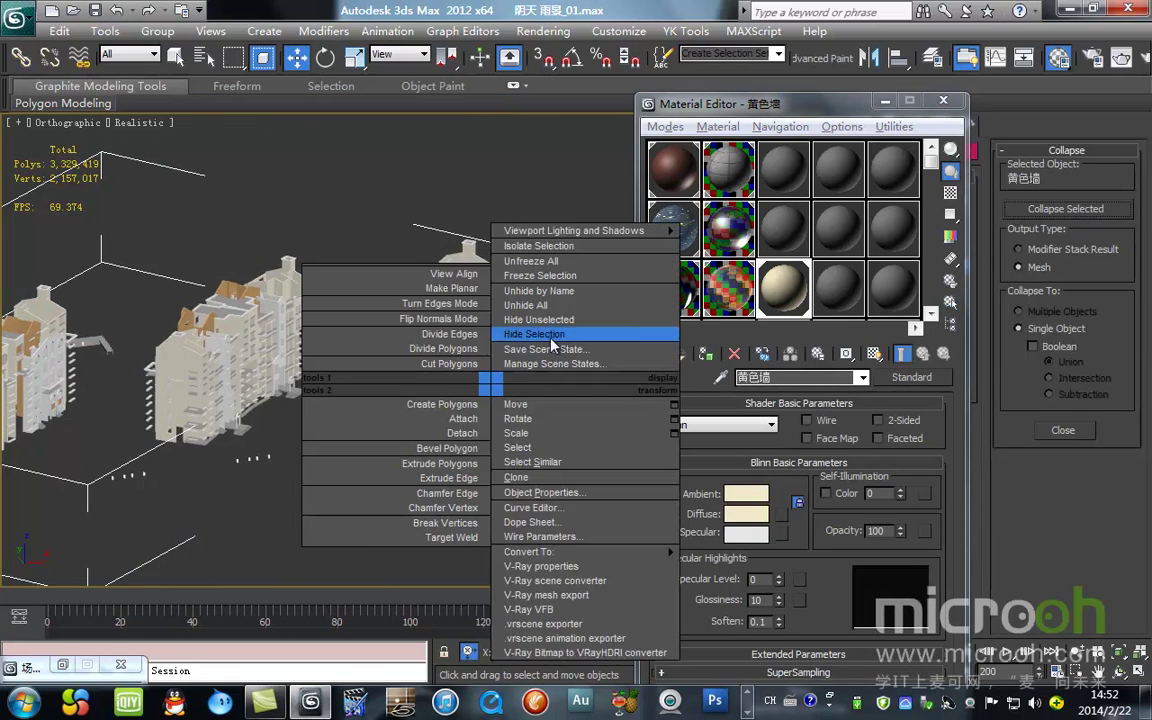
left_click(545, 337)
Step: Sample the grey balcony slab's material 阳台板 into the current Material Editor slot, replacing 黄色墙
left_click(720, 379)
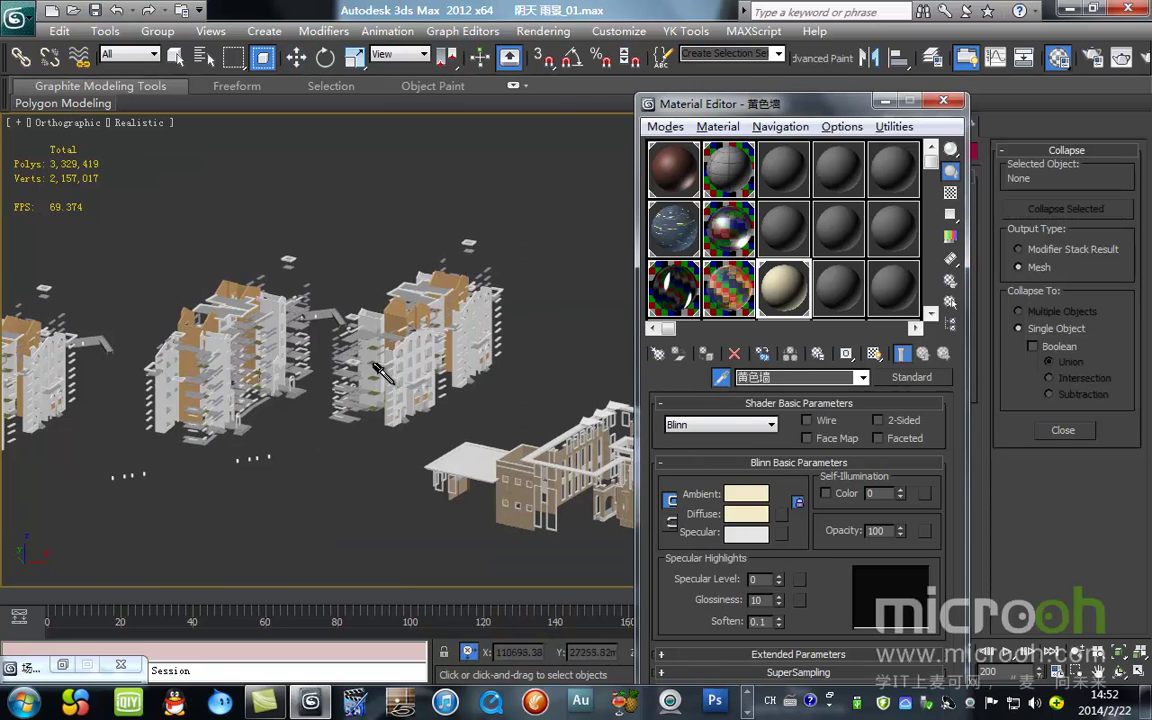
scroll(391, 381, "up", 10)
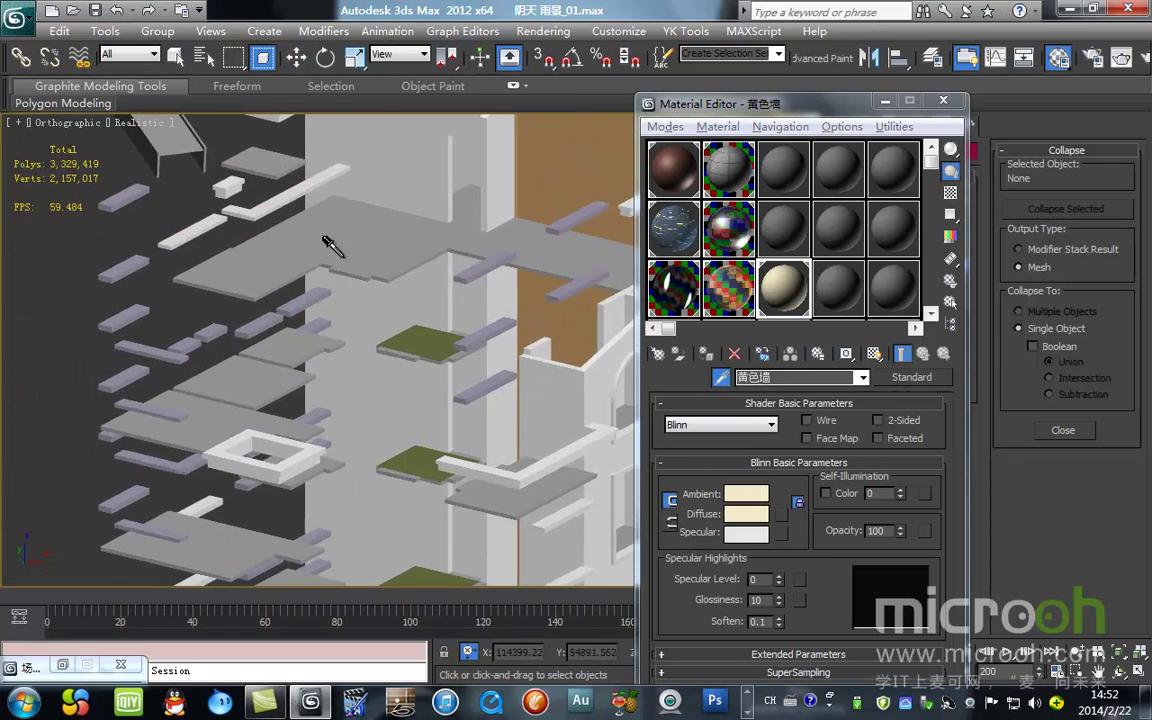
left_click(324, 239)
Step: Select all objects that use the balcony slab material 阳台板, collapse them into a single mesh and hide it
left_click(951, 304)
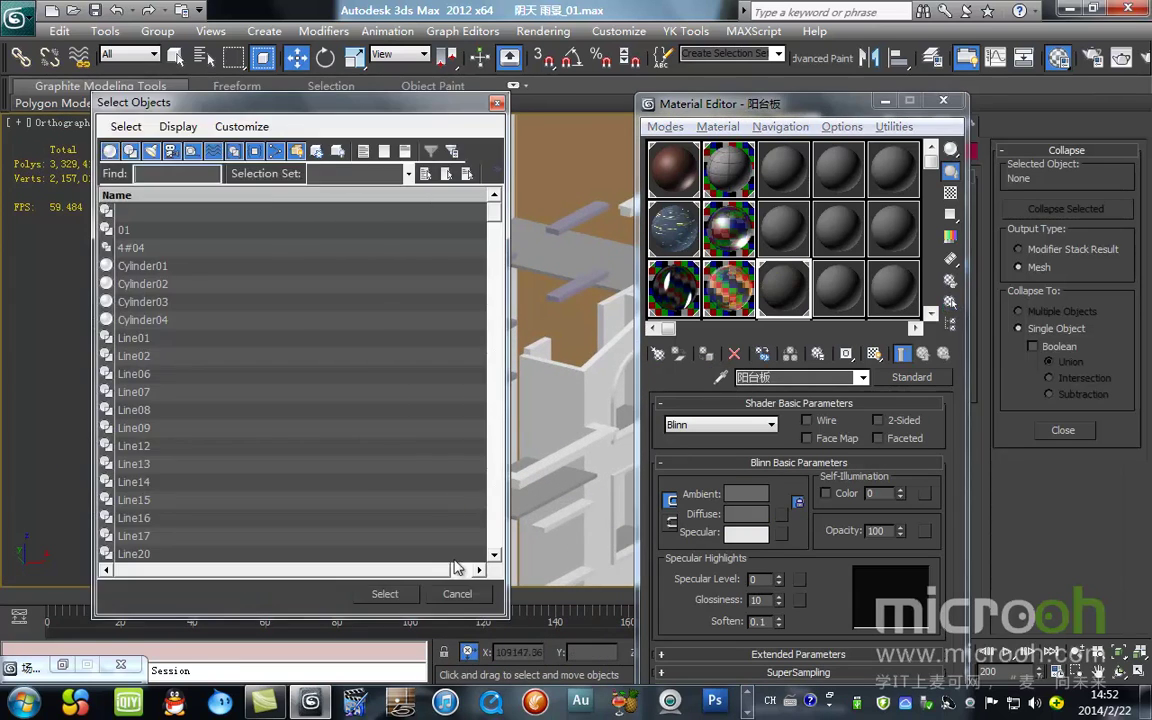
left_click(393, 594)
key("z")
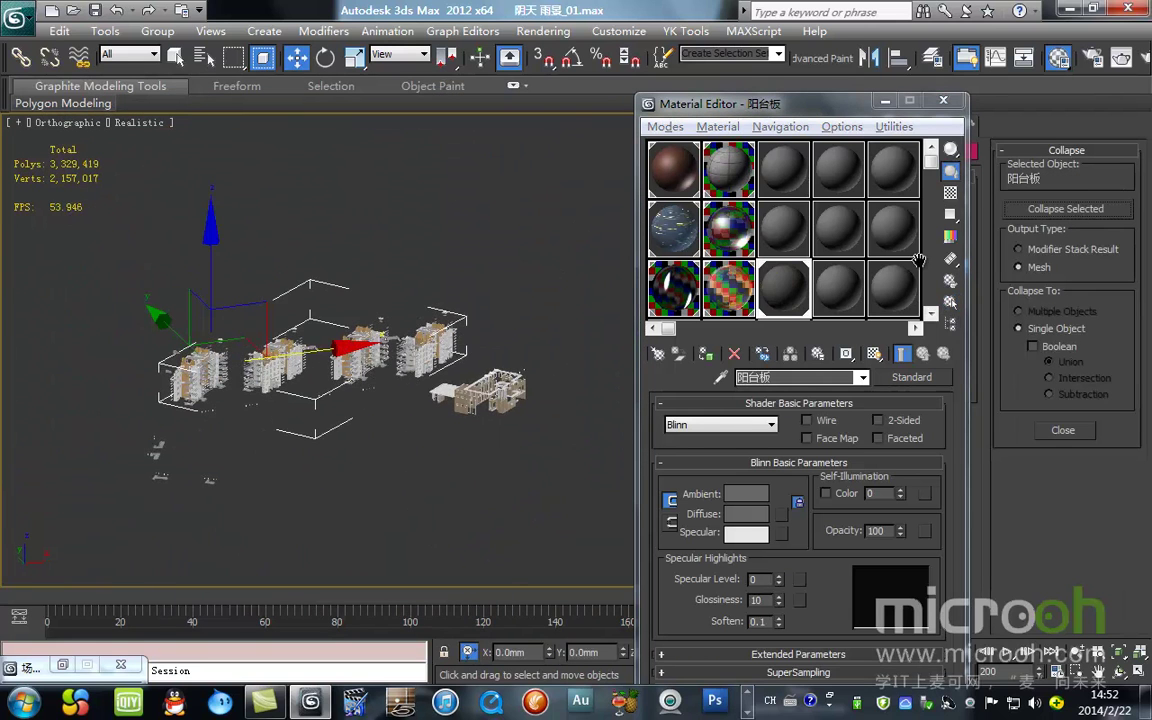
right_click(490, 315)
left_click(520, 293)
Step: Sample the brown wall's material 仿木纹外墙砖, then collapse all objects that use it into a single mesh and hide it
scroll(430, 313, "up", 5)
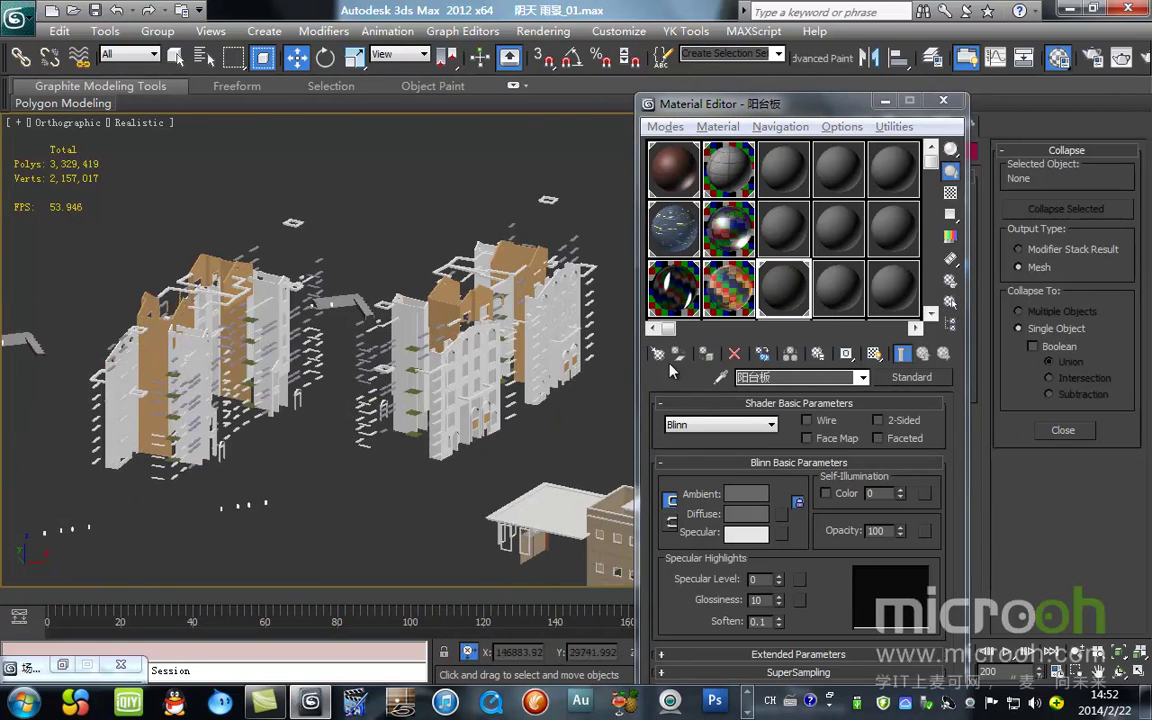
left_click(720, 377)
left_click(398, 264)
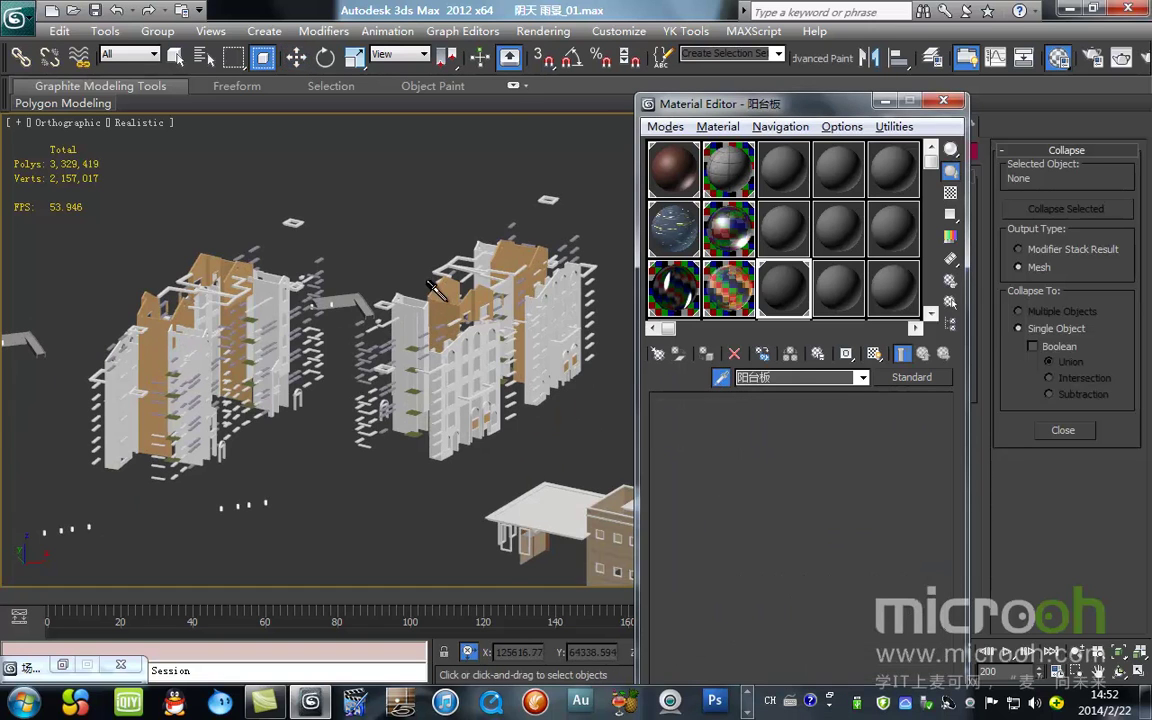
left_click(950, 280)
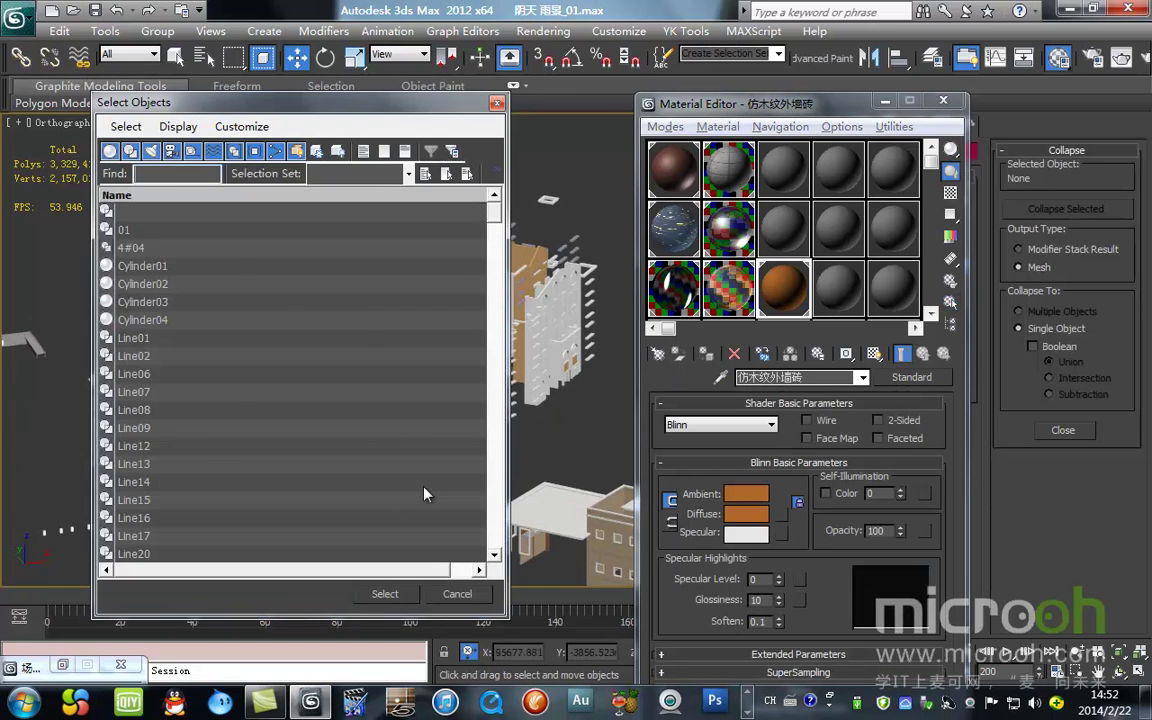
left_click(380, 595)
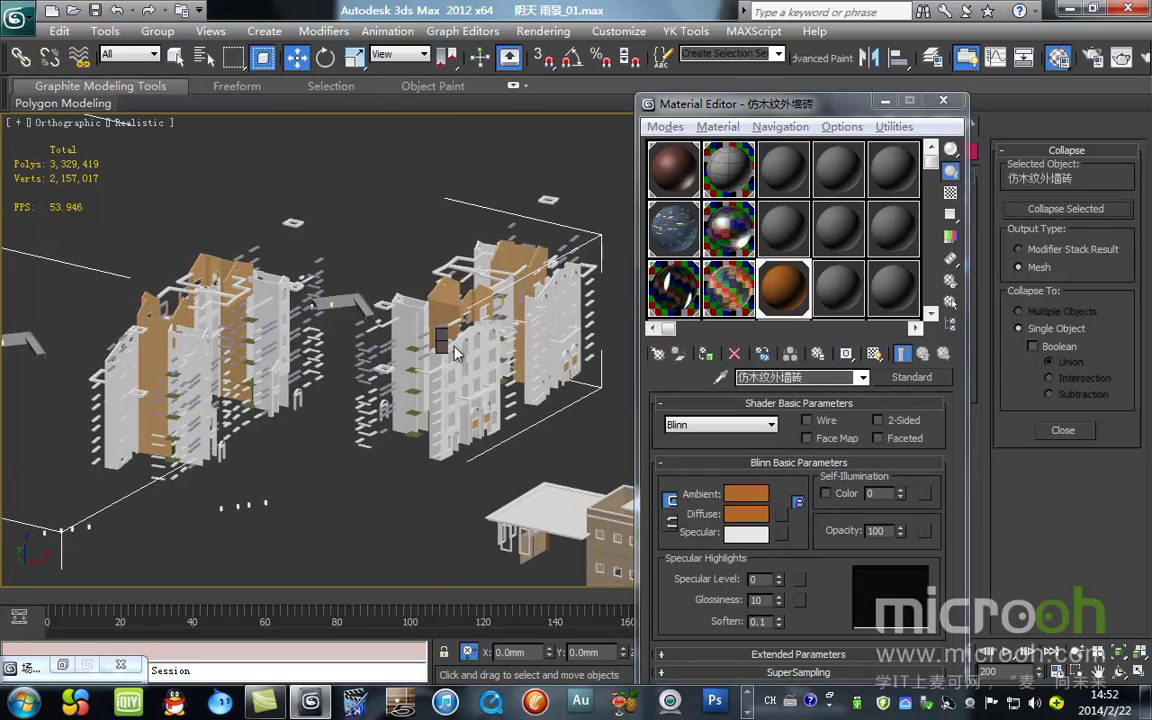
right_click(458, 330)
left_click(553, 291)
Step: Sample the apartment buildings' white wall material 白墙 into the current Material Editor slot, replacing 仿木纹外墙砖
scroll(369, 411, "up", 6)
scroll(369, 411, "down", 6)
middle_click_drag(238, 300, 582, 292)
scroll(582, 350, "up", 6)
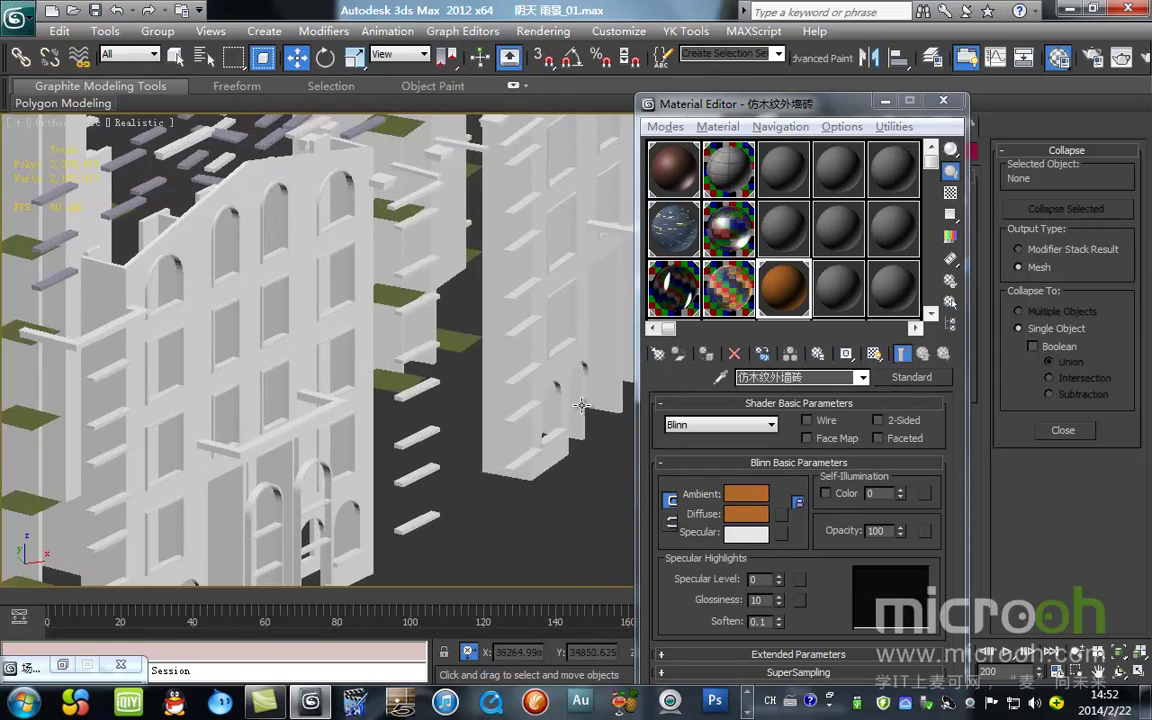
left_click(719, 377)
left_click(474, 406)
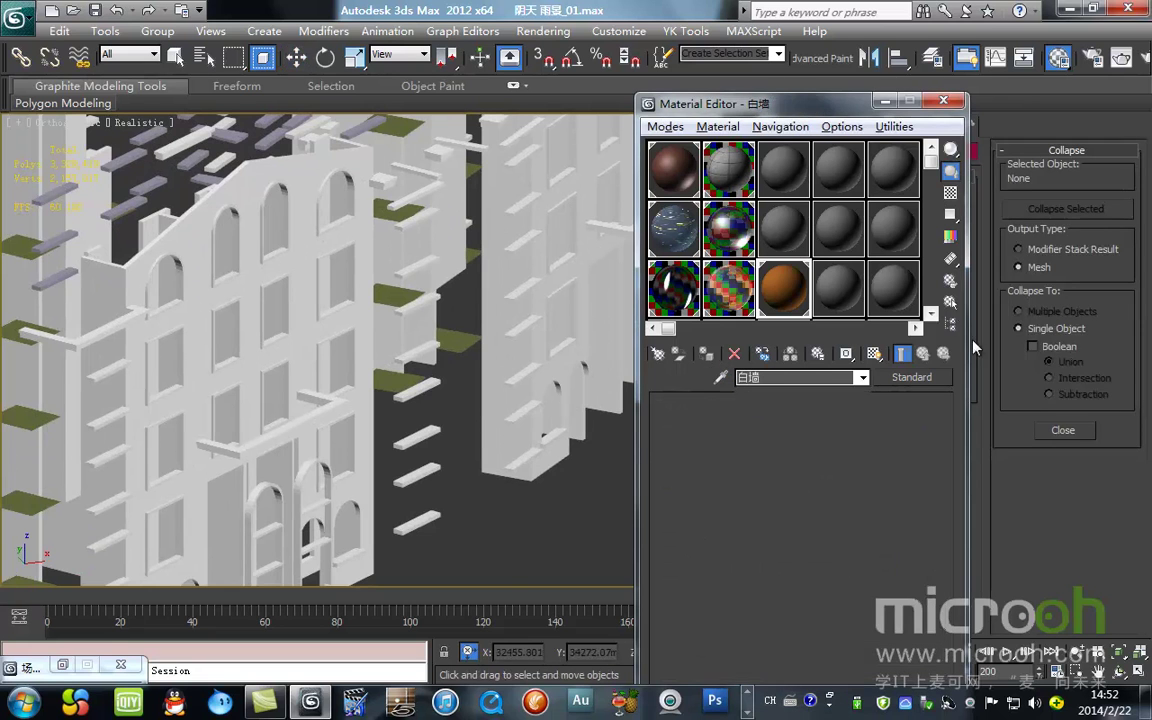
Step: Select all objects that use the white wall material 白墙, collapse them into a single mesh and hide it
left_click(953, 304)
left_click(952, 305)
left_click(386, 595)
scroll(428, 351, "down", 5)
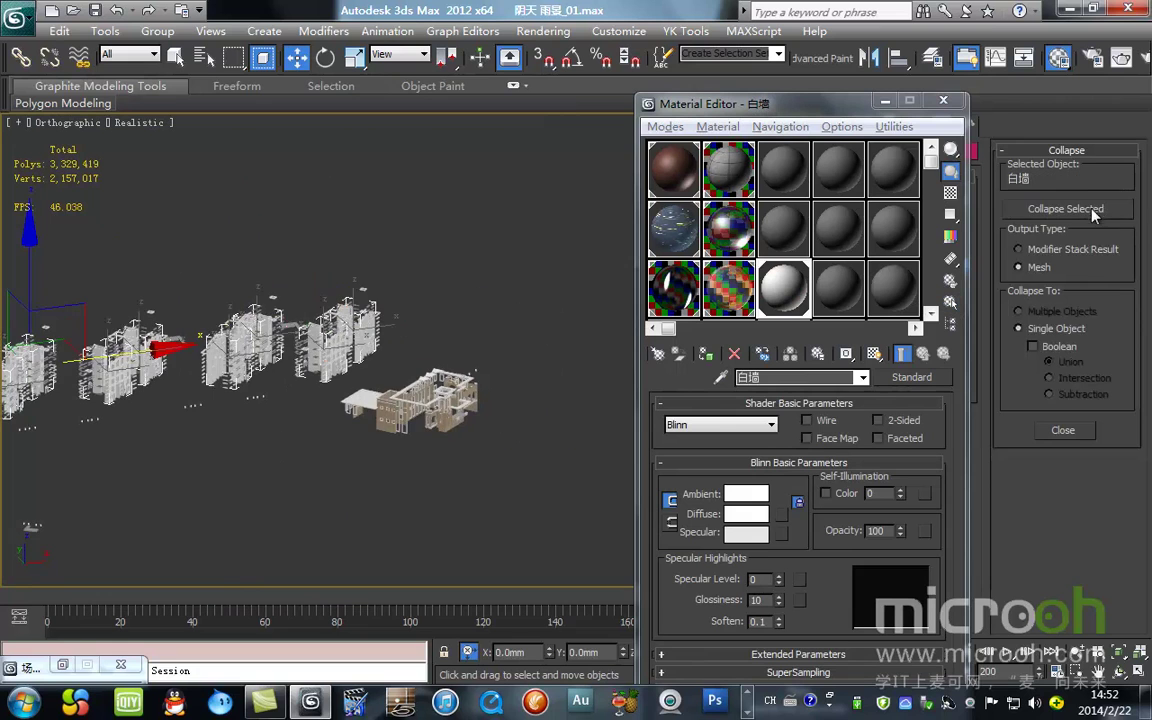
right_click(470, 329)
left_click(507, 279)
Step: Sample the white window frame's material 白色窗台板, then collapse all objects that use it into a single mesh and hide it
scroll(390, 330, "up", 5)
scroll(390, 344, "up", 10)
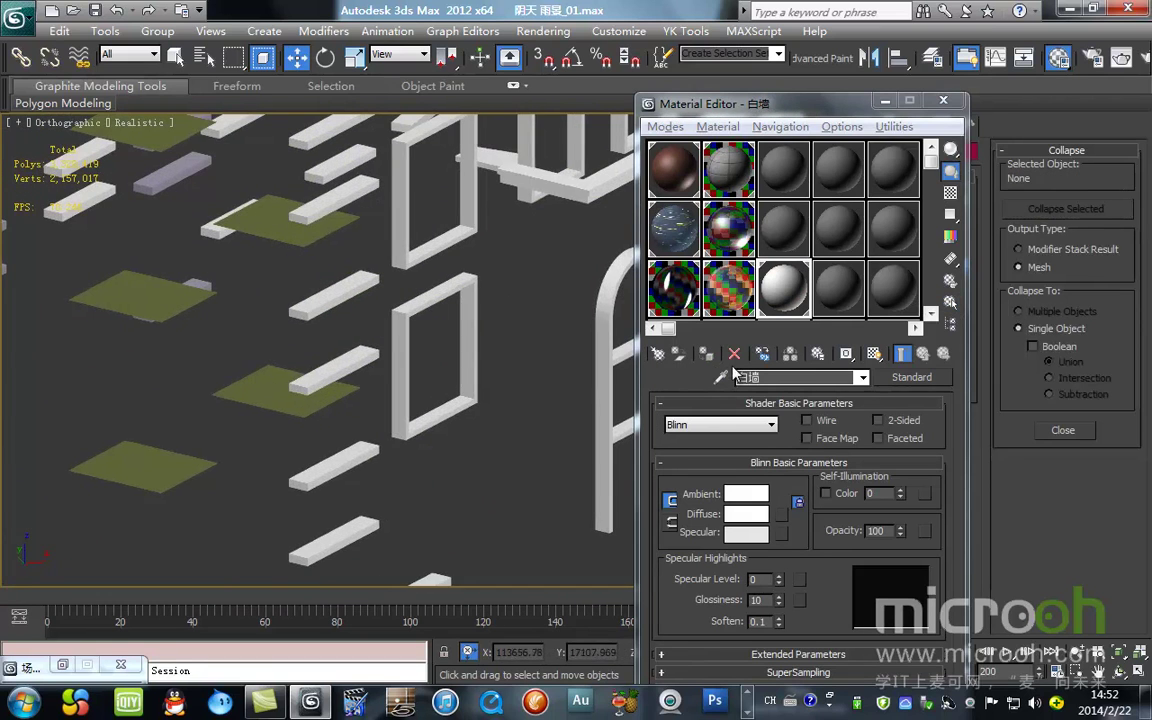
left_click(720, 377)
left_click(408, 290)
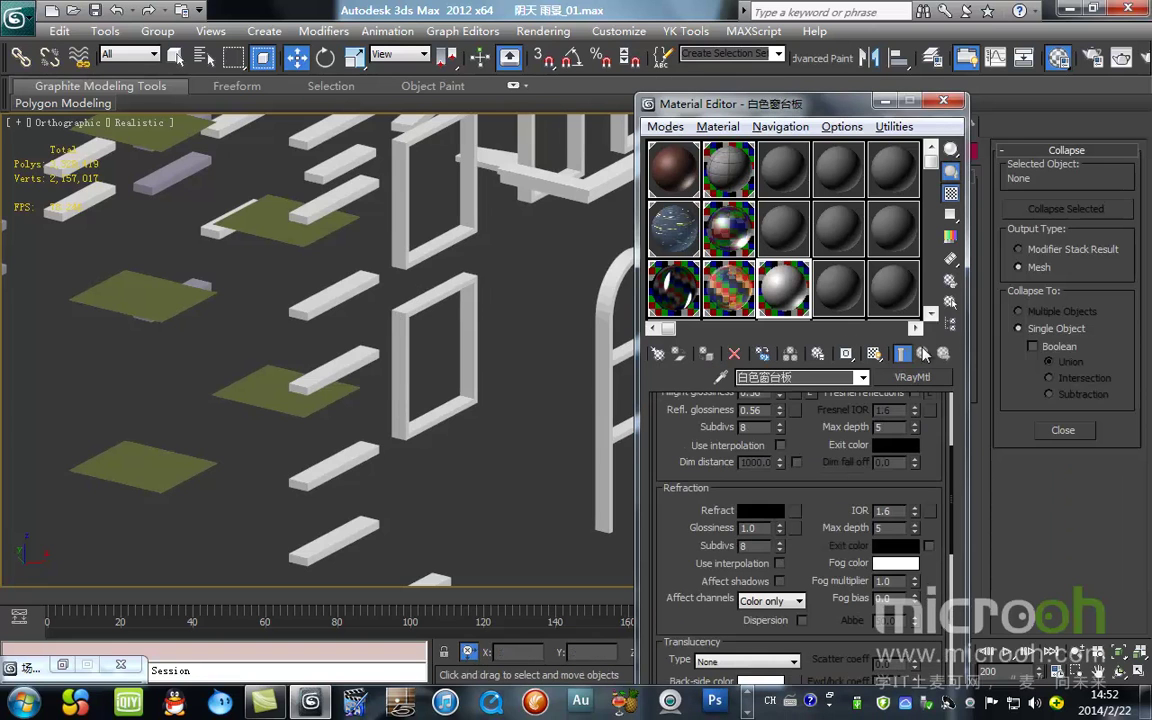
left_click(950, 302)
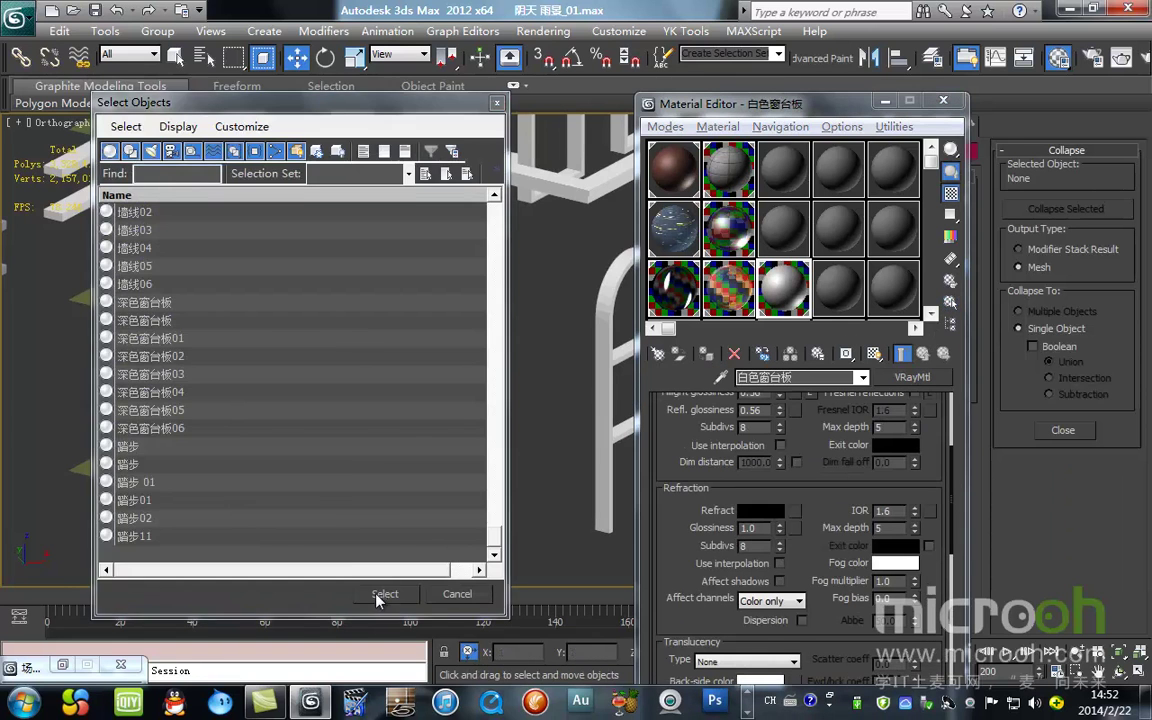
left_click(380, 663)
right_click(455, 318)
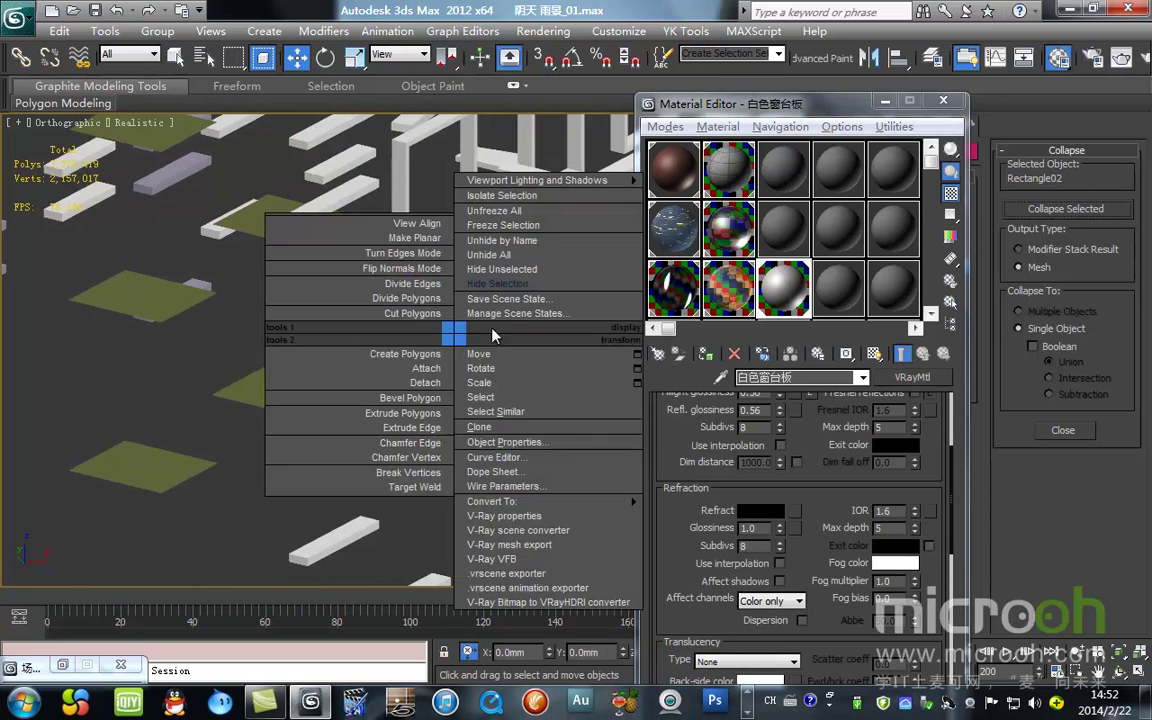
left_click(528, 289)
Step: Sample the purple-grey window sill's material 深色窗台板 into the current Material Editor slot, replacing 白色窗台板
scroll(478, 355, "down", 10)
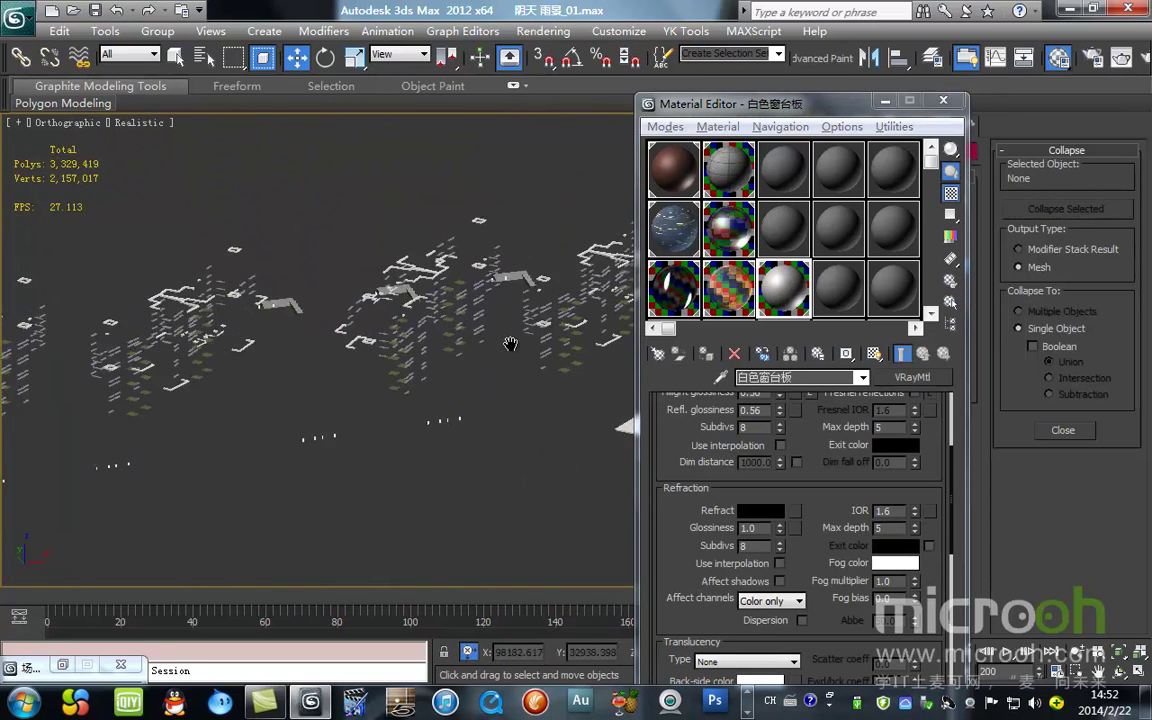
scroll(400, 377, "up", 6)
left_click(720, 377)
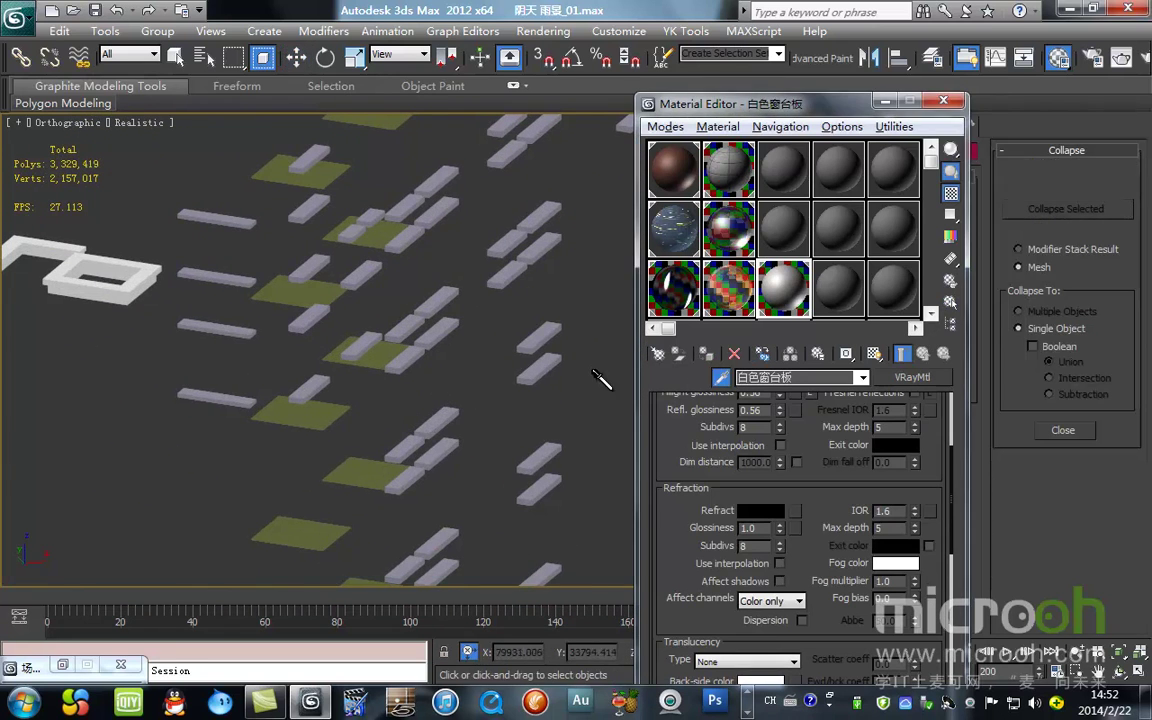
scroll(420, 297, "up", 3)
left_click(447, 313)
key("w")
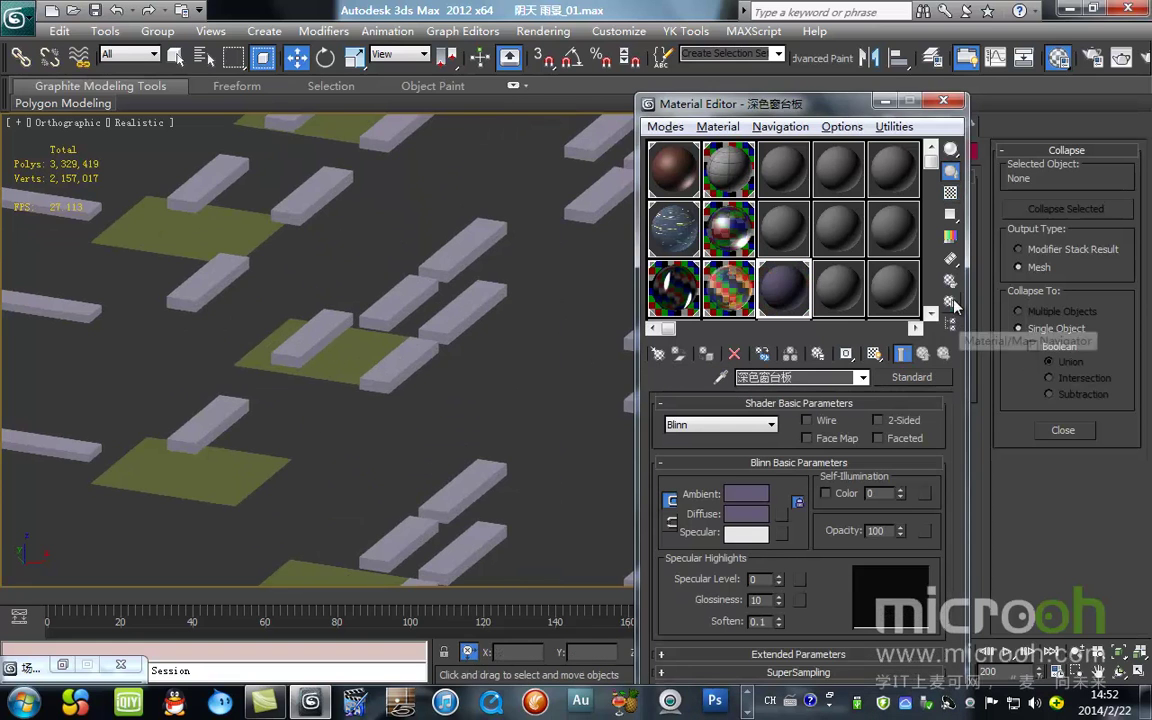
Step: Select all objects that use the dark sill material 深色窗台板, collapse them into a single mesh and hide it
key("h")
left_click(385, 594)
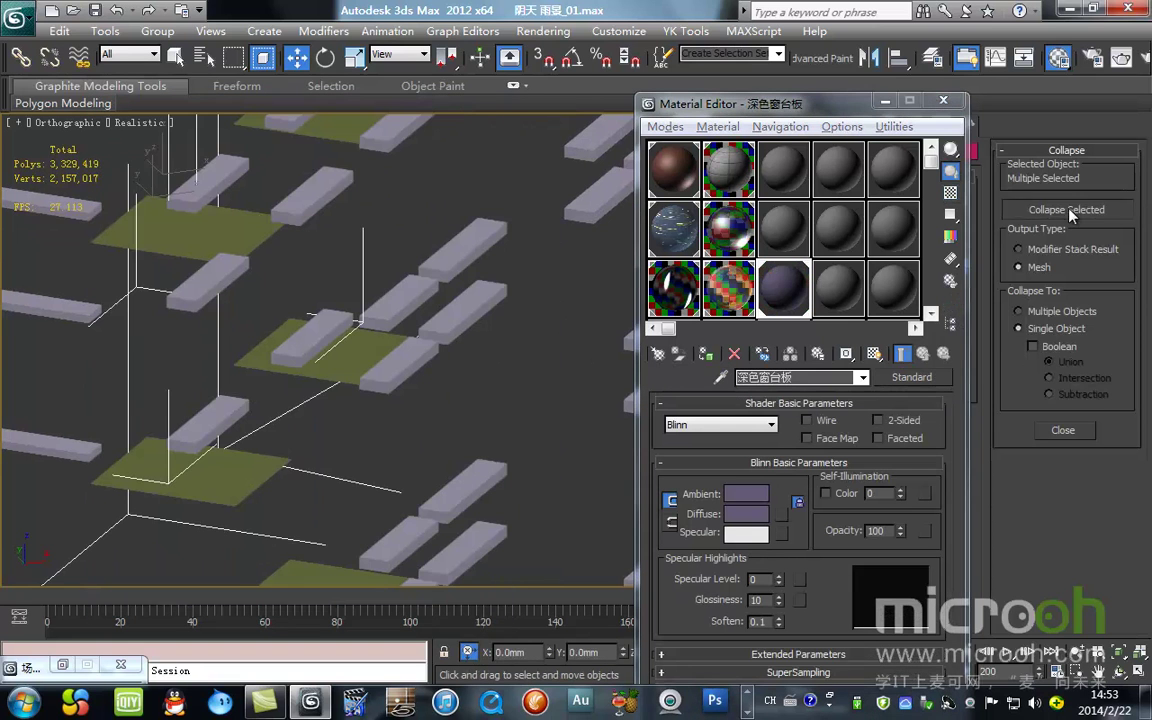
left_click(1010, 208)
key("Delete")
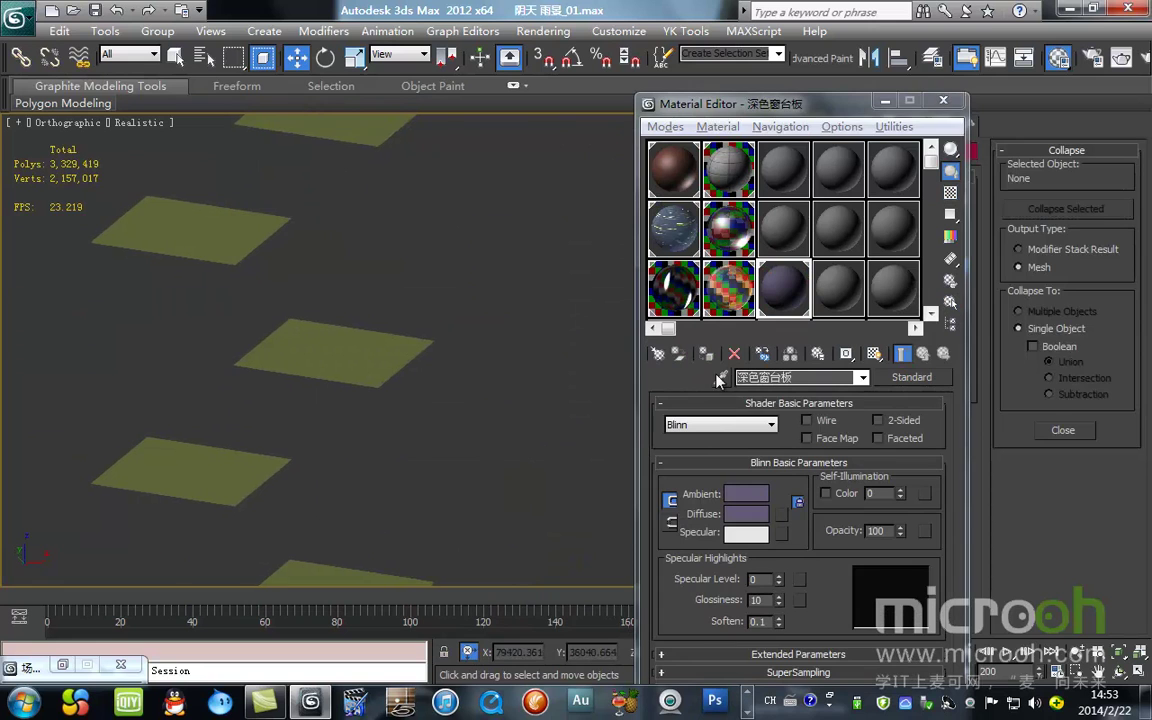
Step: Sample the green planes' grass material 草, then collapse all objects that use it into a single mesh and hide it
left_click(720, 378)
left_click(342, 342)
left_click(951, 302)
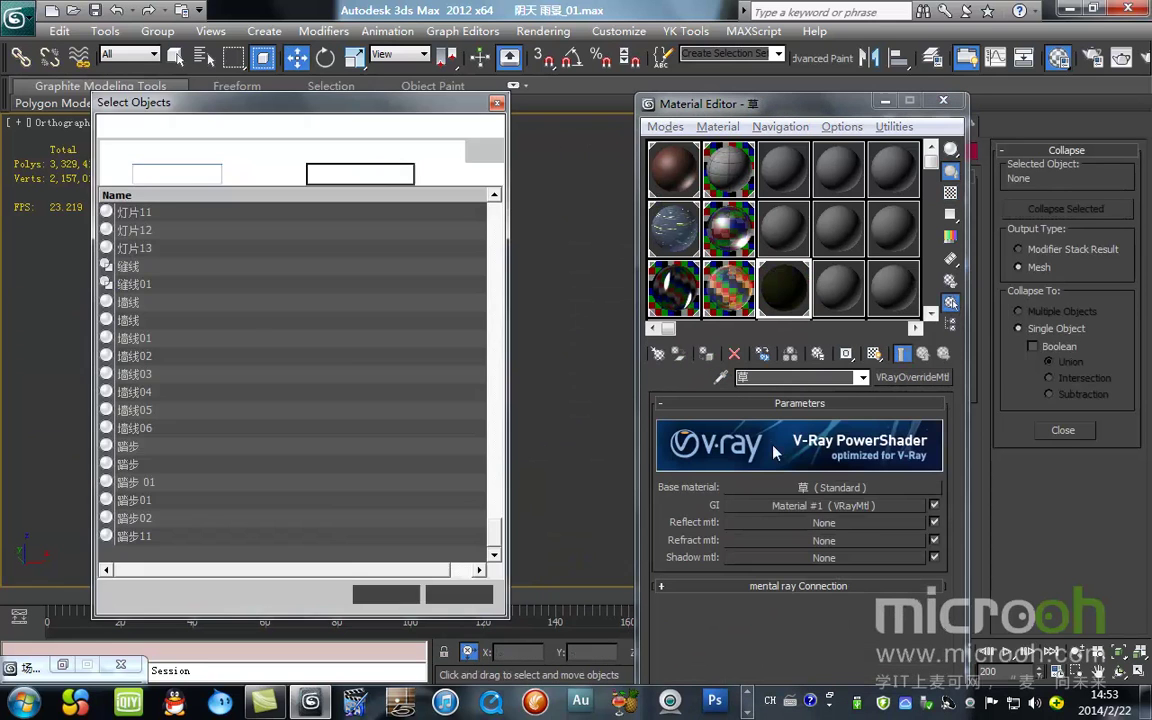
left_click(381, 662)
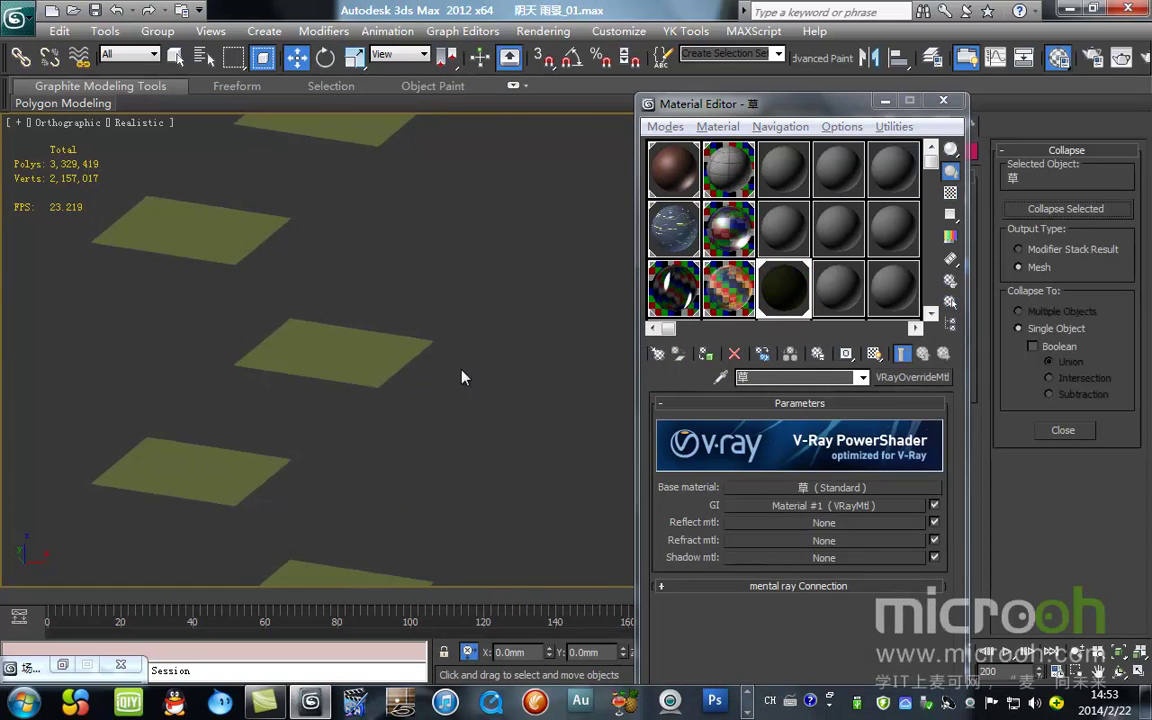
right_click(372, 342)
left_click(488, 298)
Step: Sample the low arched building's tan stone wall material 深黄色花岗石 into the current Material Editor slot, replacing 草
scroll(455, 333, "up", 10)
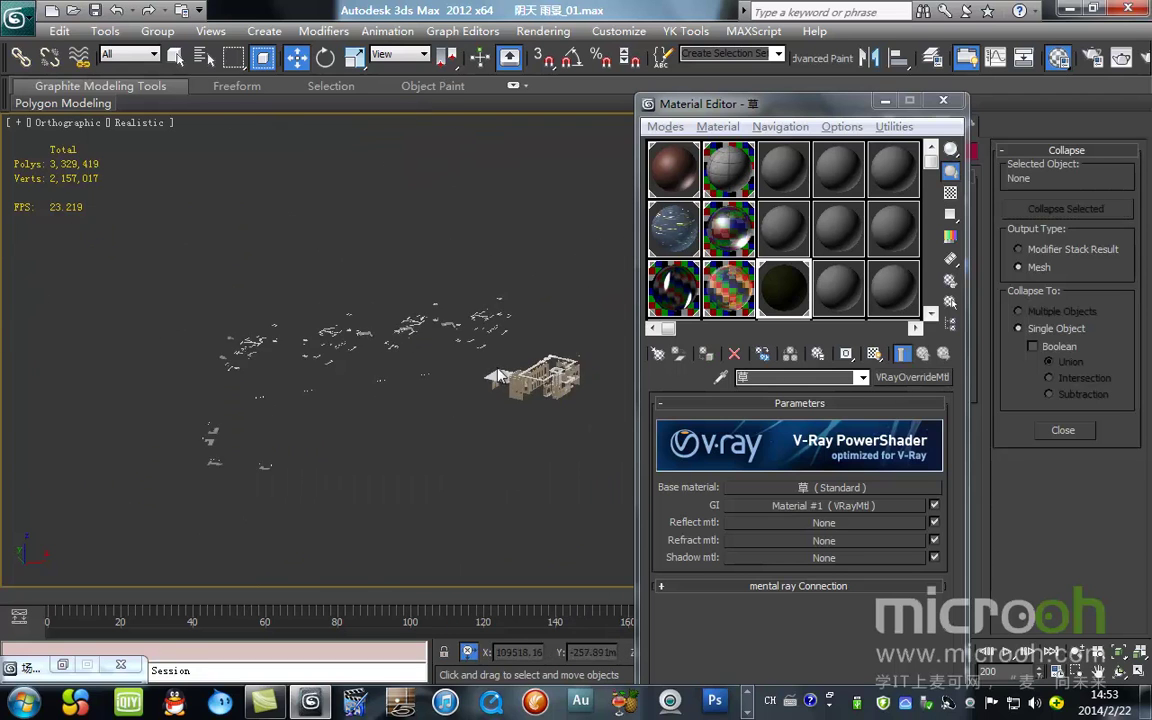
scroll(357, 298, "down", 10)
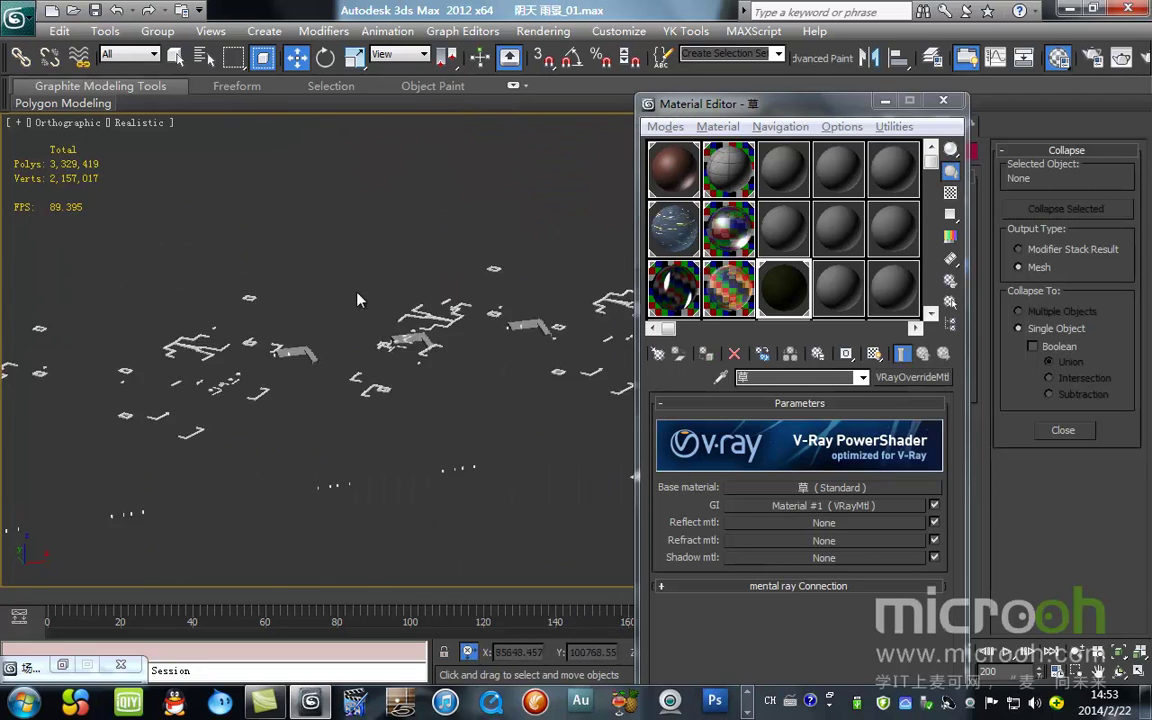
middle_click_drag(422, 463, 250, 400)
scroll(369, 331, "up", 7)
scroll(305, 357, "up", 4)
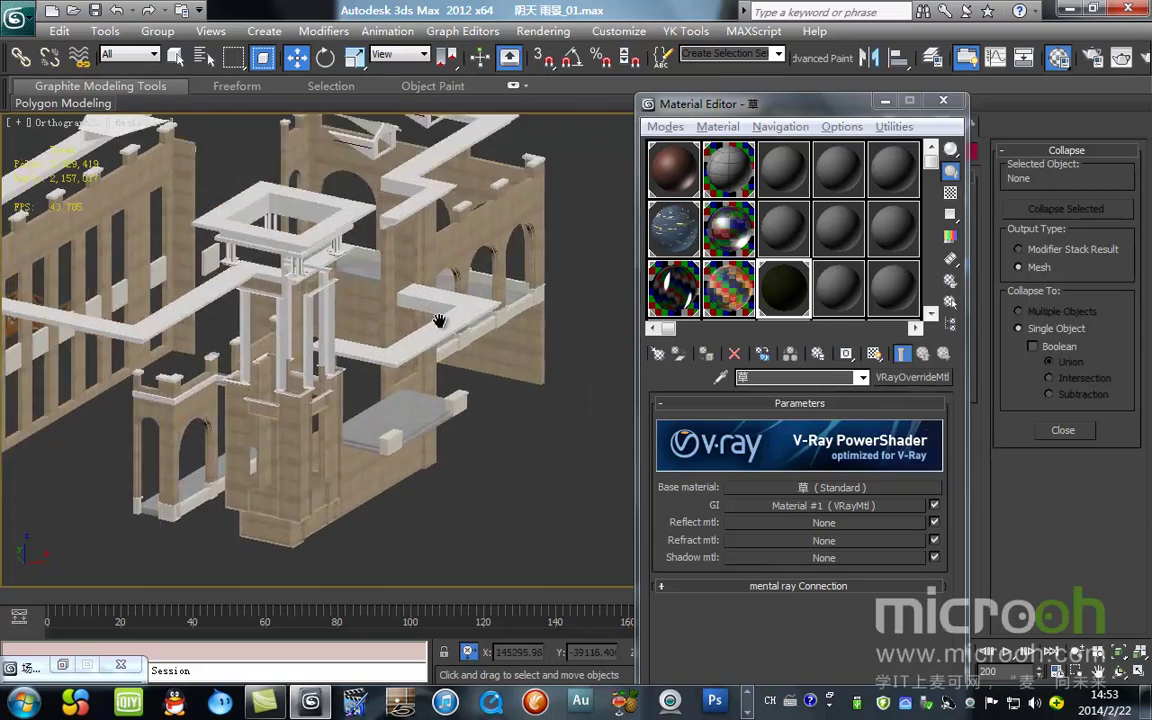
left_click(721, 379)
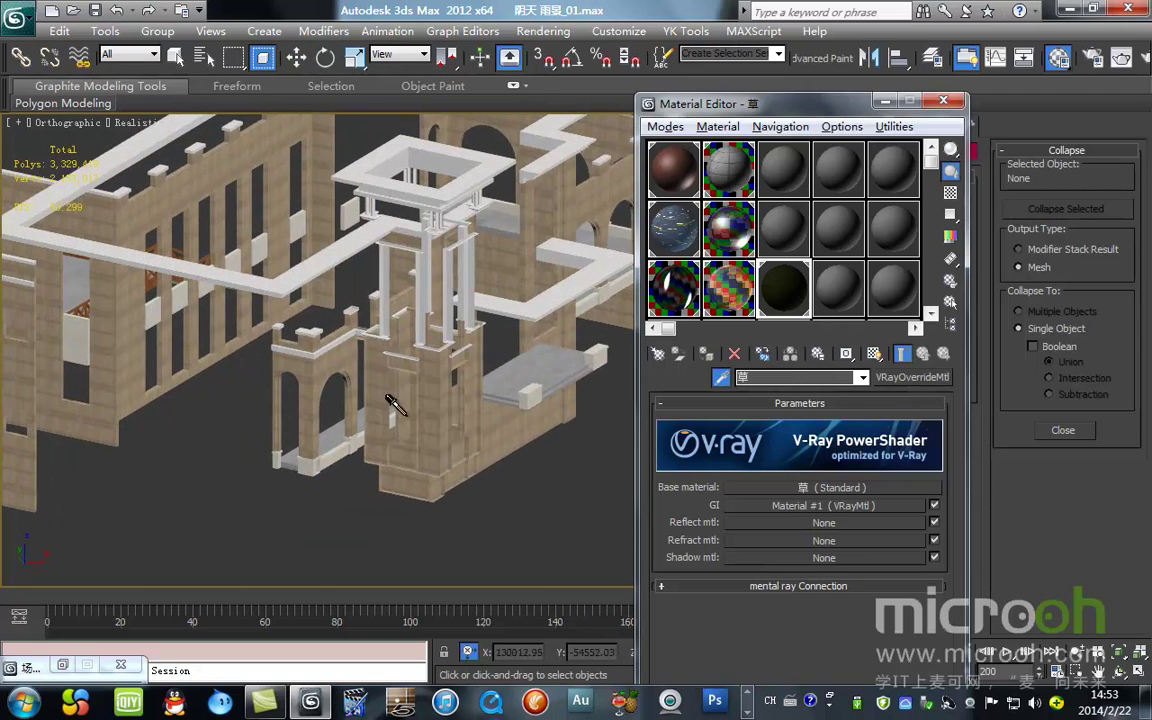
left_click(393, 410)
Step: Select all objects that use the stone material 深黄色花岗石, collapse them into a single mesh and hide it
left_click(762, 354)
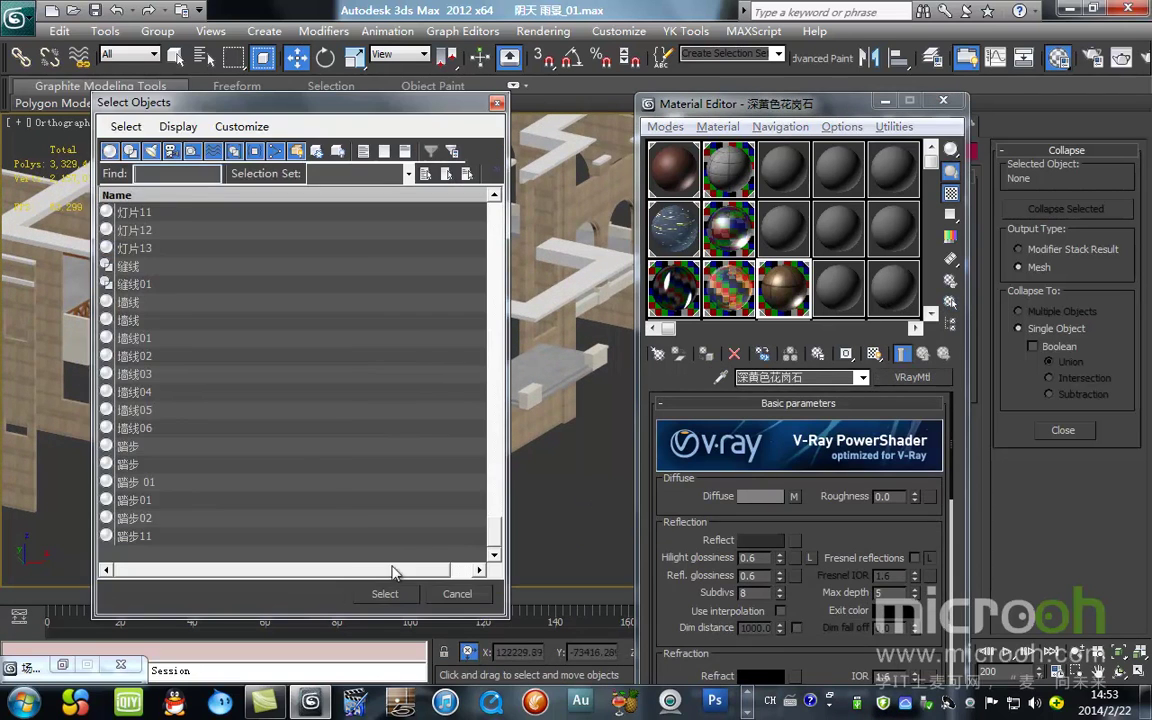
left_click(380, 663)
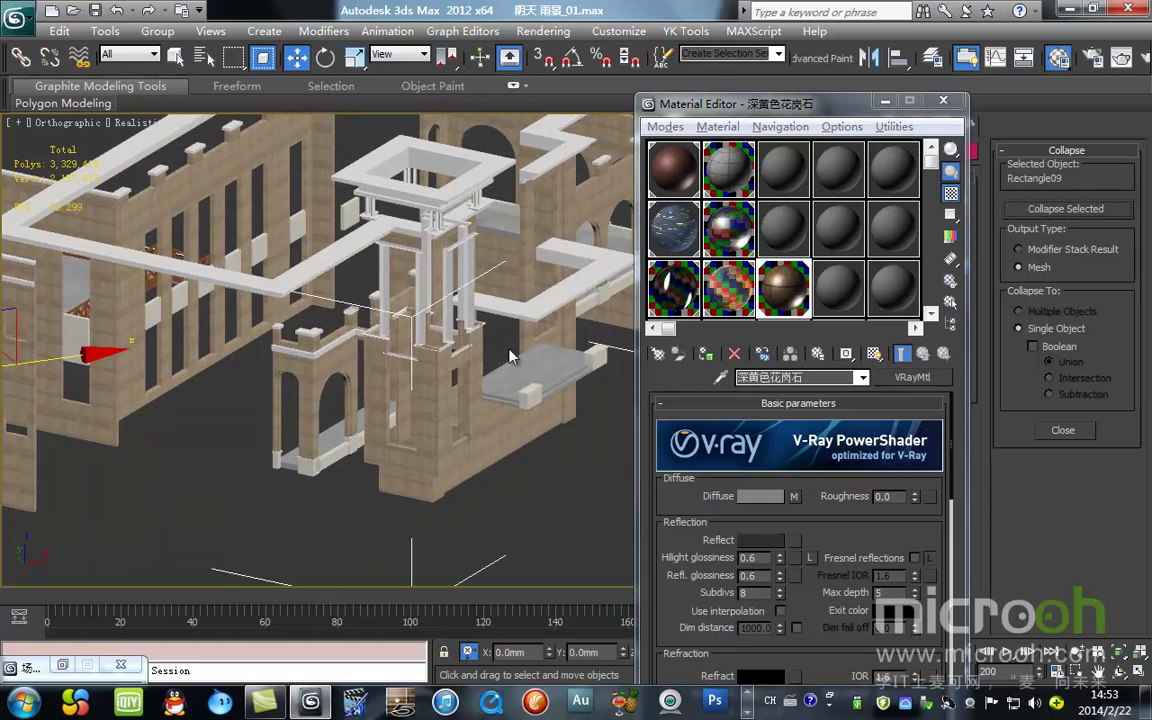
right_click(484, 333)
left_click(520, 293)
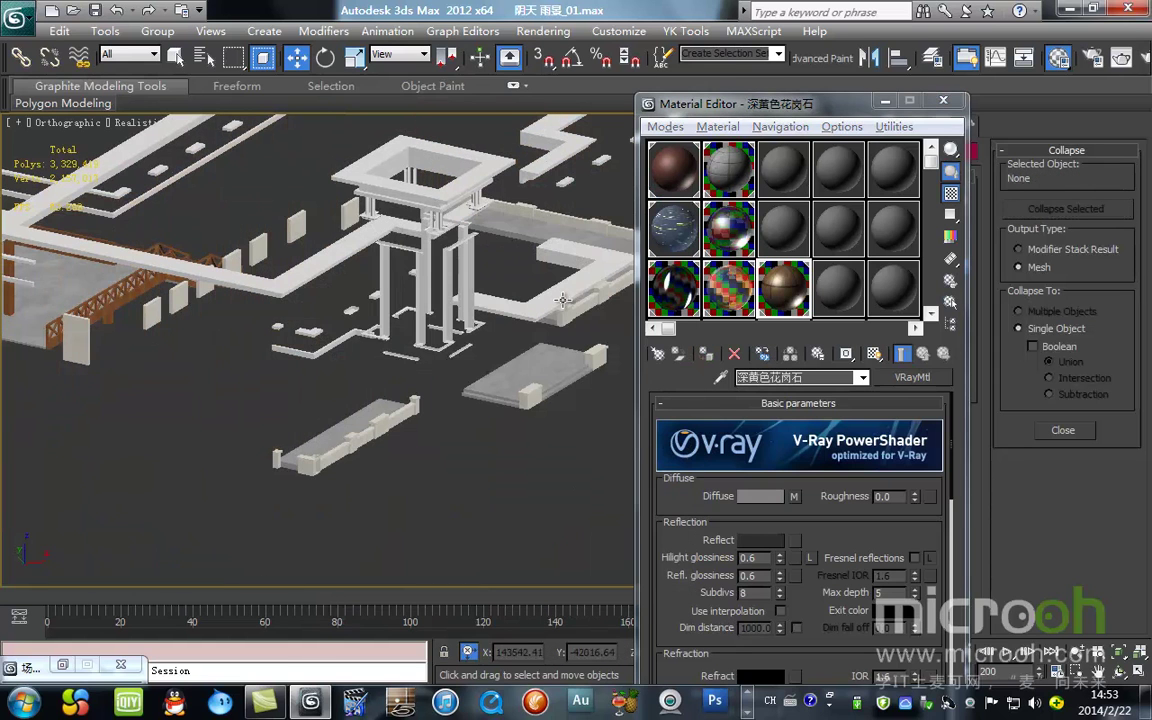
Step: Sample the white trim's material 白色外墙氟碳漆, then collapse all objects that use it into a single mesh and hide it
left_click(721, 378)
left_click(350, 170)
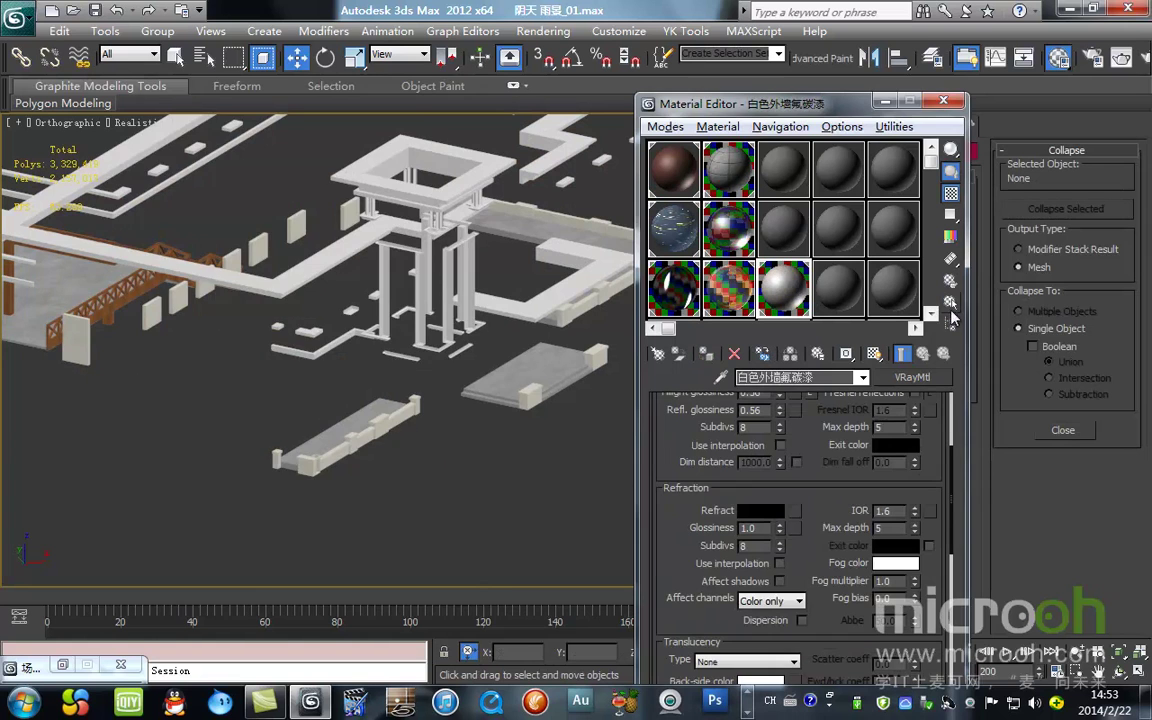
left_click(951, 303)
left_click(395, 593)
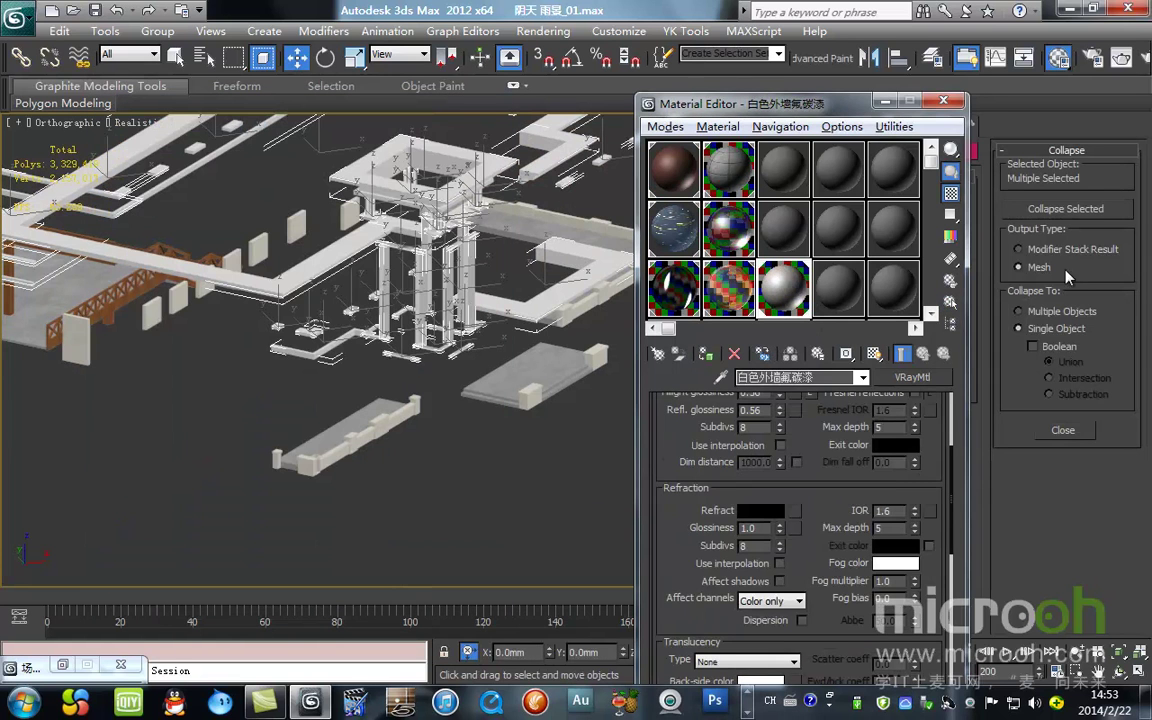
left_click(1097, 210)
right_click(500, 238)
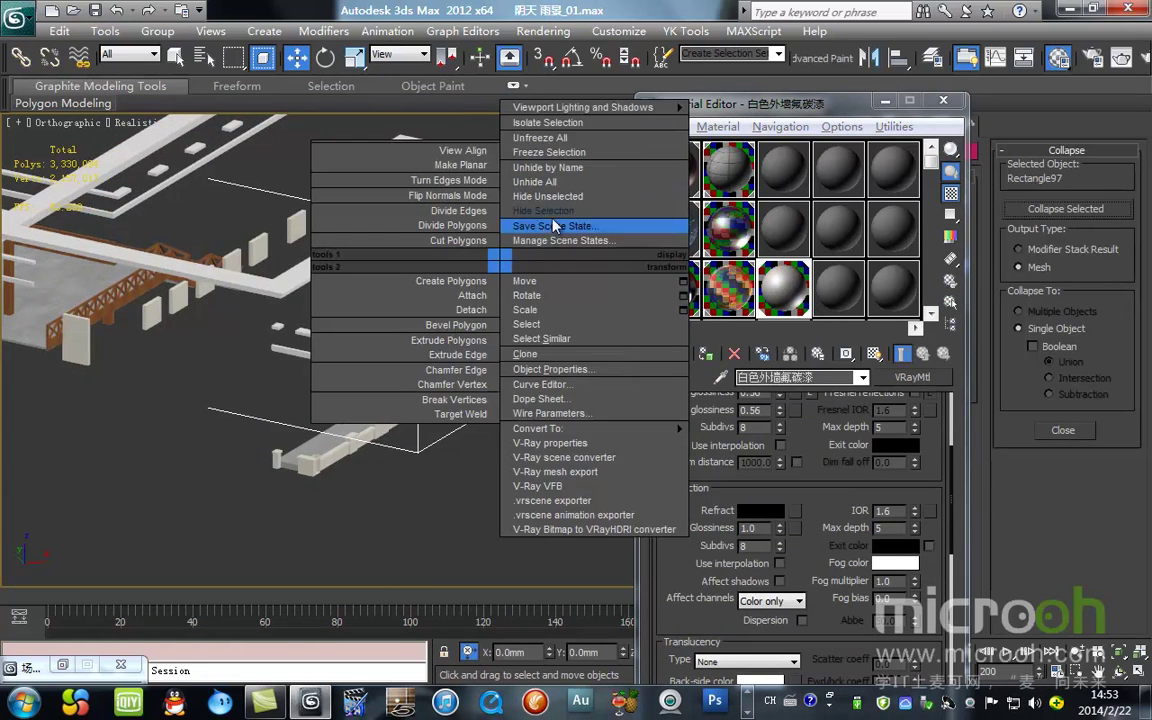
left_click(546, 226)
Step: Sample the brown wooden railing's material 木栏 into the current Material Editor slot, replacing 白色外墙氟碳漆
scroll(520, 270, "down", 4)
scroll(399, 409, "up", 5)
scroll(258, 396, "up", 3)
middle_click_drag(258, 396, 817, 312)
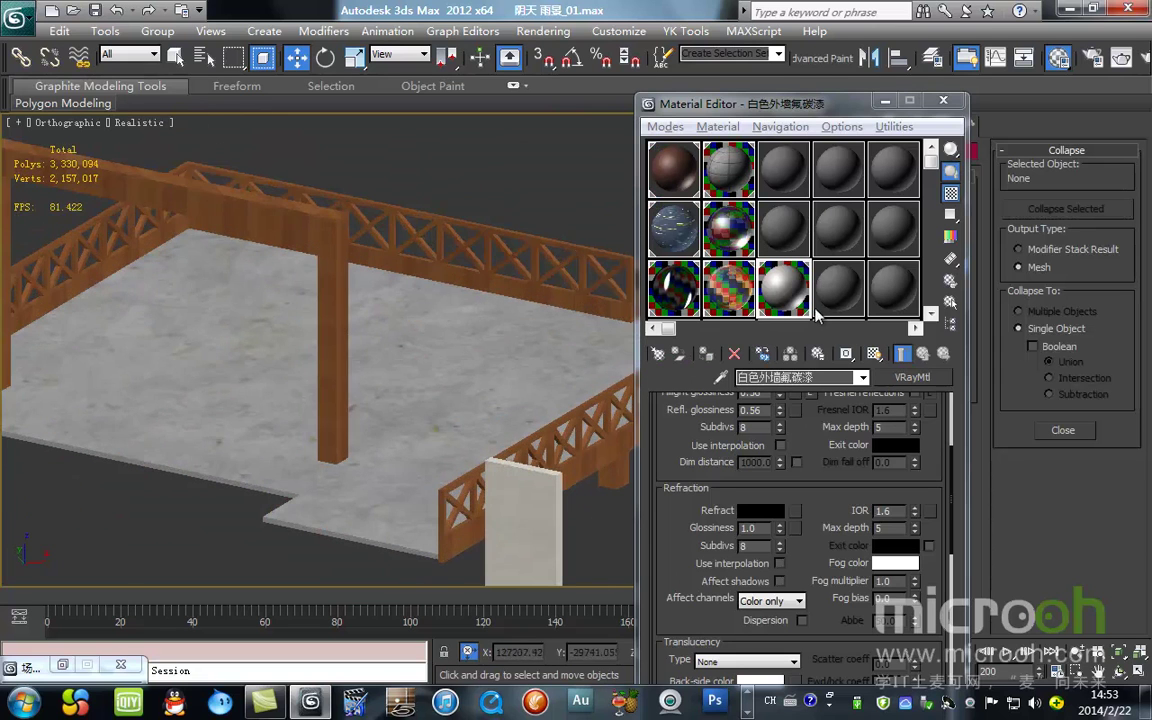
left_click(720, 378)
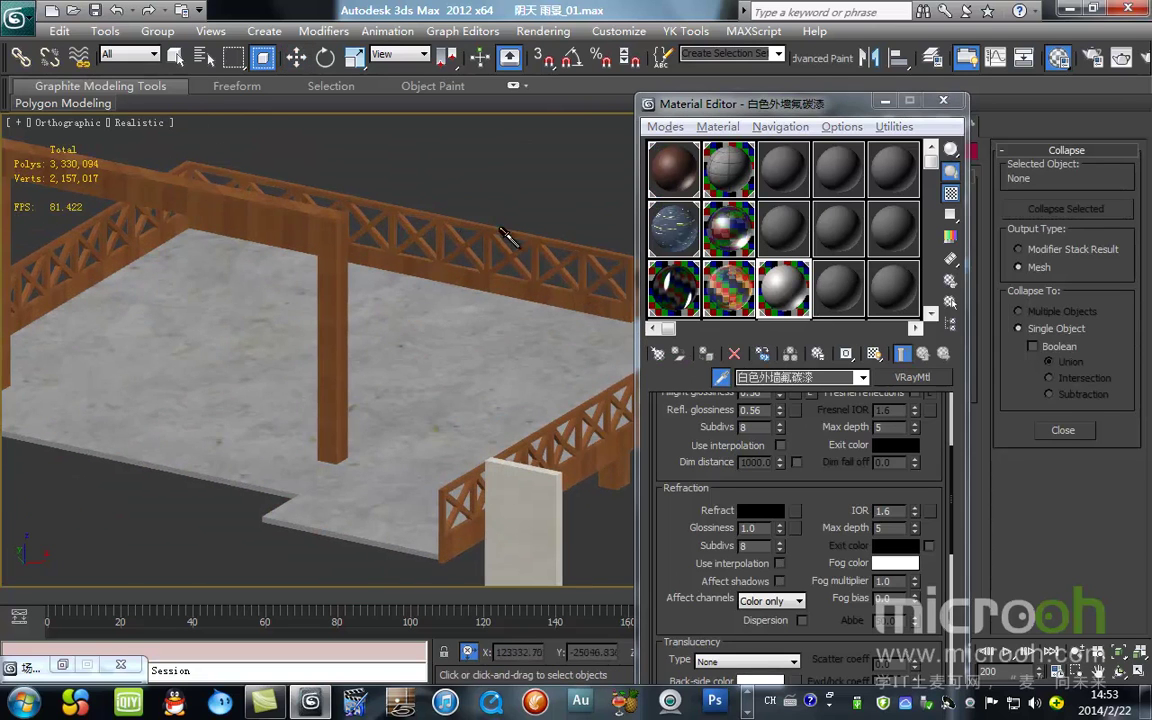
left_click(468, 213)
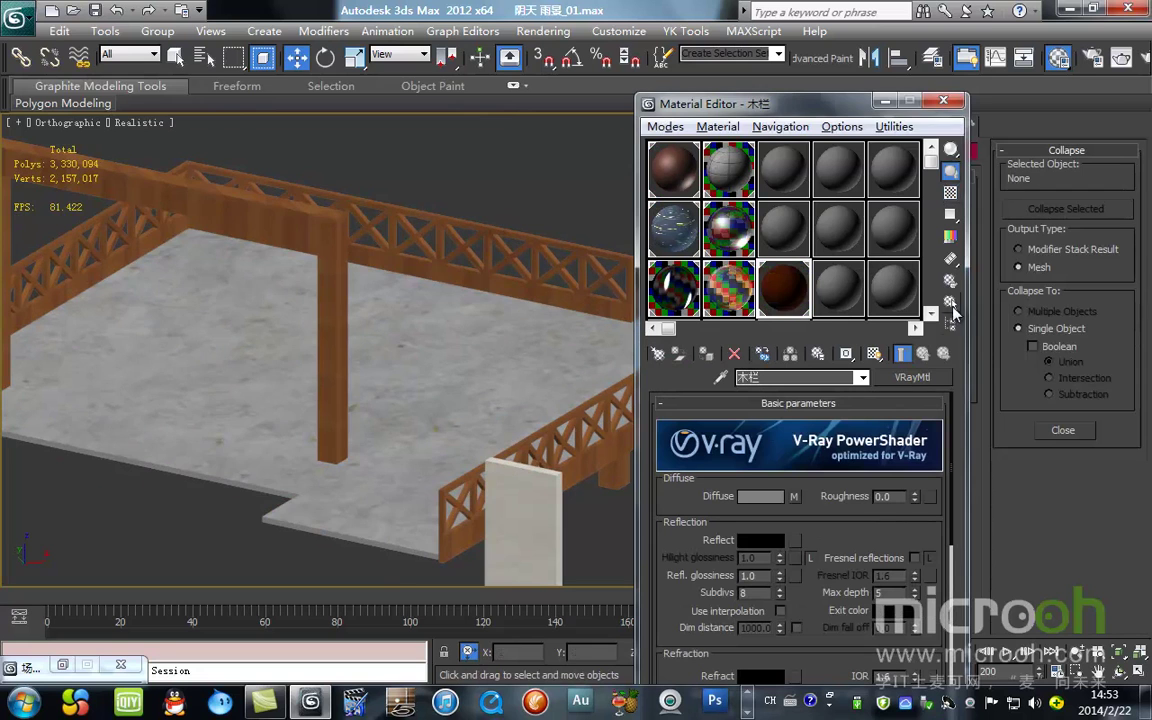
Step: Select all objects that use the wooden railing material 木栏, collapse them into a single mesh and hide it
key("h")
left_click(385, 595)
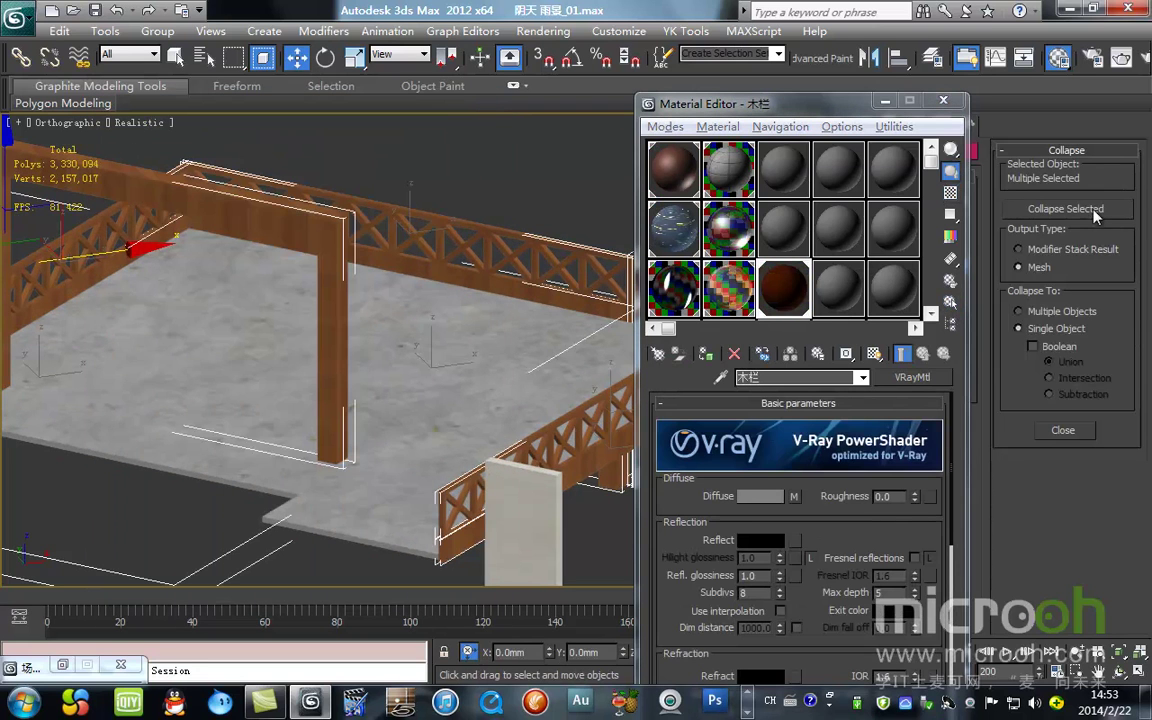
scroll(512, 332, "up", 3)
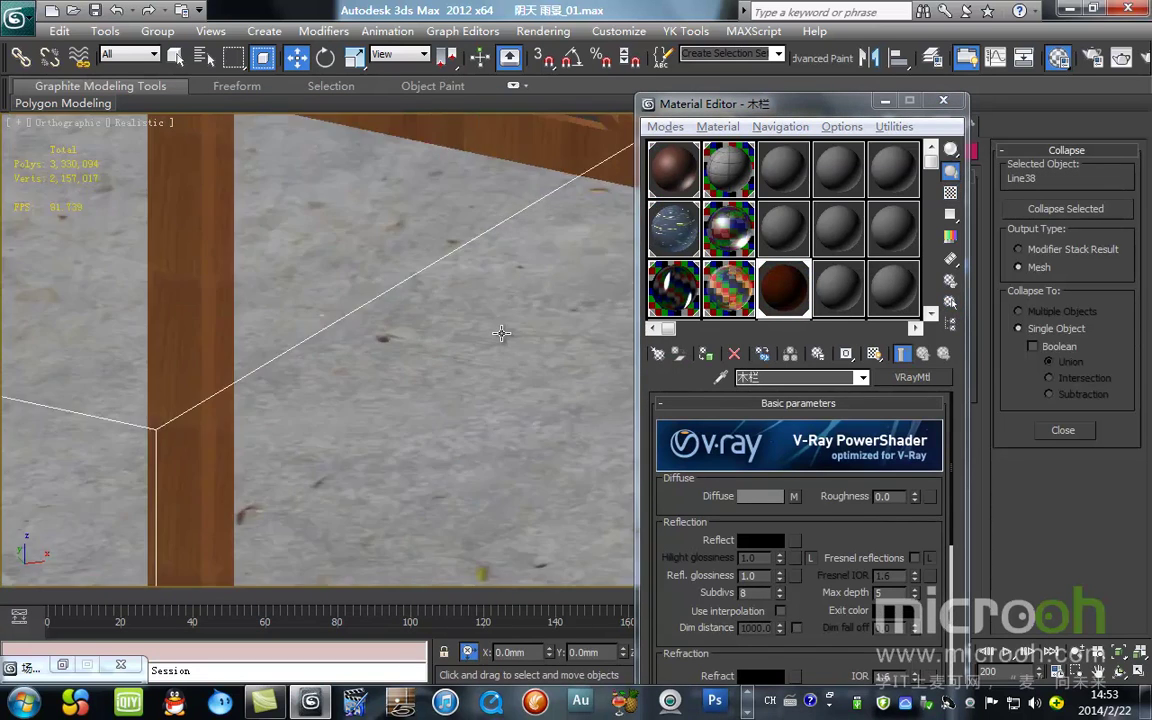
scroll(507, 330, "down", 5)
right_click(486, 314)
left_click(540, 265)
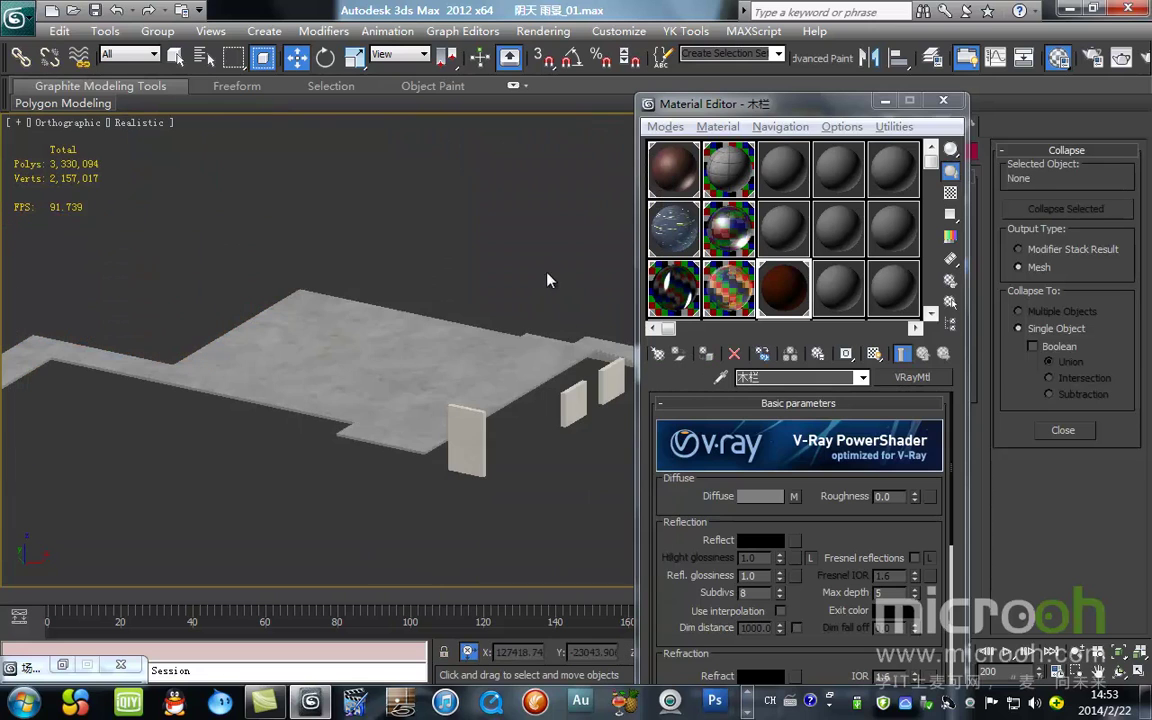
Step: Sample the white panels' material 灰色花岗石, then collapse all objects that use it into a single mesh and hide it
left_click(719, 377)
left_click(571, 392)
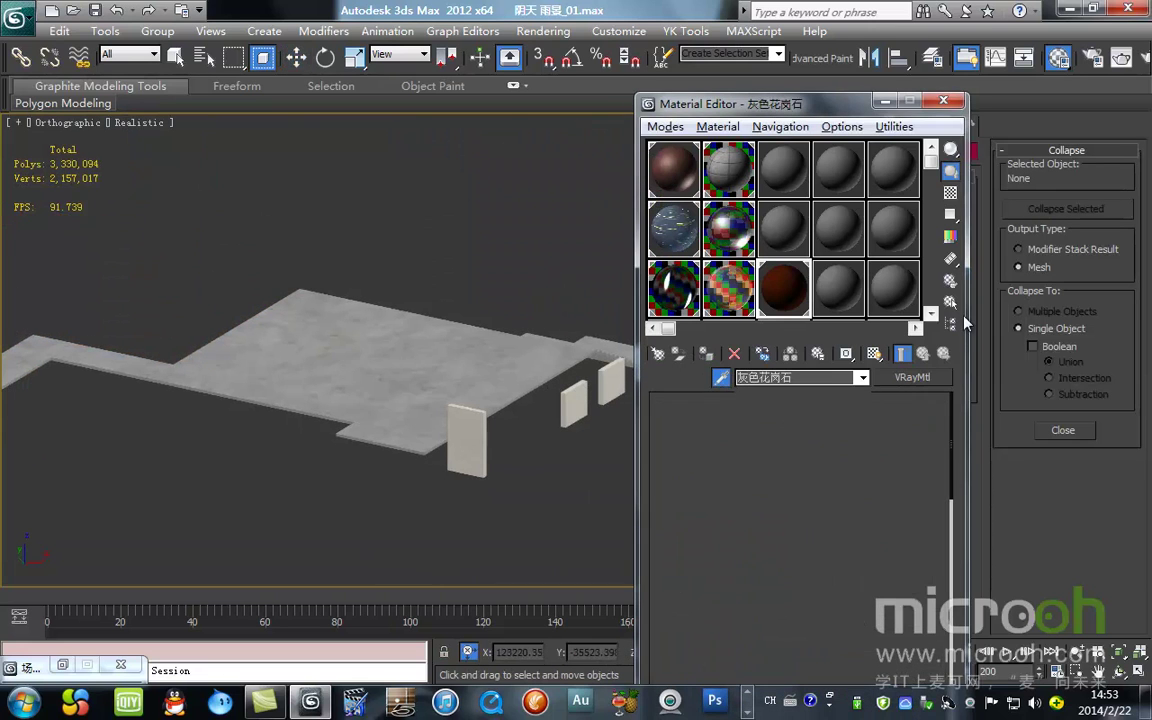
left_click(951, 303)
left_click(951, 304)
left_click(384, 595)
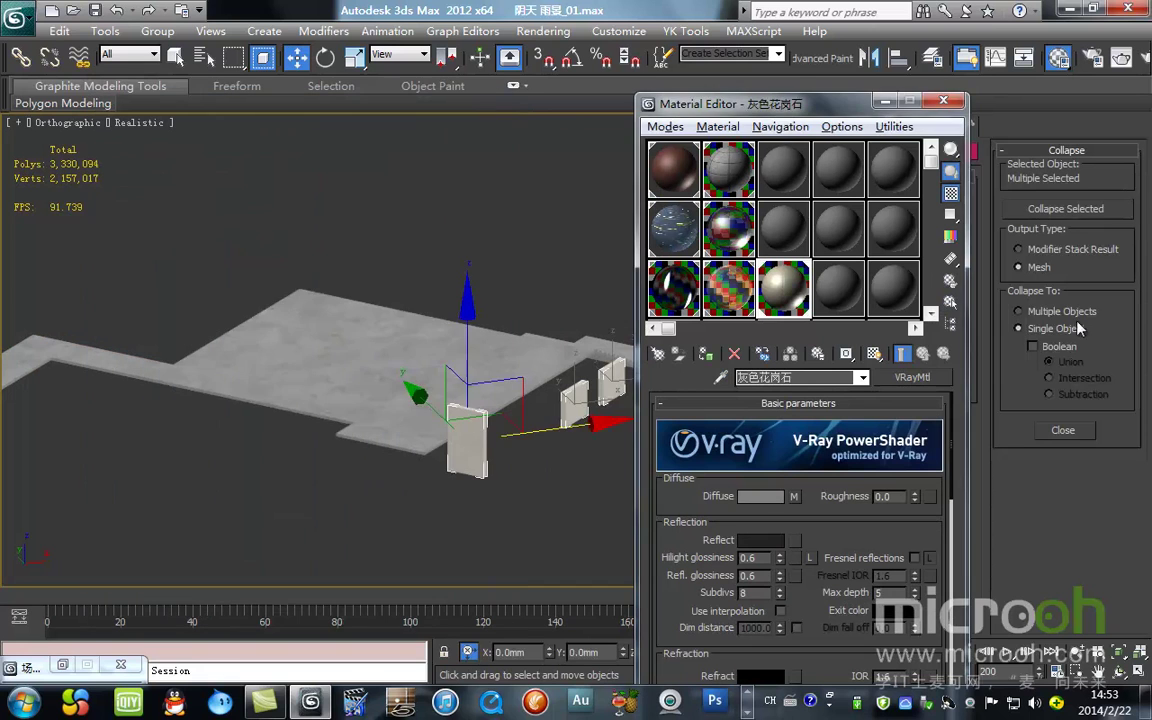
right_click(330, 307)
scroll(506, 425, "down", 4)
right_click(548, 360)
left_click(587, 310)
Step: Sample the white wall moulding's material 墙线 into the current Material Editor slot, replacing 灰色花岗石
scroll(429, 322, "down", 7)
scroll(280, 233, "up", 7)
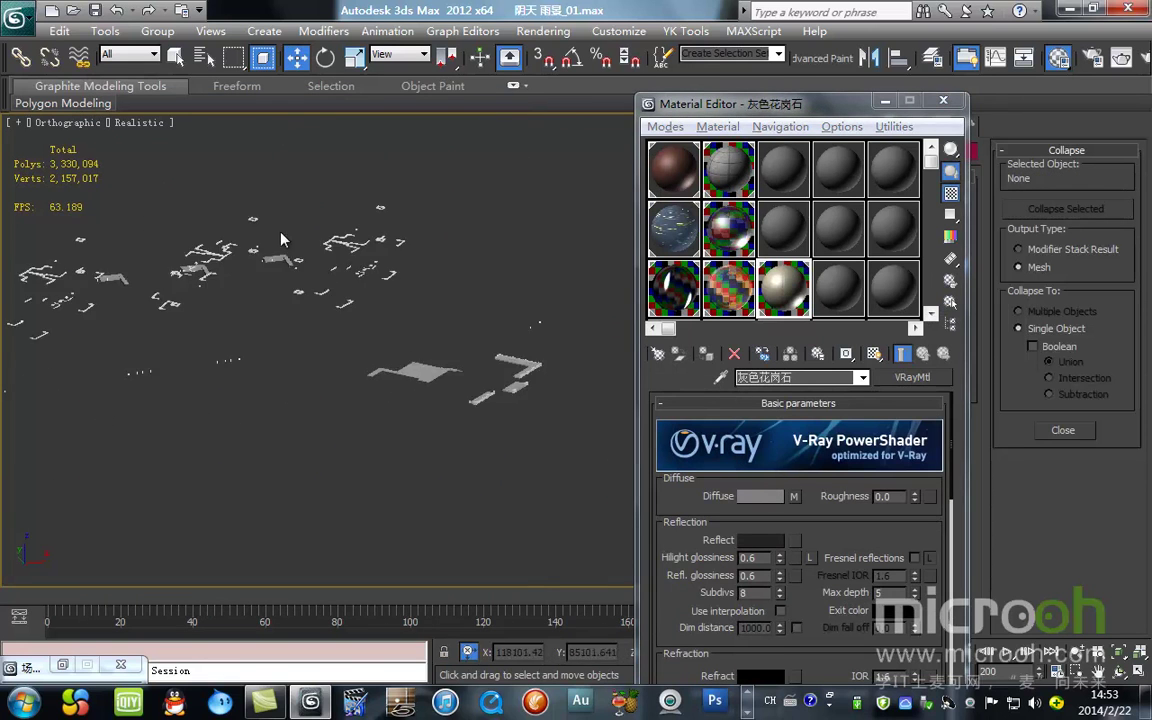
middle_click_drag(296, 240, 340, 268)
scroll(340, 268, "up", 6)
left_click(720, 377)
middle_click_drag(476, 462, 278, 108)
scroll(398, 300, "up", 3)
left_click(314, 176)
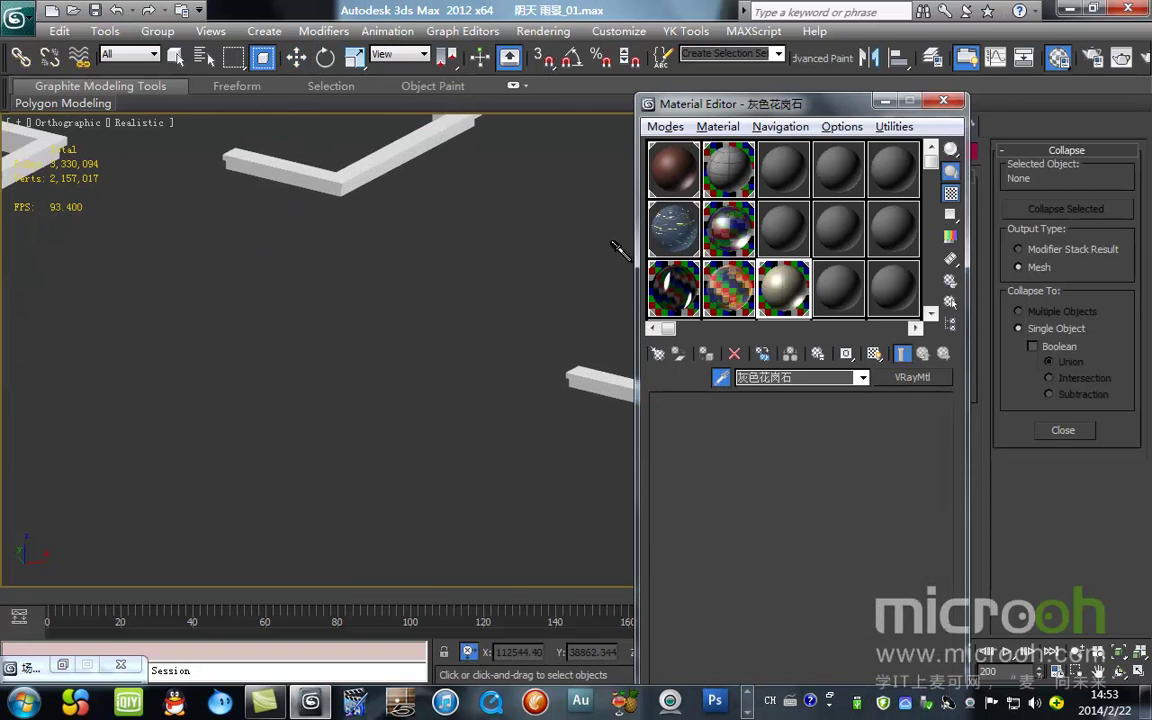
Step: Select all objects that use the moulding material 墙线, collapse them into a single mesh and hide it
left_click(949, 303)
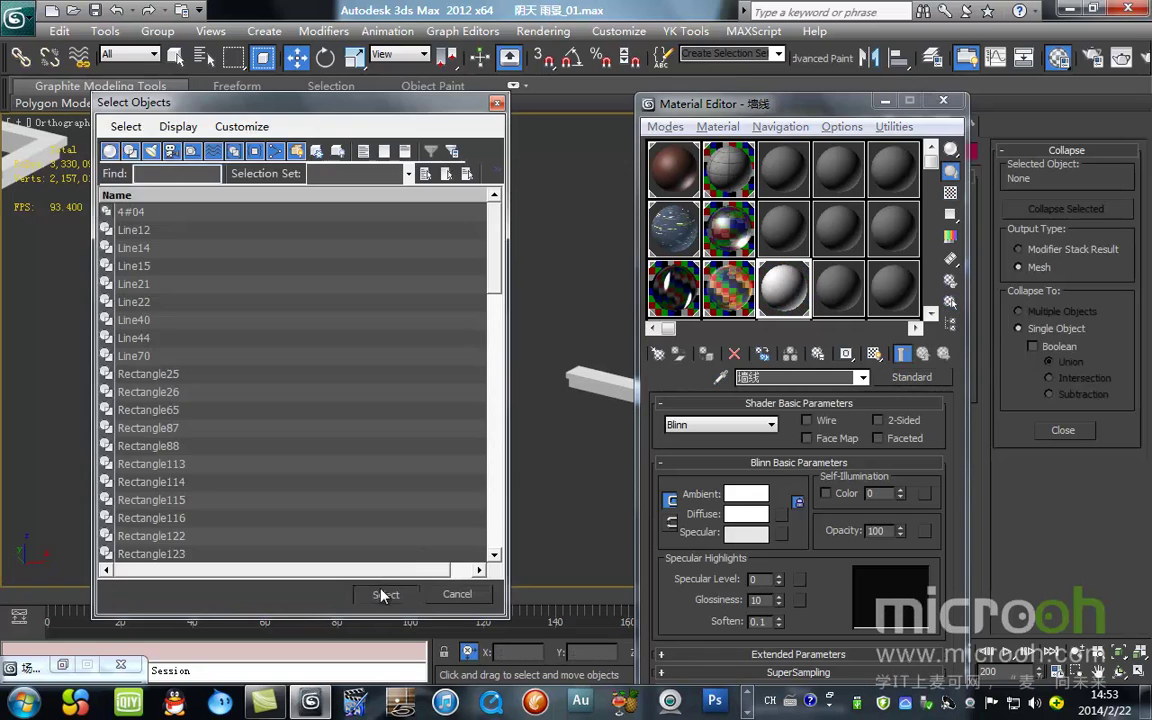
left_click(385, 594)
scroll(431, 424, "down", 5)
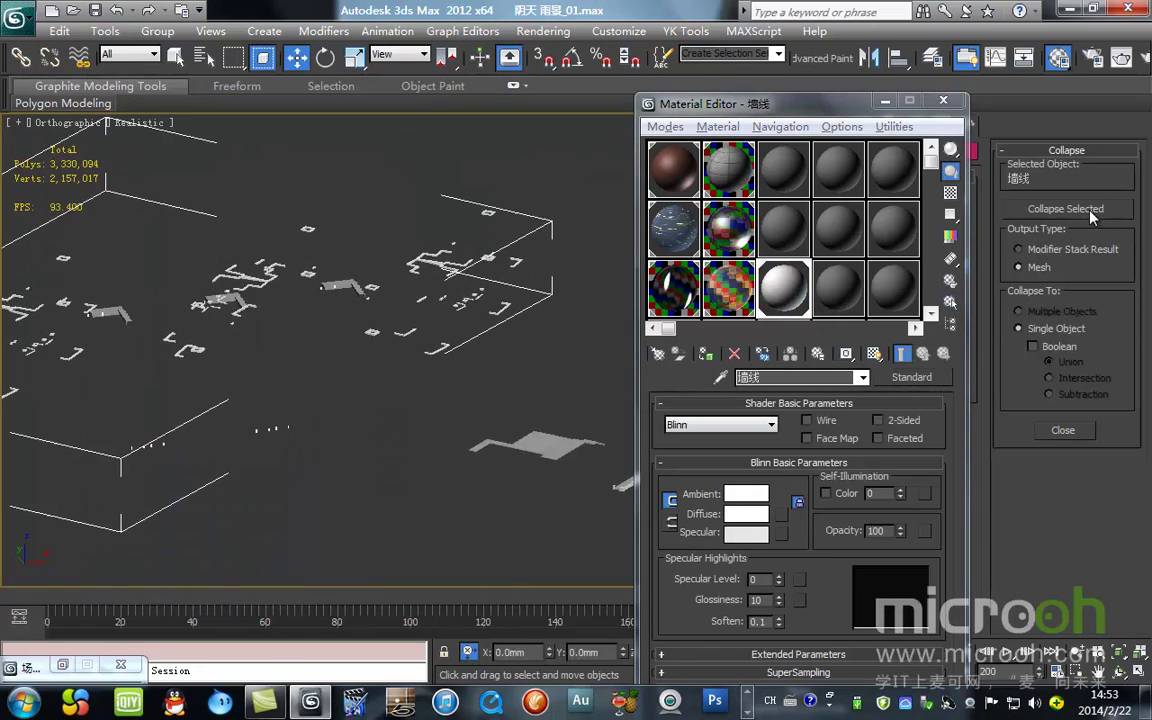
right_click(404, 326)
left_click(505, 263)
scroll(474, 358, "down", 3)
scroll(480, 400, "up", 3)
scroll(488, 457, "down", 4)
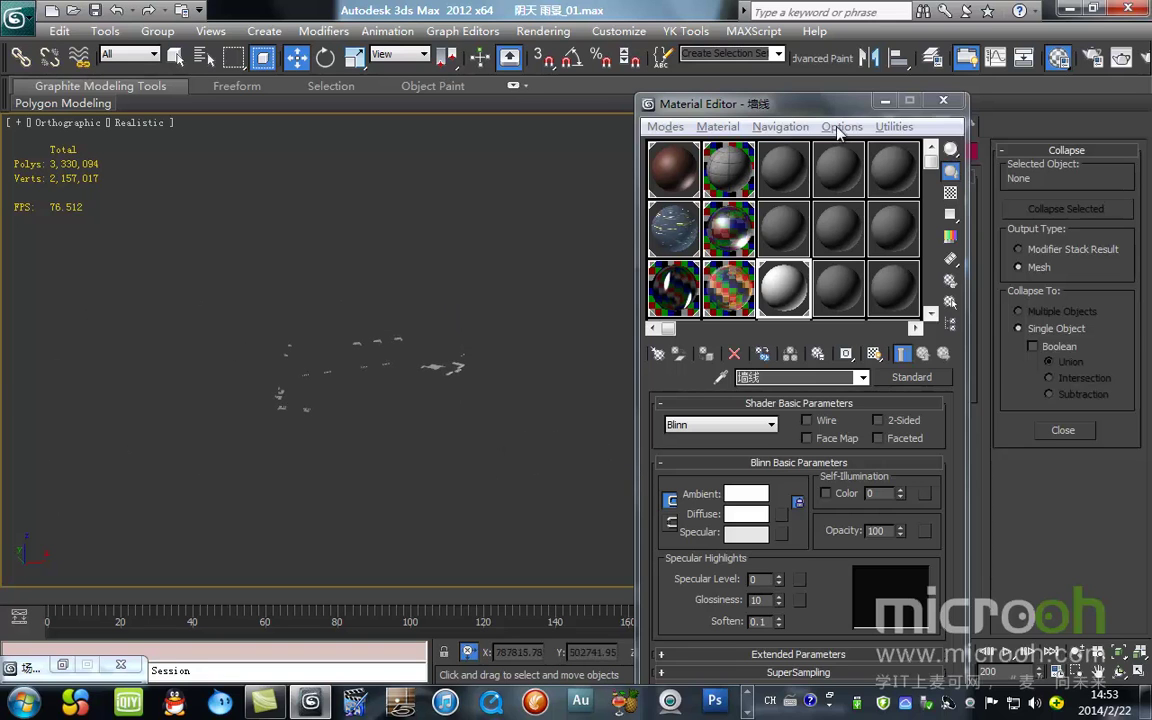
Step: Hide the building layer 建筑 and show the landscape layer dx2 with its roads and plazas
left_click_drag(850, 107, 908, 132)
left_click(932, 58)
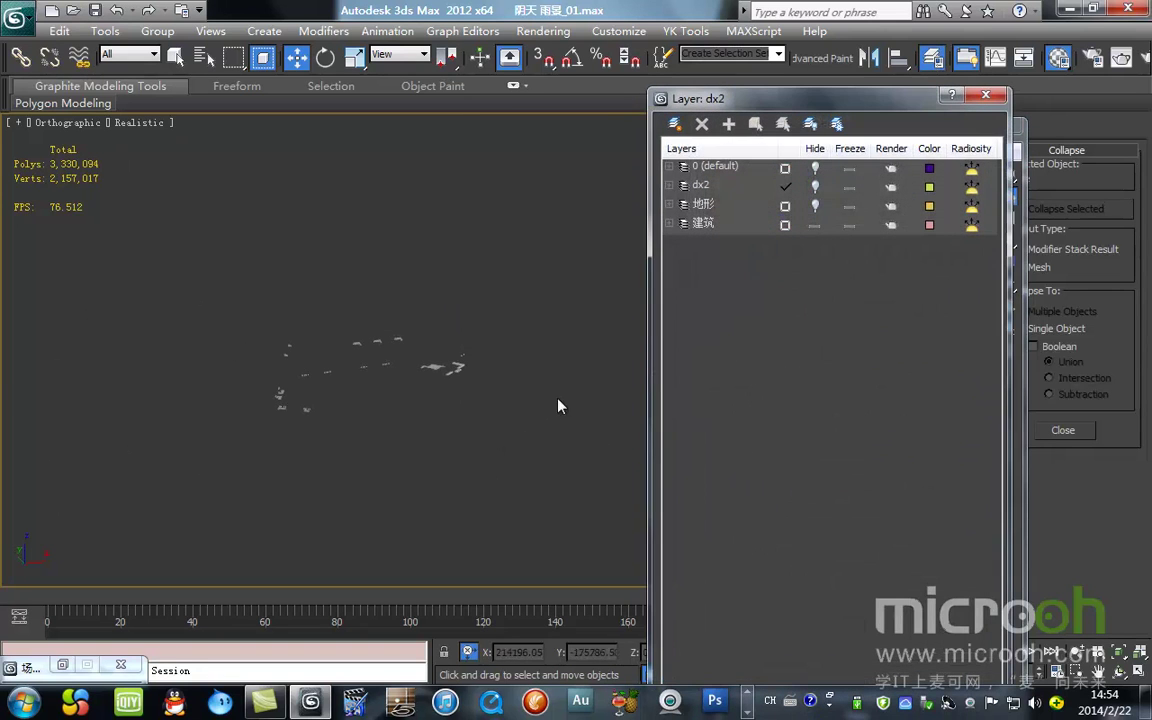
left_click(816, 187)
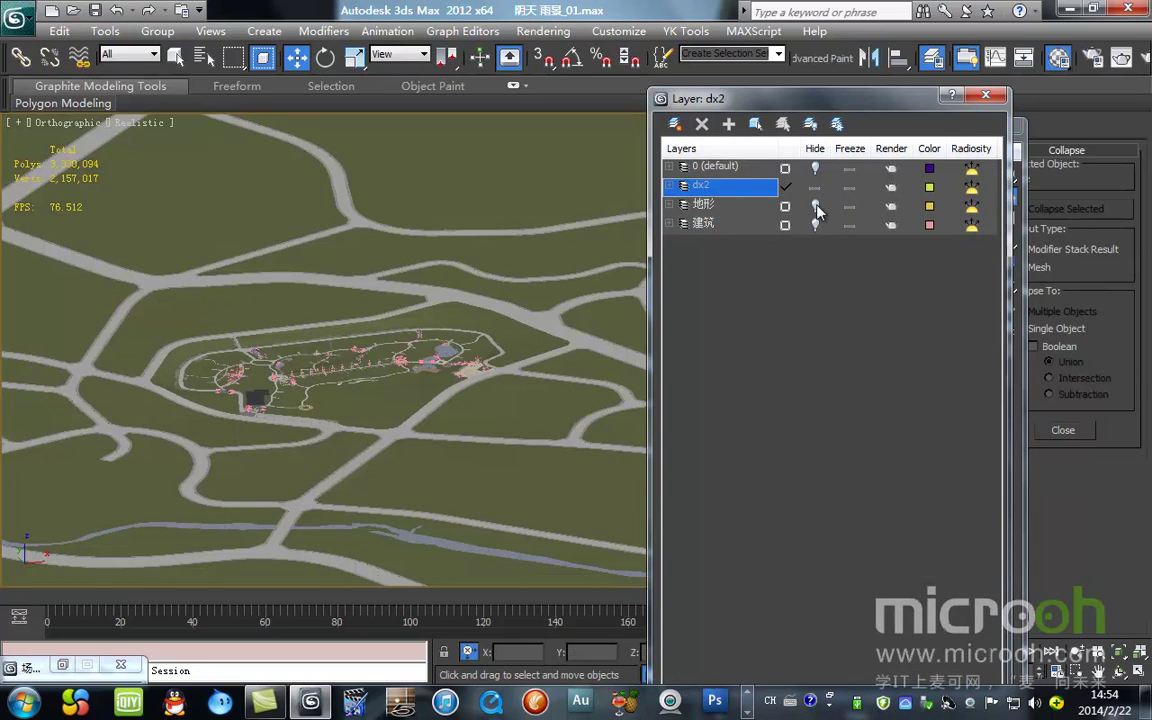
left_click(816, 206)
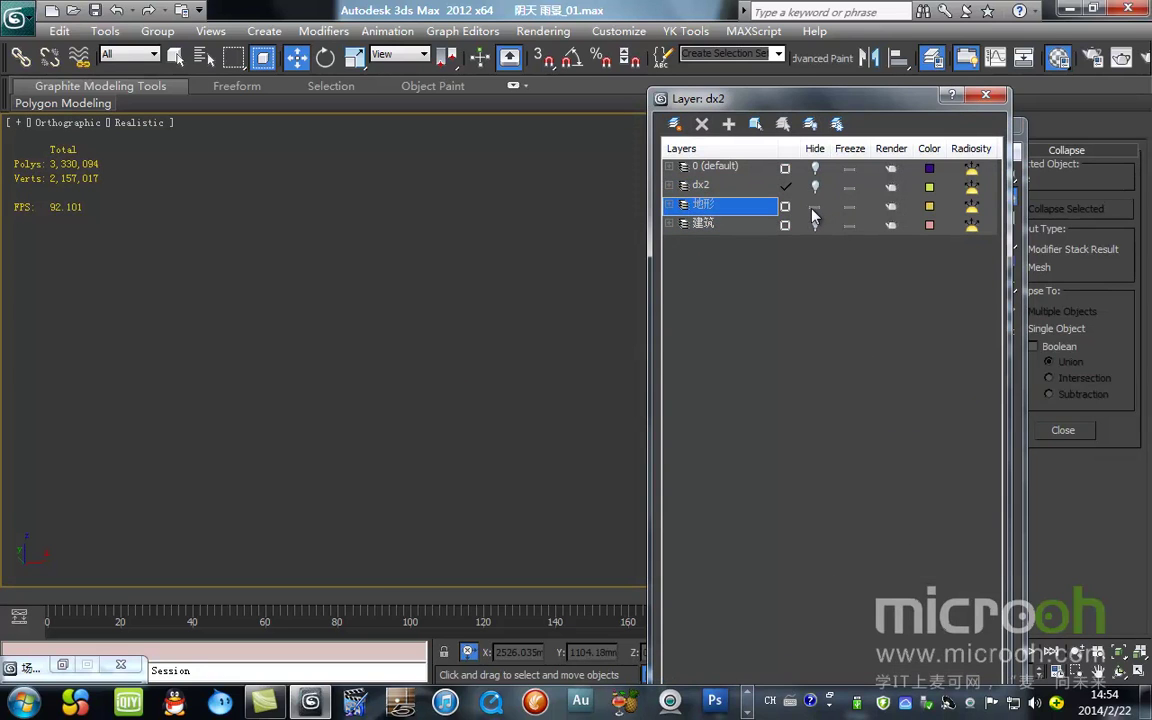
left_click(822, 187)
scroll(136, 329, "down", 10)
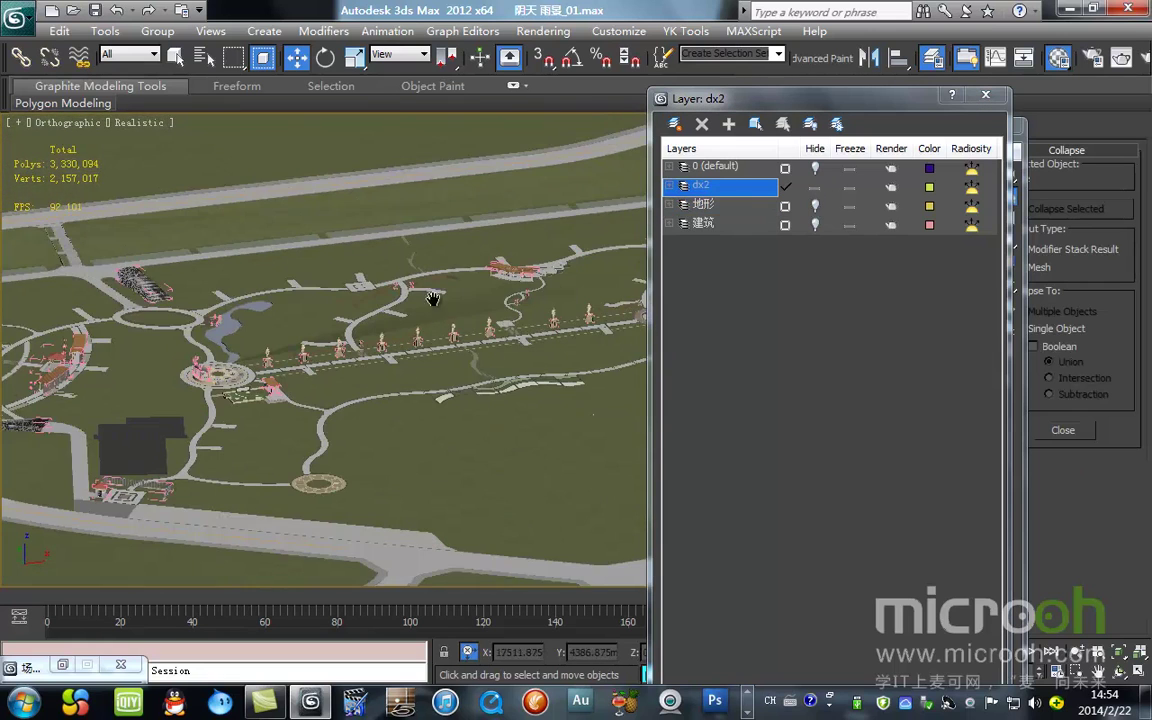
middle_click_drag(433, 299, 401, 211)
left_click(983, 96)
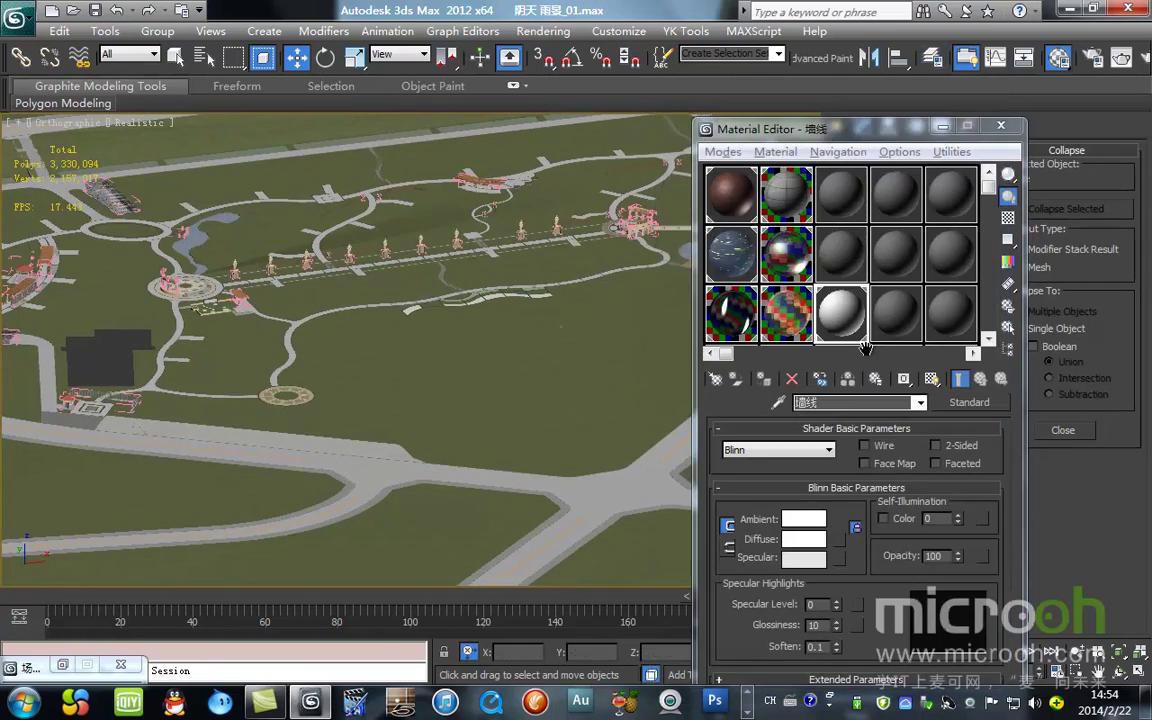
Step: Activate the VRayMtl_3 material slot and examine the road junctions, entrance plaza and statue wall of layer dx2
left_click(843, 188)
scroll(311, 275, "up", 5)
middle_click_drag(311, 275, 388, 343)
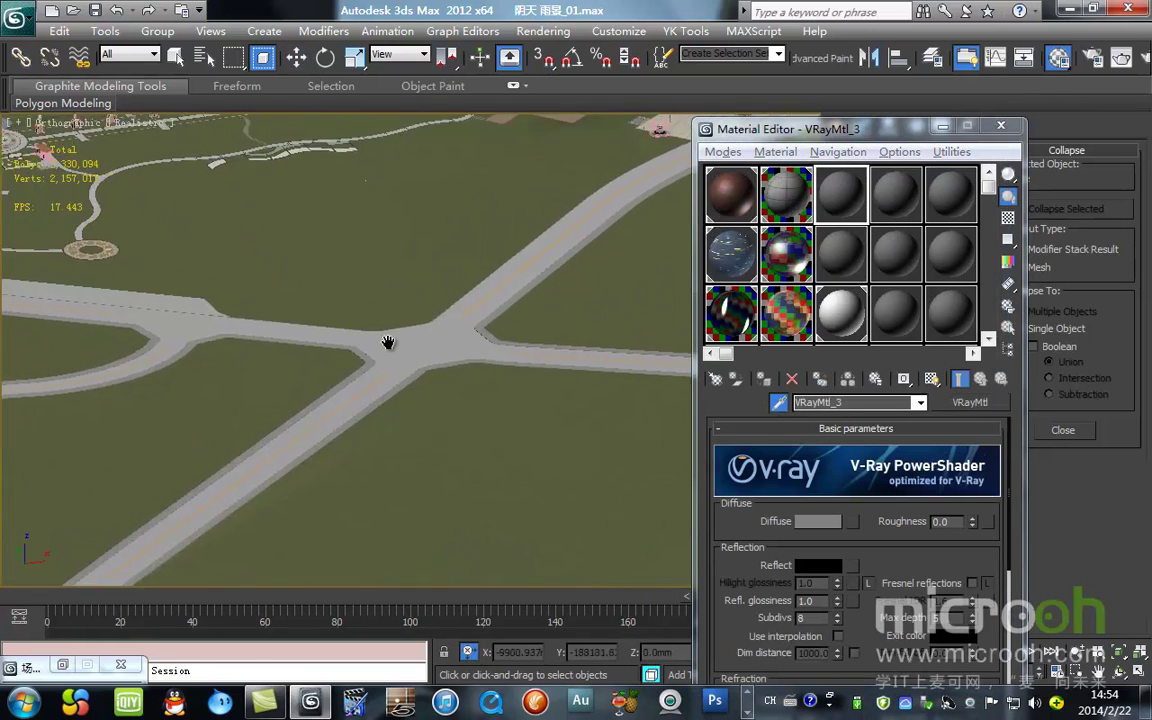
scroll(388, 343, "down", 8)
scroll(465, 350, "up", 5)
middle_click_drag(518, 374, 105, 294)
scroll(105, 280, "up", 2)
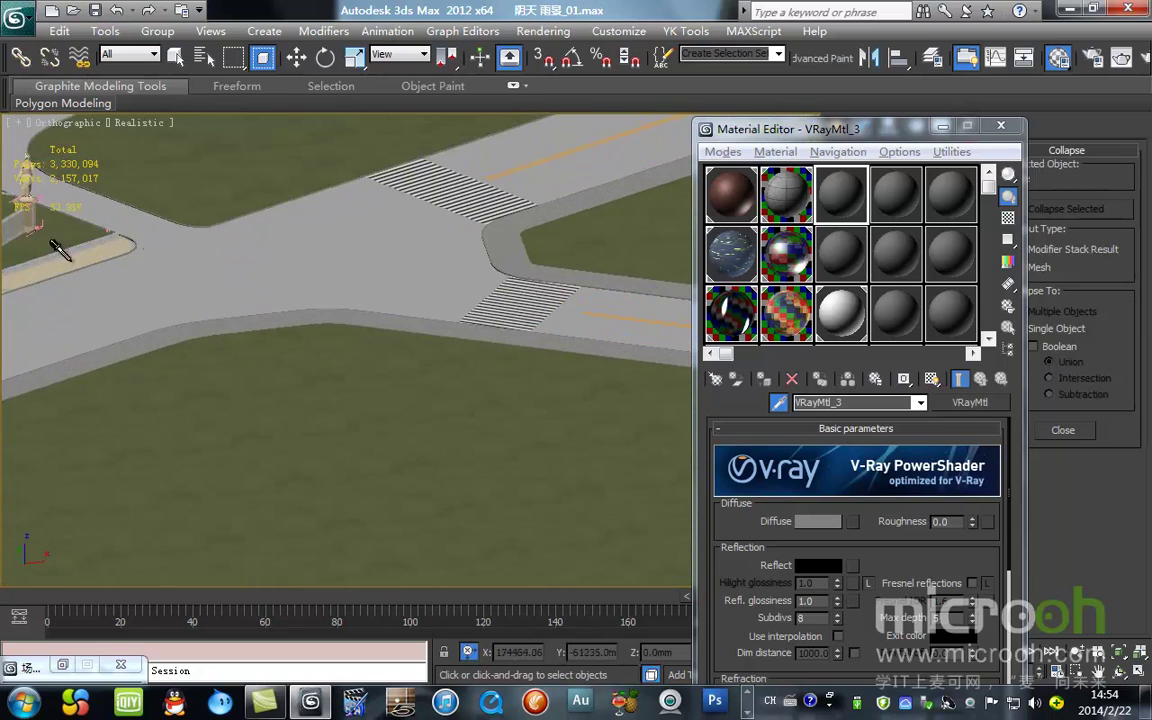
middle_click_drag(56, 247, 400, 365)
scroll(226, 306, "up", 5)
middle_click_drag(239, 299, 493, 570)
scroll(362, 318, "up", 2)
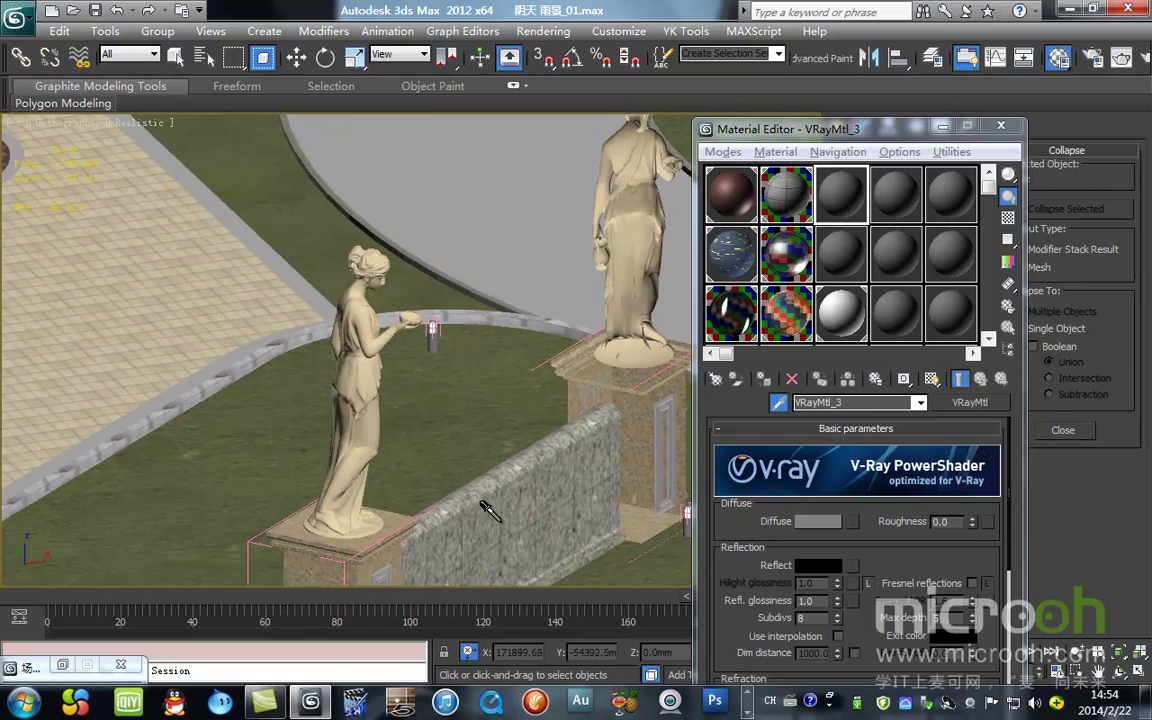
scroll(488, 510, "down", 8)
scroll(386, 153, "up", 3)
scroll(410, 248, "up", 3)
scroll(362, 268, "up", 3)
middle_click_drag(356, 260, 386, 268, "alt")
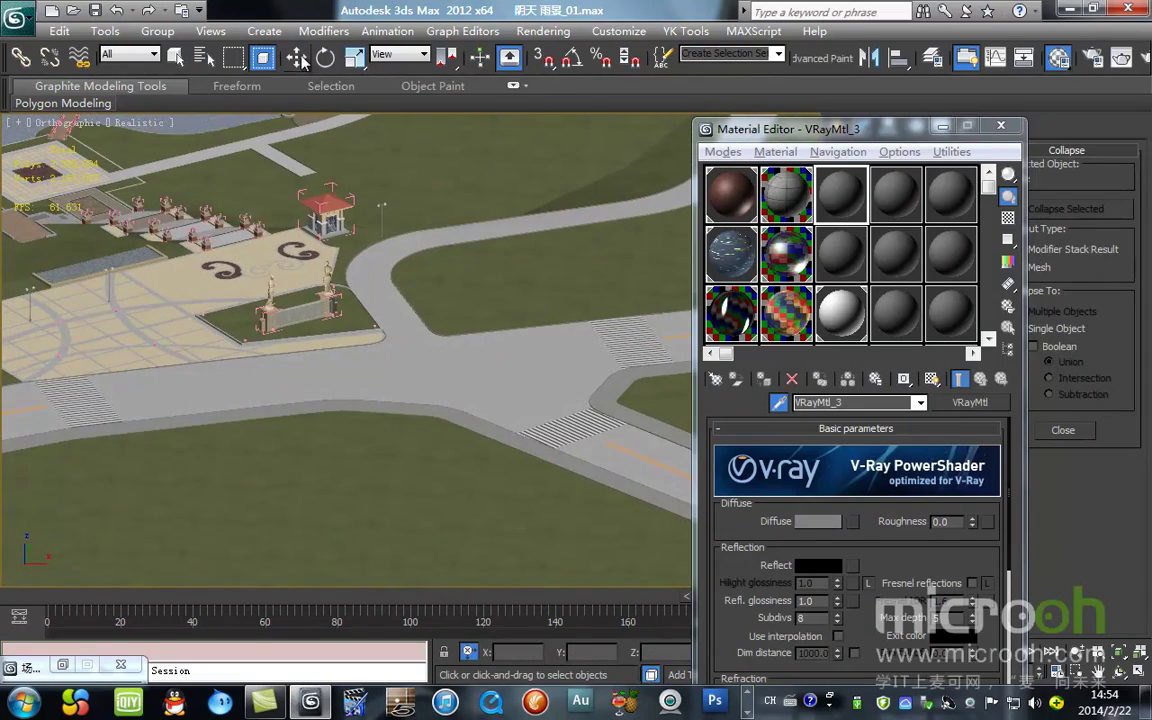
left_click(297, 58)
Step: Switch to the Camera02 view, scrub the timeline to frame 200 and minimize the Material Editor
key("c")
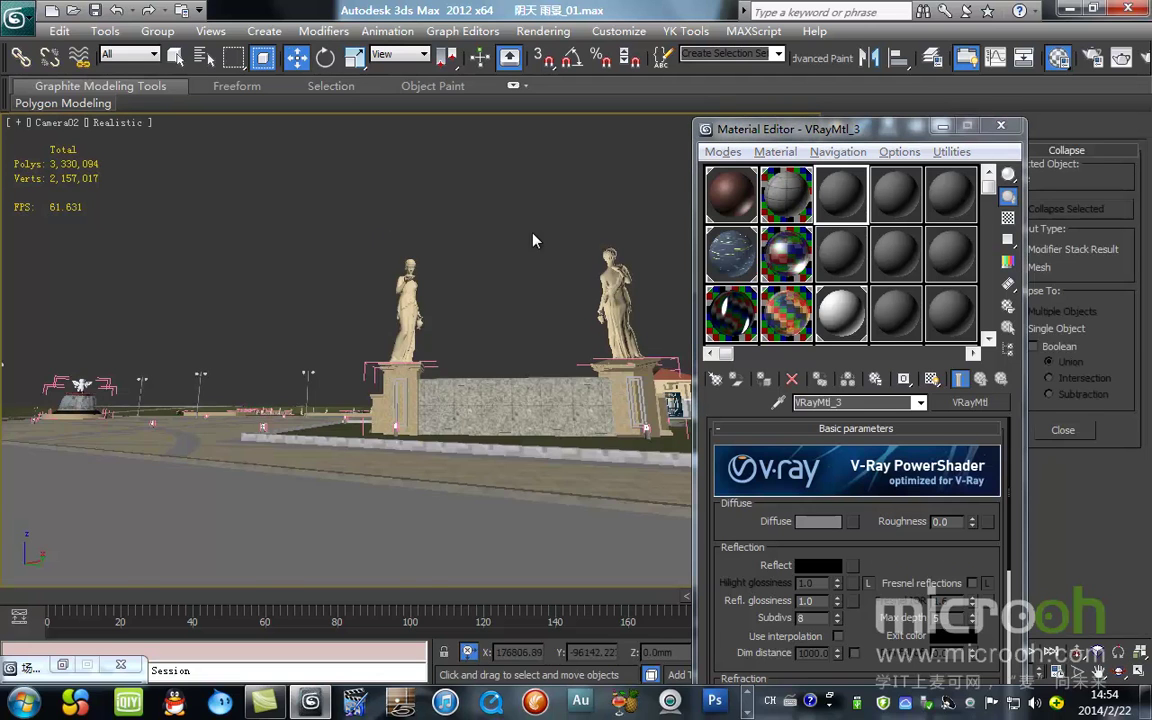
left_click_drag(10, 597, 998, 650)
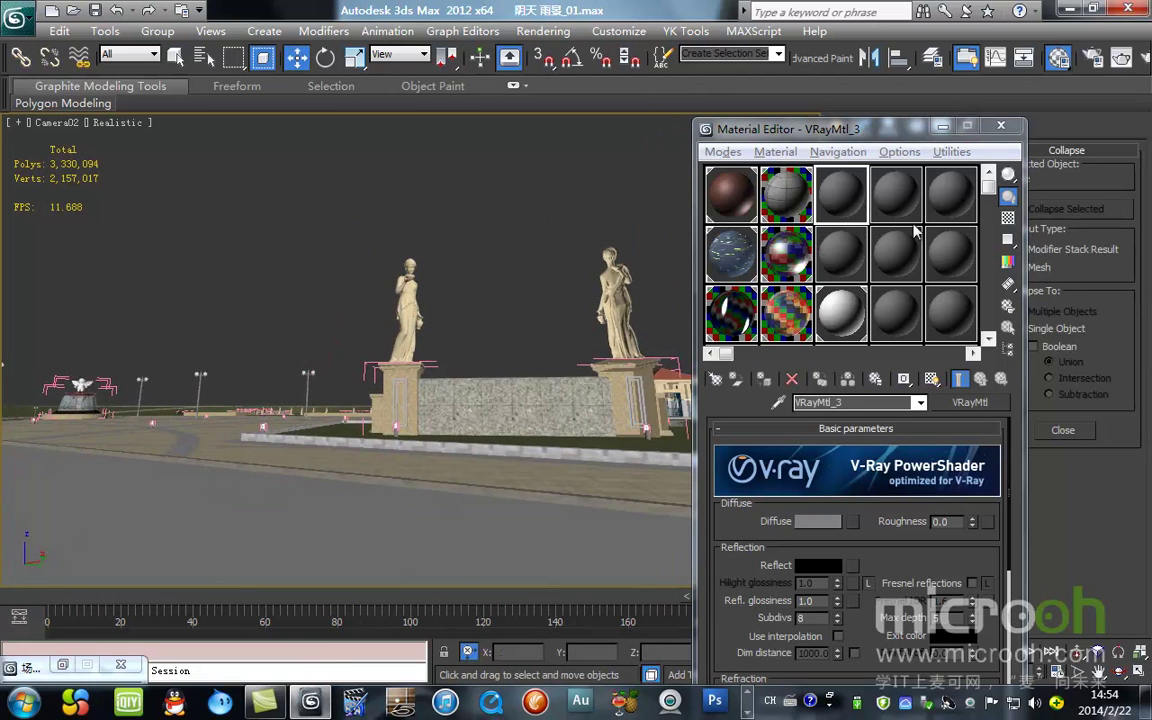
left_click(944, 127)
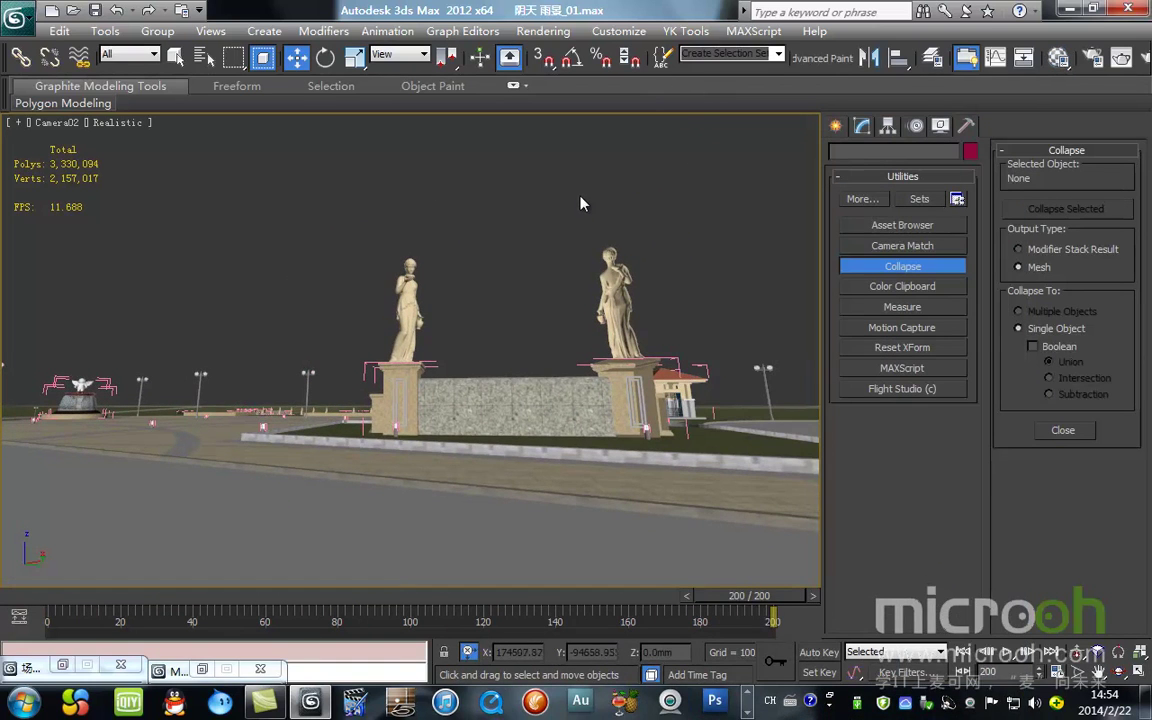
Step: Select all visible landscape objects and collapse them by material with the 场景助手 script's 按材质塌陷(选择) function
key("ctrl+a")
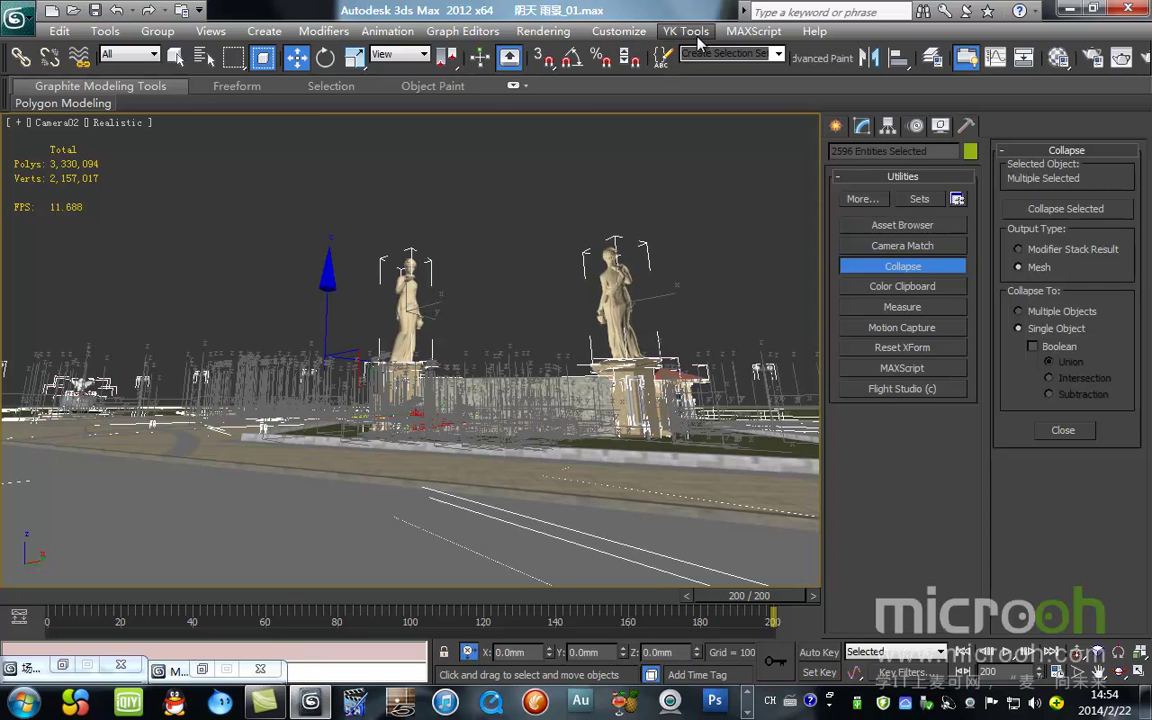
left_click(753, 31)
left_click(752, 94)
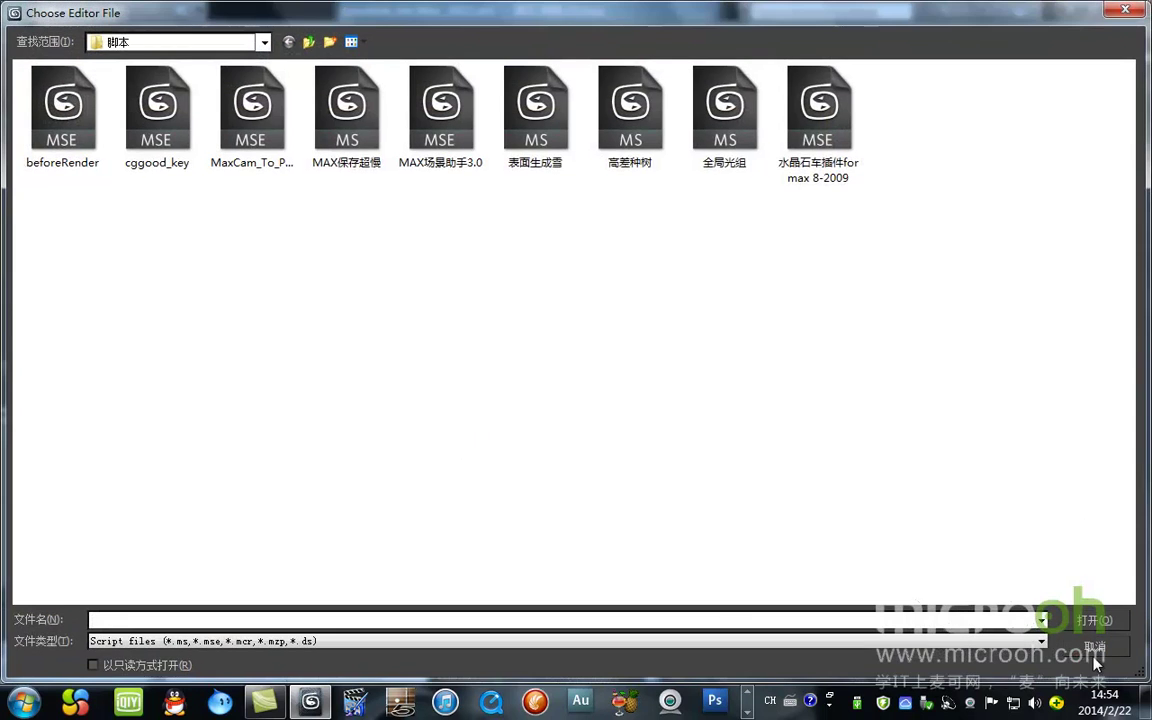
left_click(1092, 656)
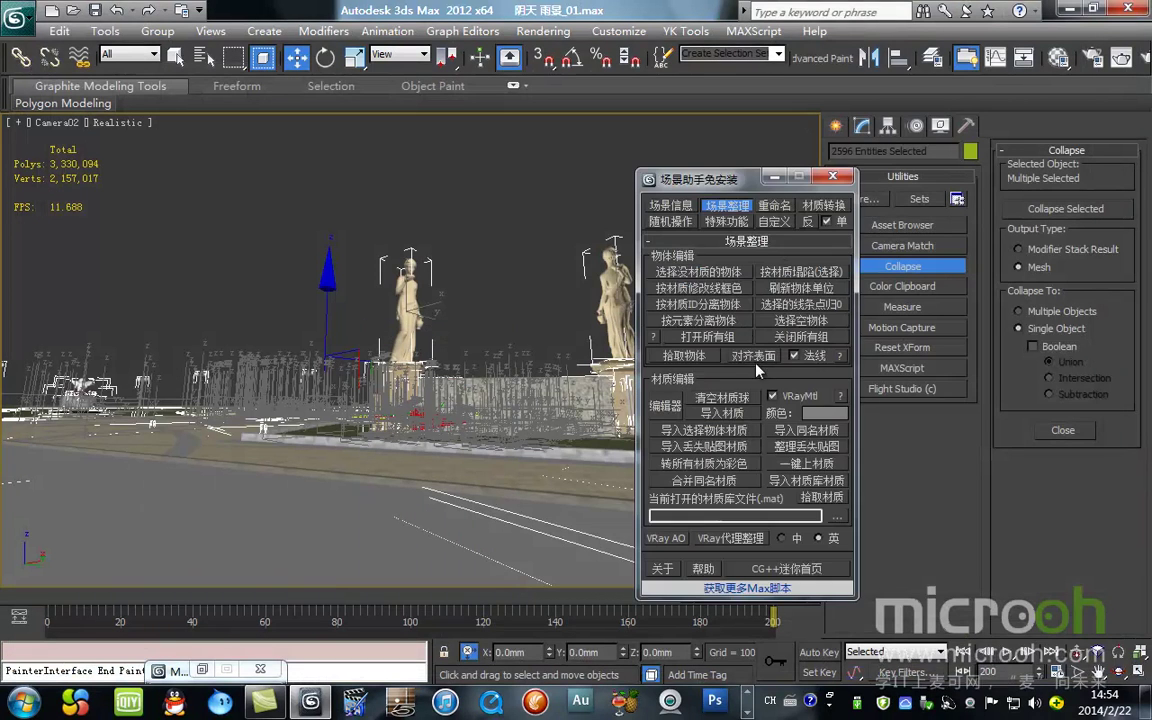
left_click_drag(737, 187, 640, 141)
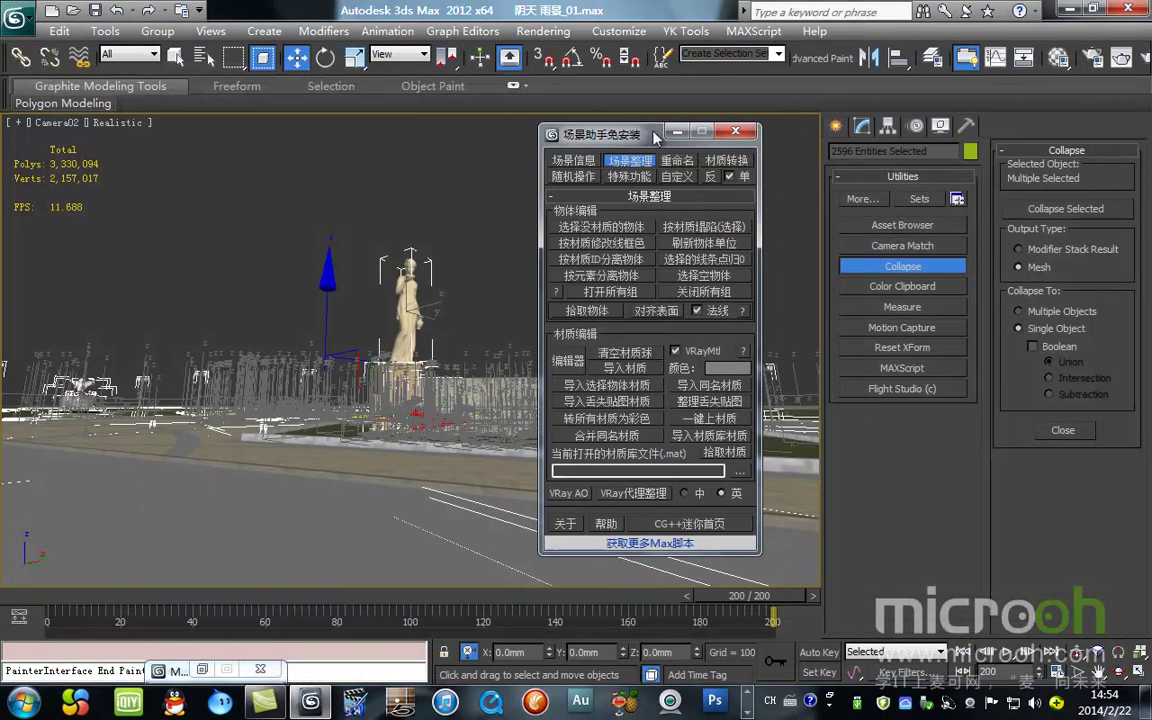
left_click(740, 233)
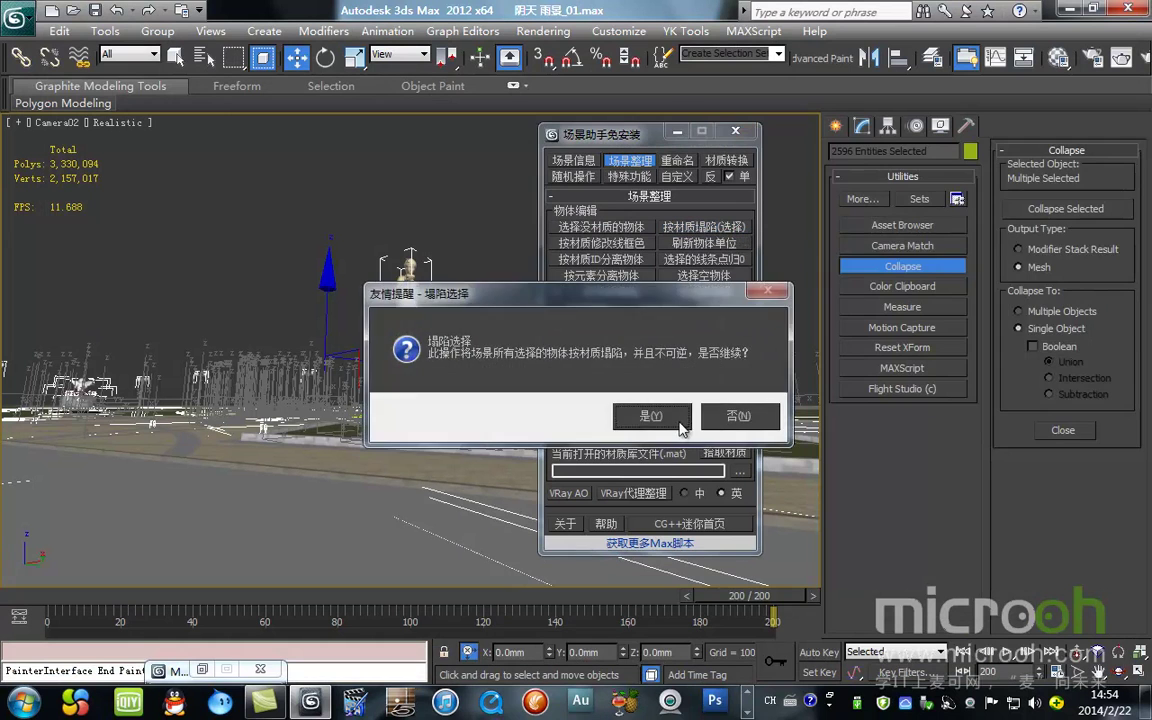
key("Return")
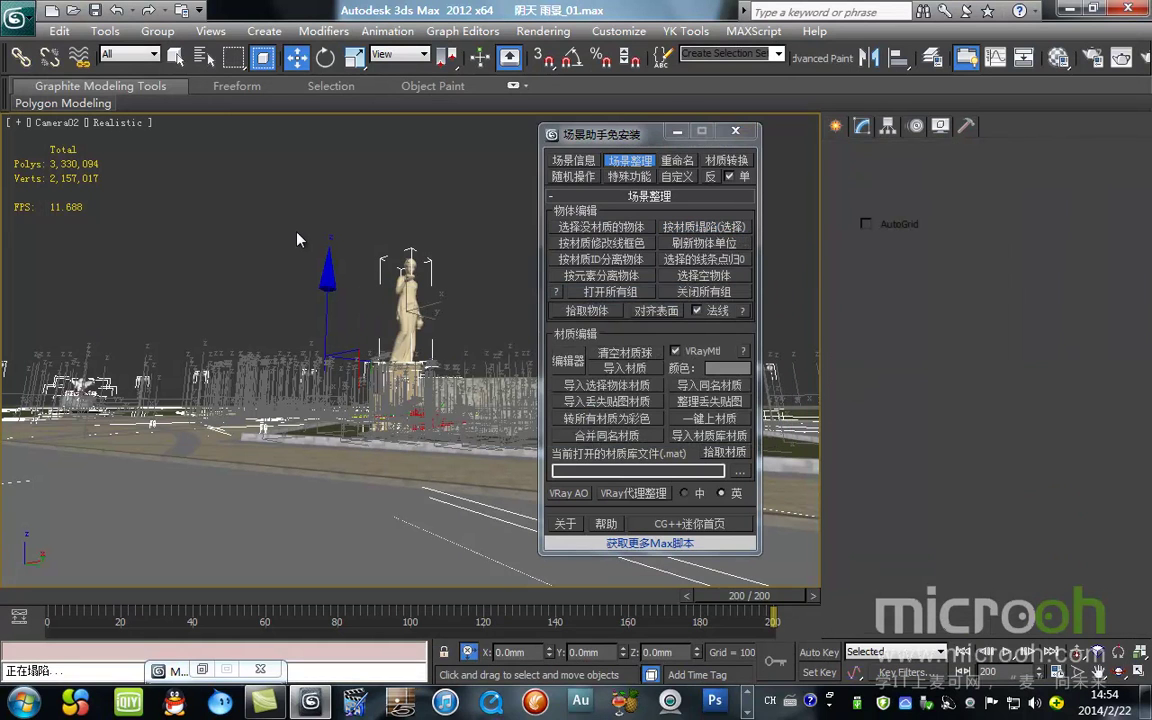
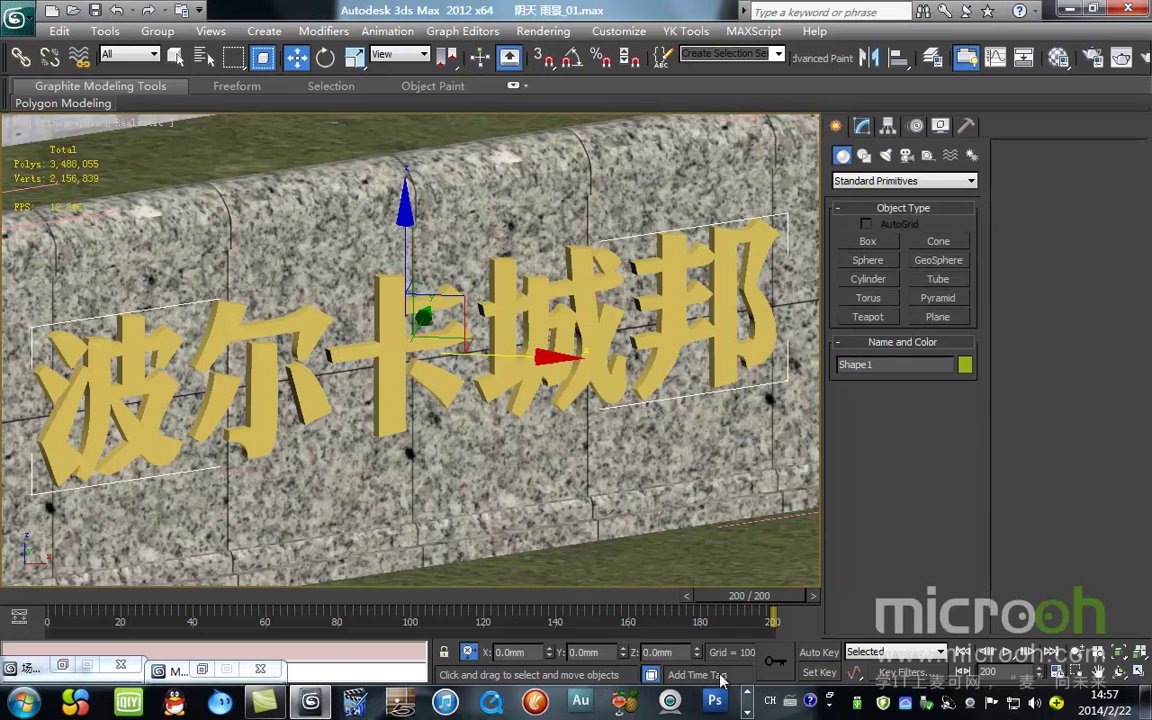
left_click(748, 712)
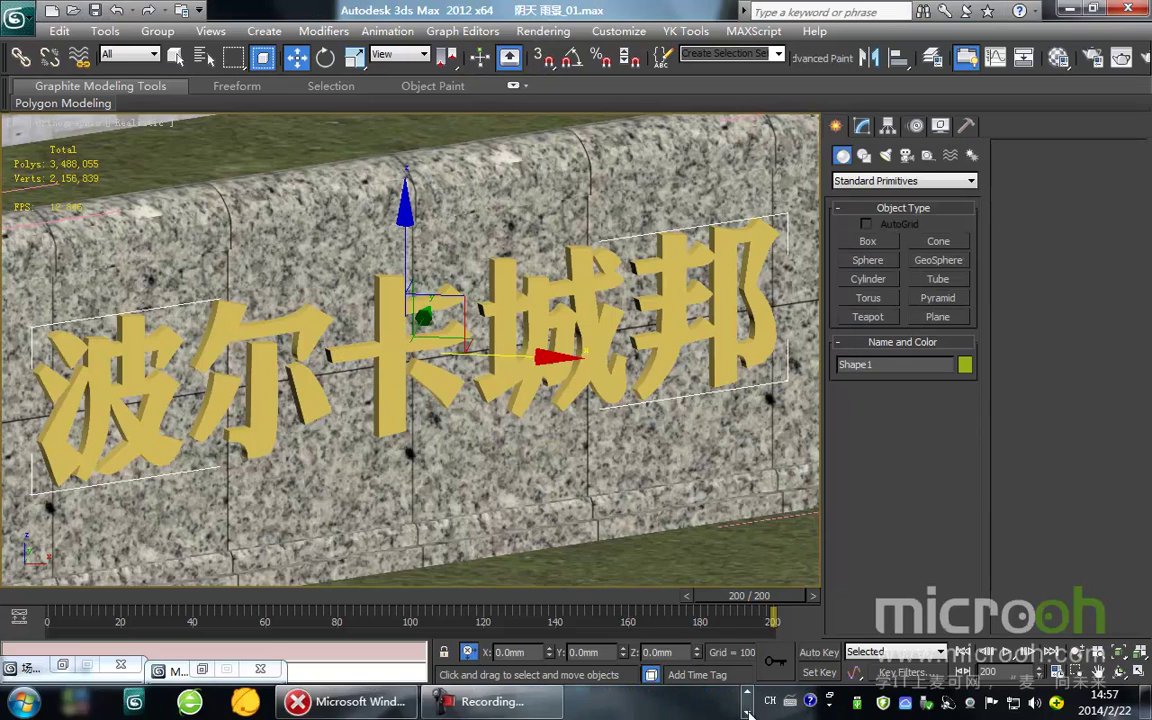
left_click(750, 695)
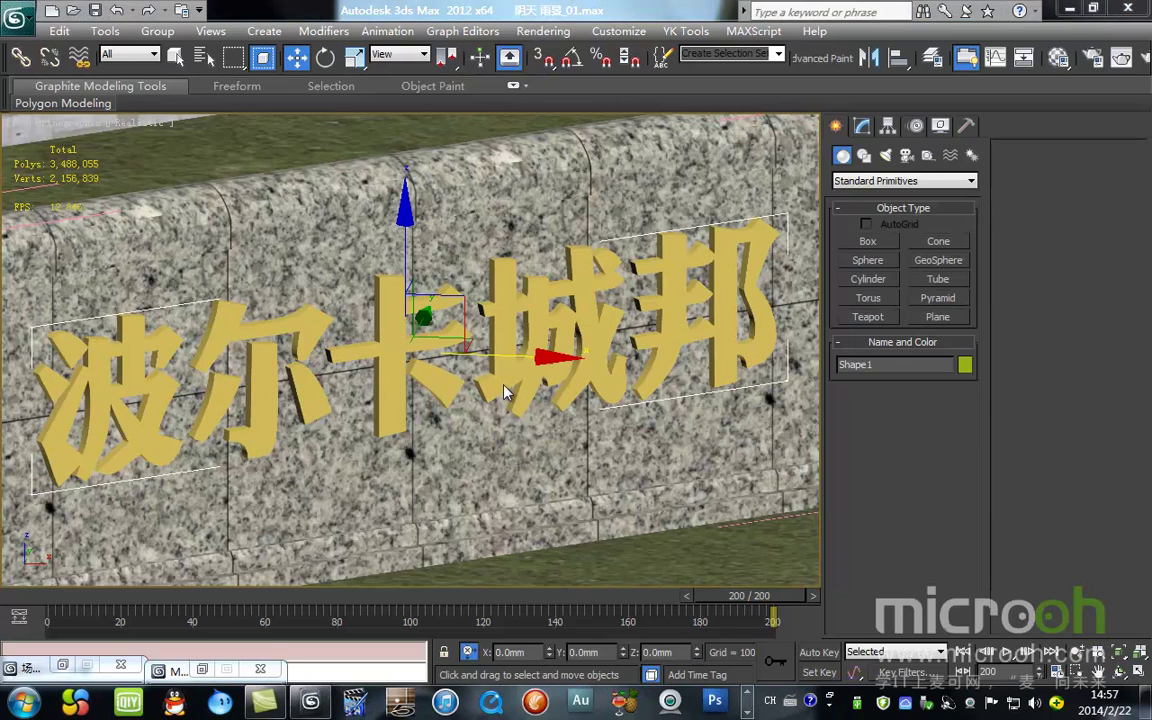
Step: Check the scene's object and mesh totals in its summary information
scroll(496, 344, "down", 6)
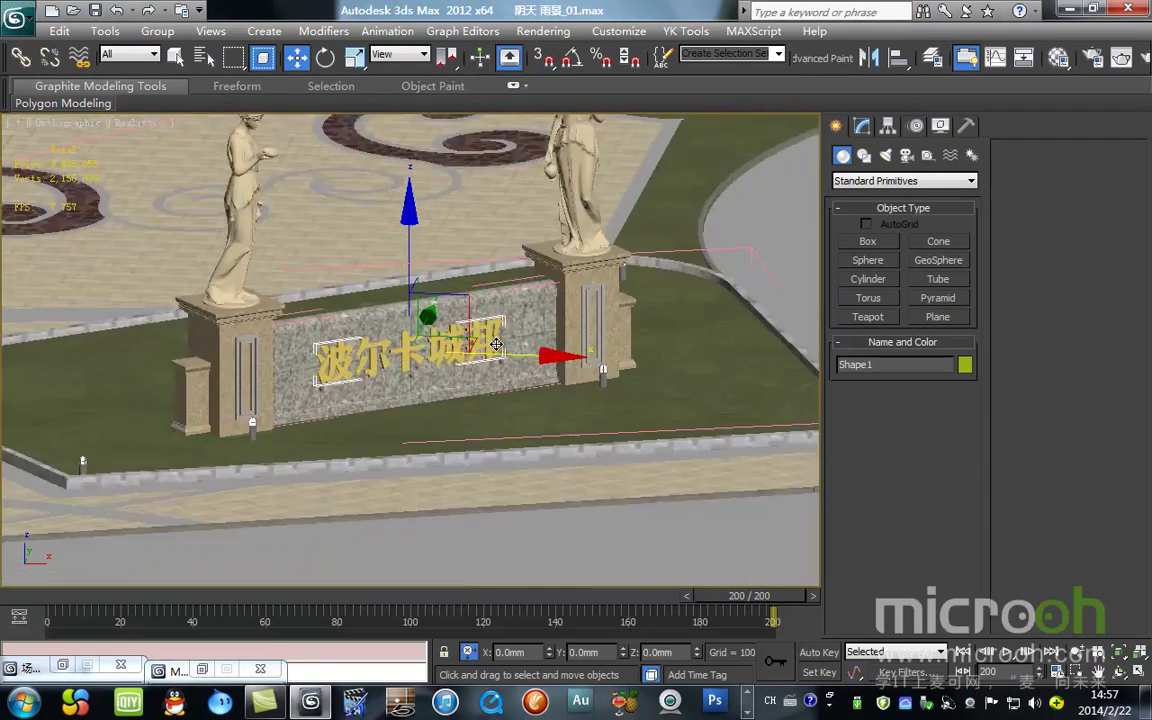
scroll(496, 345, "down", 4)
scroll(496, 345, "down", 5)
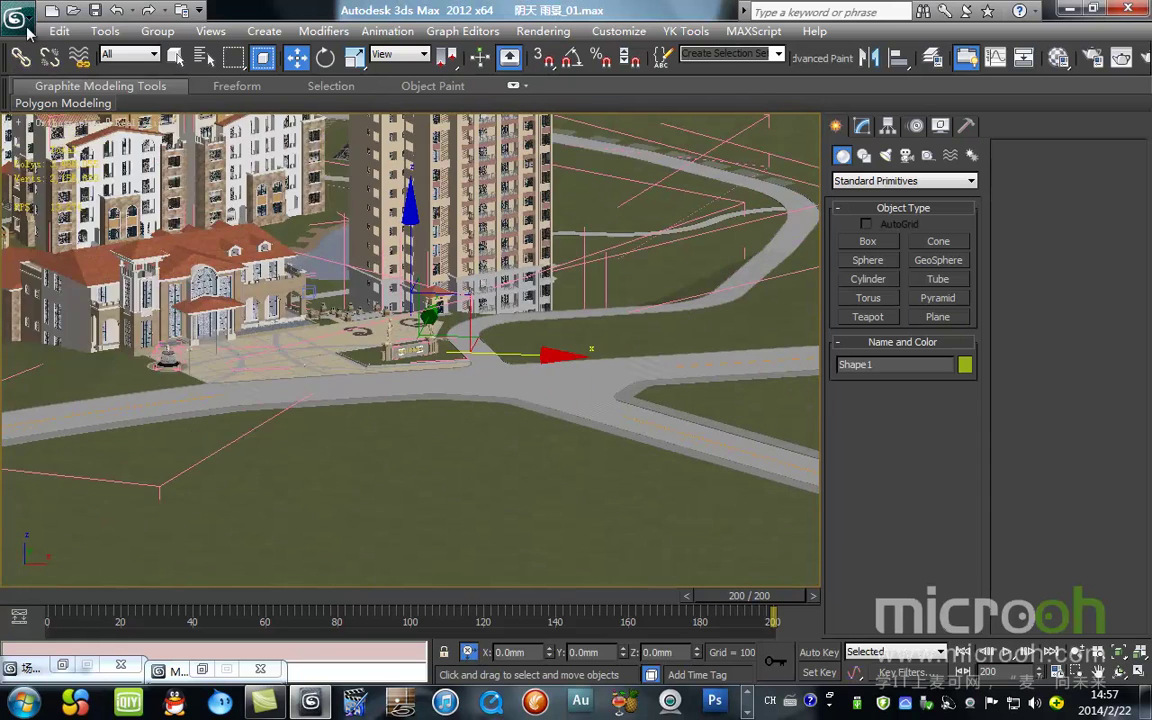
left_click(28, 30)
left_click(57, 455)
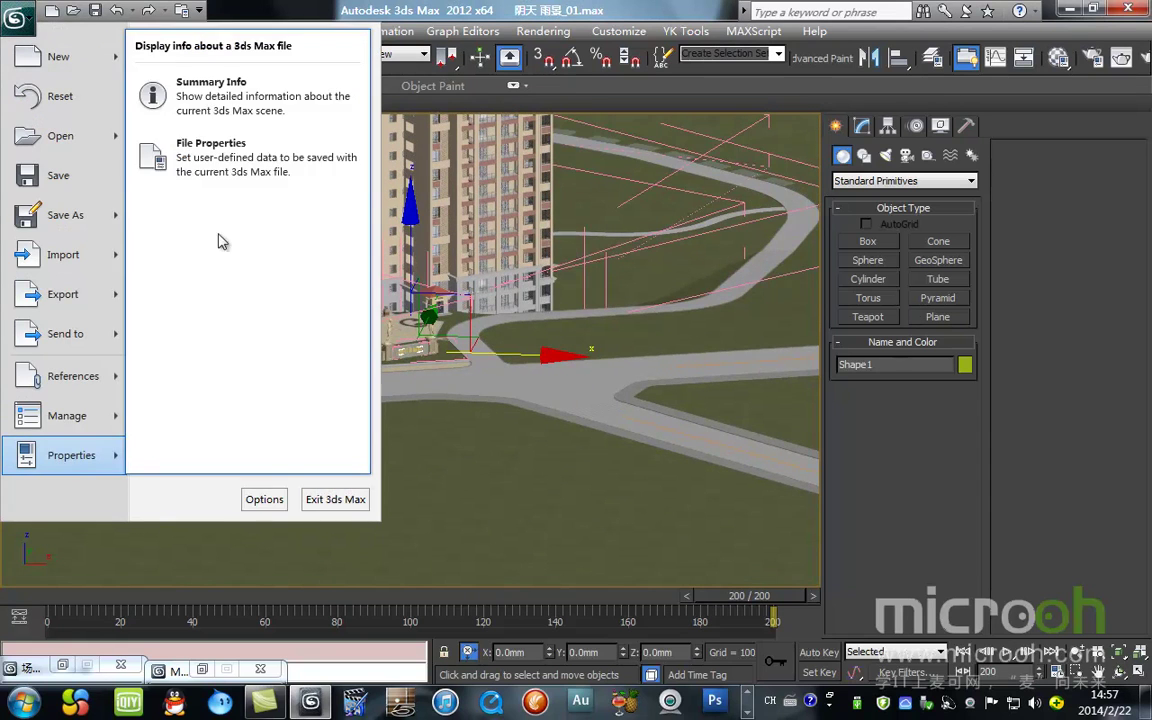
left_click(226, 96)
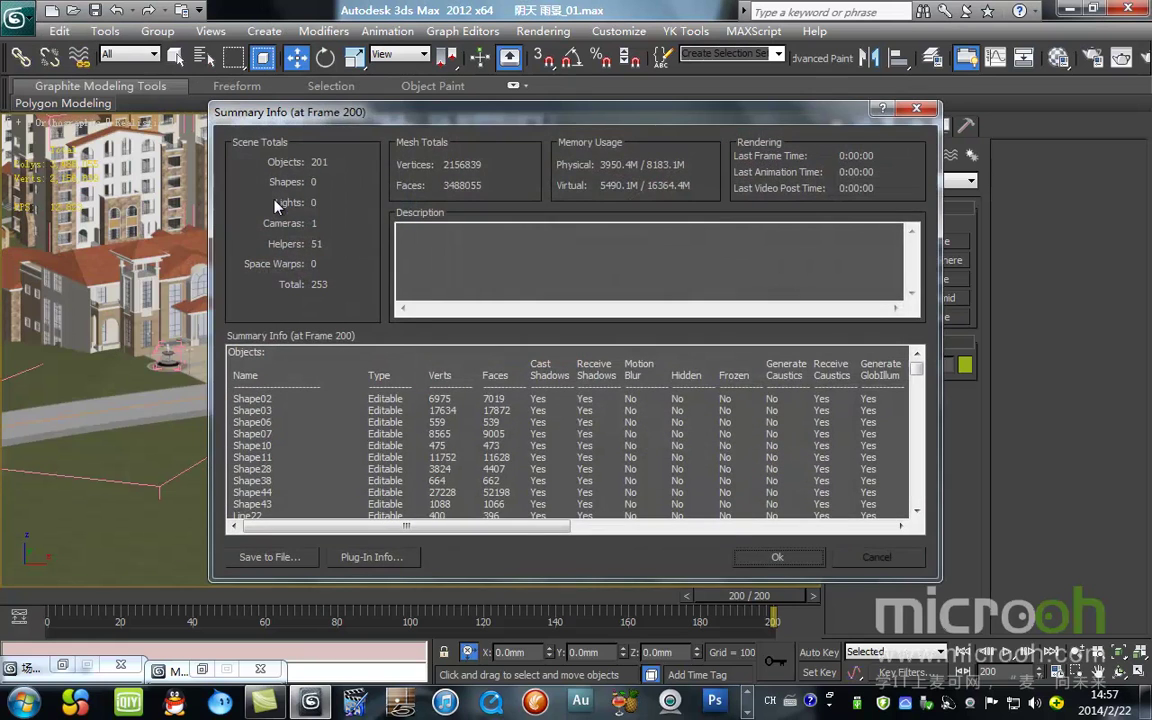
left_click_drag(381, 108, 324, 120)
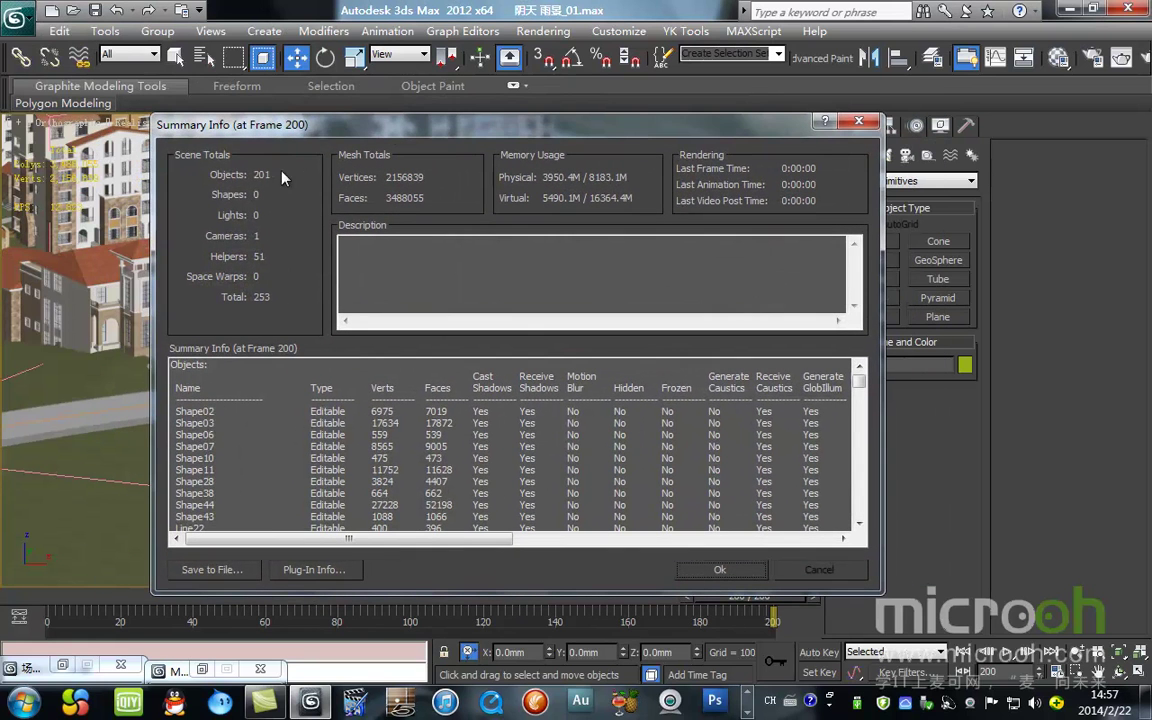
left_click(858, 122)
Step: Select every object in the Top view, close all open groups, and clear the selection
key("c")
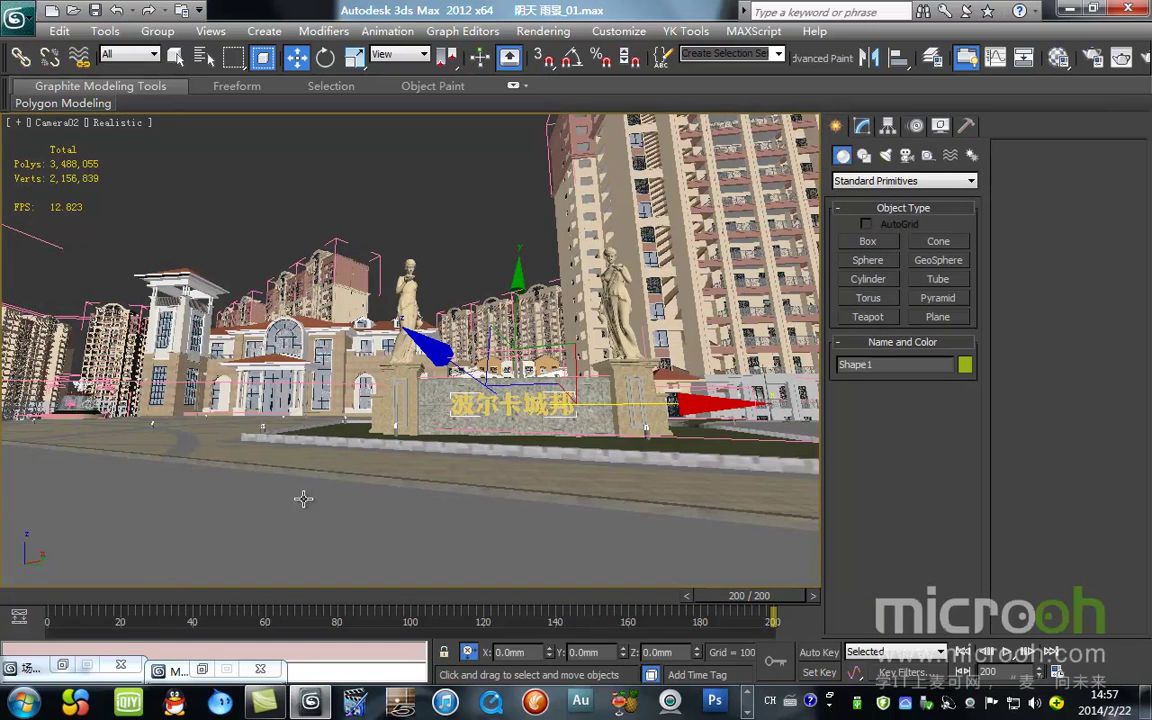
key("t")
key("z")
scroll(446, 309, "down", 10)
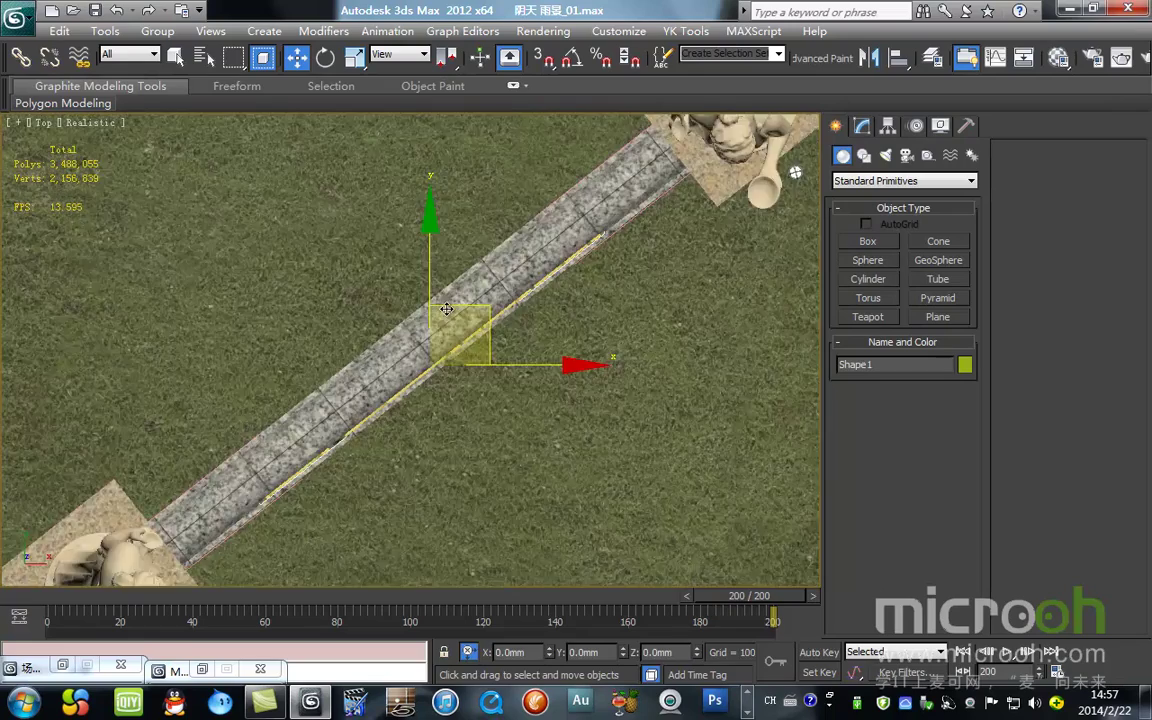
scroll(446, 309, "down", 4)
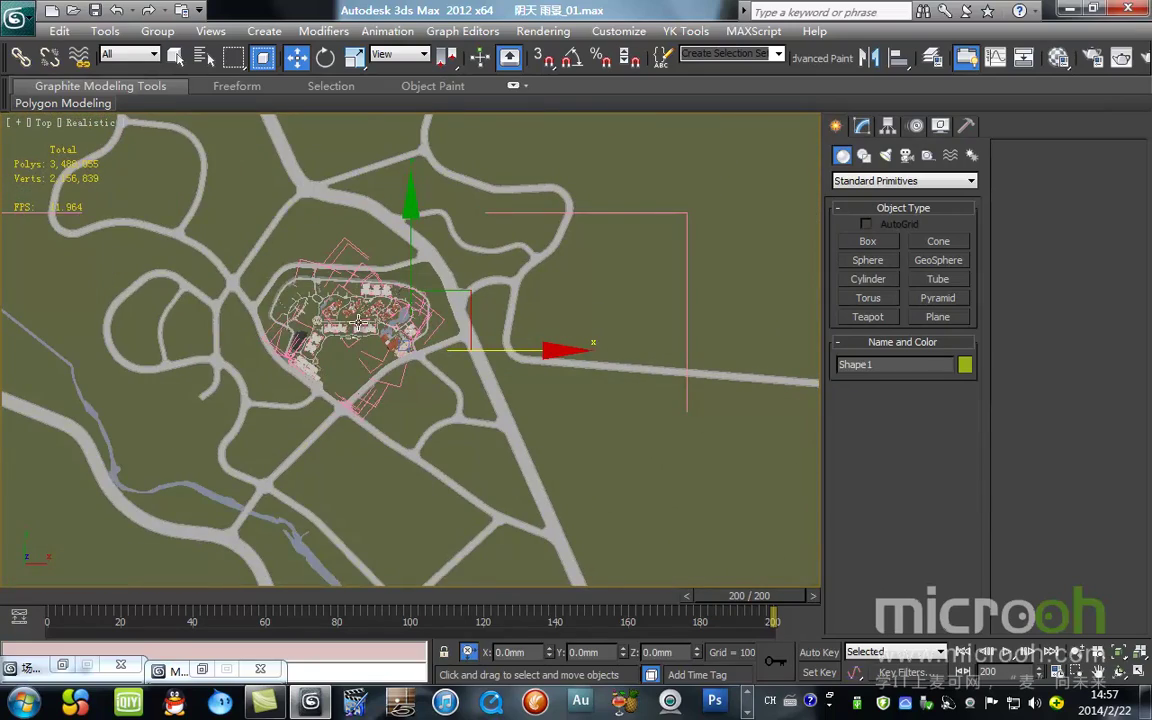
key("ctrl+a")
left_click(157, 31)
left_click(175, 119)
scroll(545, 342, "down", 10)
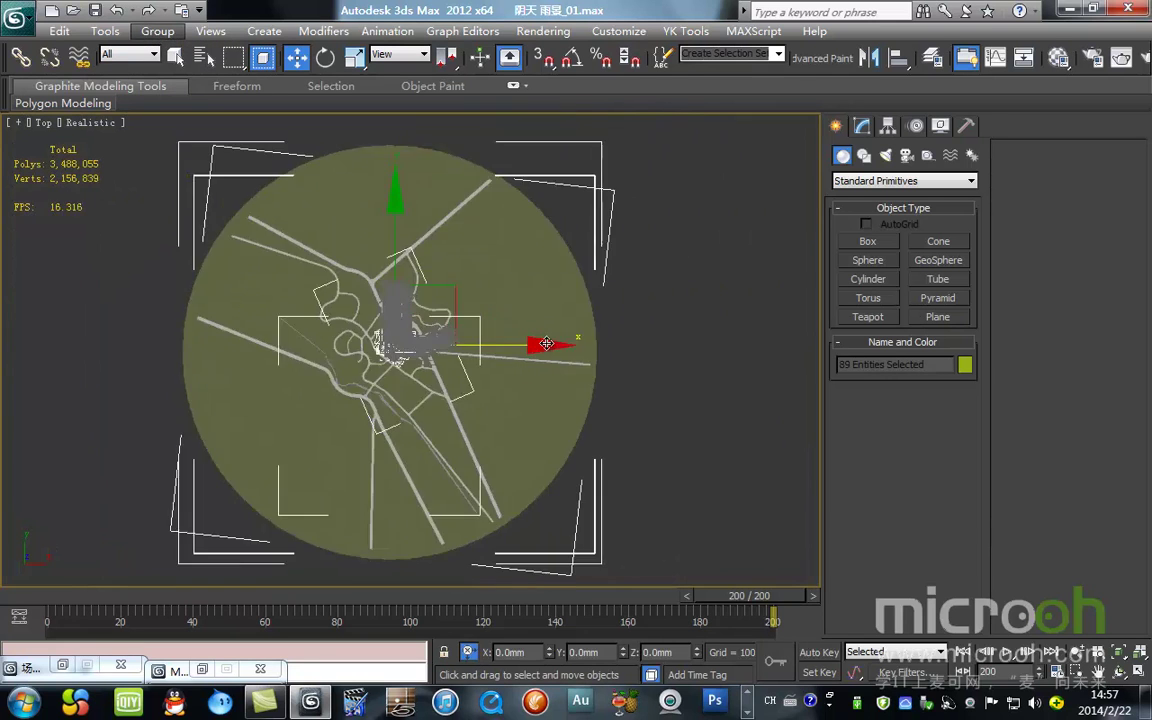
left_click(650, 386)
Step: Examine the residential site plan from above, covering the building rows, central plaza, ponds and entrance area
scroll(400, 345, "up", 8)
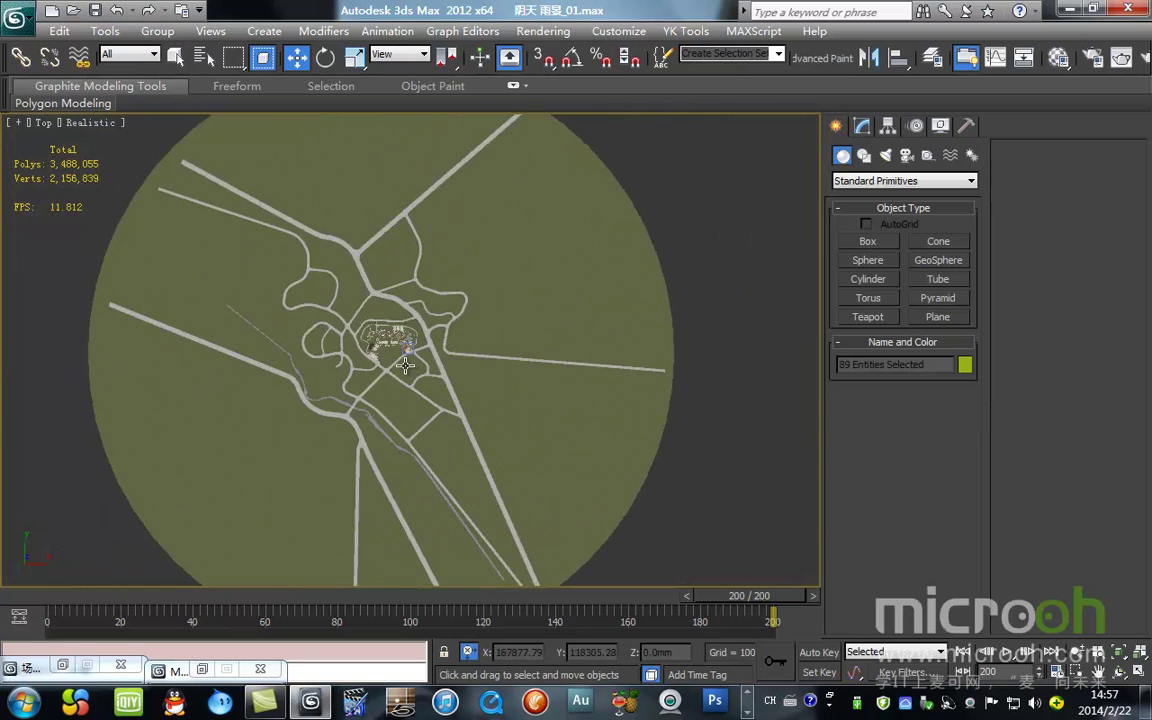
scroll(398, 344, "up", 2)
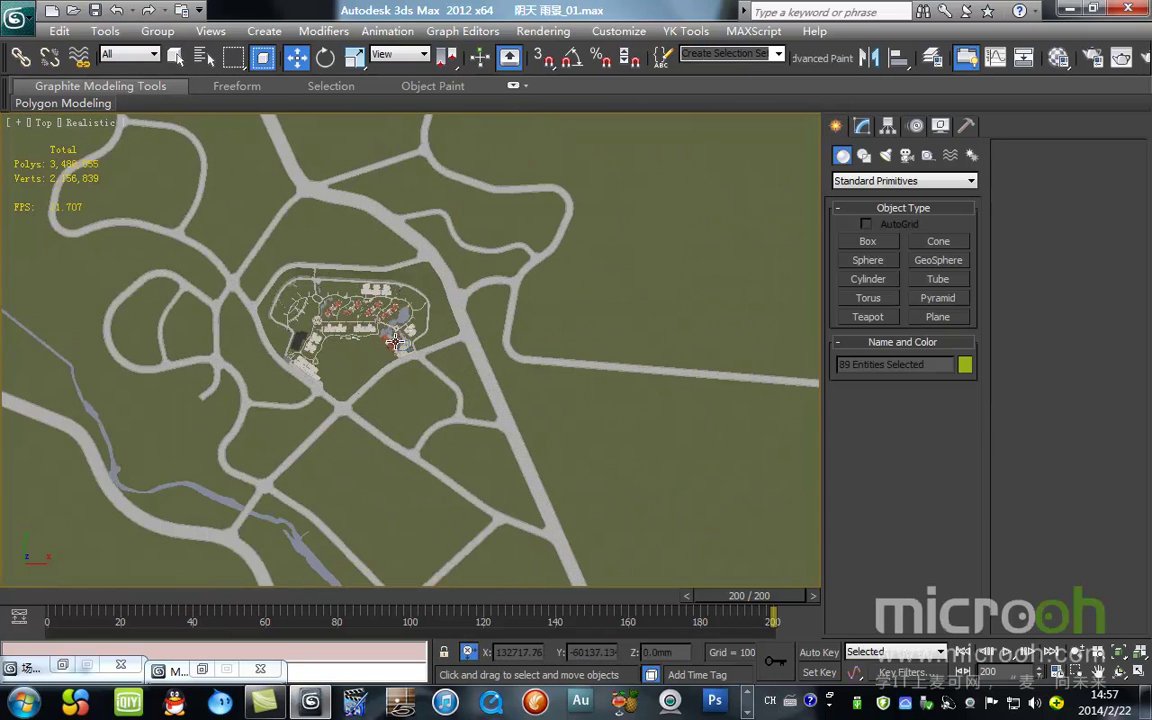
scroll(396, 341, "up", 3)
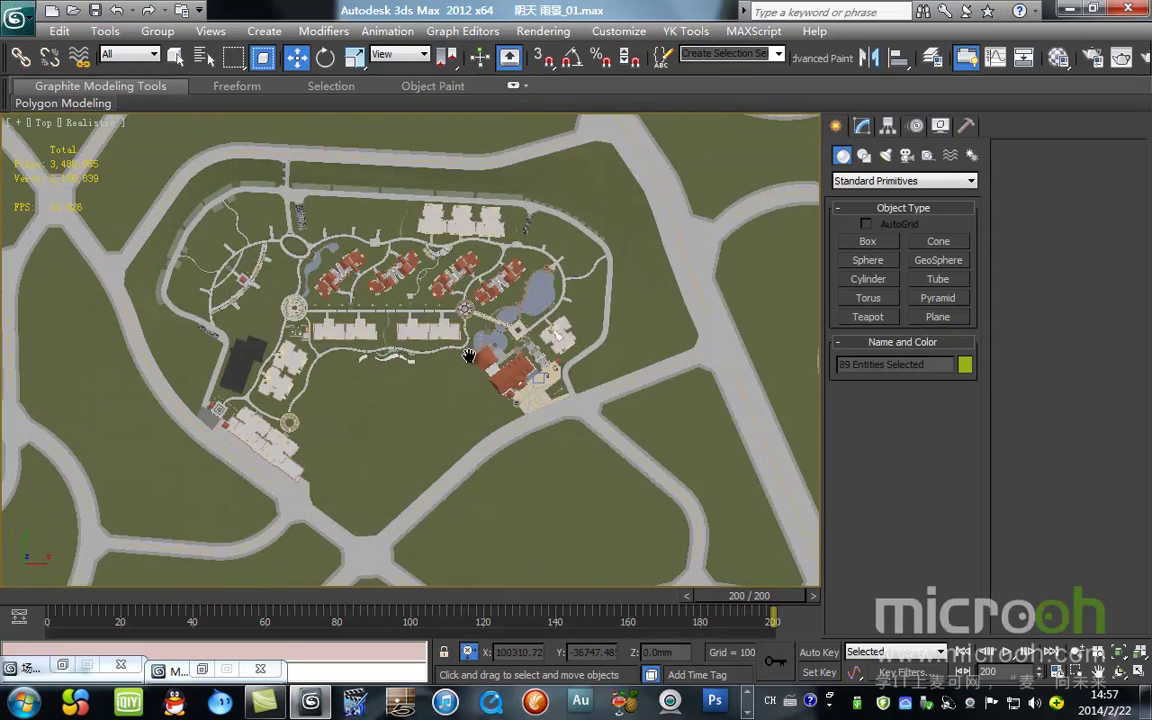
scroll(469, 356, "up", 2)
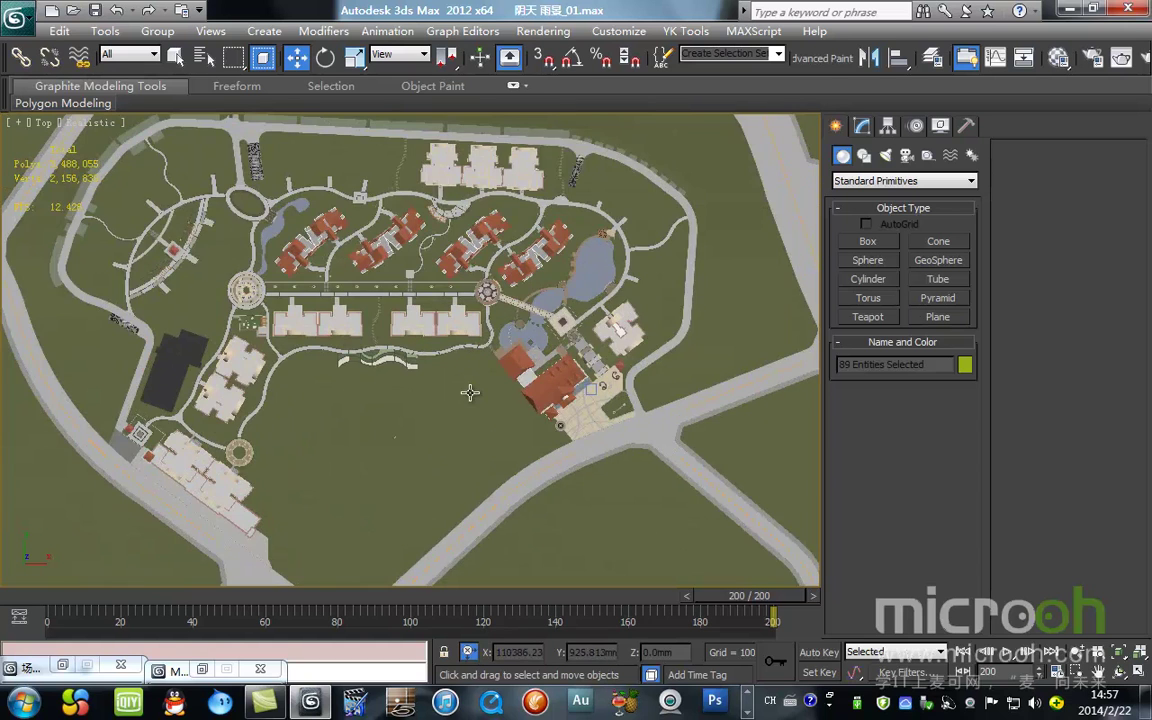
scroll(469, 392, "up", 4)
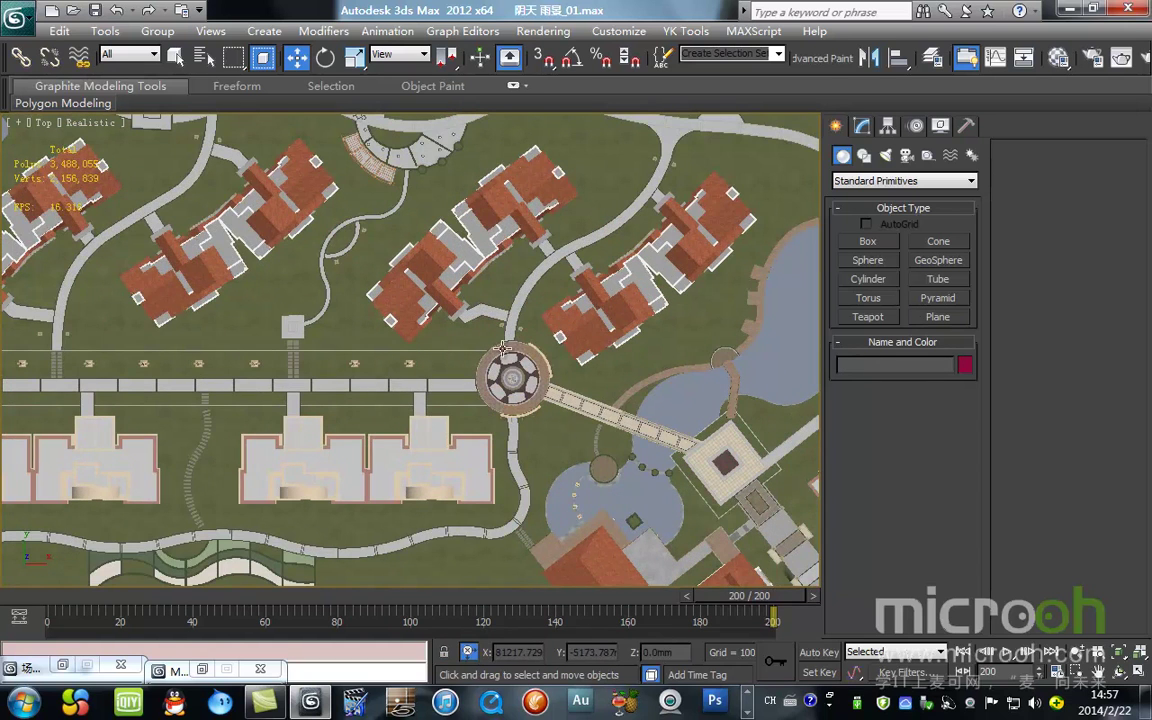
middle_click_drag(503, 347, 376, 150)
scroll(376, 150, "down", 2)
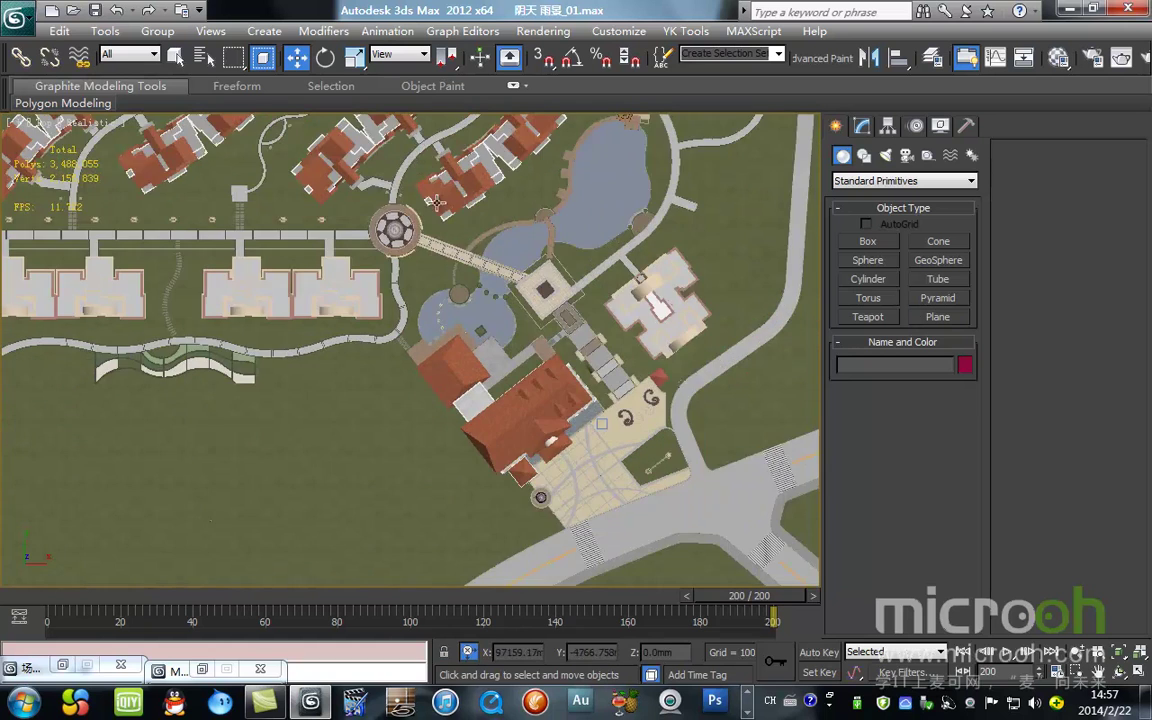
scroll(436, 203, "down", 2)
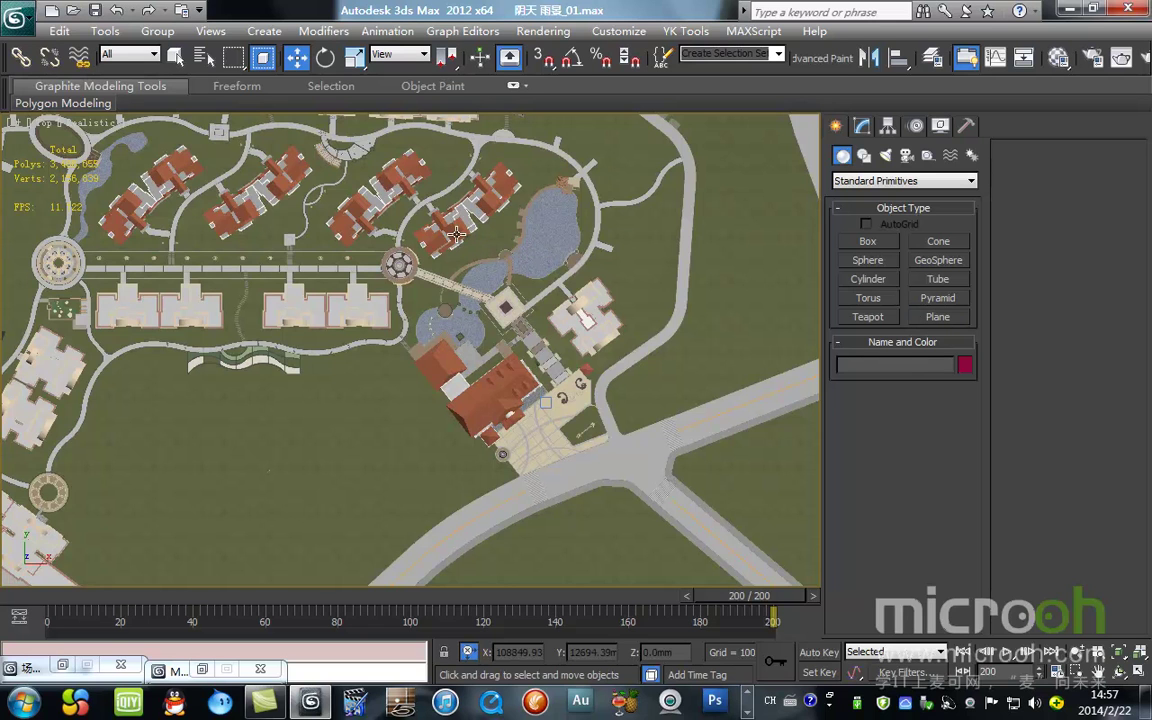
scroll(450, 285, "up", 2)
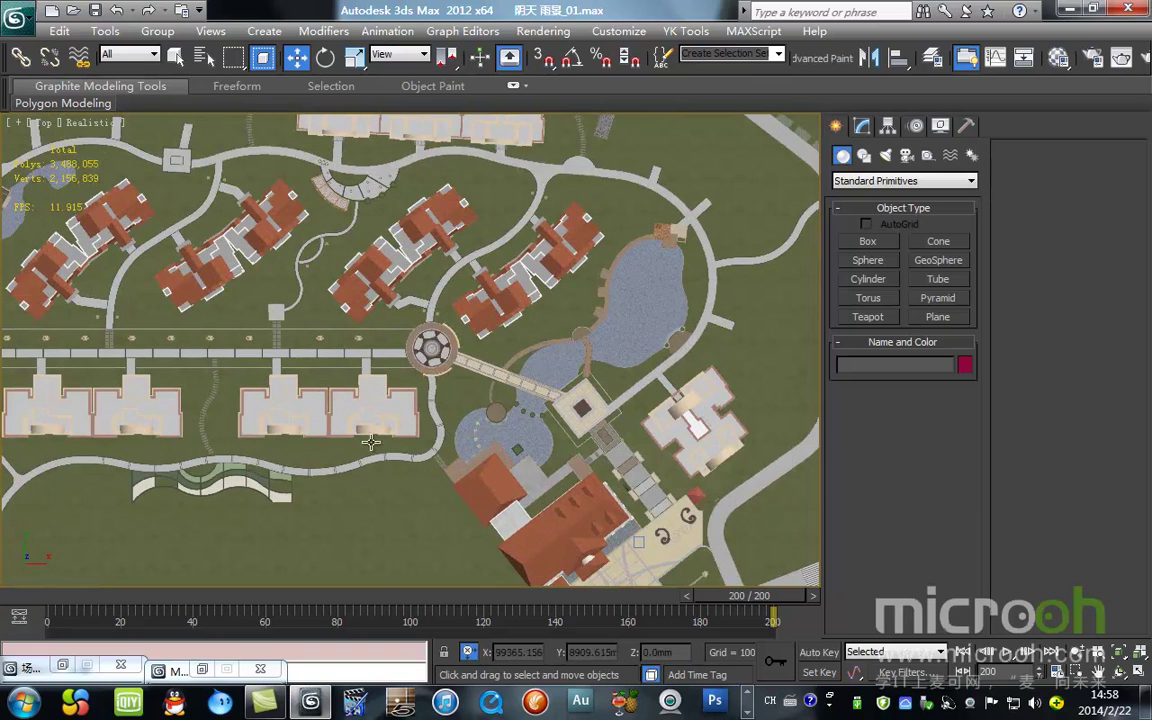
middle_click_drag(373, 437, 420, 332)
middle_click_drag(564, 249, 464, 402)
scroll(420, 442, "up", 2)
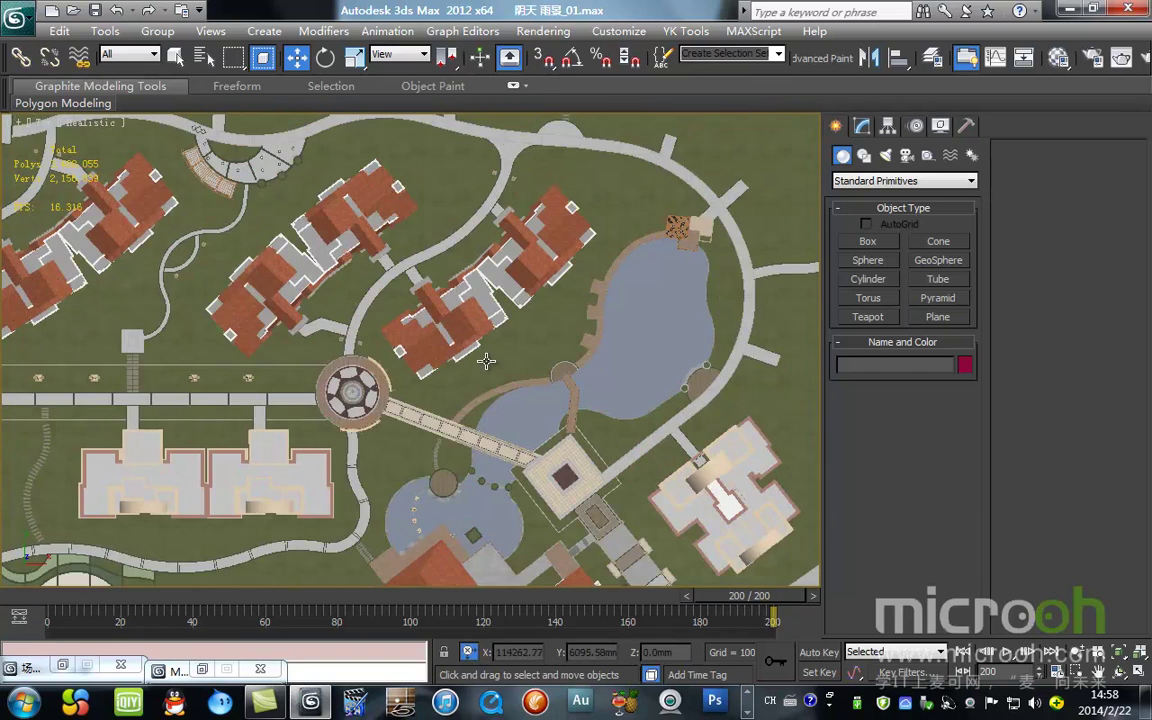
Step: Inspect the residential building group in wireframe by selecting it, then deselect it and restore the realistic shaded display
key("F3")
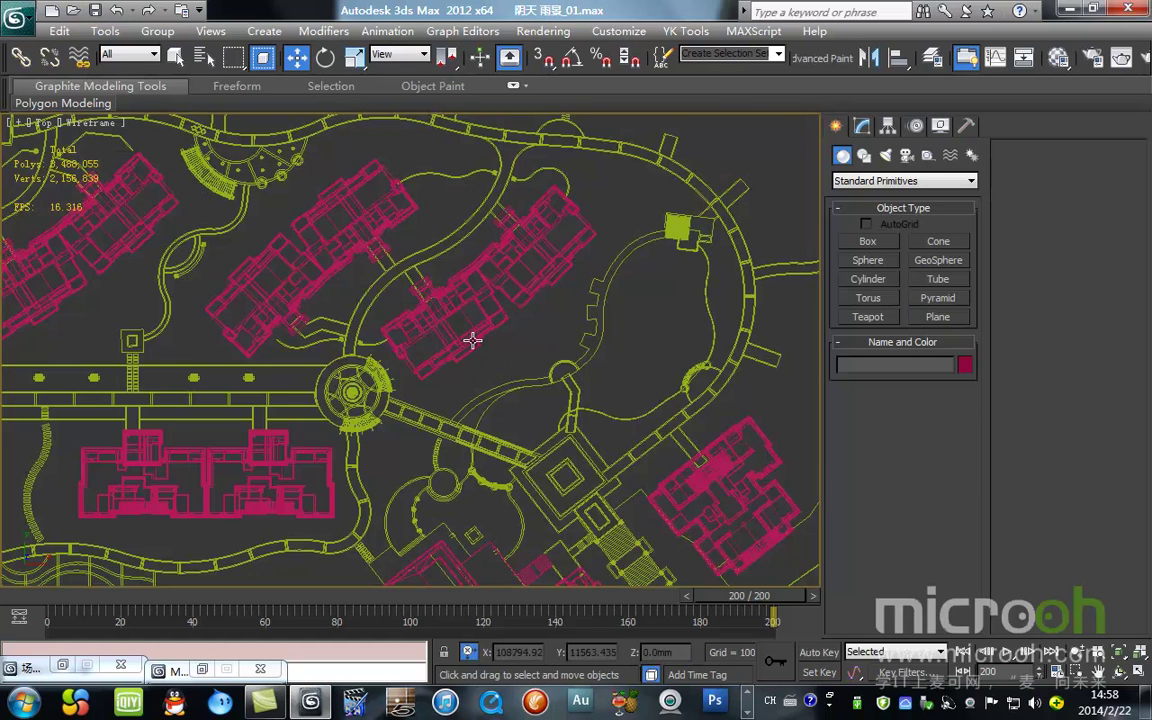
left_click(472, 340)
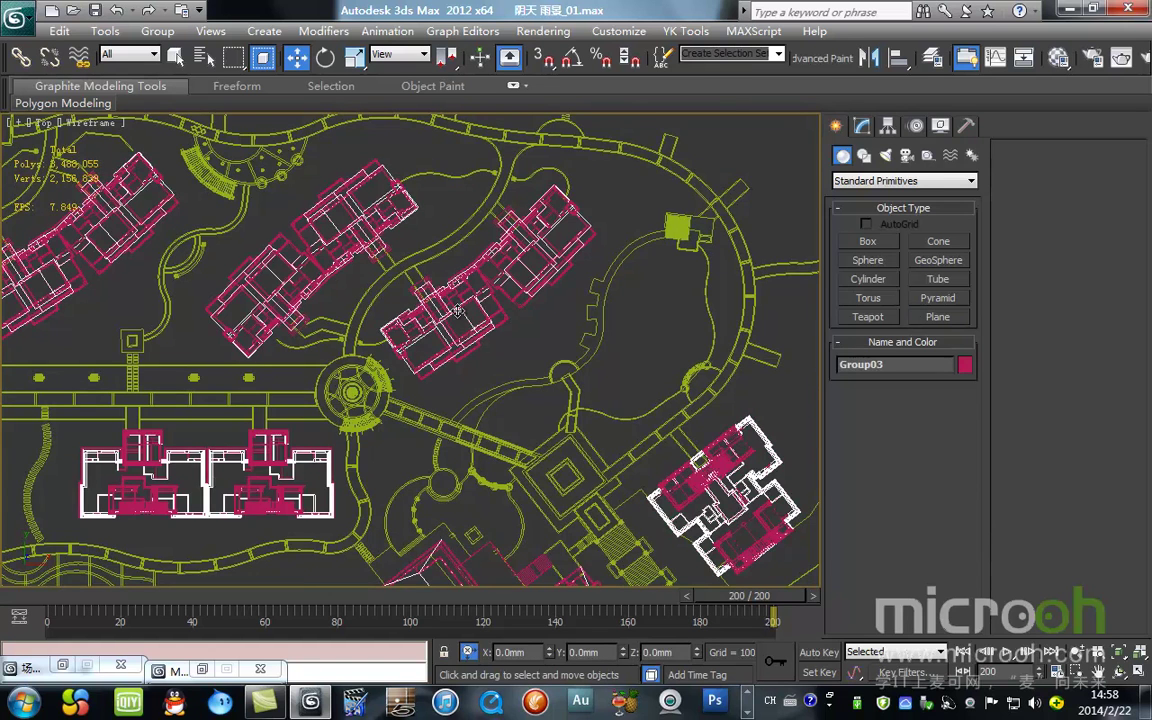
scroll(405, 275, "up", 3)
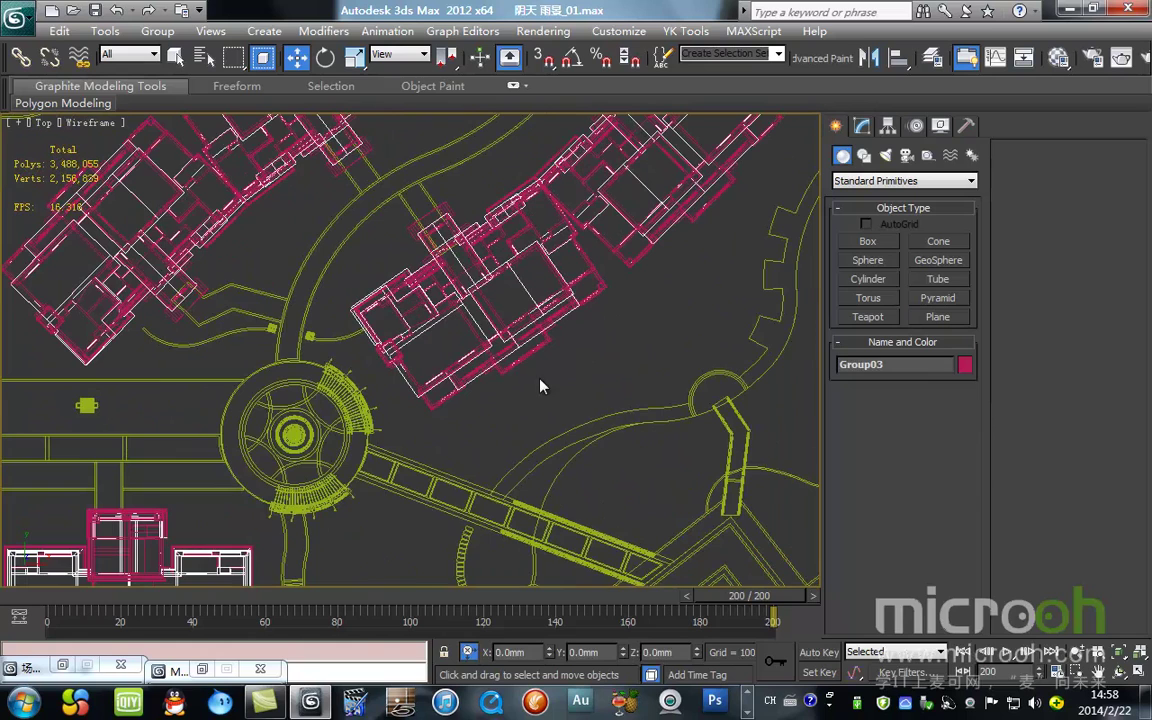
scroll(540, 386, "down", 4)
middle_click_drag(474, 457, 558, 276)
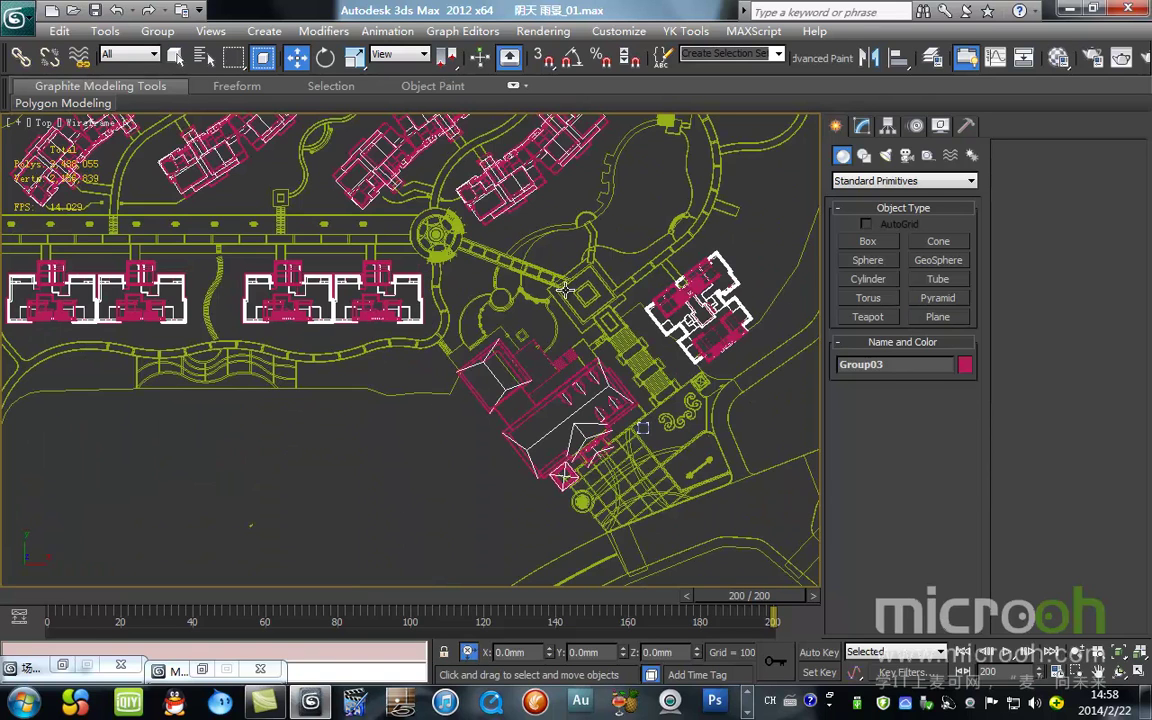
left_click(175, 57)
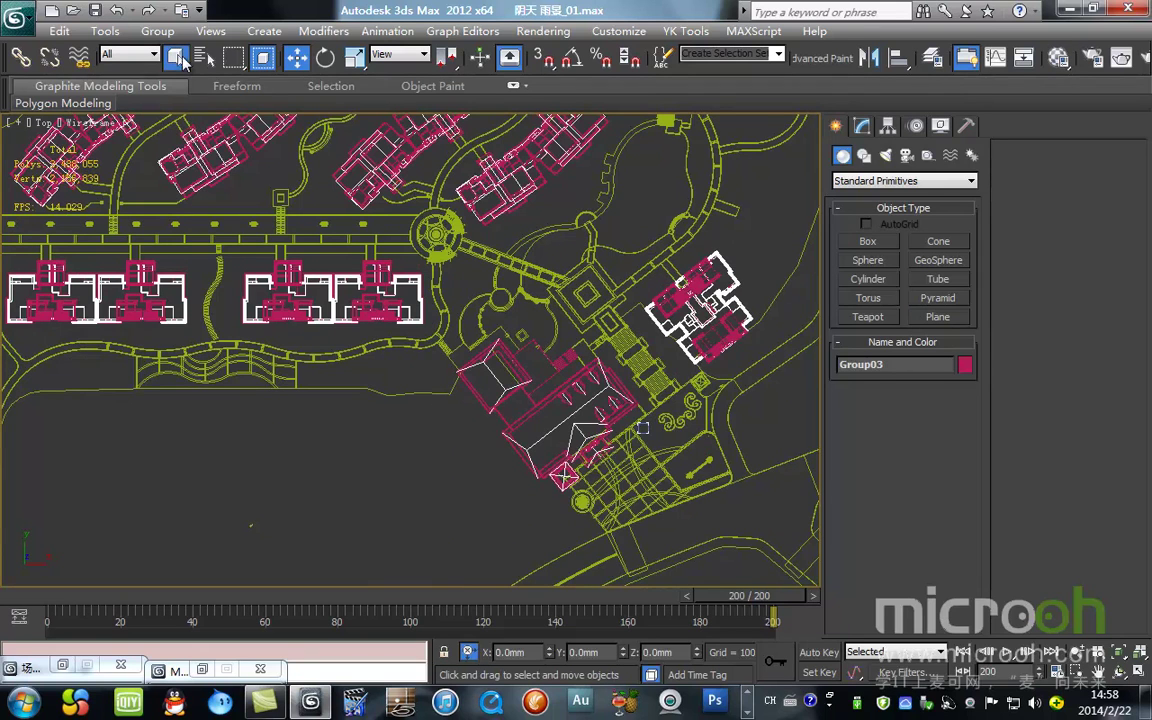
left_click(576, 200)
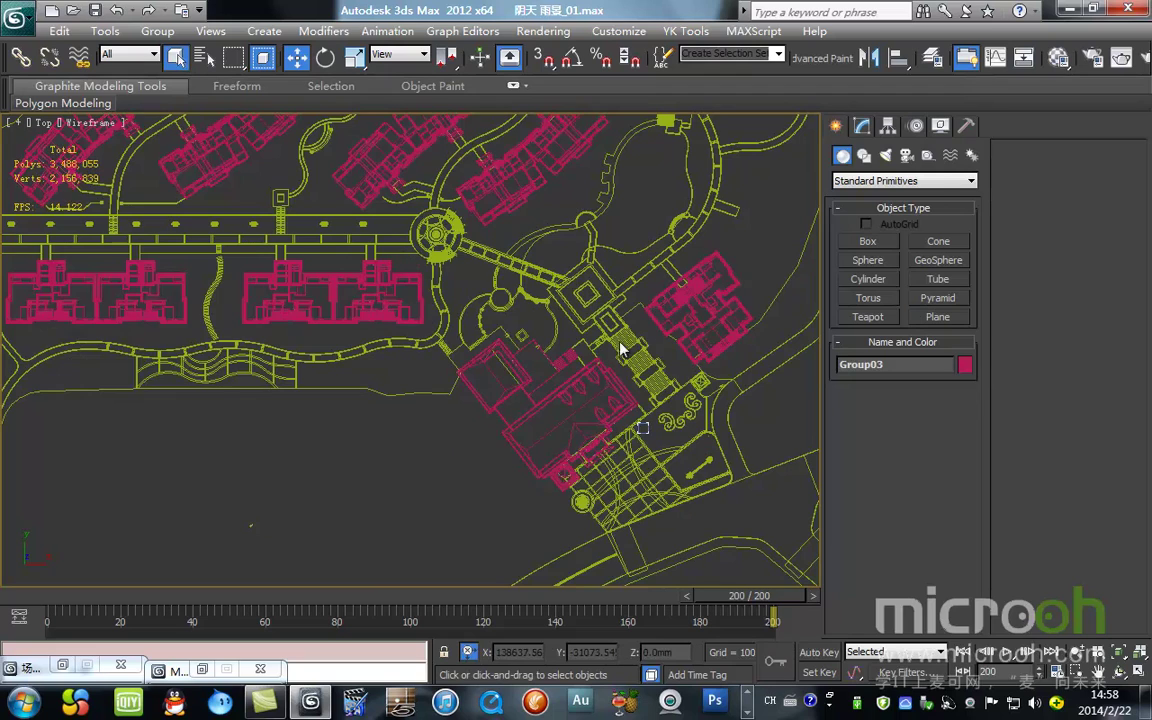
middle_click_drag(476, 548, 568, 290)
key("F3")
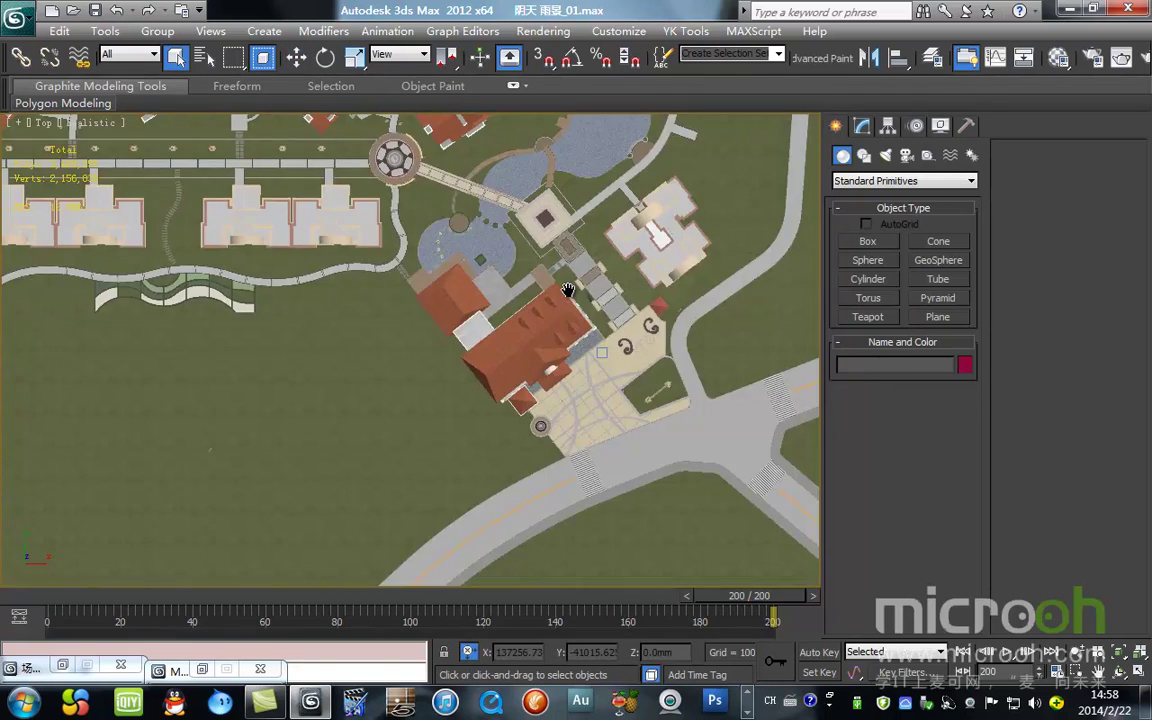
Step: Return to the Camera02 view and scrub the timeline between frames 0 and 200 to review the camera move, finishing at frame 0
scroll(561, 298, "down", 2)
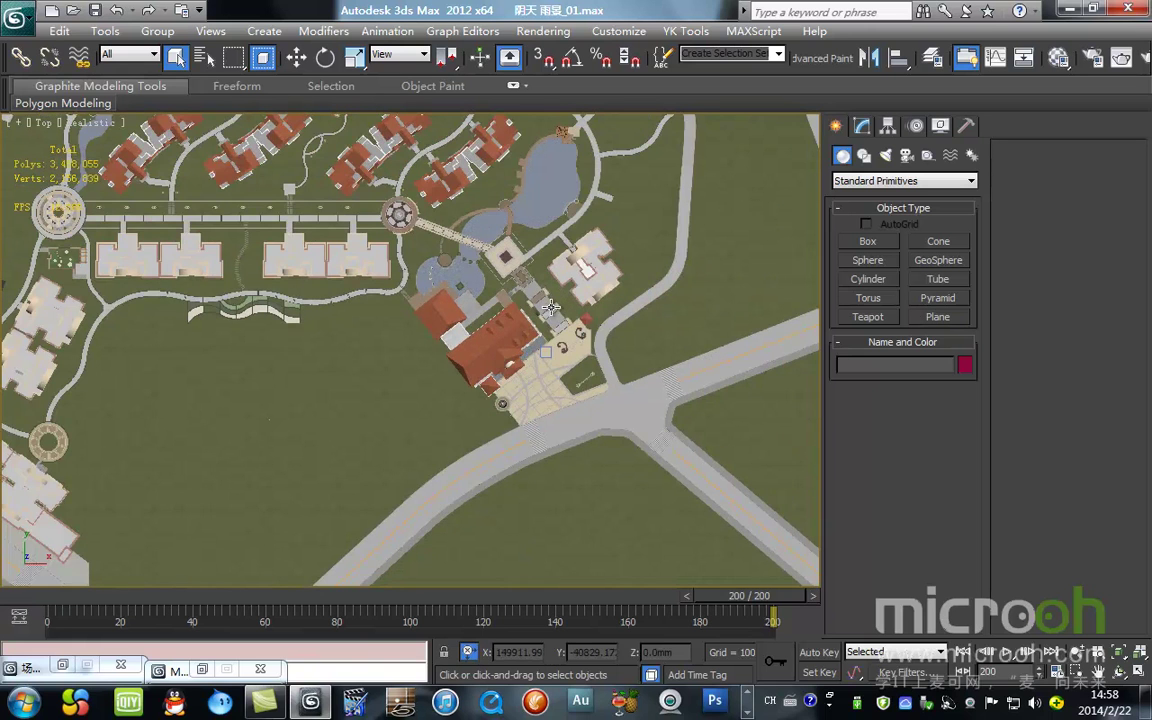
key("c")
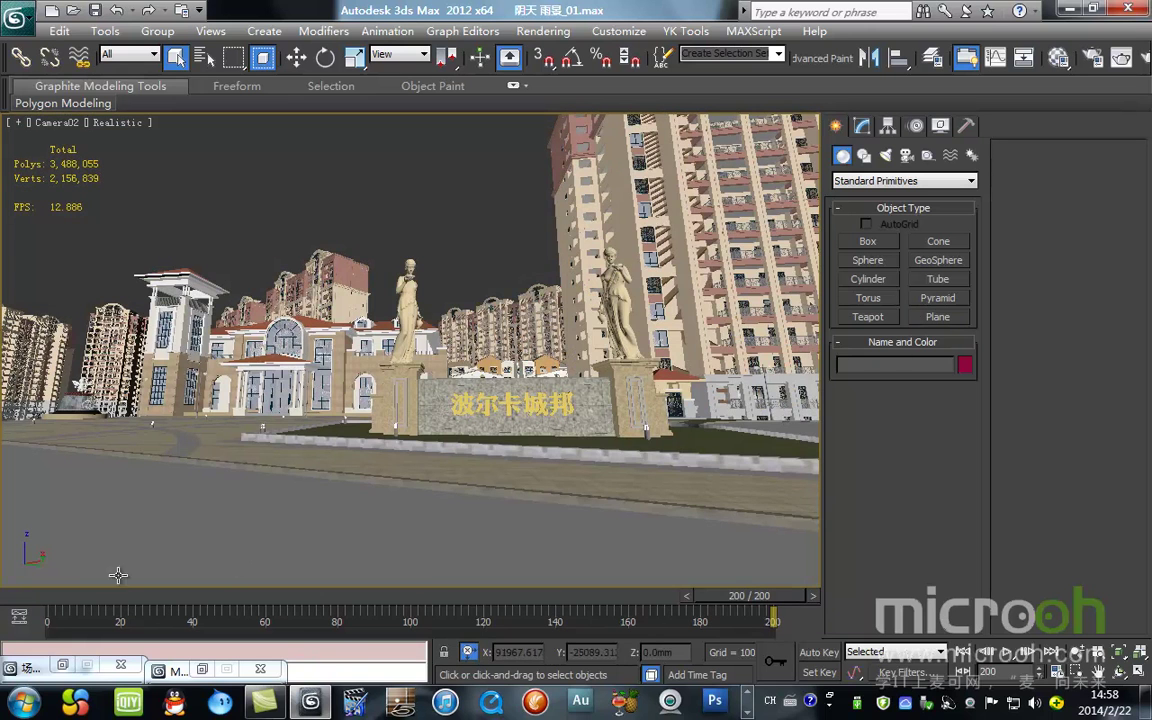
left_click_drag(30, 600, 2, 620)
key("q")
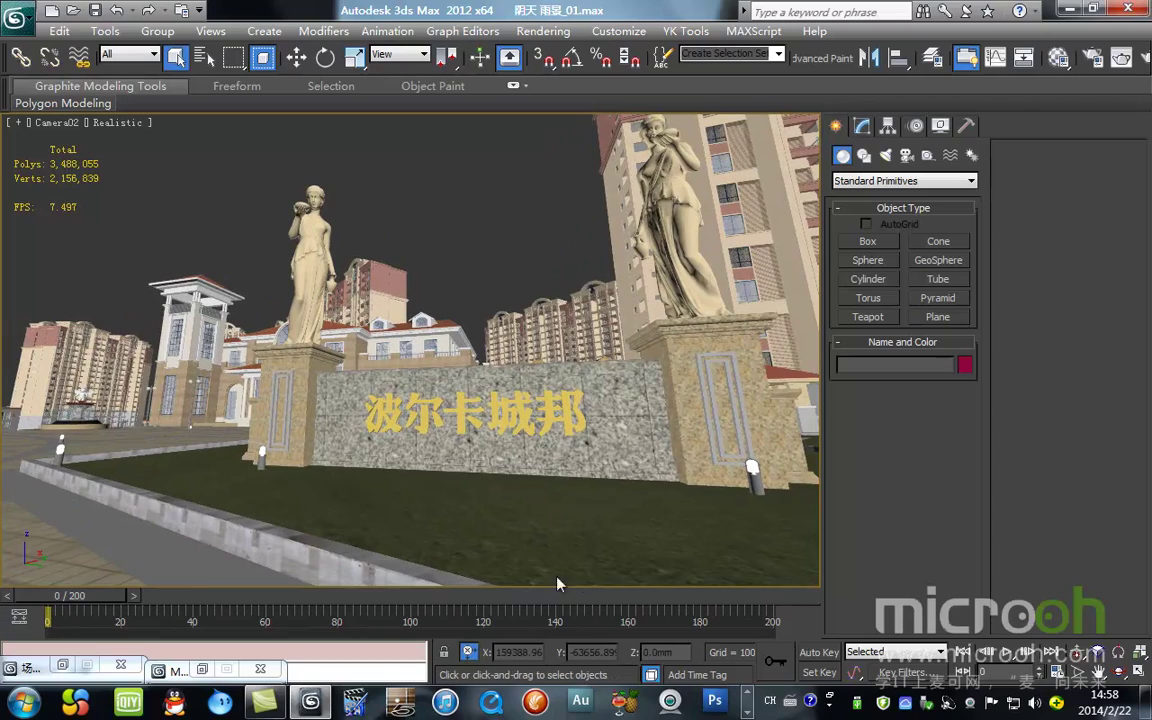
left_click_drag(88, 596, 700, 600)
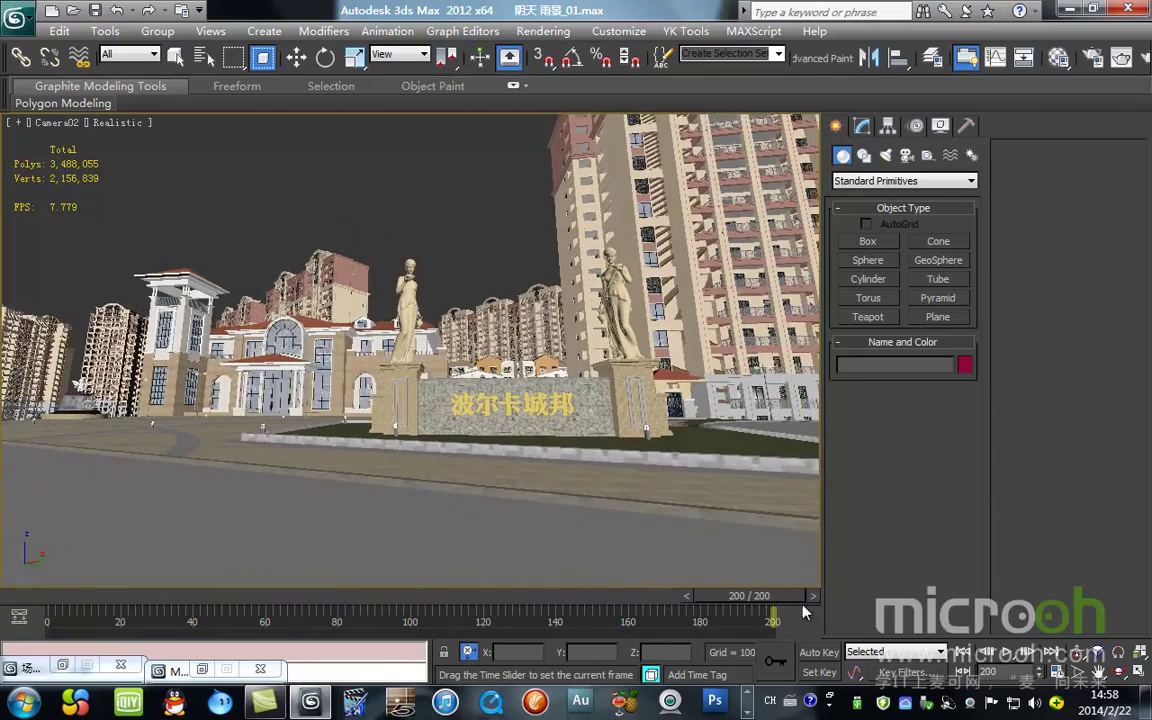
left_click_drag(500, 611, 2, 583)
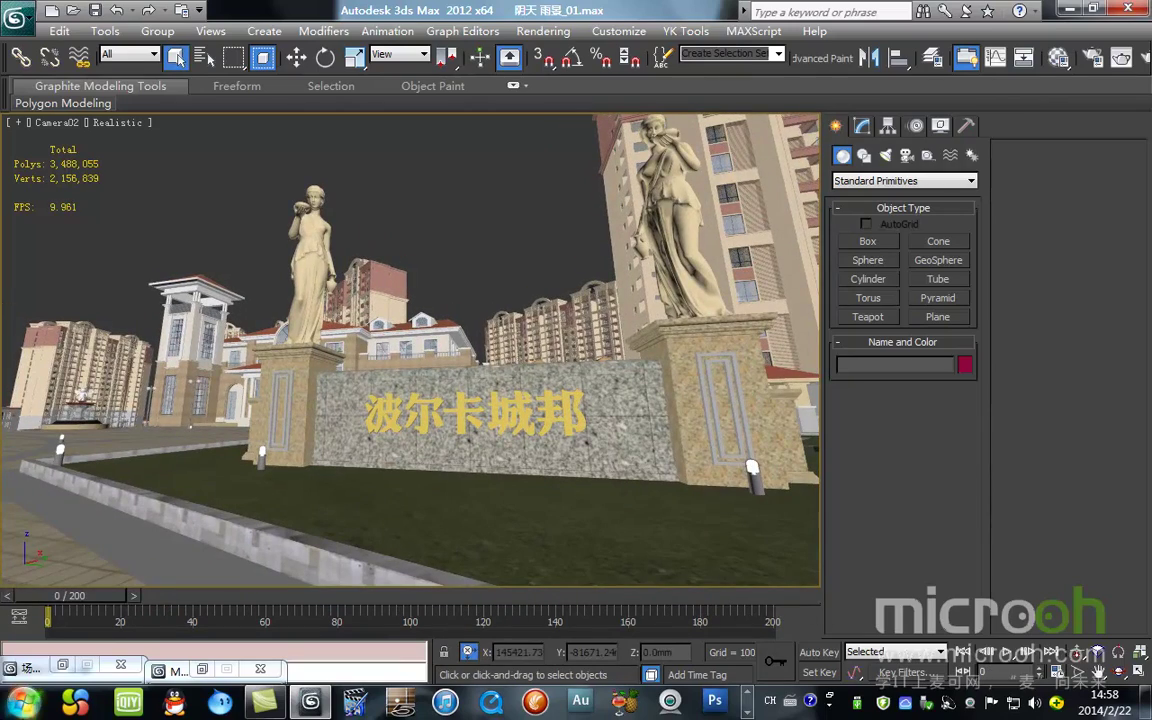
Step: Switch to the 360安全浏览器 browser, open Baidu's image search page and dismiss its promotional pop-up
left_click(72, 705)
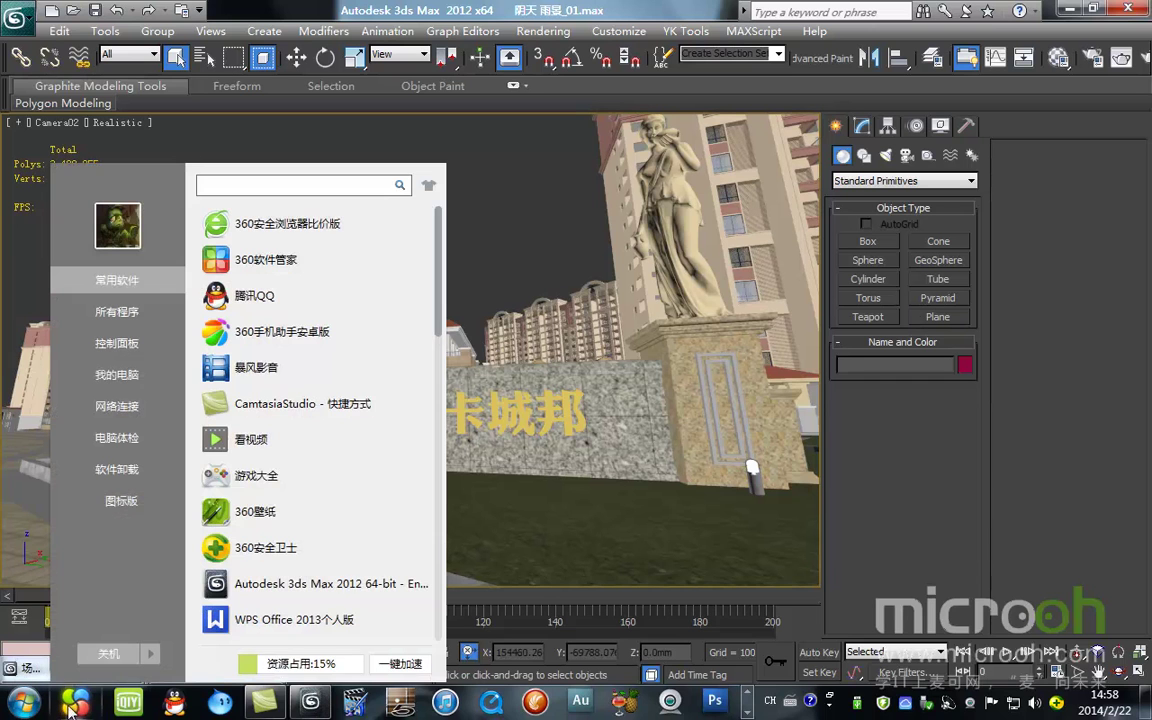
left_click(308, 224)
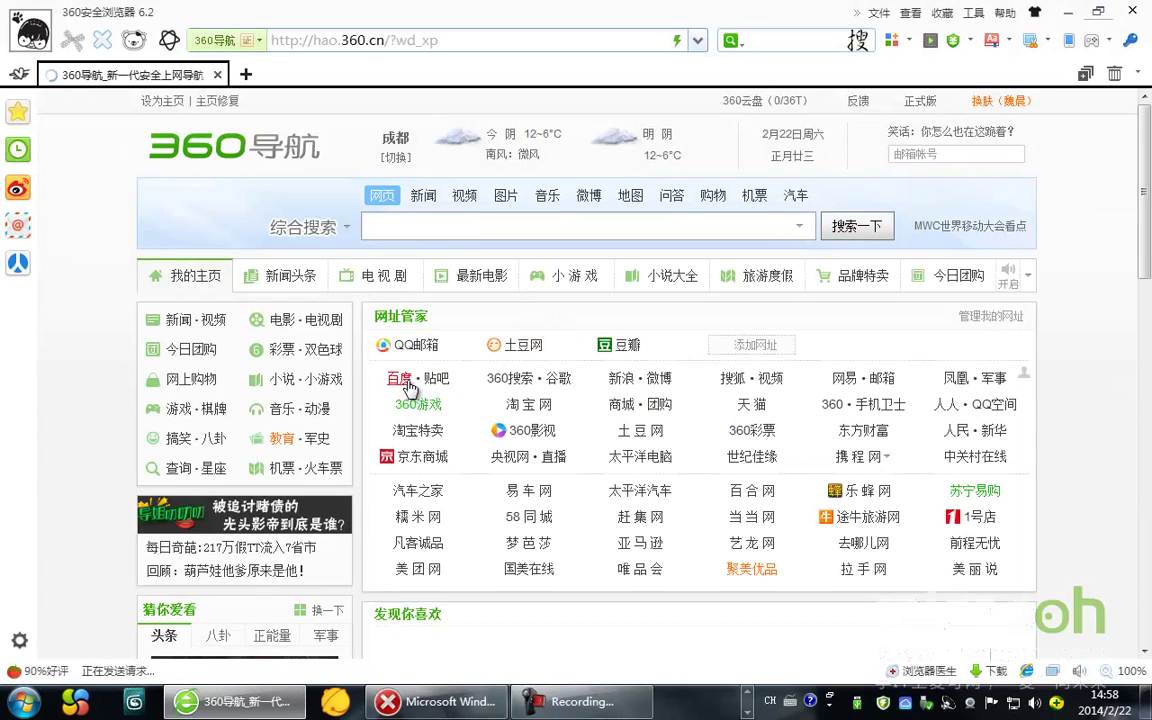
left_click(400, 380)
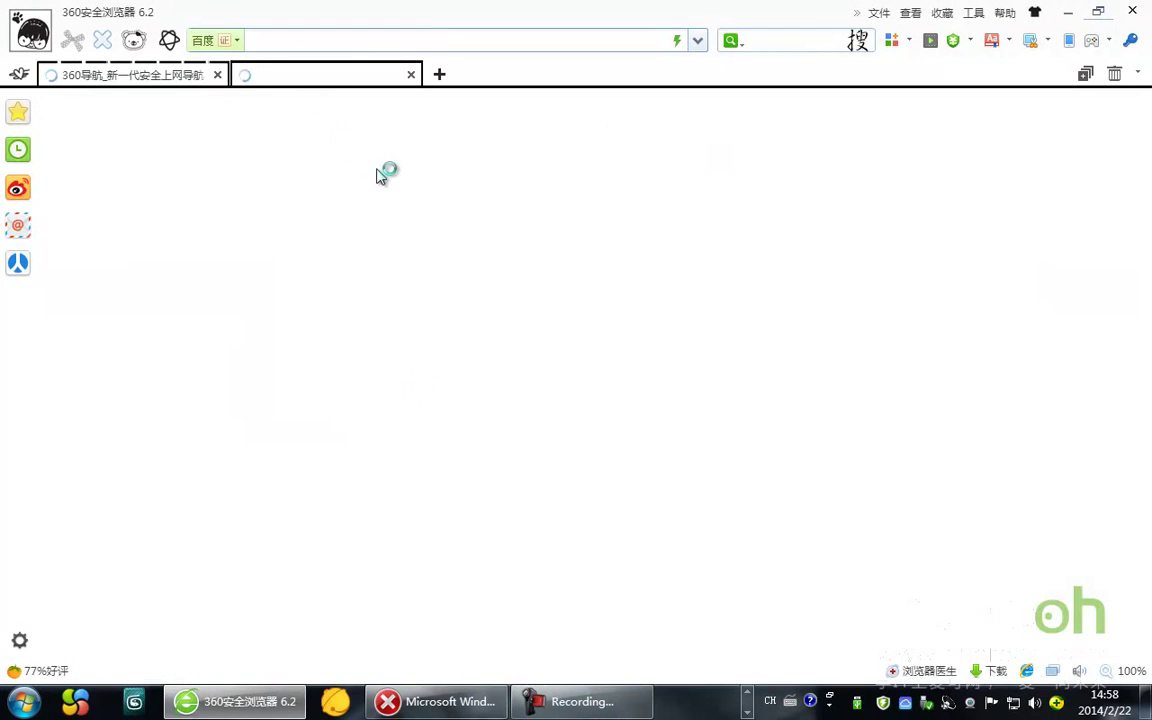
left_click(625, 240)
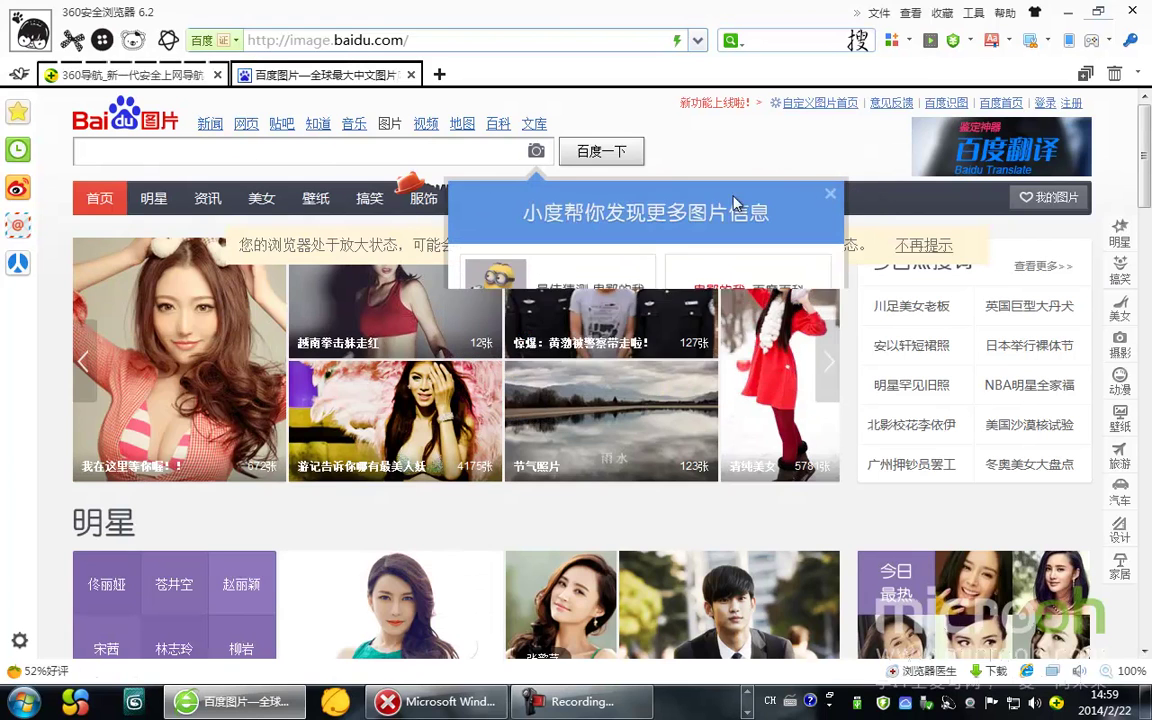
left_click(829, 194)
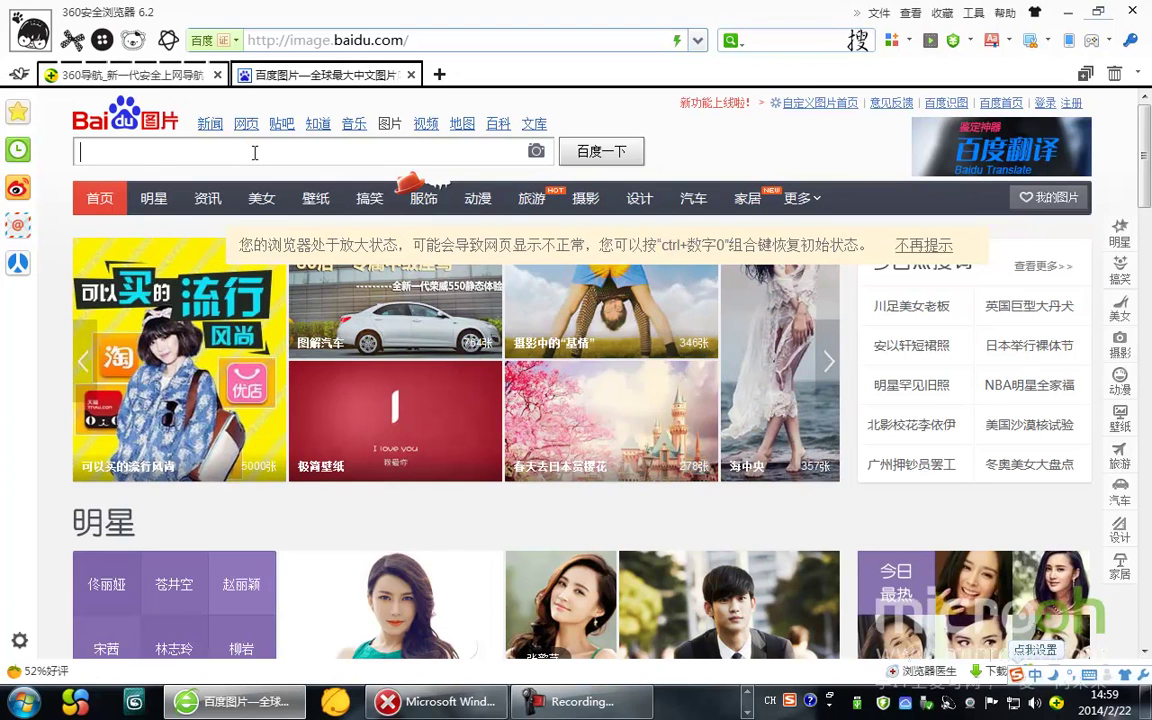
Step: Search Baidu images for 雨景图片, preview the first rainy street picture and open the 传统翻页版本 of the results
type("yu")
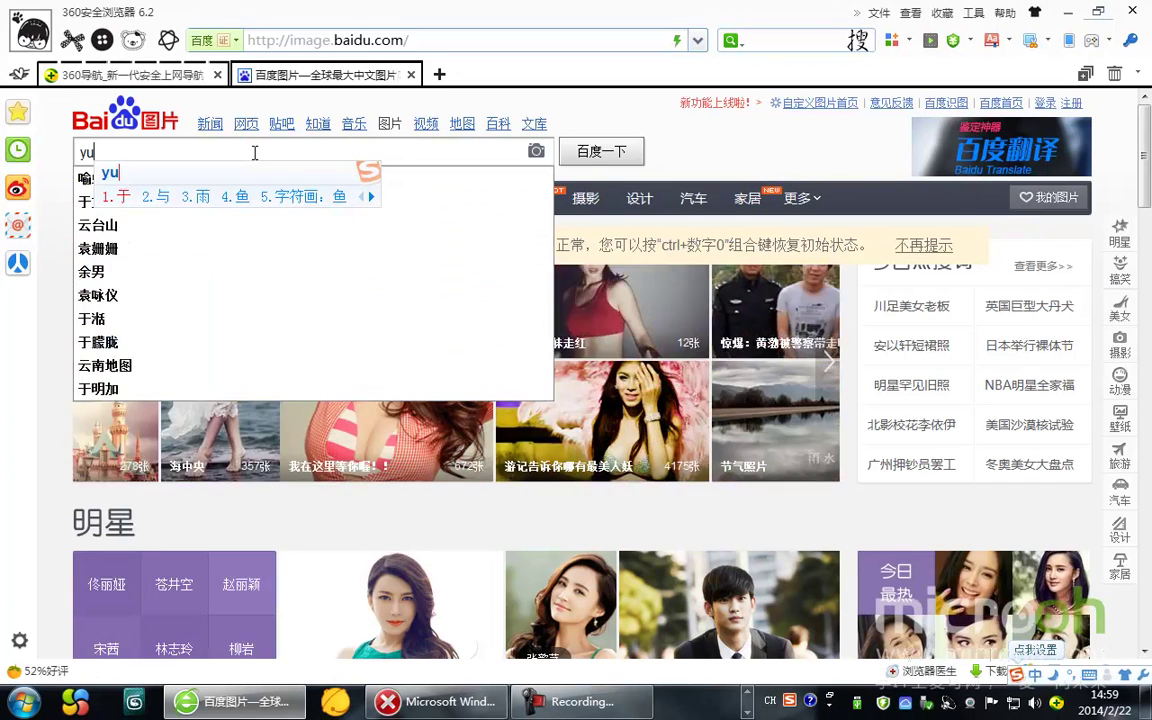
type("jing")
key("space")
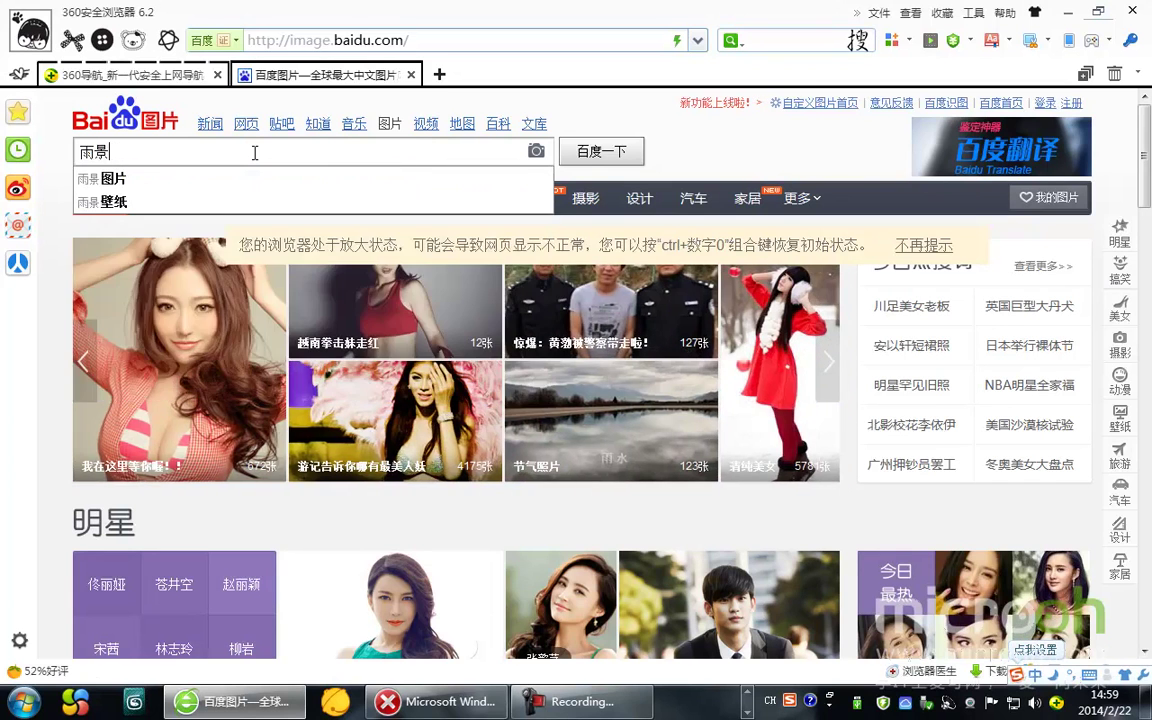
key("Down")
key("Return")
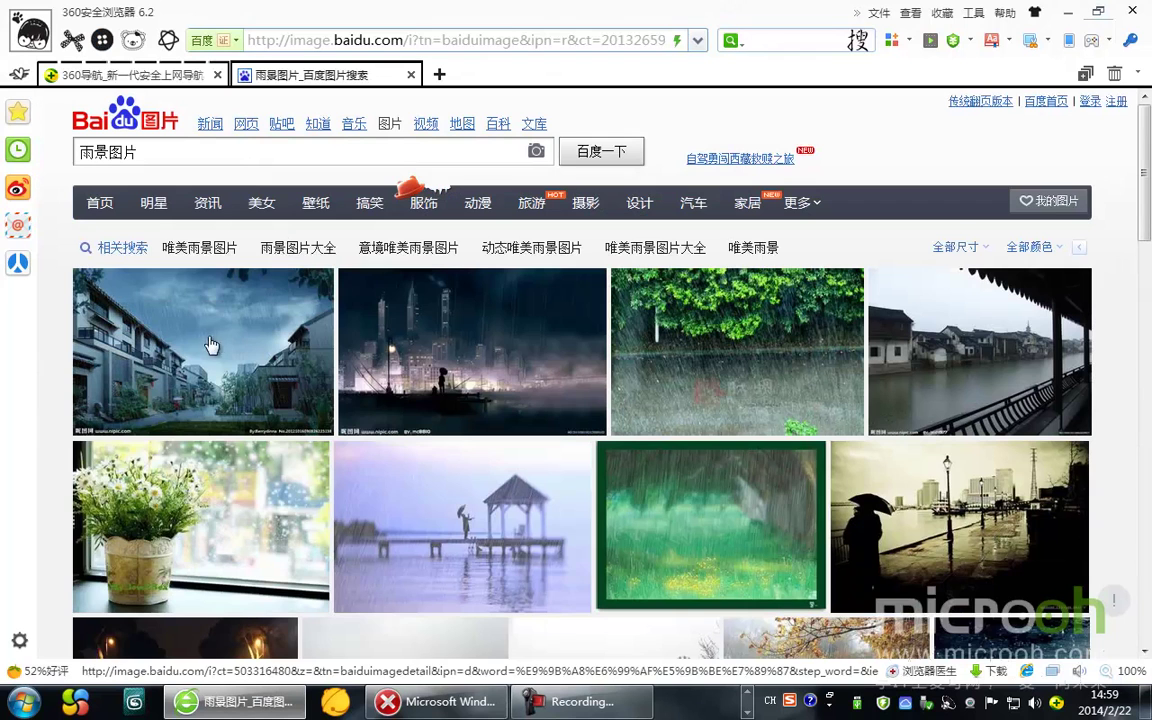
mouse_move(200, 300)
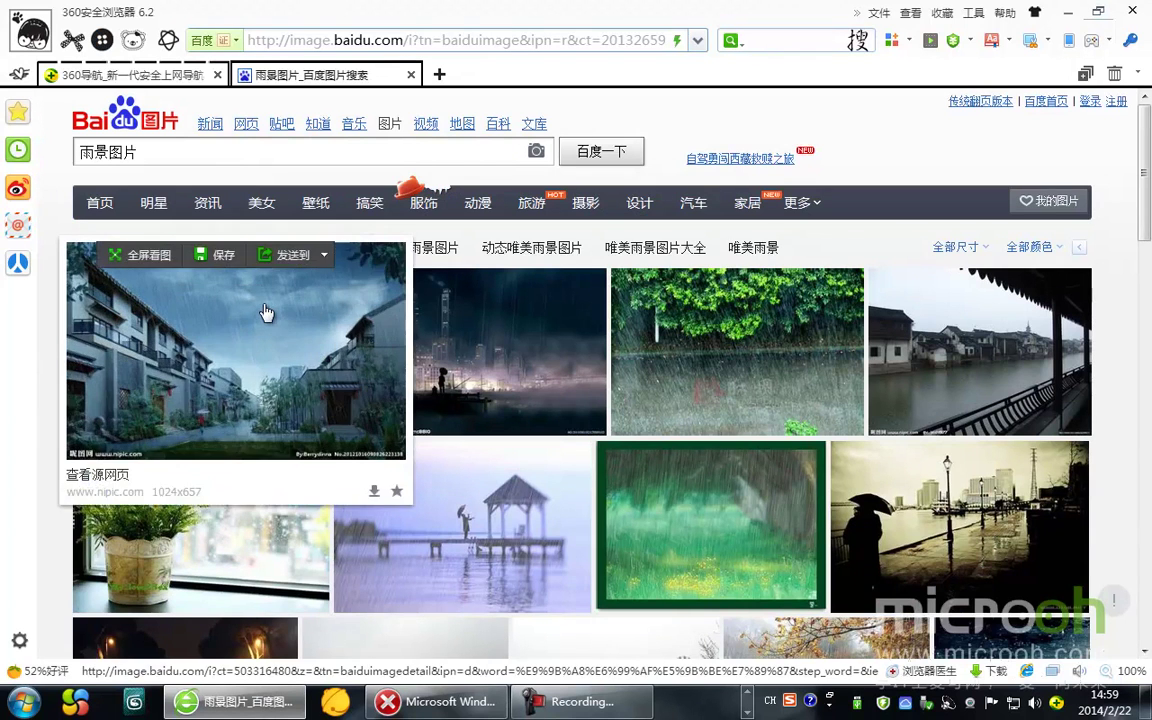
left_click(1004, 104)
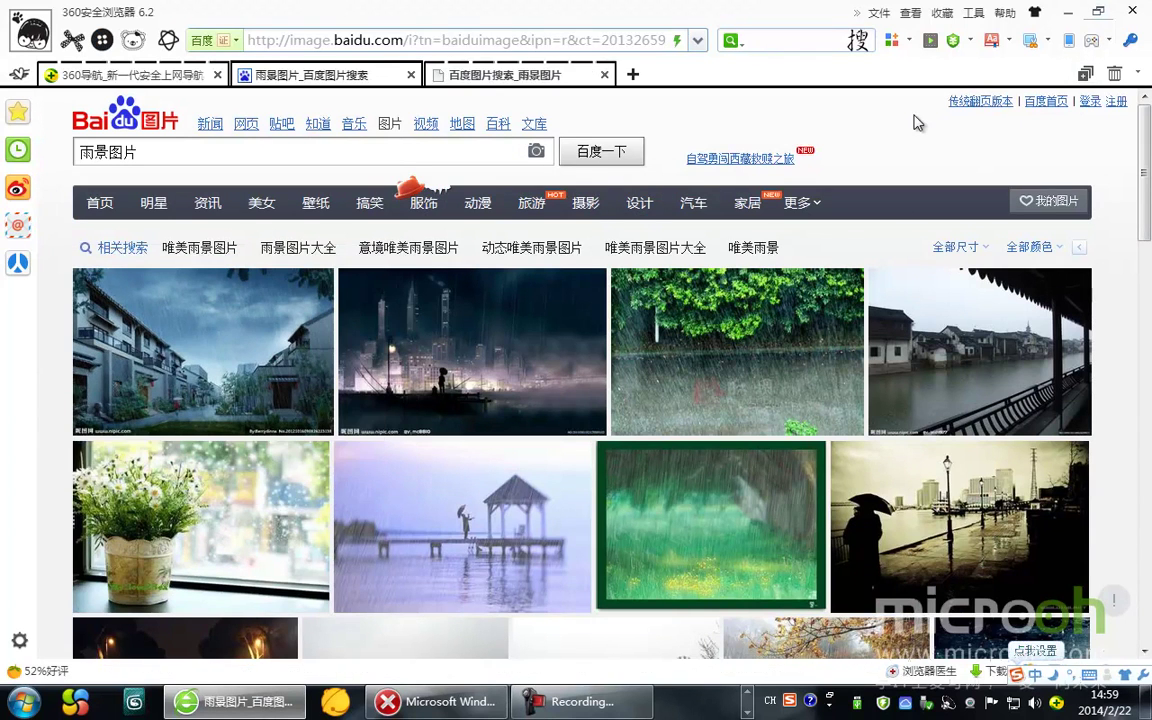
Step: Examine the first 雨景图片 results, comparing the sky and light in the rainy street and riverside town pictures
scroll(334, 368, "down", 3)
scroll(334, 368, "up", 1)
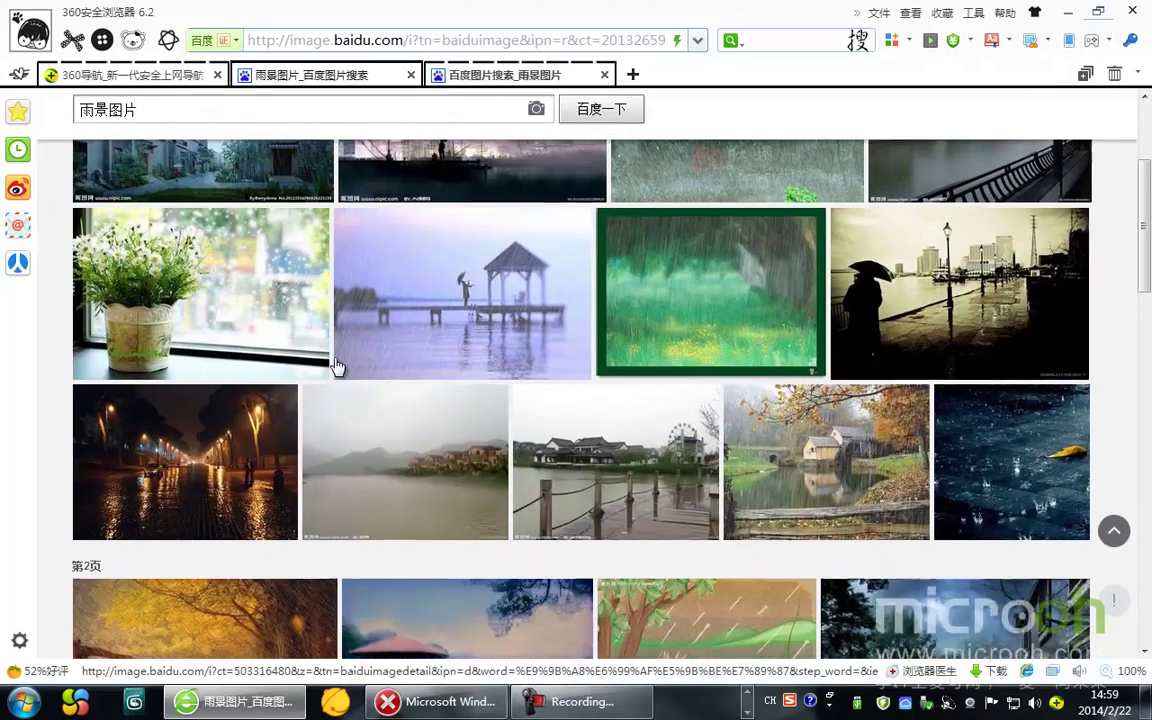
scroll(337, 368, "down", 3)
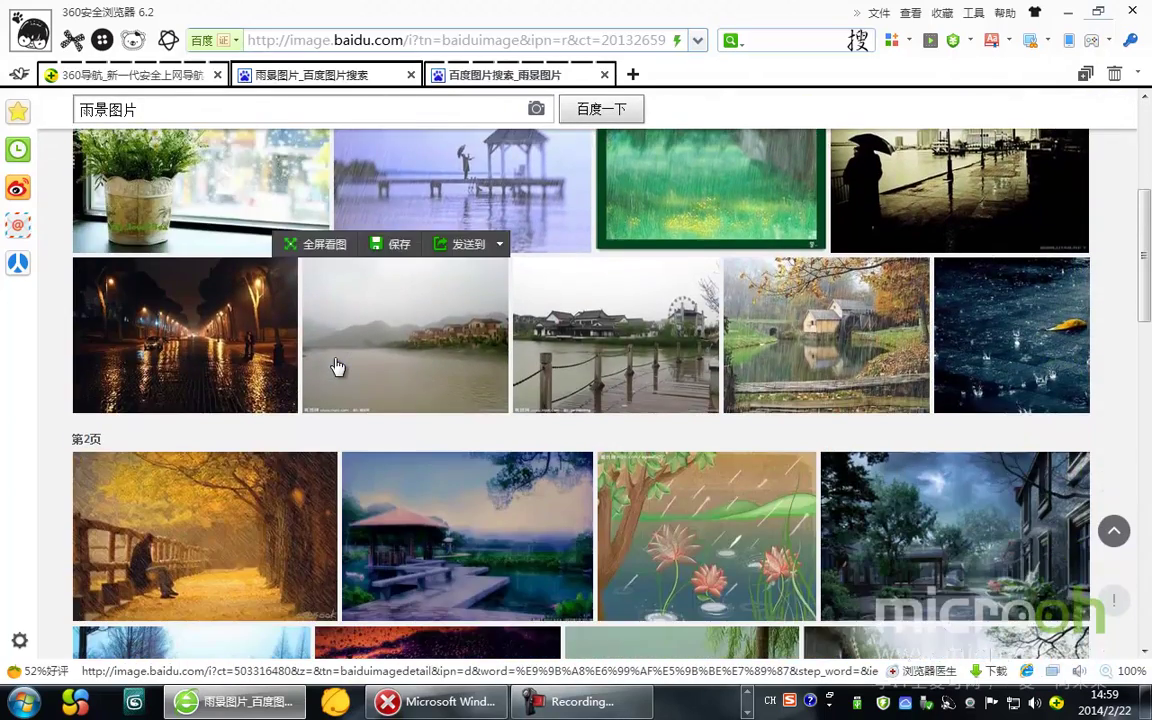
scroll(337, 368, "down", 3)
scroll(337, 368, "up", 6)
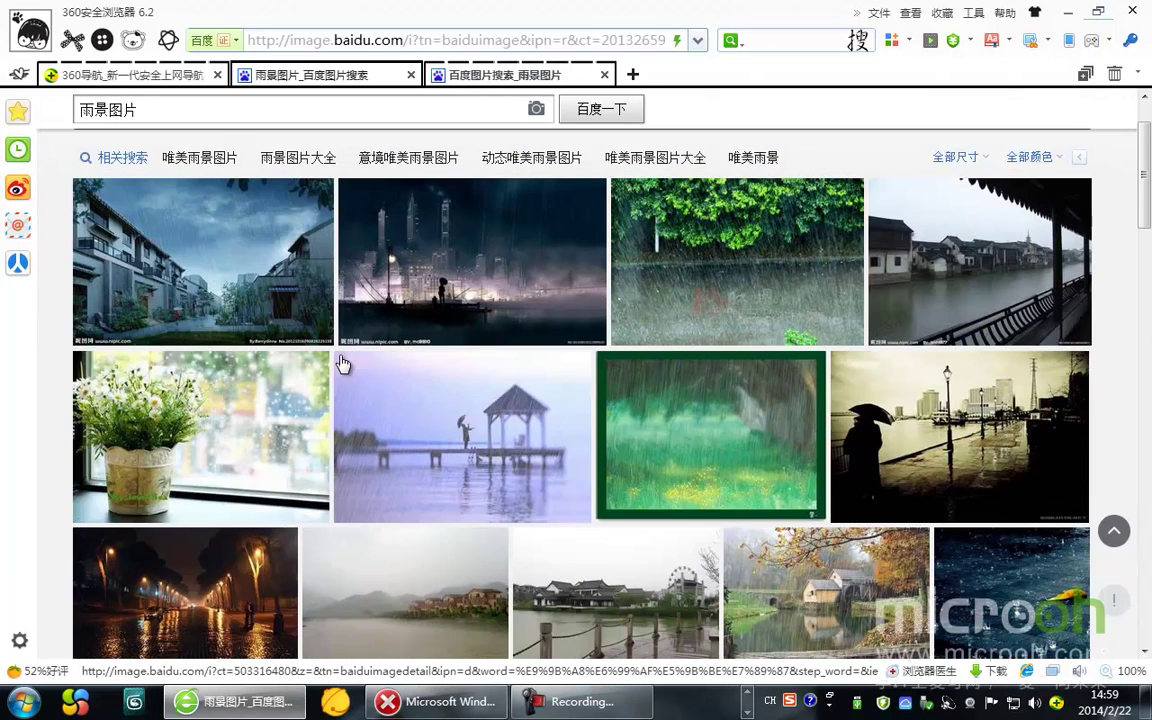
mouse_move(213, 201)
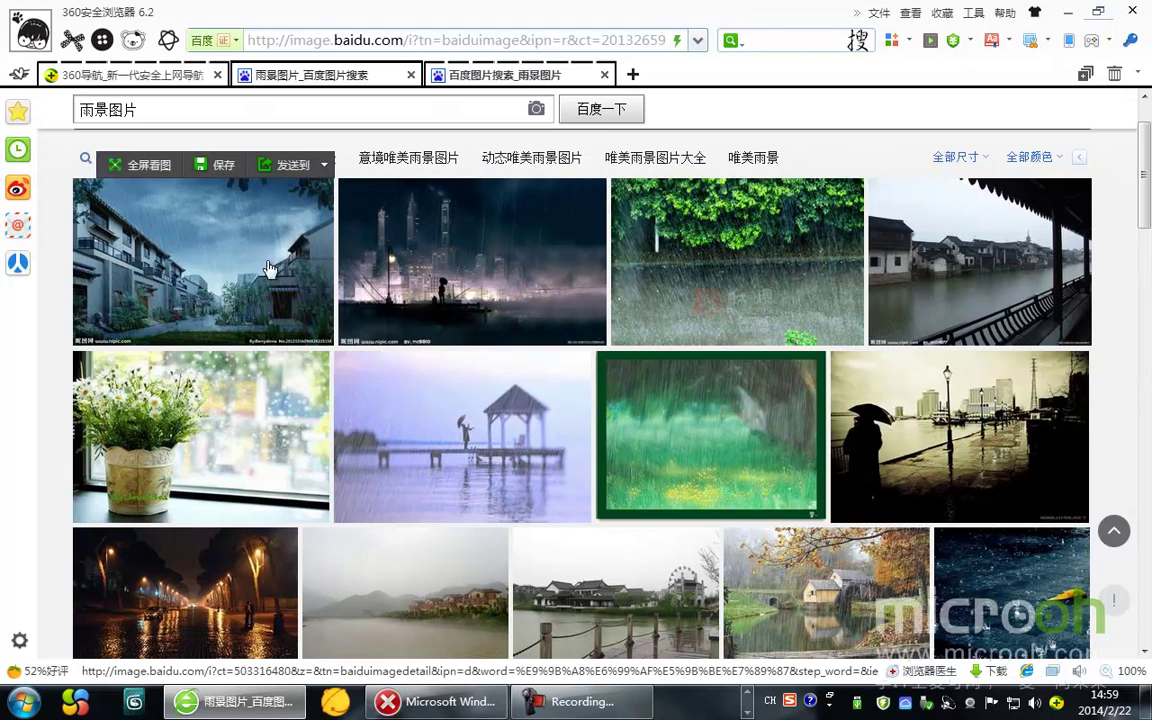
mouse_move(265, 231)
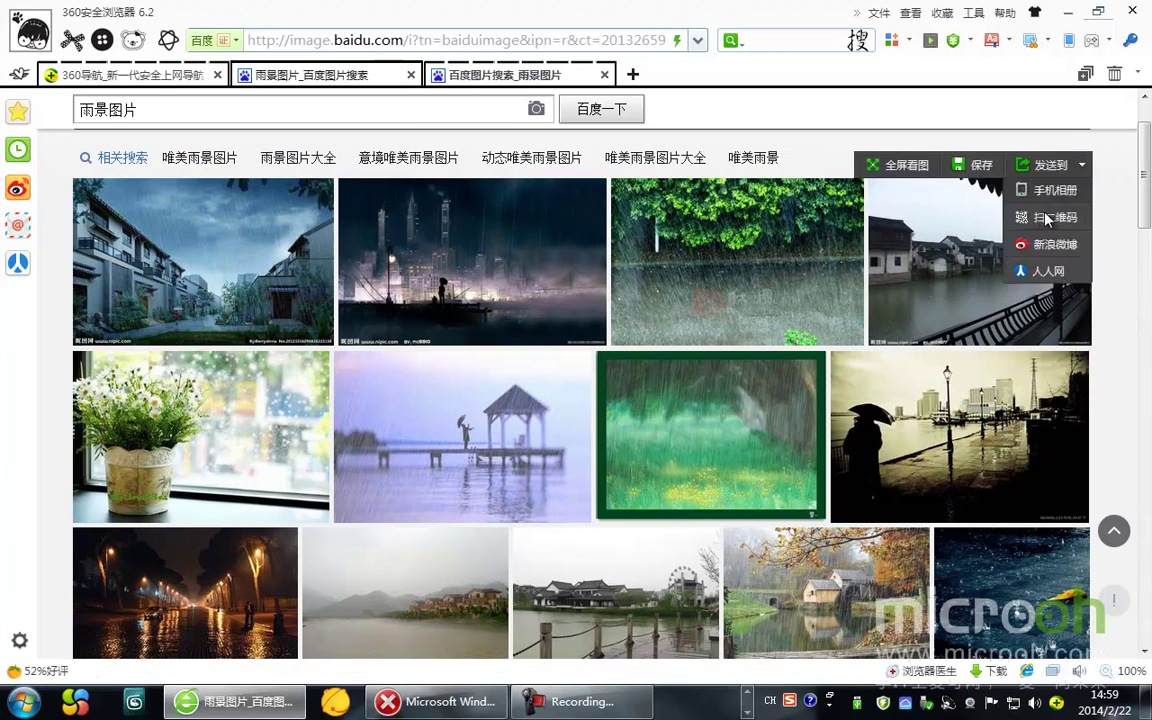
mouse_move(946, 266)
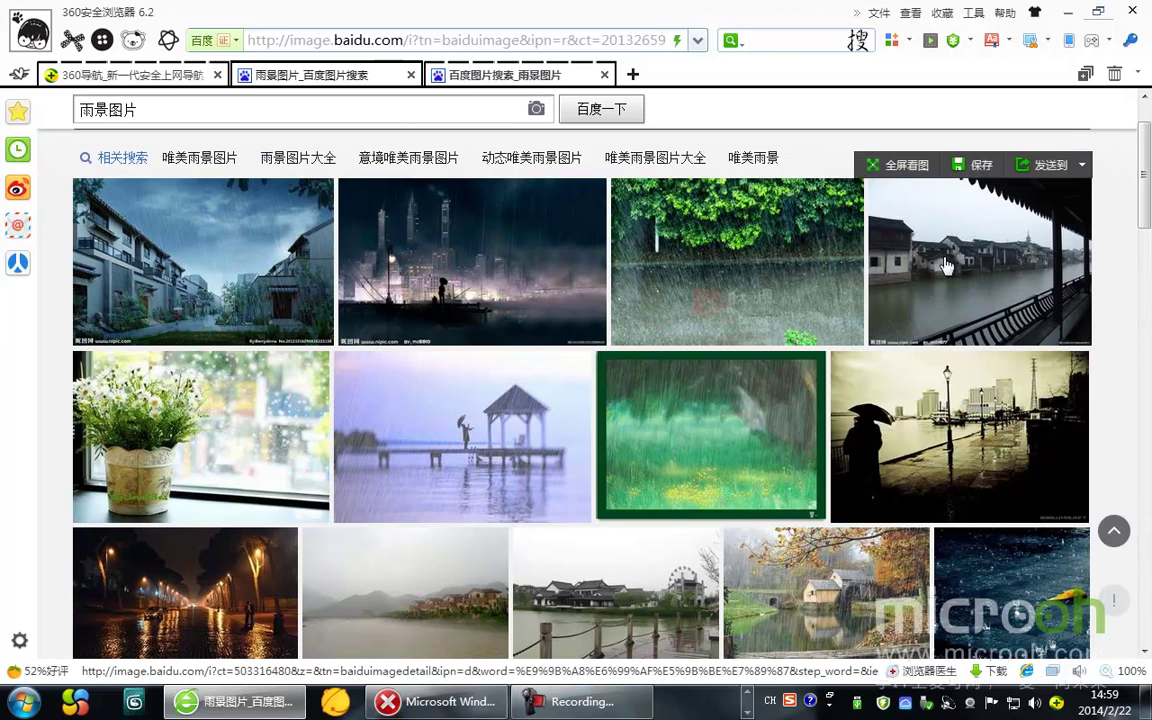
Step: Browse the 雨景图片 results through page 9 for rain, wet-ground and mist references, and return to the beginning of the results
left_click_drag(1146, 221, 1132, 408)
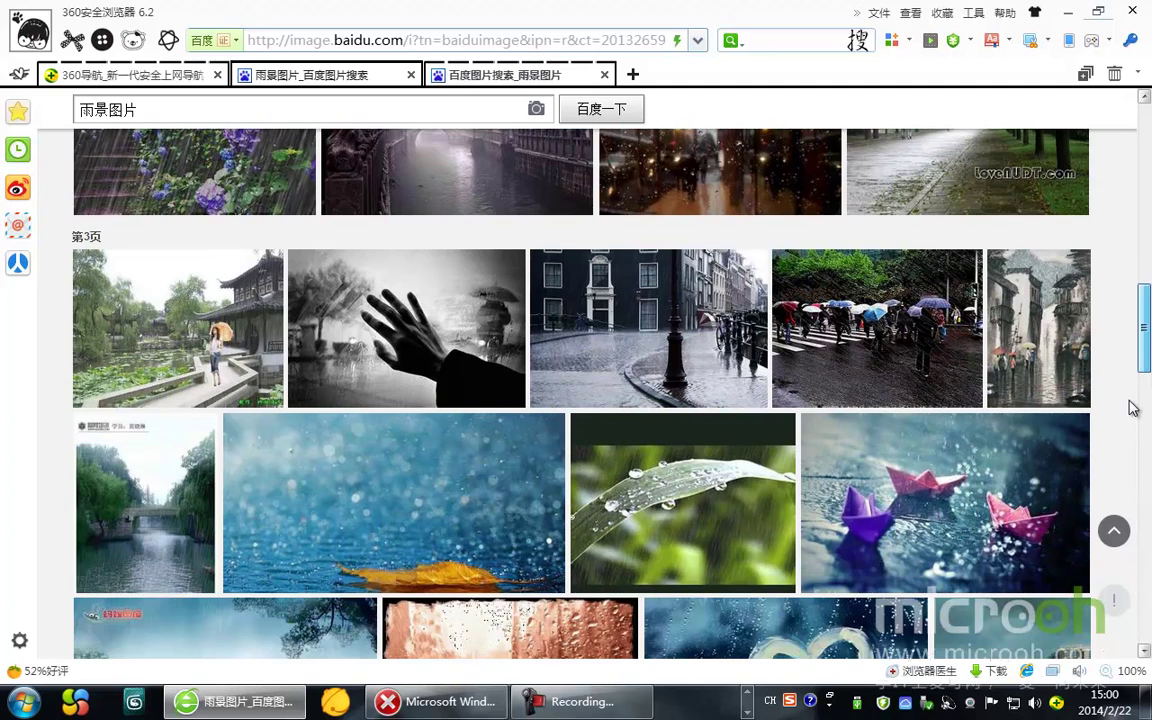
left_click_drag(1132, 408, 1131, 418)
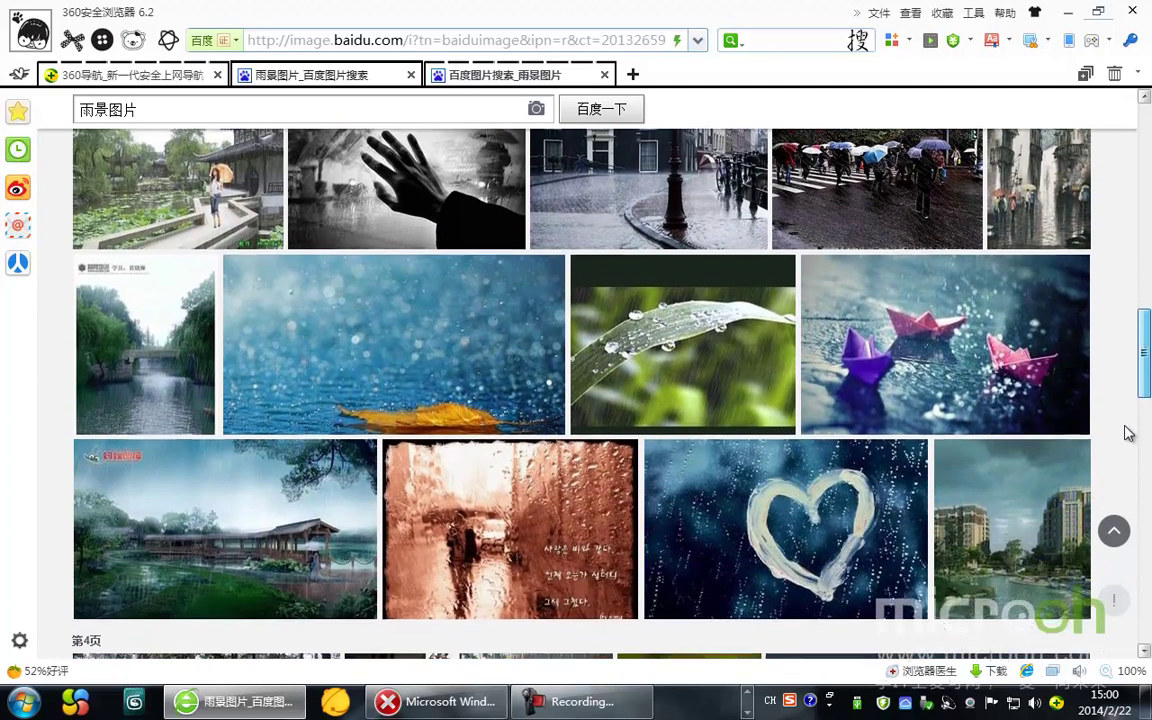
scroll(1119, 467, "down", 1)
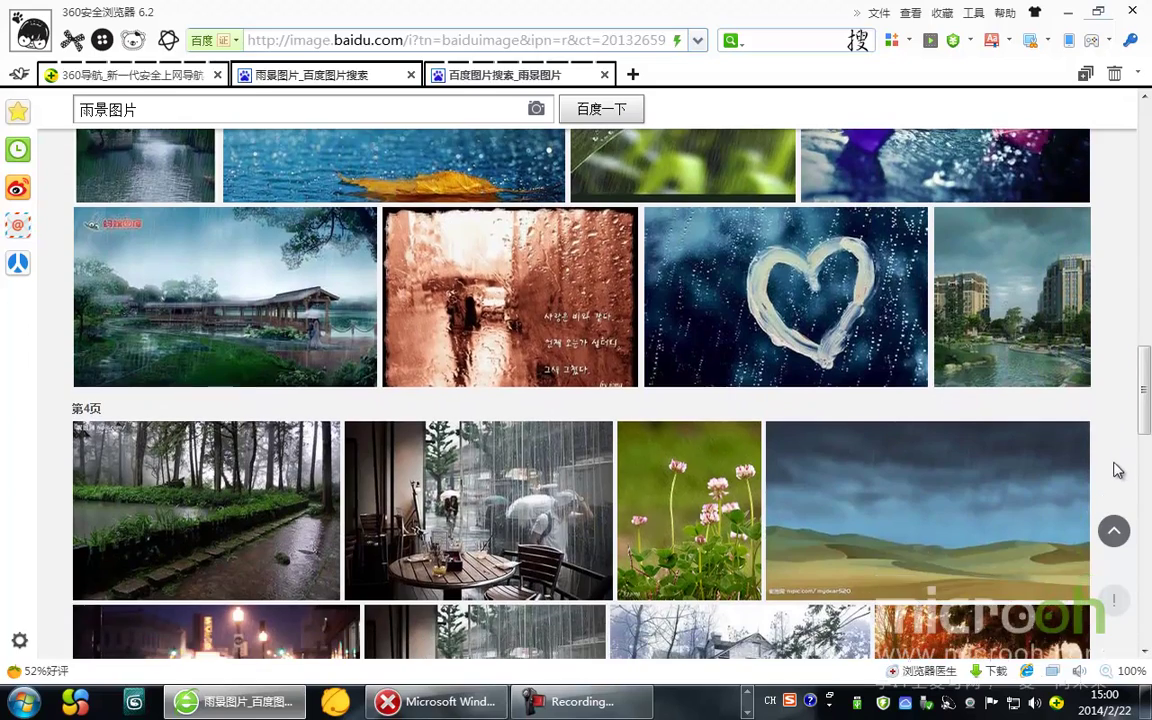
left_click_drag(1144, 405, 1149, 466)
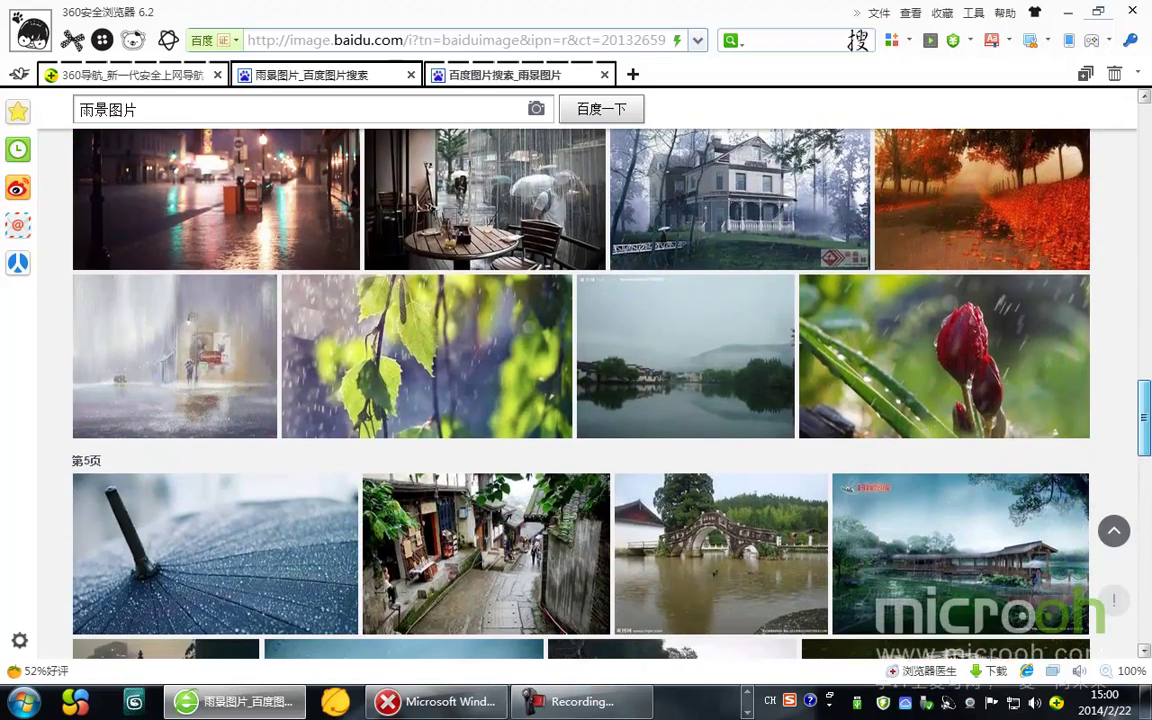
scroll(938, 415, "down", 1)
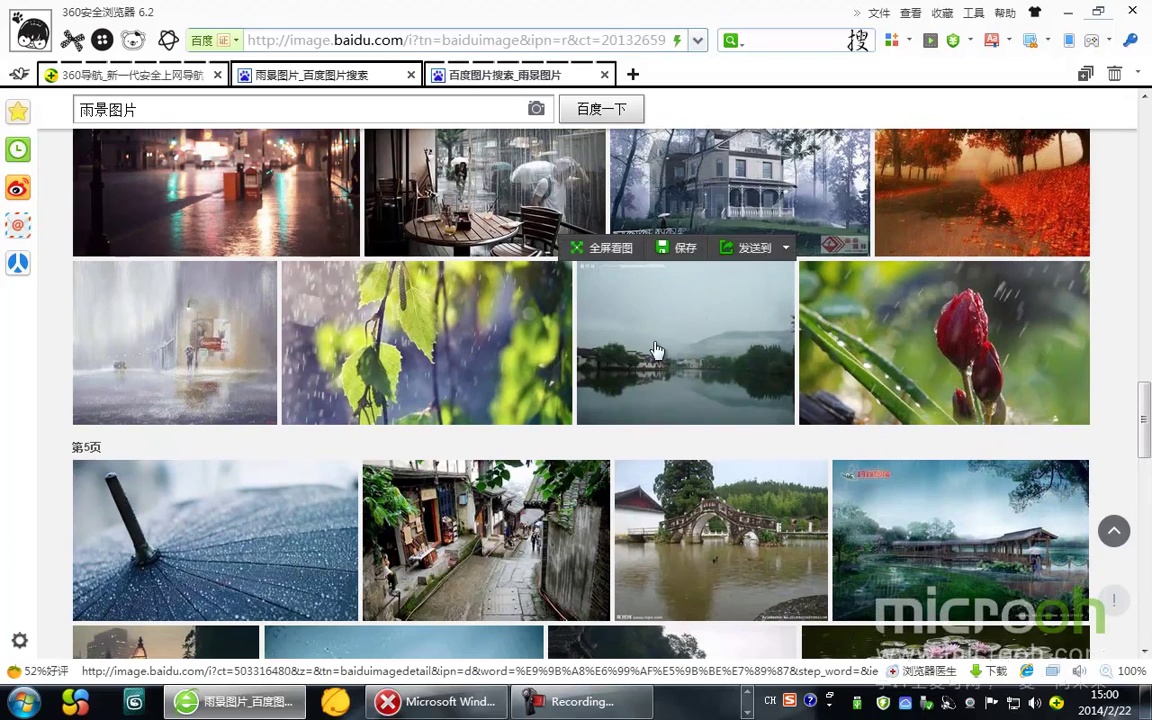
left_click_drag(1145, 440, 1146, 609)
scroll(1146, 609, "down", 7)
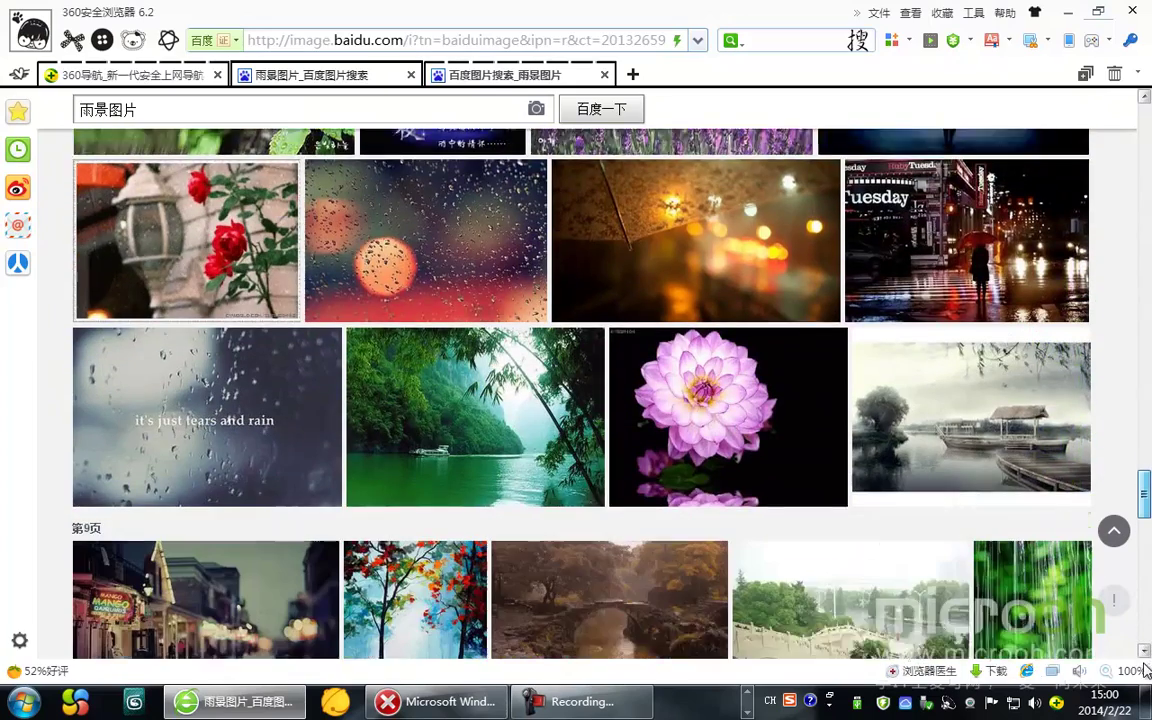
left_click_drag(1144, 664, 1144, 671)
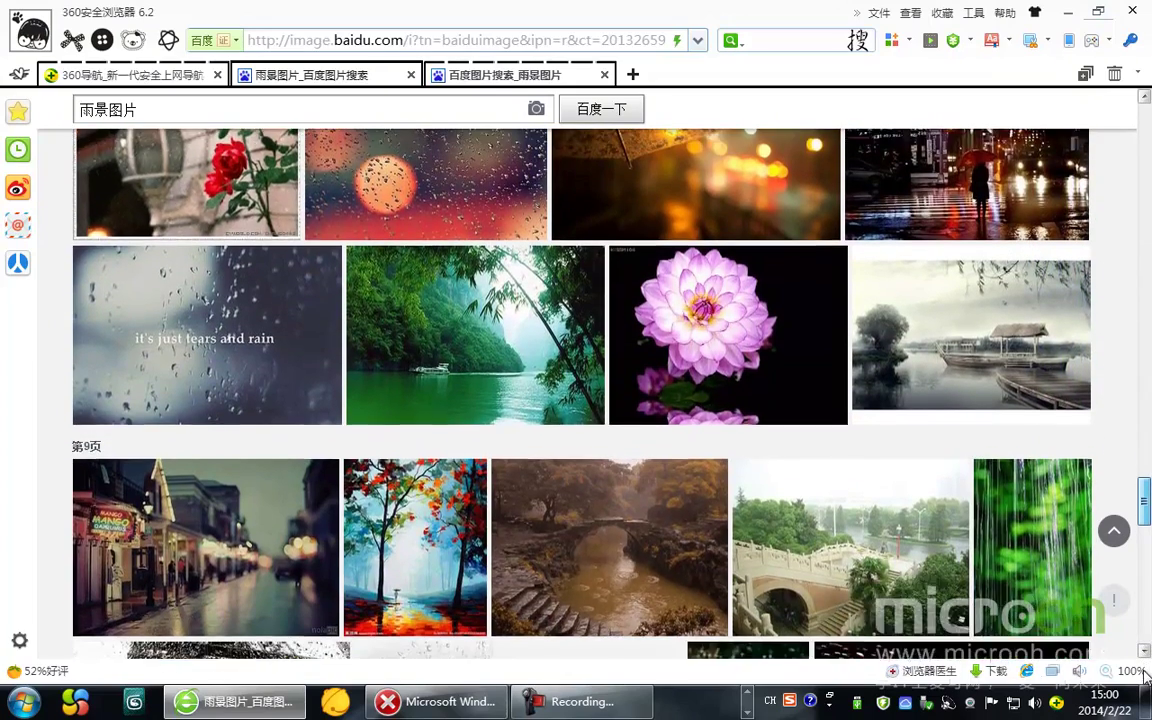
left_click(1113, 530)
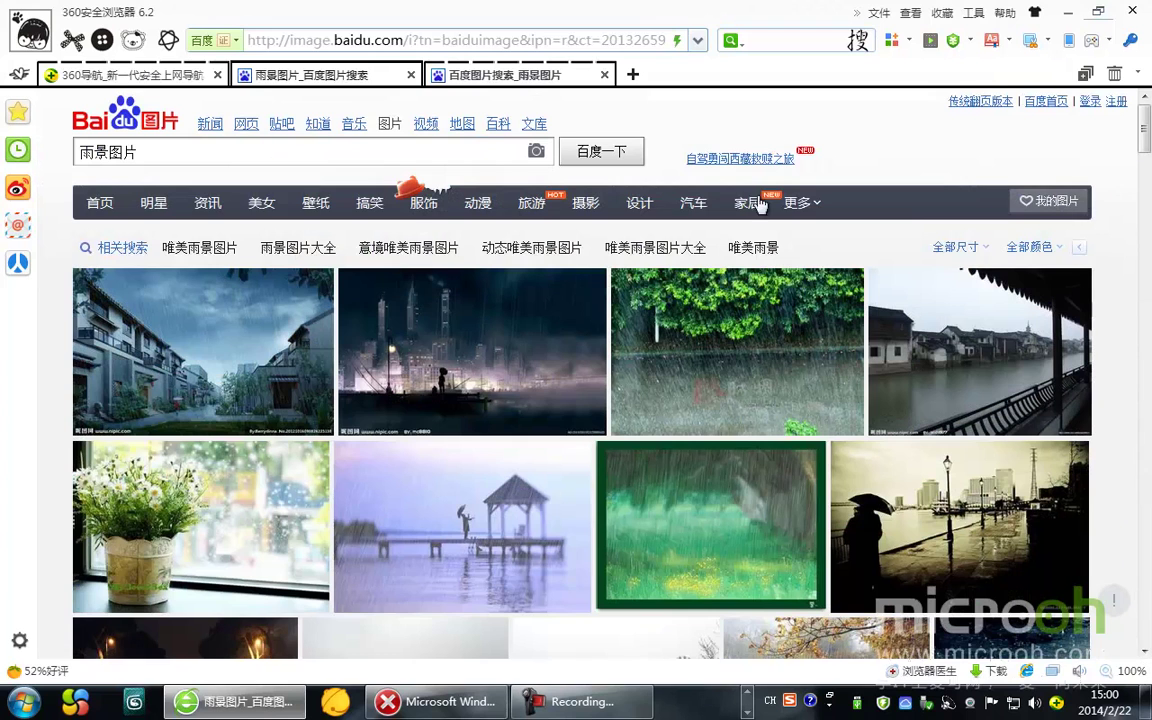
Step: Search Baidu images for 阴天
left_click_drag(167, 152, 80, 152)
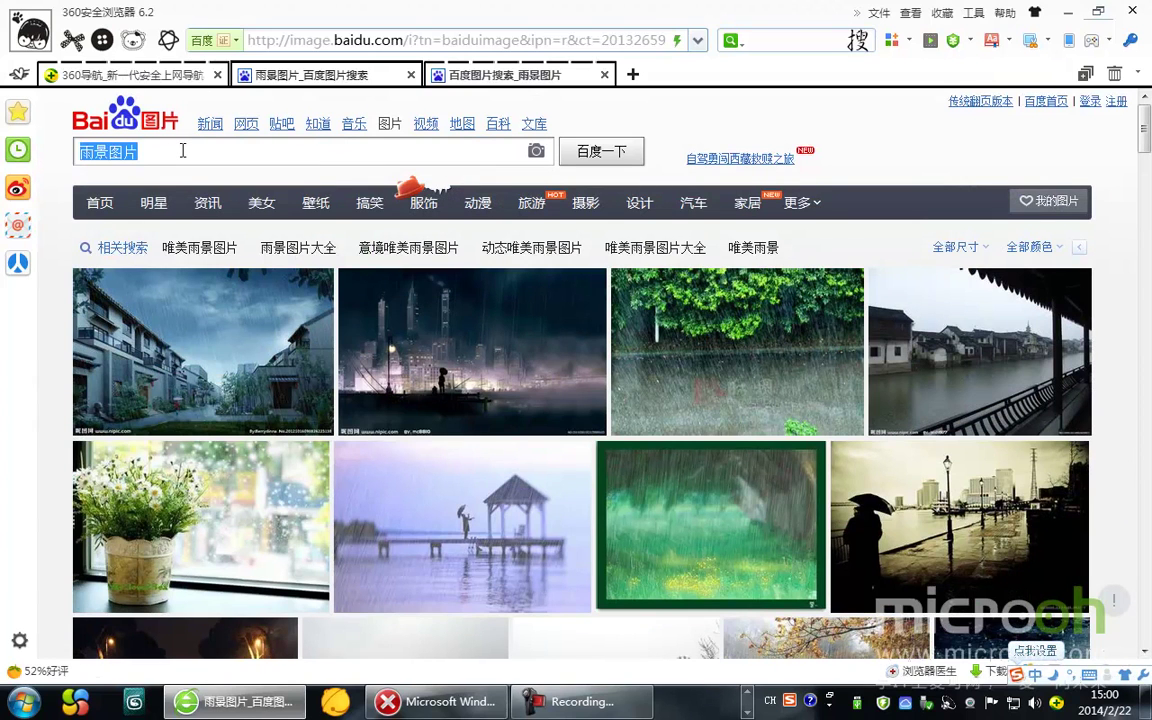
type("阴天")
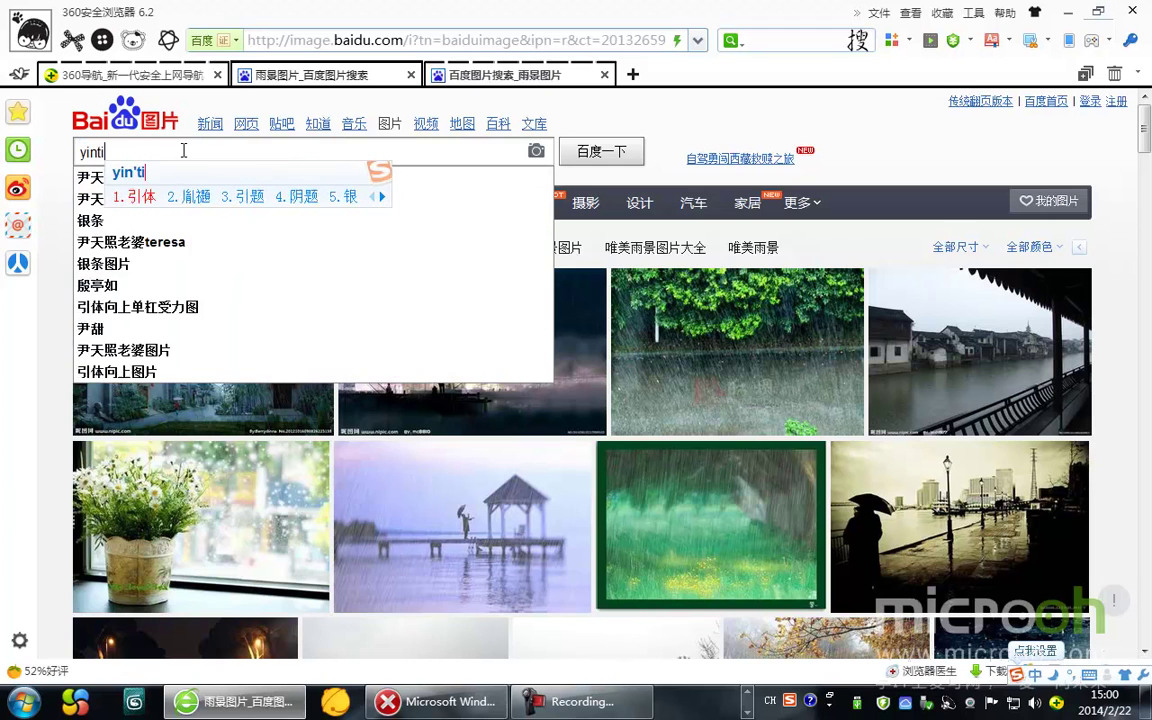
key("Return")
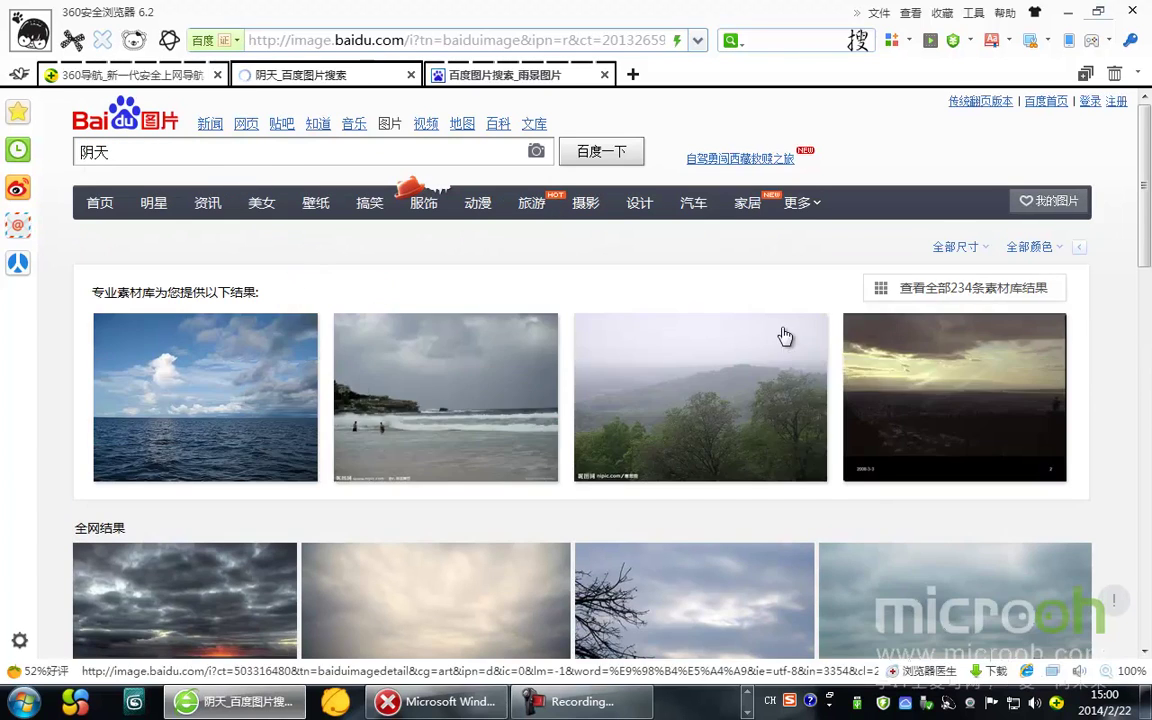
mouse_move(776, 335)
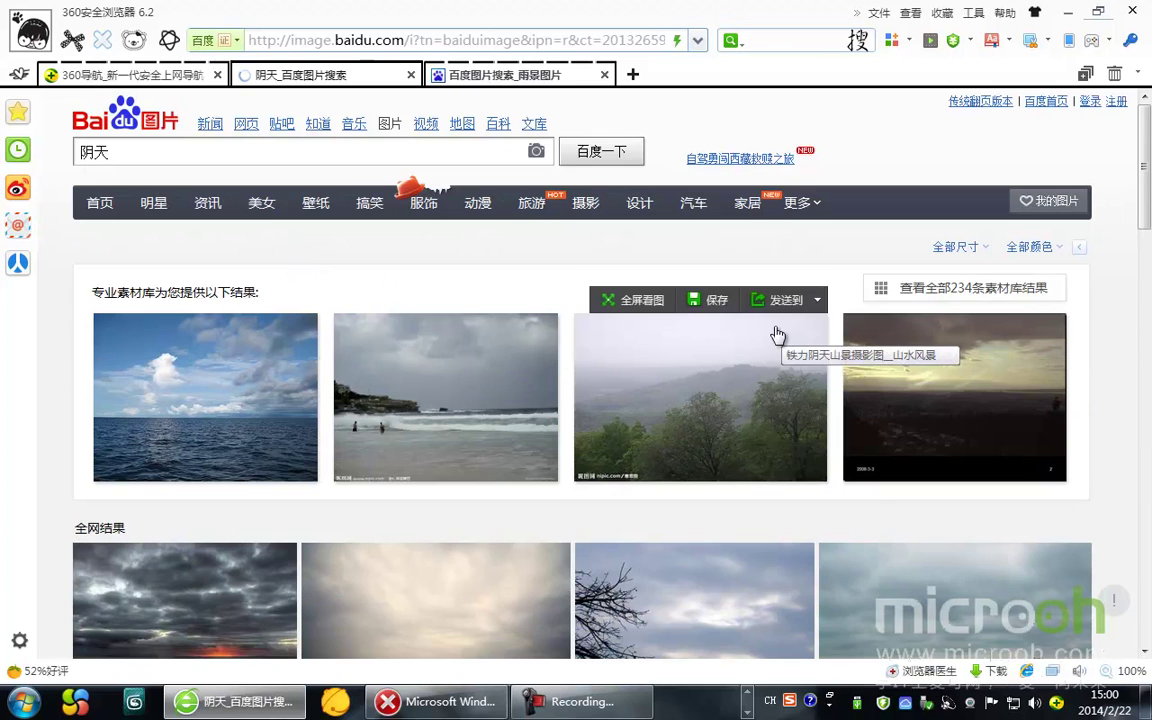
Step: View the fourth 全网结果 photo, an overcast sky over city rooftops, enlarged, and close its tab and the leftover 雨景图片 results tab
left_click_drag(1145, 187, 1143, 254)
mouse_move(935, 300)
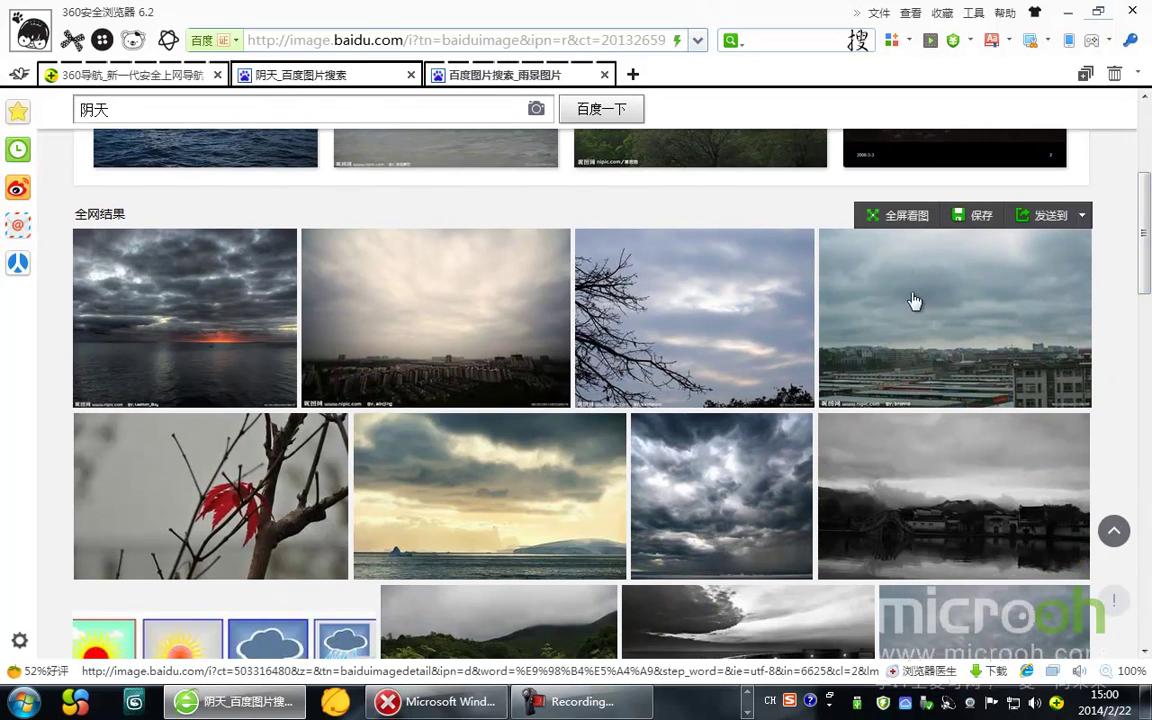
left_click(992, 322)
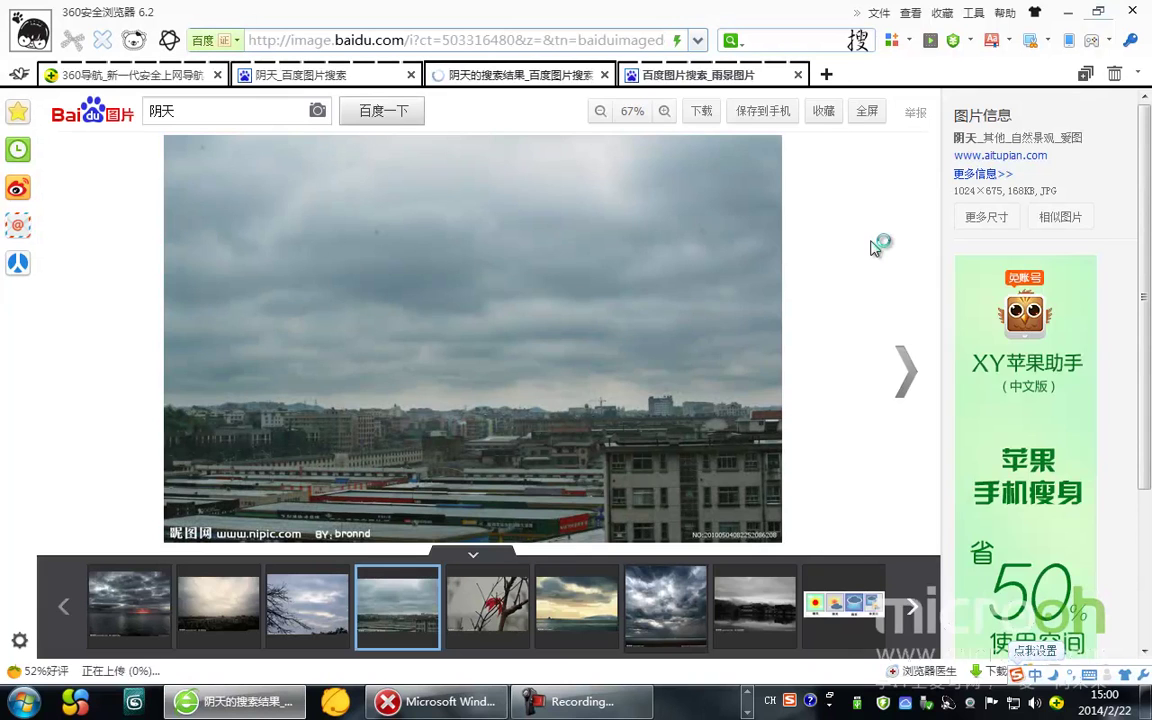
mouse_move(238, 272)
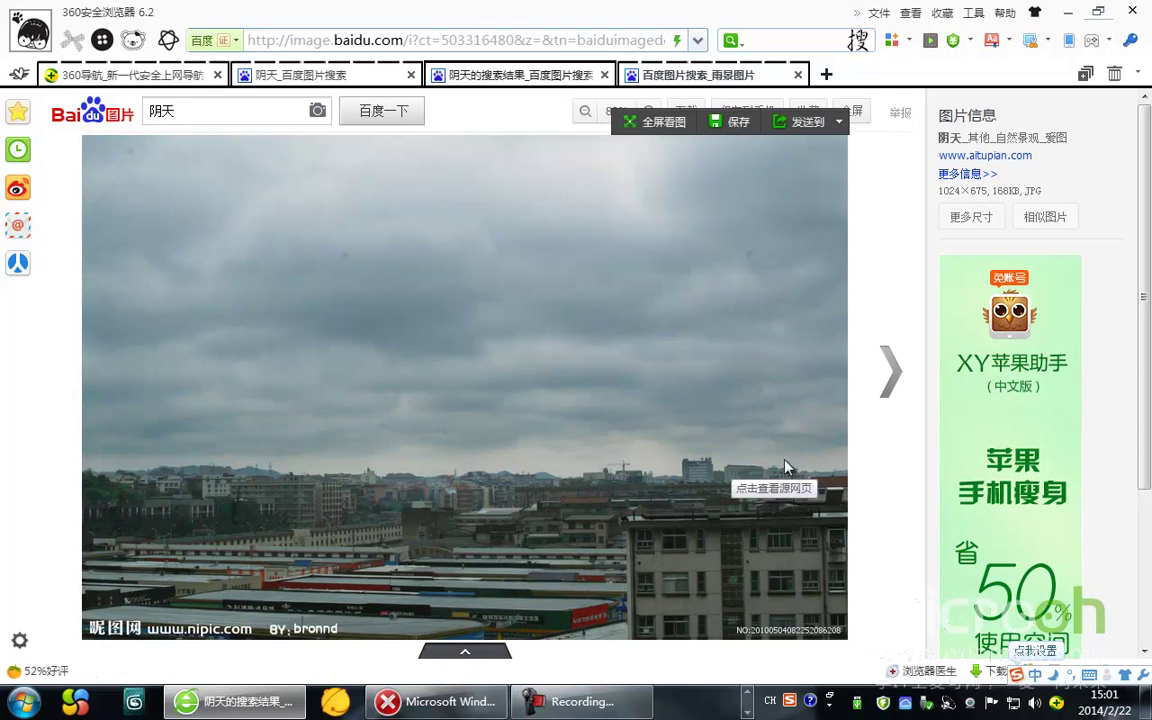
left_click_drag(1146, 292, 1149, 357)
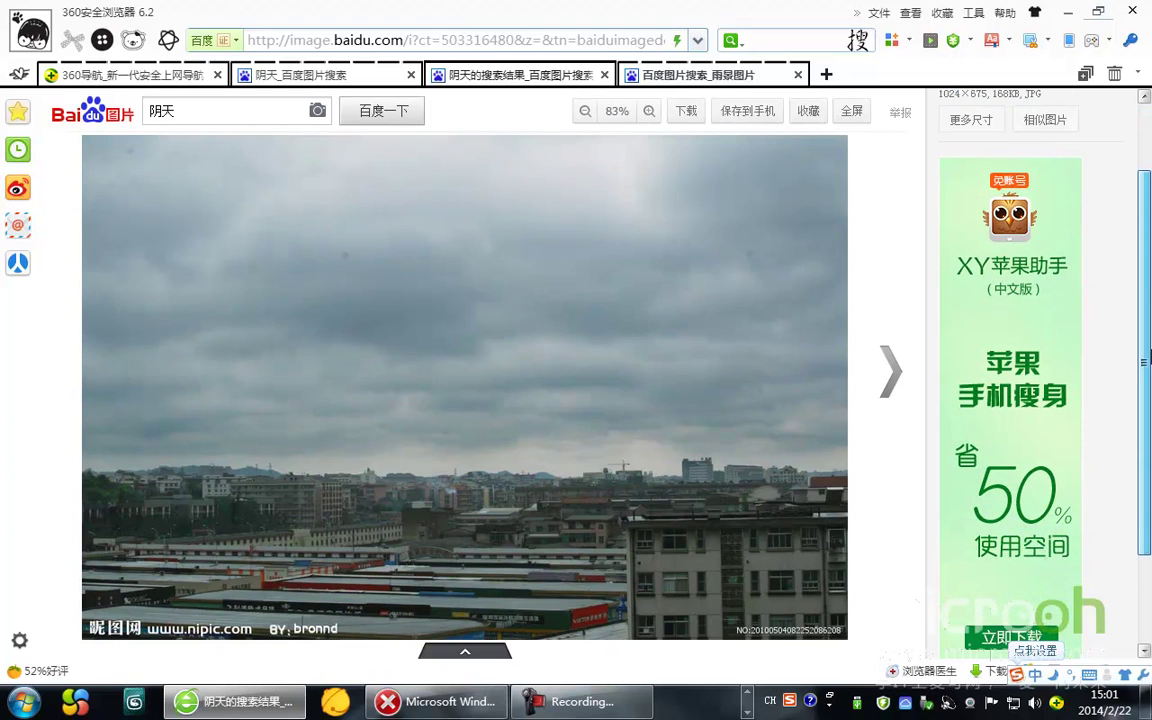
left_click(797, 75)
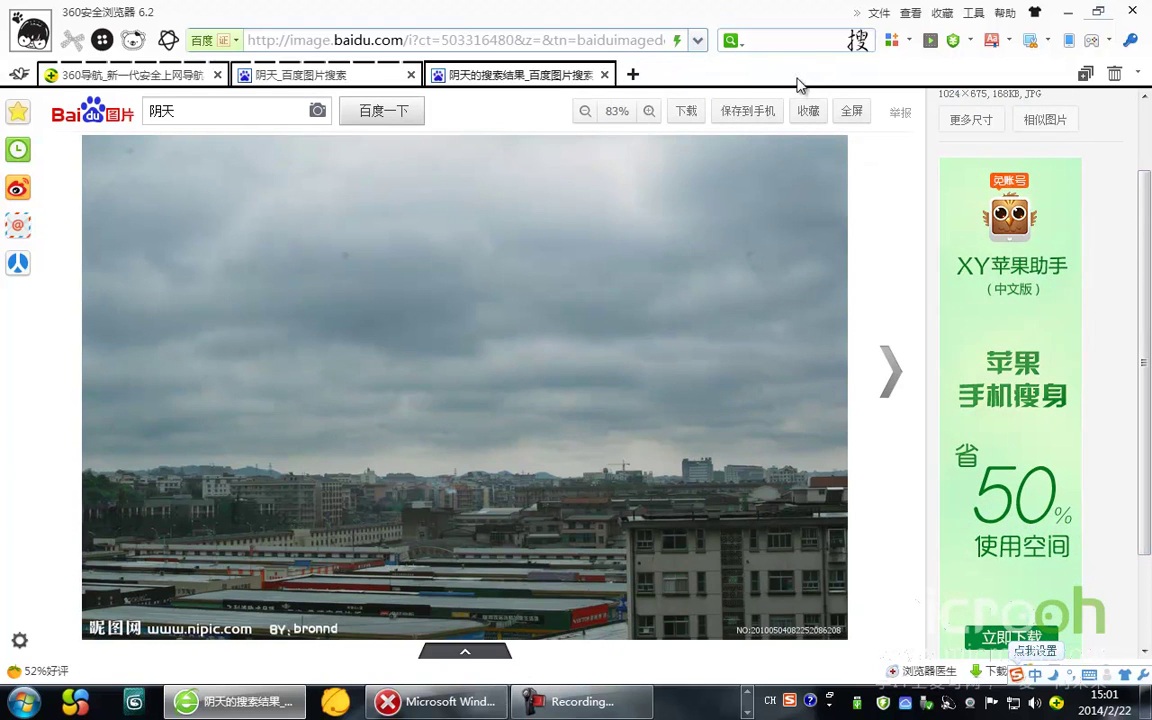
left_click(604, 75)
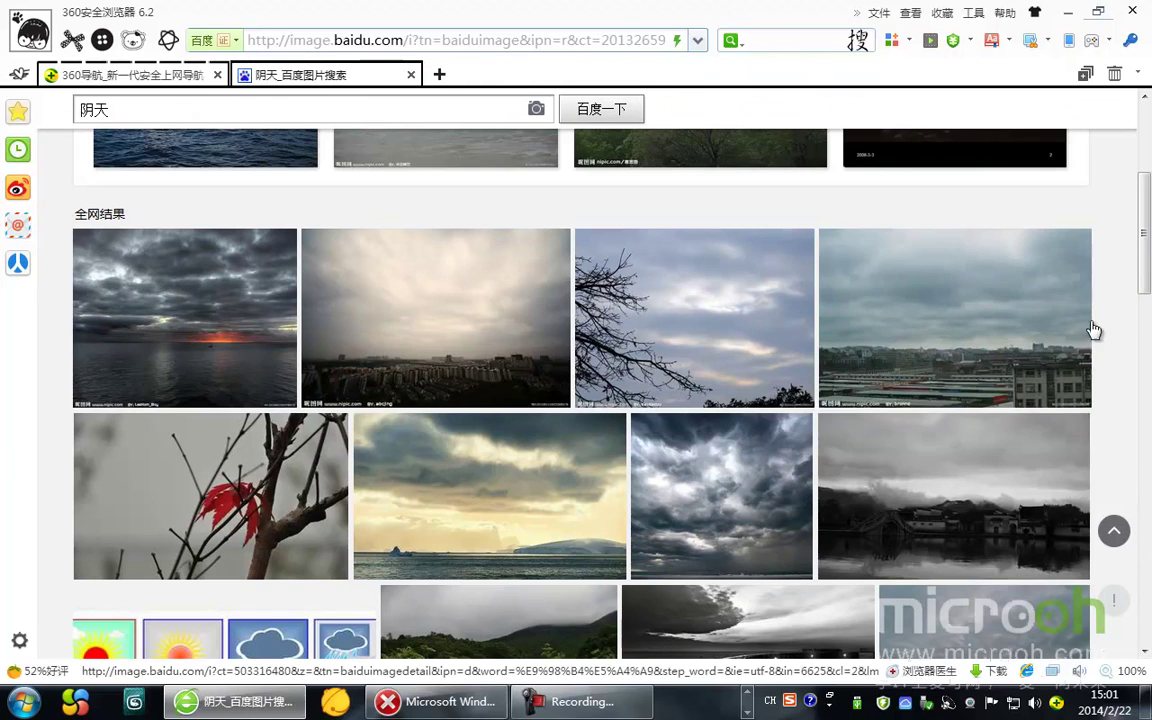
Step: Browse further 阴天 results, view the page 2 photo of an overcast high-rise city enlarged, and close its tab
left_click_drag(1146, 245, 1146, 370)
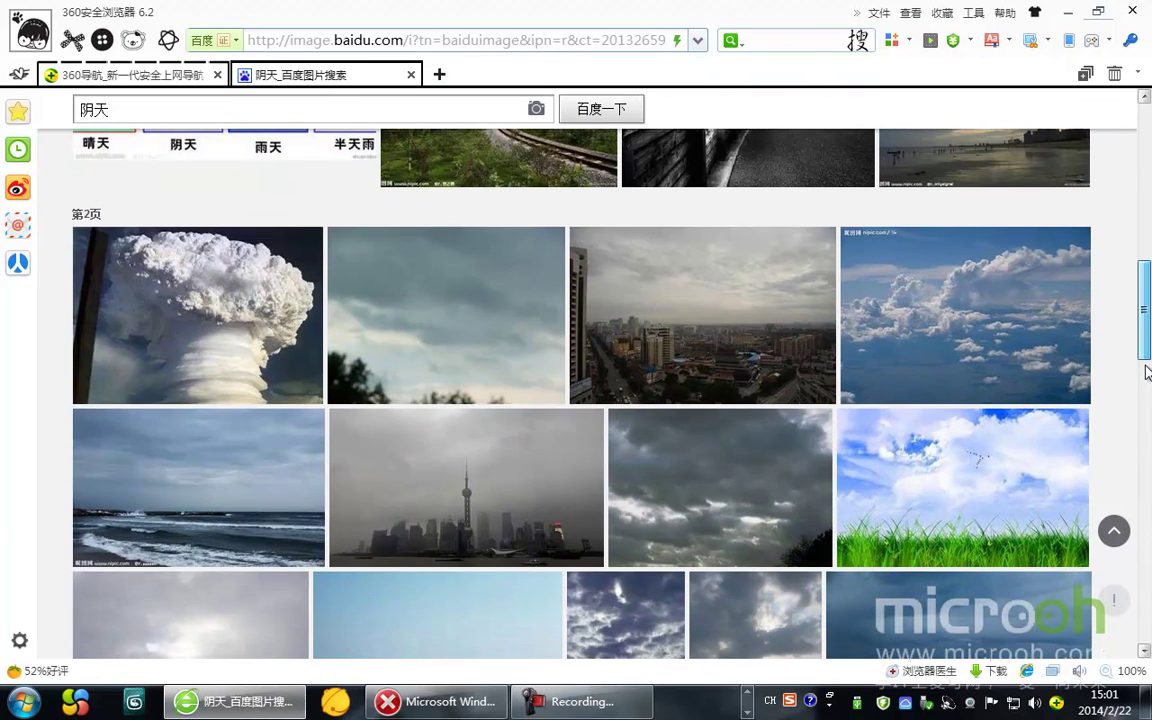
left_click_drag(1147, 374, 1147, 525)
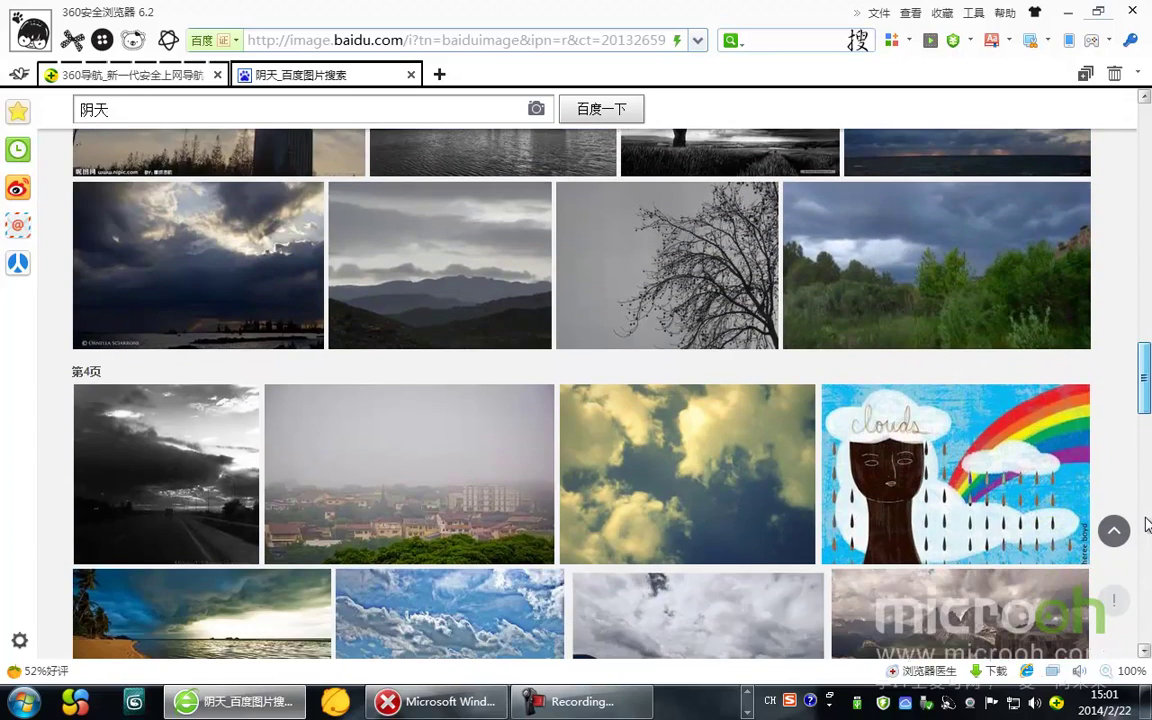
scroll(1147, 525, "up", 8)
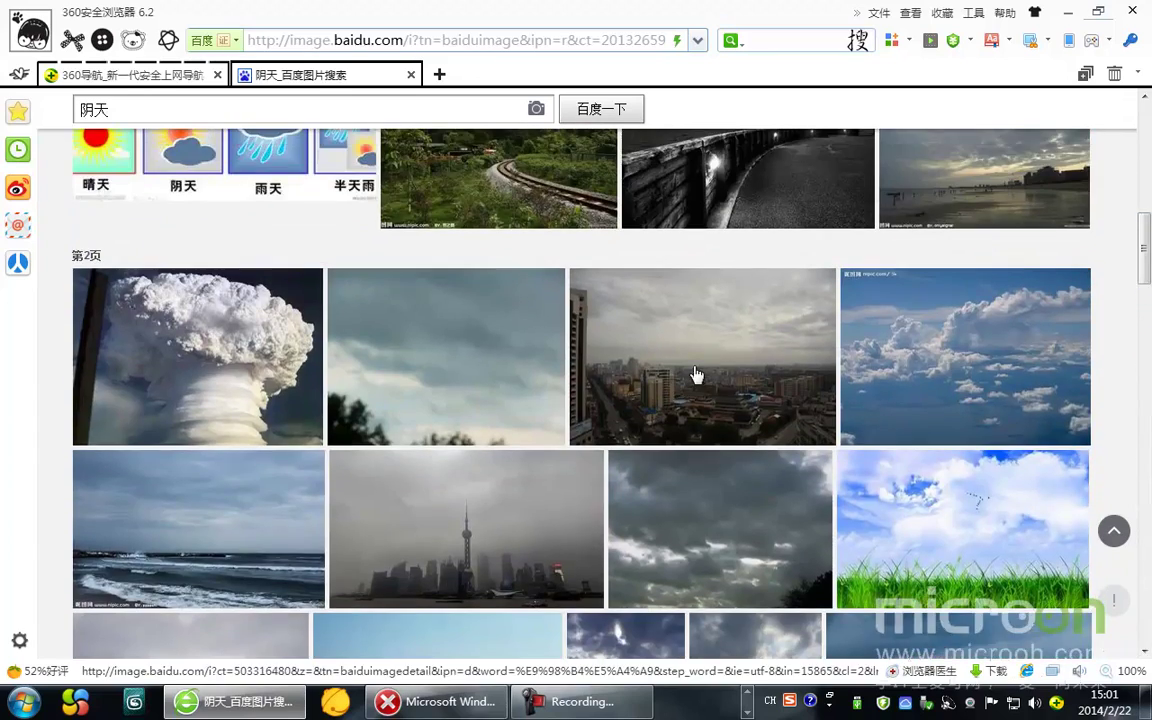
left_click(694, 373)
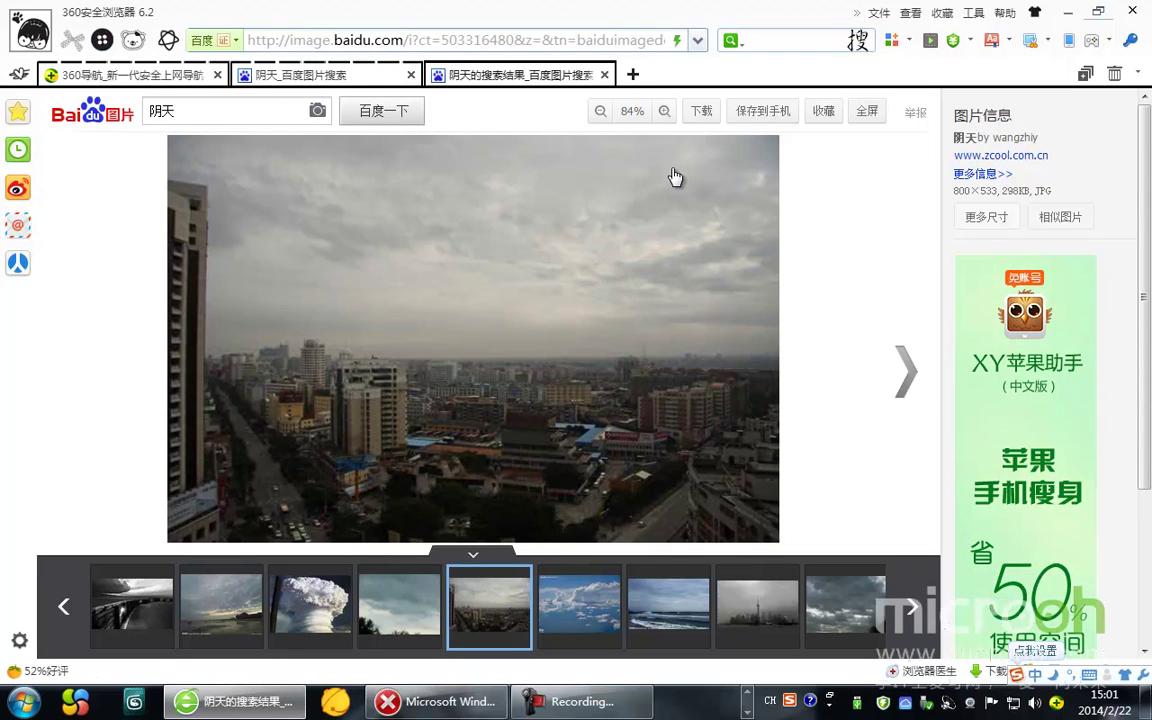
mouse_move(675, 177)
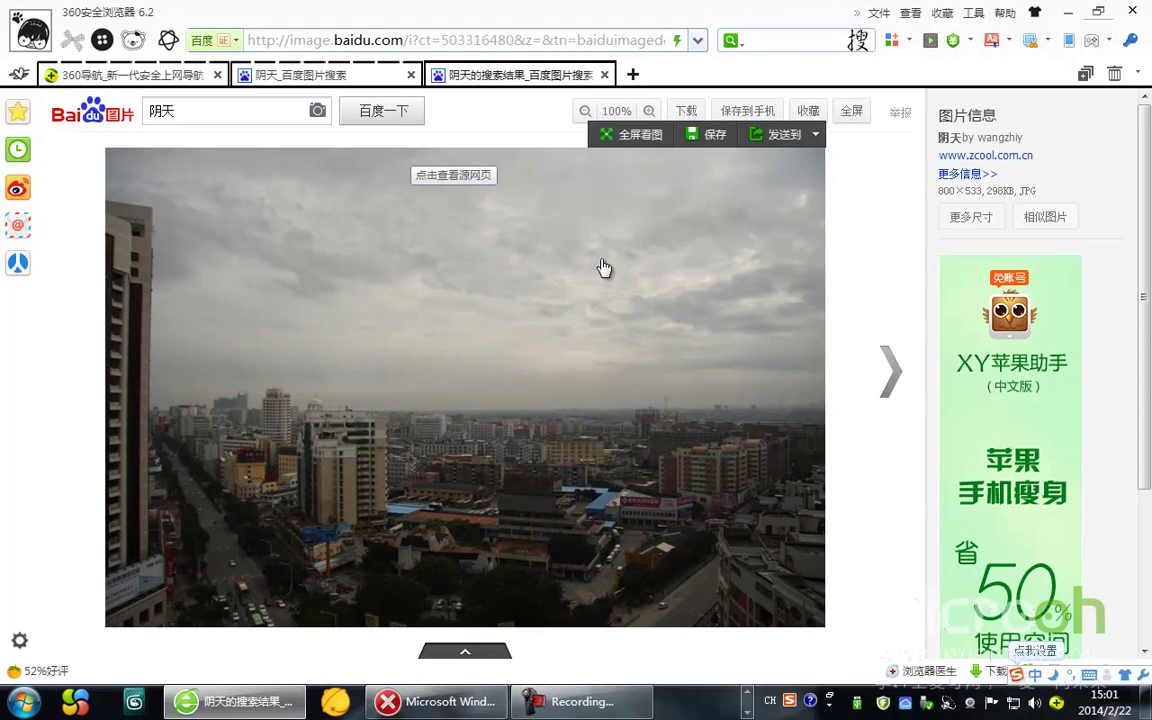
left_click_drag(1144, 304, 1149, 439)
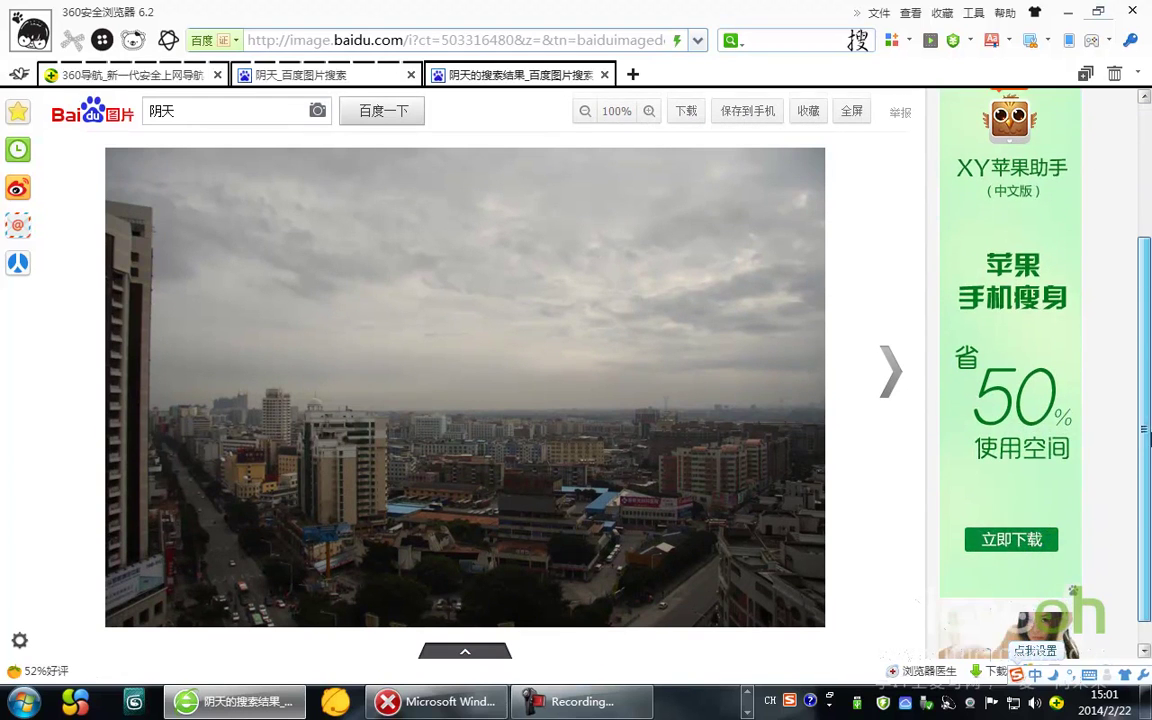
left_click(604, 74)
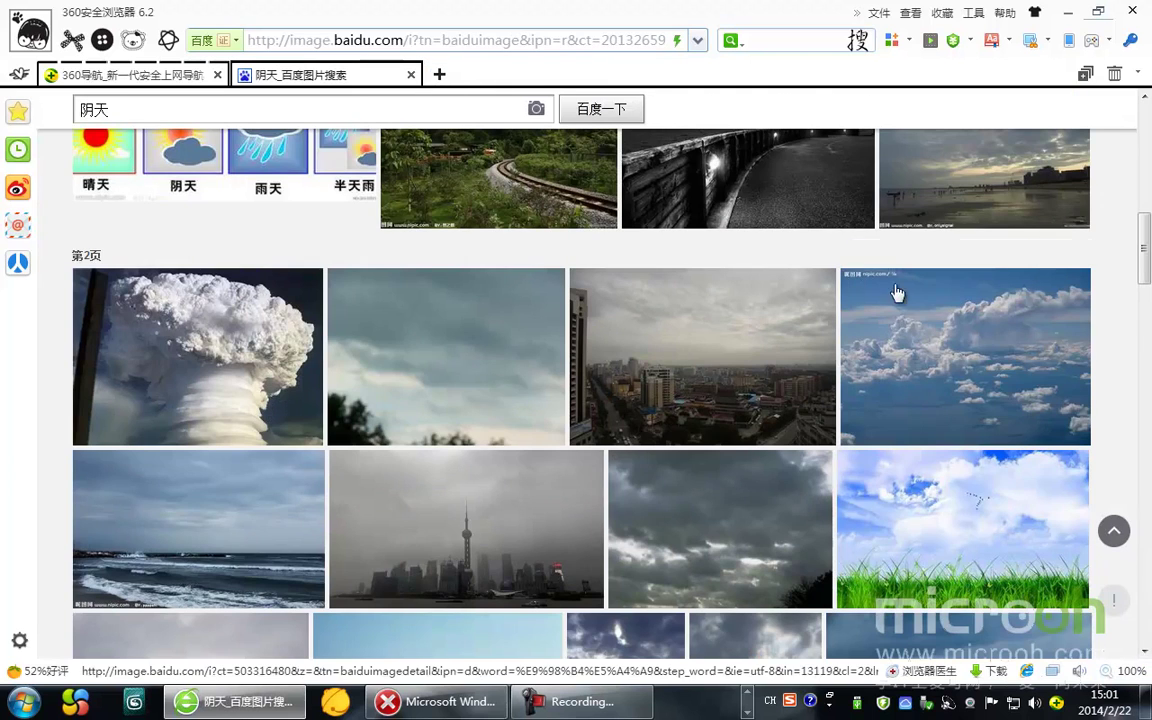
Step: Find the overcast Bird's Nest stadium photo just before page 6 of the 阴天 results, view it enlarged and close its tab
left_click_drag(1144, 250, 1148, 536)
scroll(1148, 533, "up", 3)
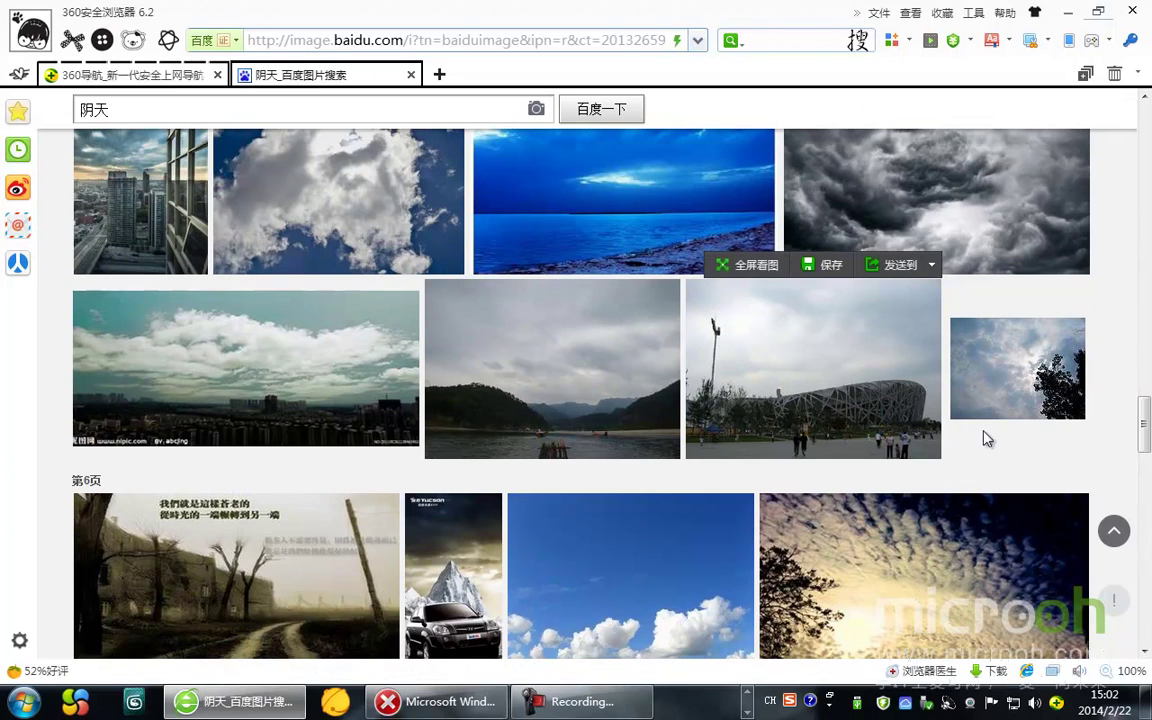
left_click(853, 357)
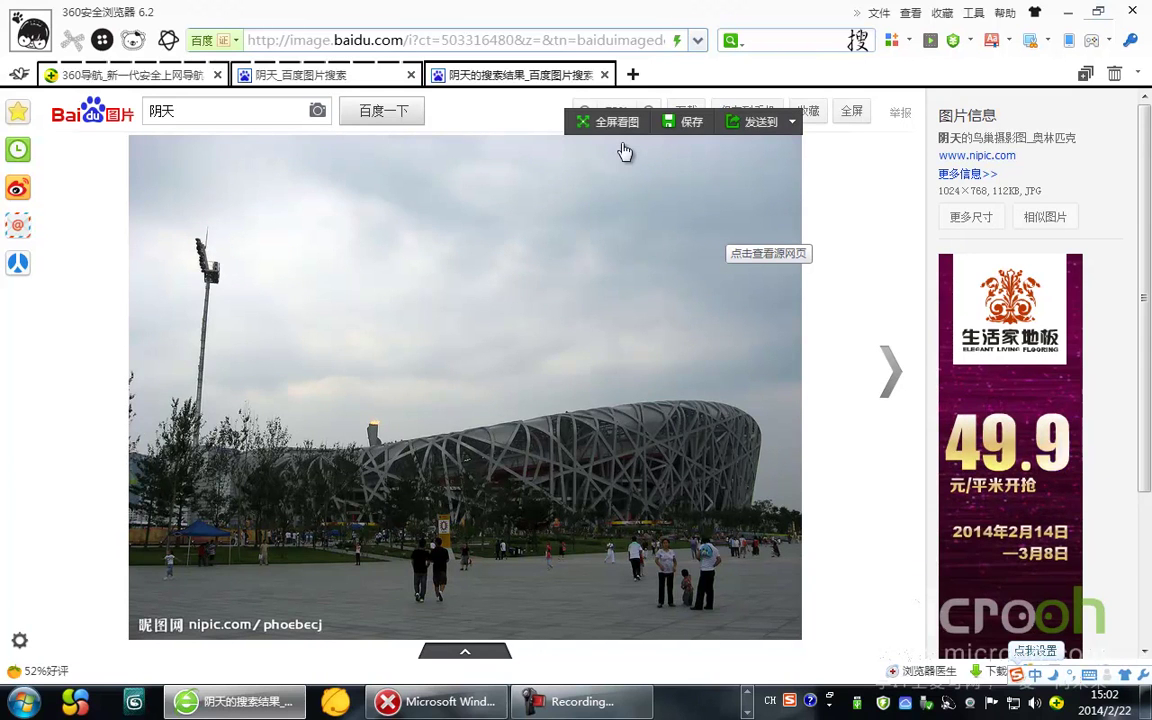
left_click(604, 75)
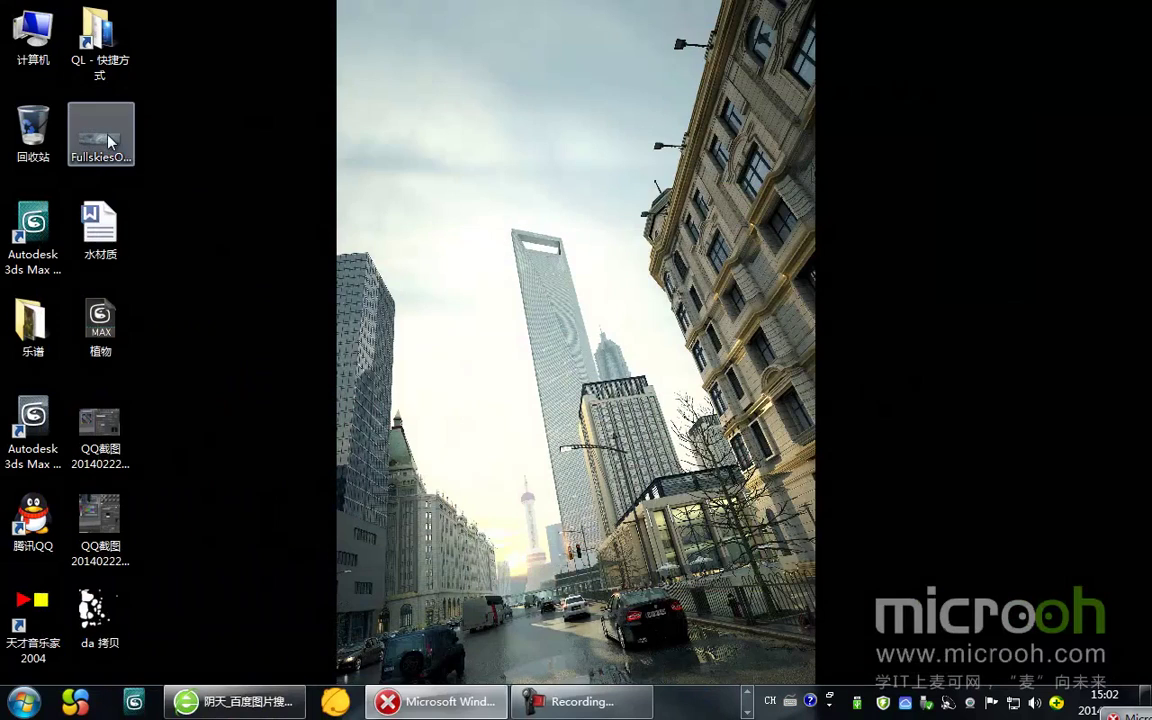
Step: Switch to the desktop and open the FullskiesOvercast0023 panoramic sky image in the Picasa photo viewer
double_click(108, 140)
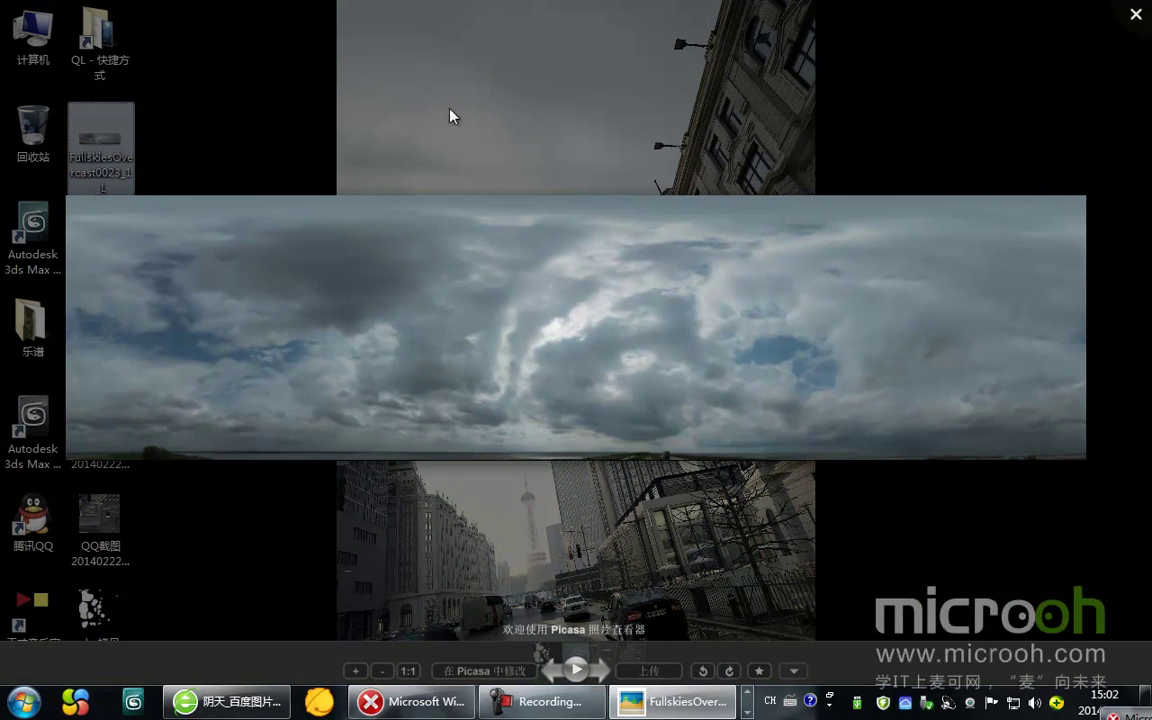
Step: Close the overcast sky panorama, reopen FullskiesOvercast0023_1_L.jpg from the desktop for another look, and close the viewer again
right_click(499, 45)
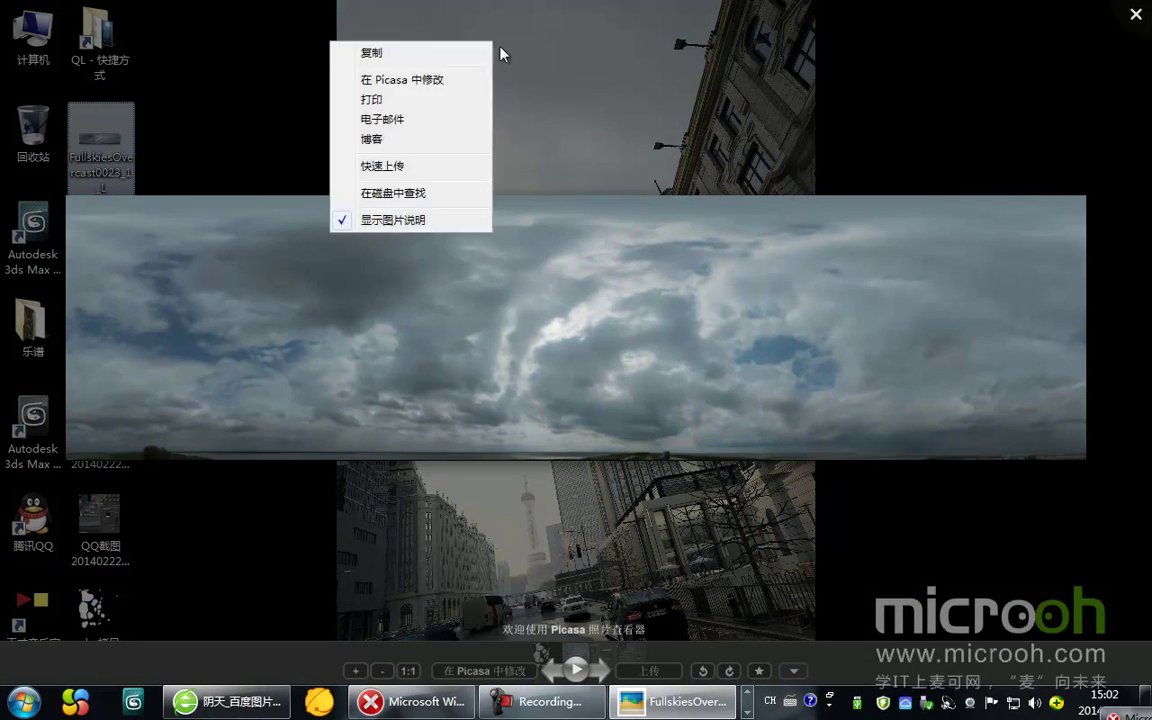
left_click(706, 54)
left_click(706, 54)
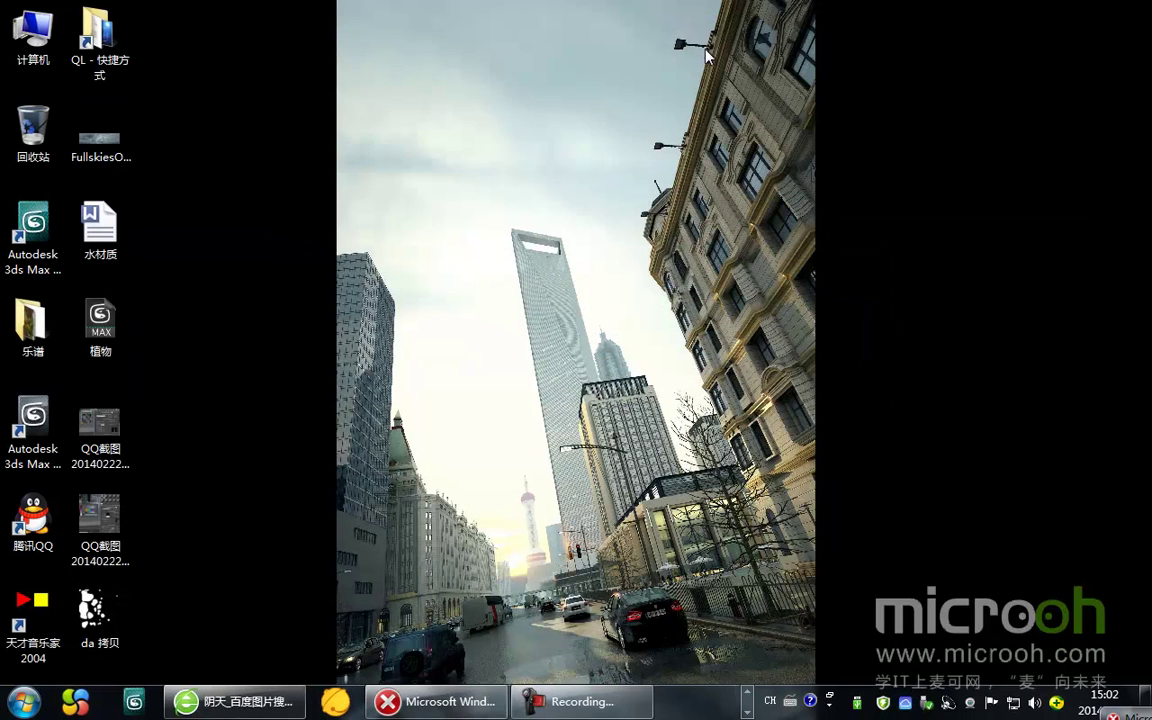
double_click(99, 140)
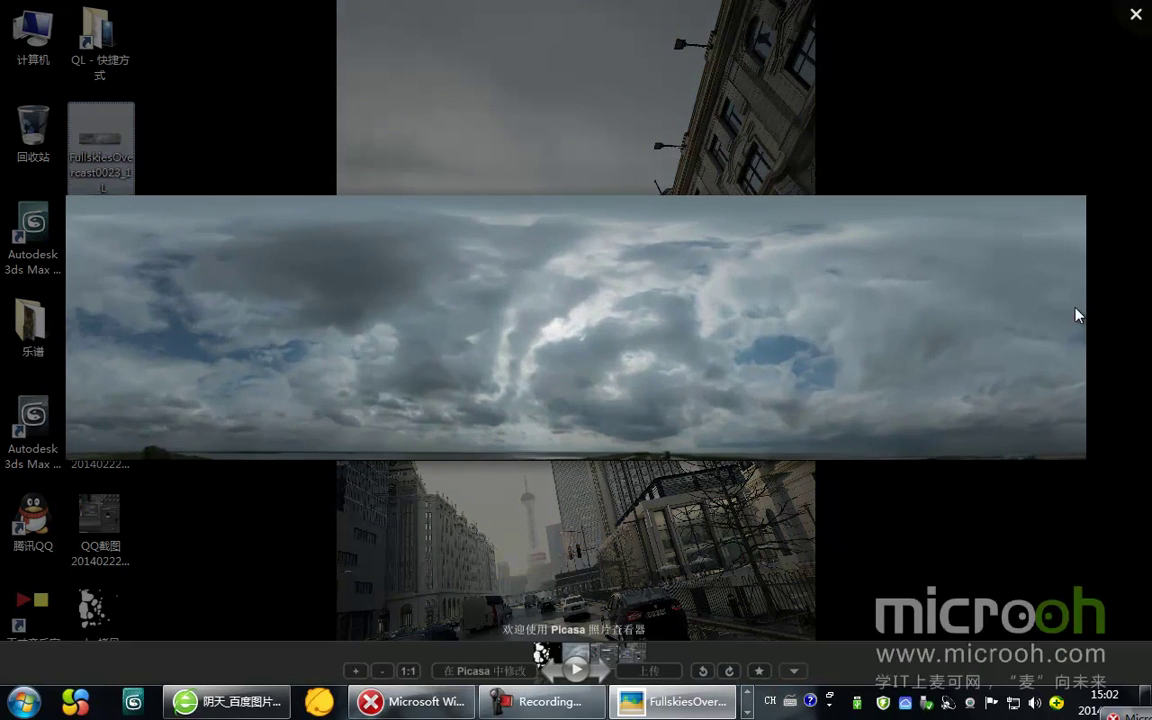
left_click(458, 489)
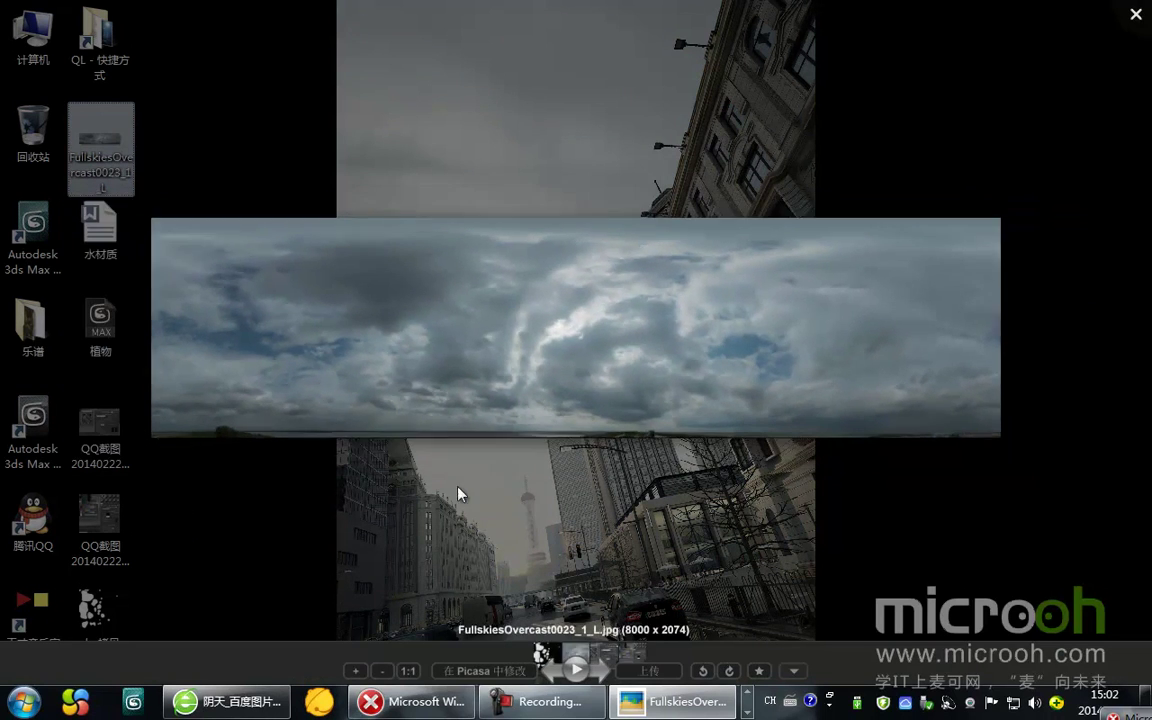
Step: Switch to 3ds Max with 阴天 雨景_01.max and move the 场景助手 script window clear of the Material Editor's sample slots
left_click(749, 698)
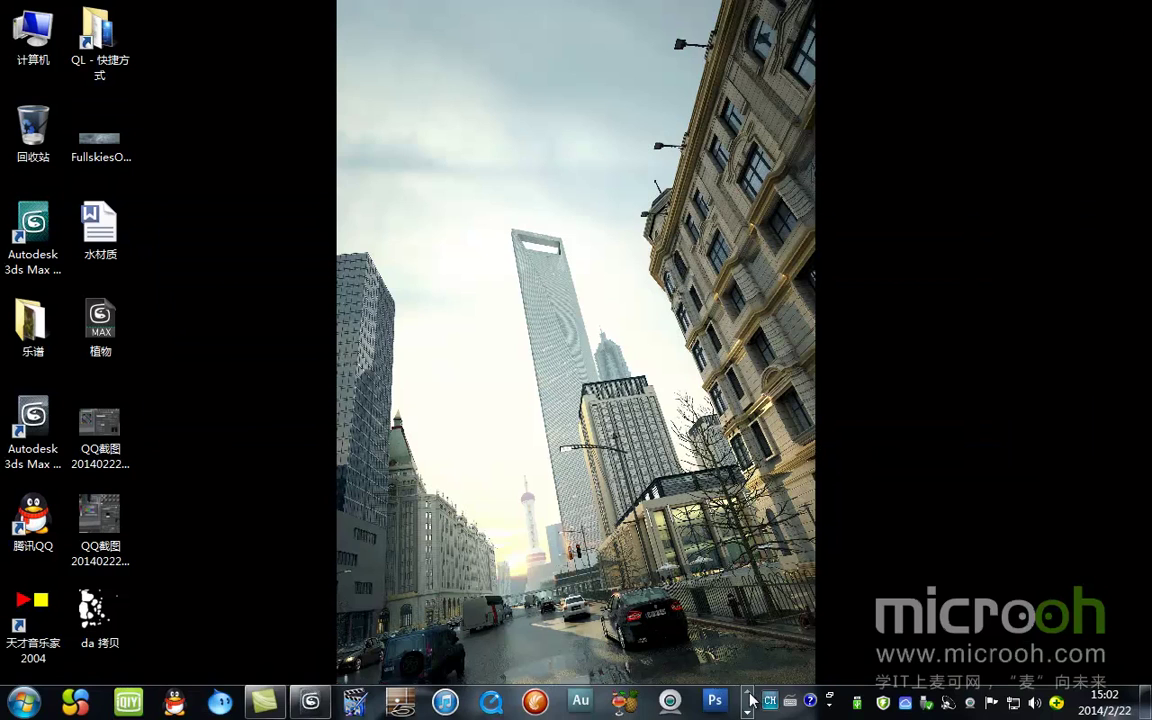
left_click(310, 692)
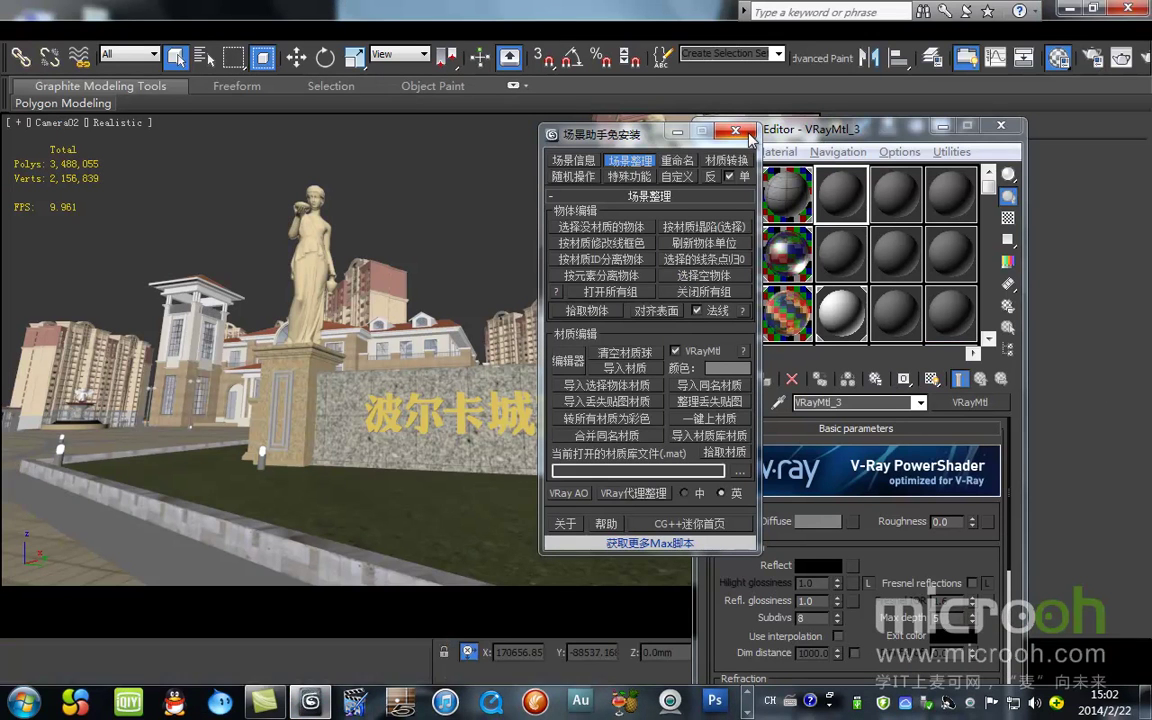
left_click_drag(652, 142, 557, 162)
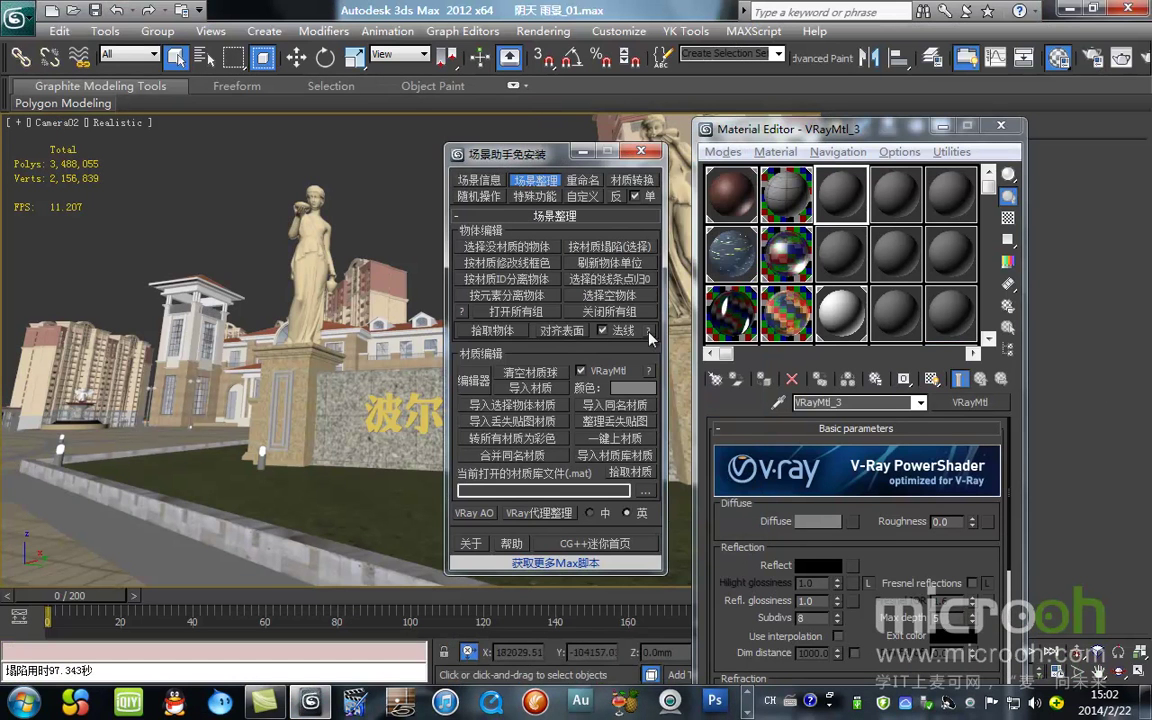